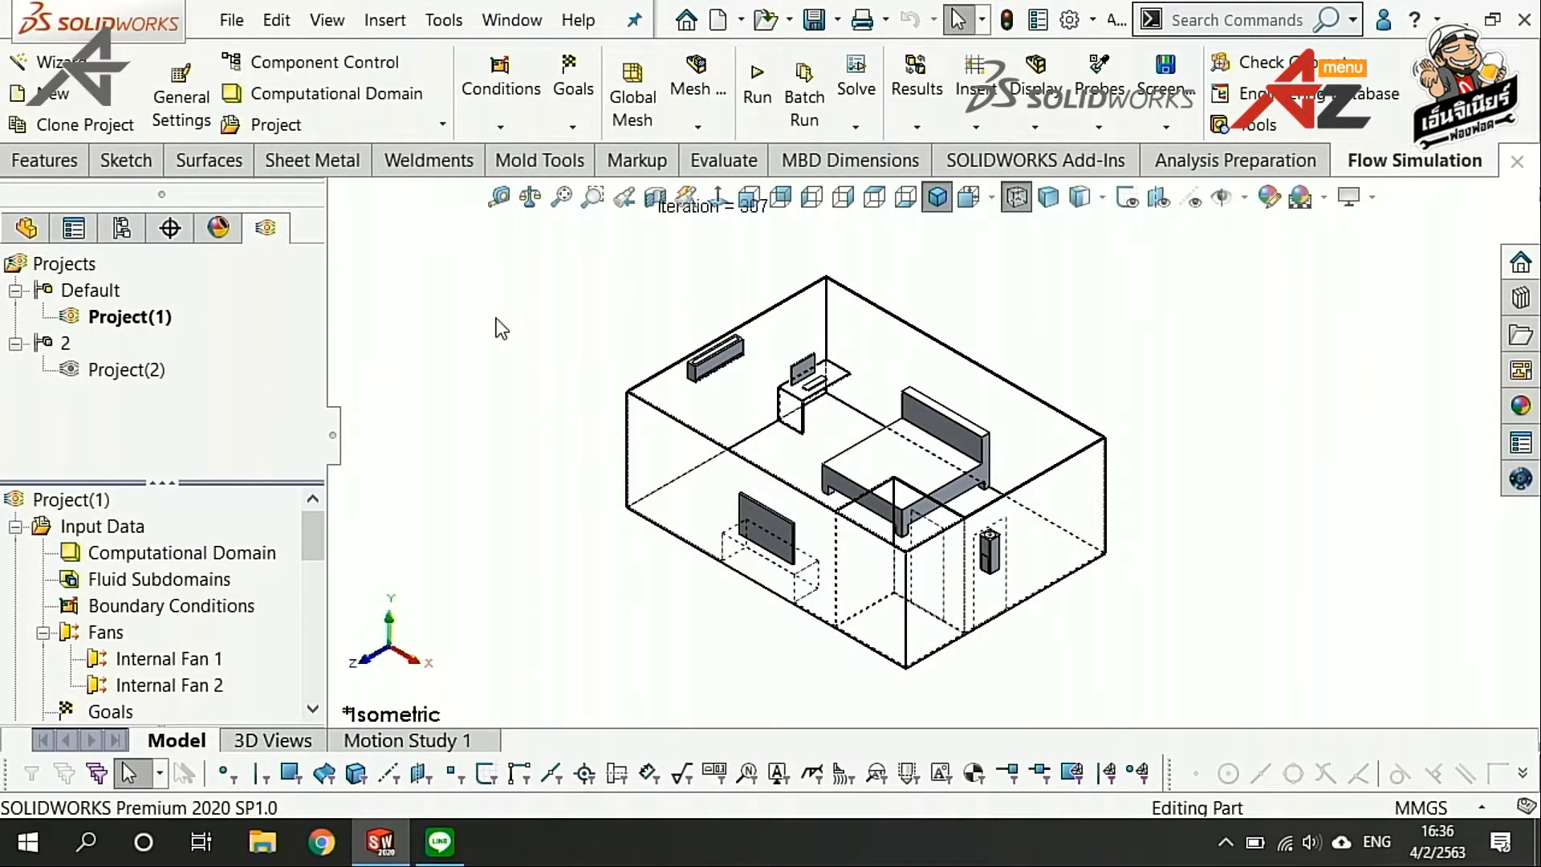
Step: Orbit the bedroom model, then snap to the Top view for a floor-plan look
mouse_move(614, 491)
middle_mouse_down()
mouse_move(549, 563)
mouse_move(557, 478)
mouse_move(540, 625)
mouse_move(554, 644)
mouse_move(560, 628)
middle_mouse_up()
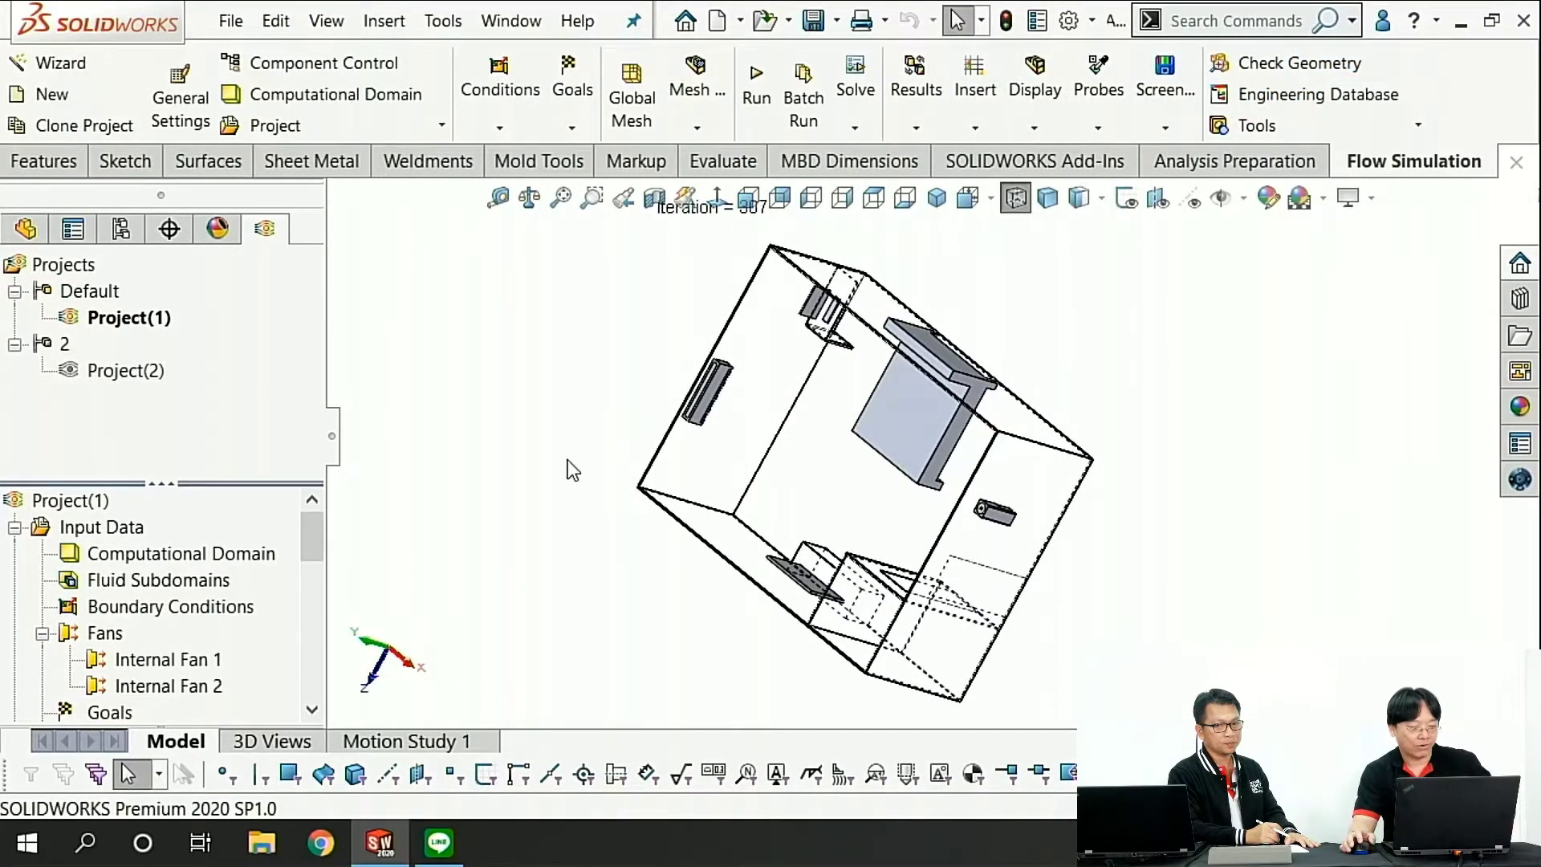
key("ctrl+5")
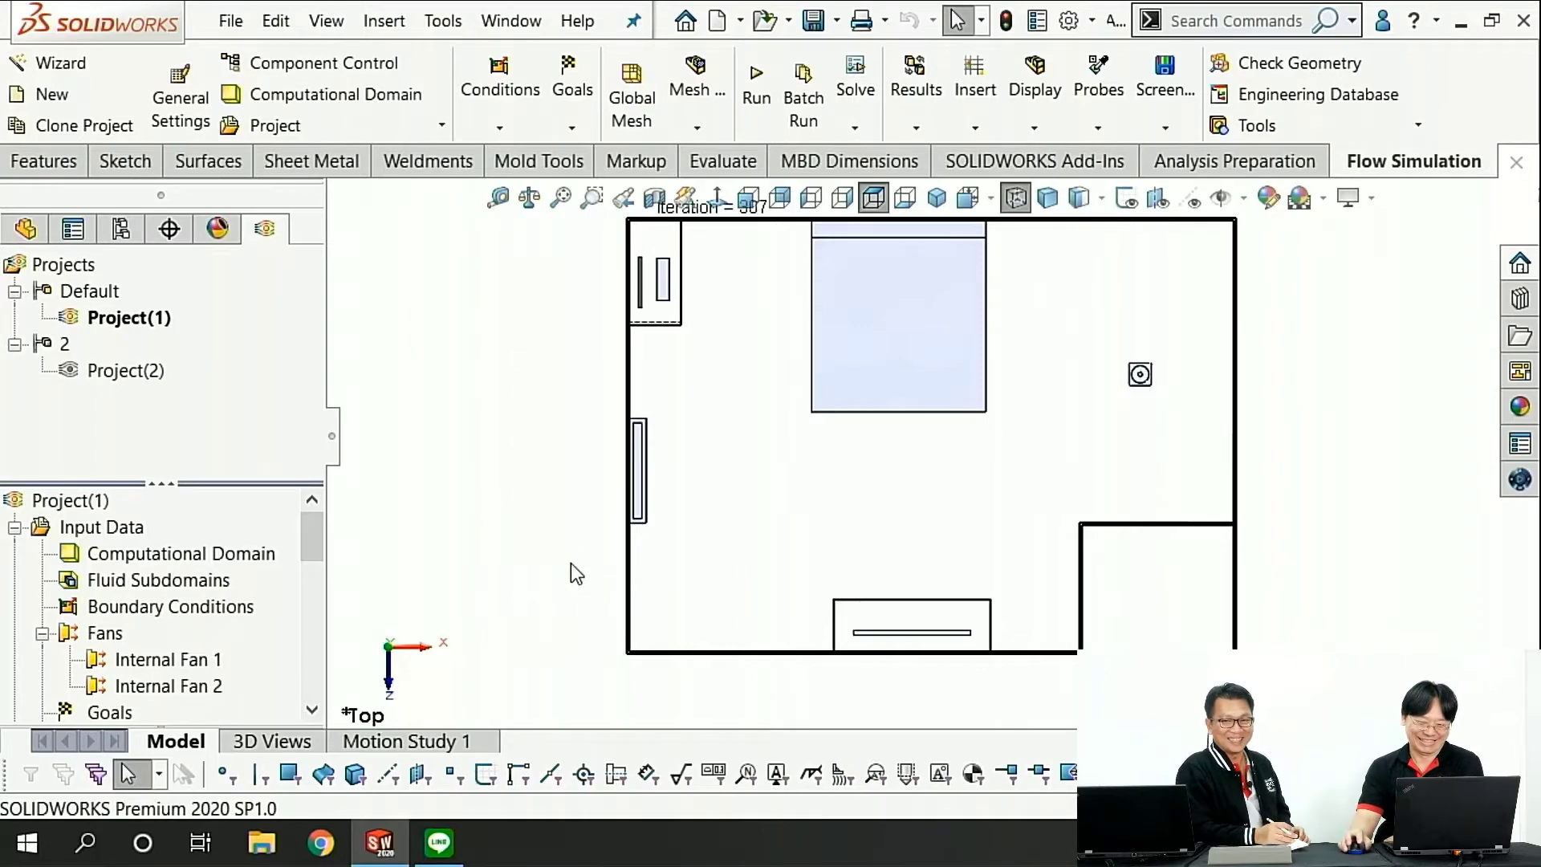
Step: Activate configuration 2, switch back to Default, and return the room to Isometric view
middle_click_drag(567, 447, 548, 469, "ctrl")
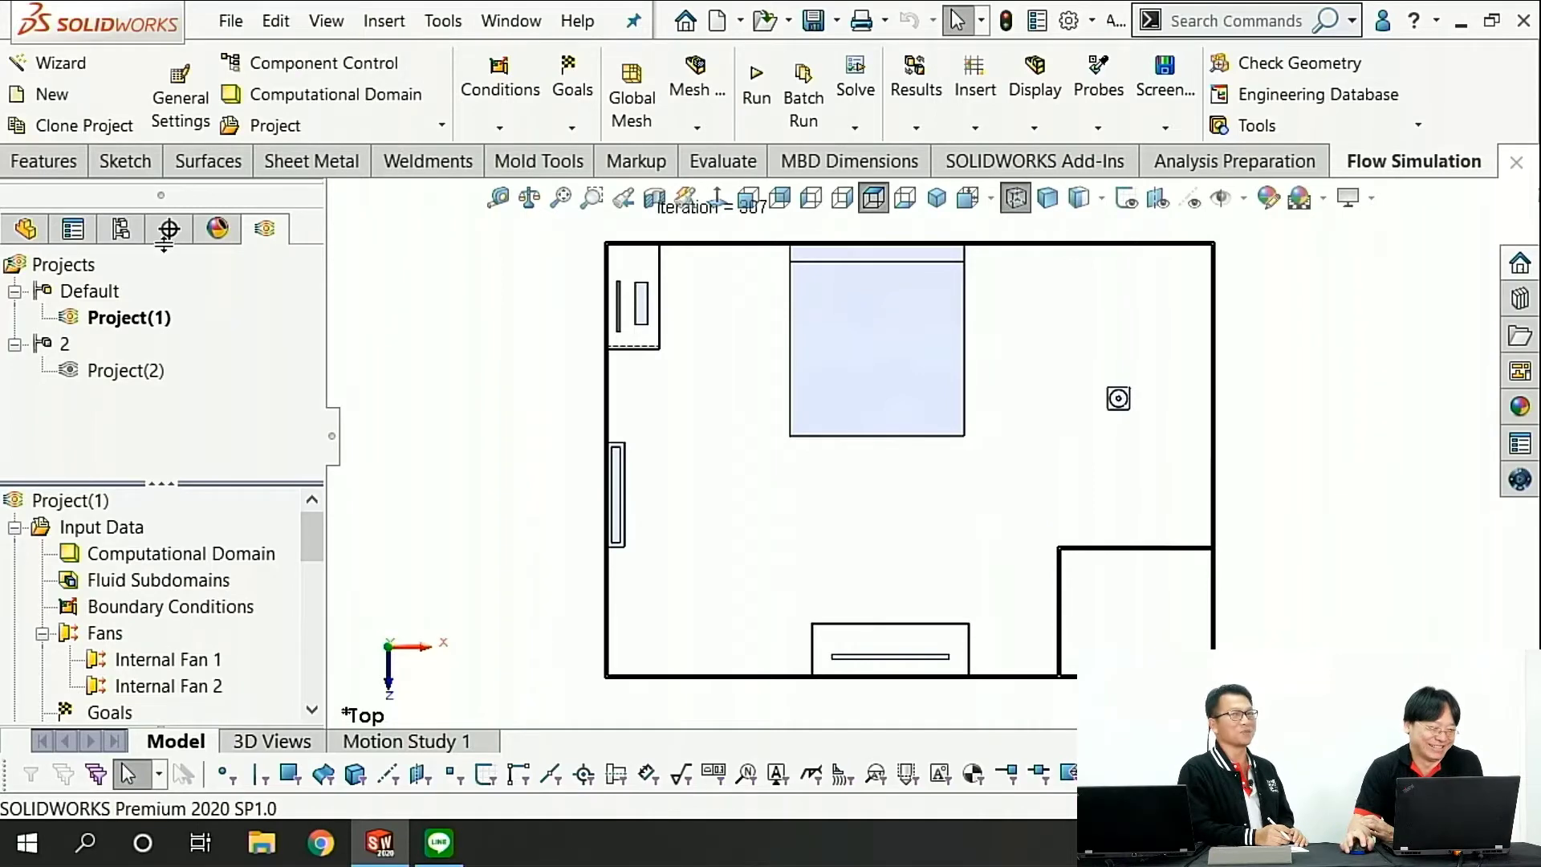
left_click(122, 231)
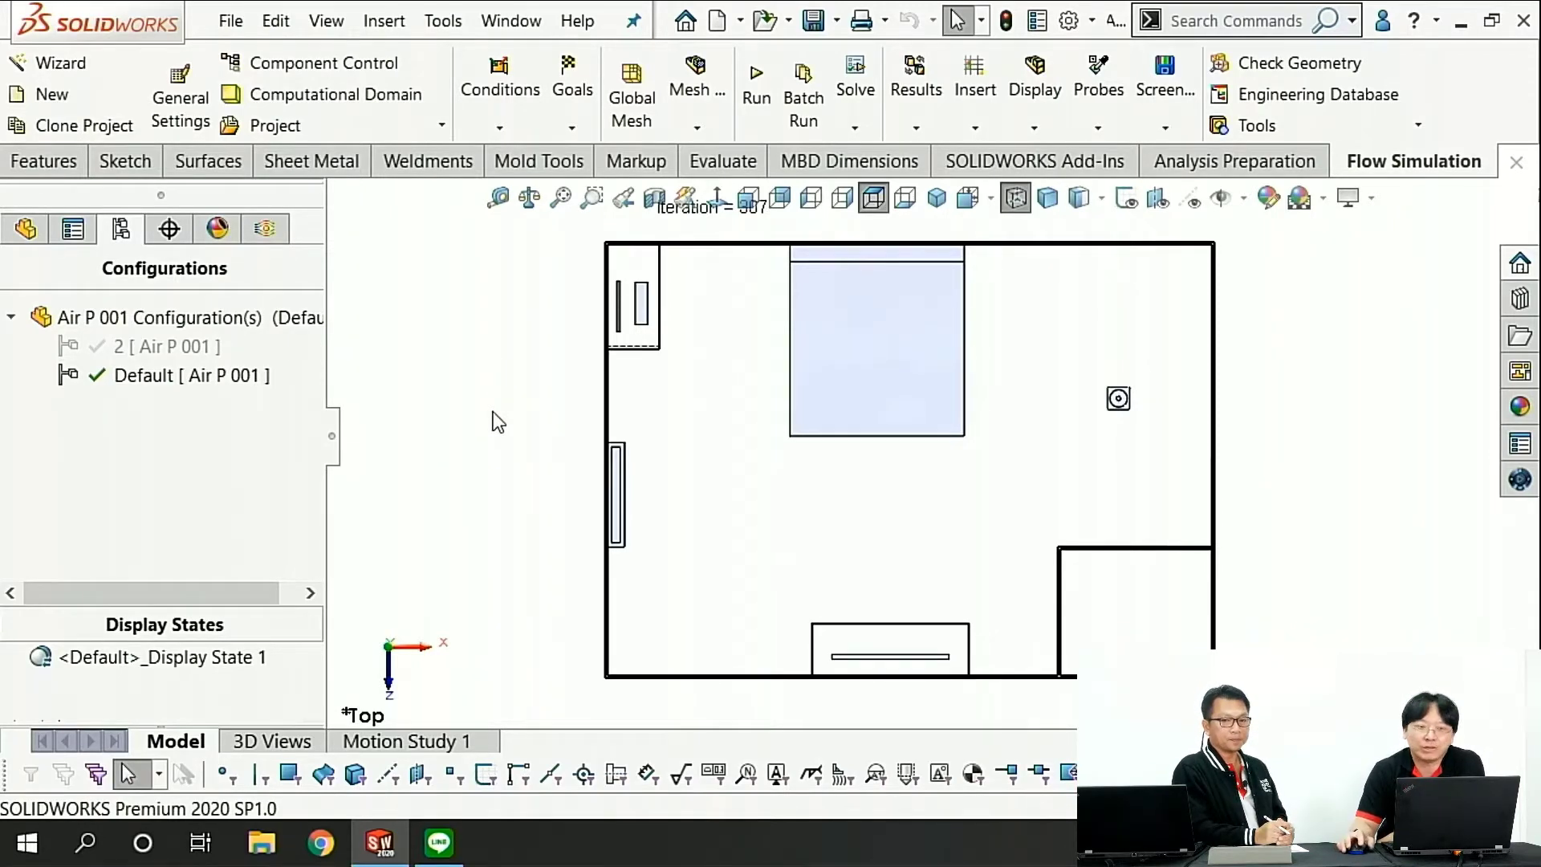
double_click(159, 347)
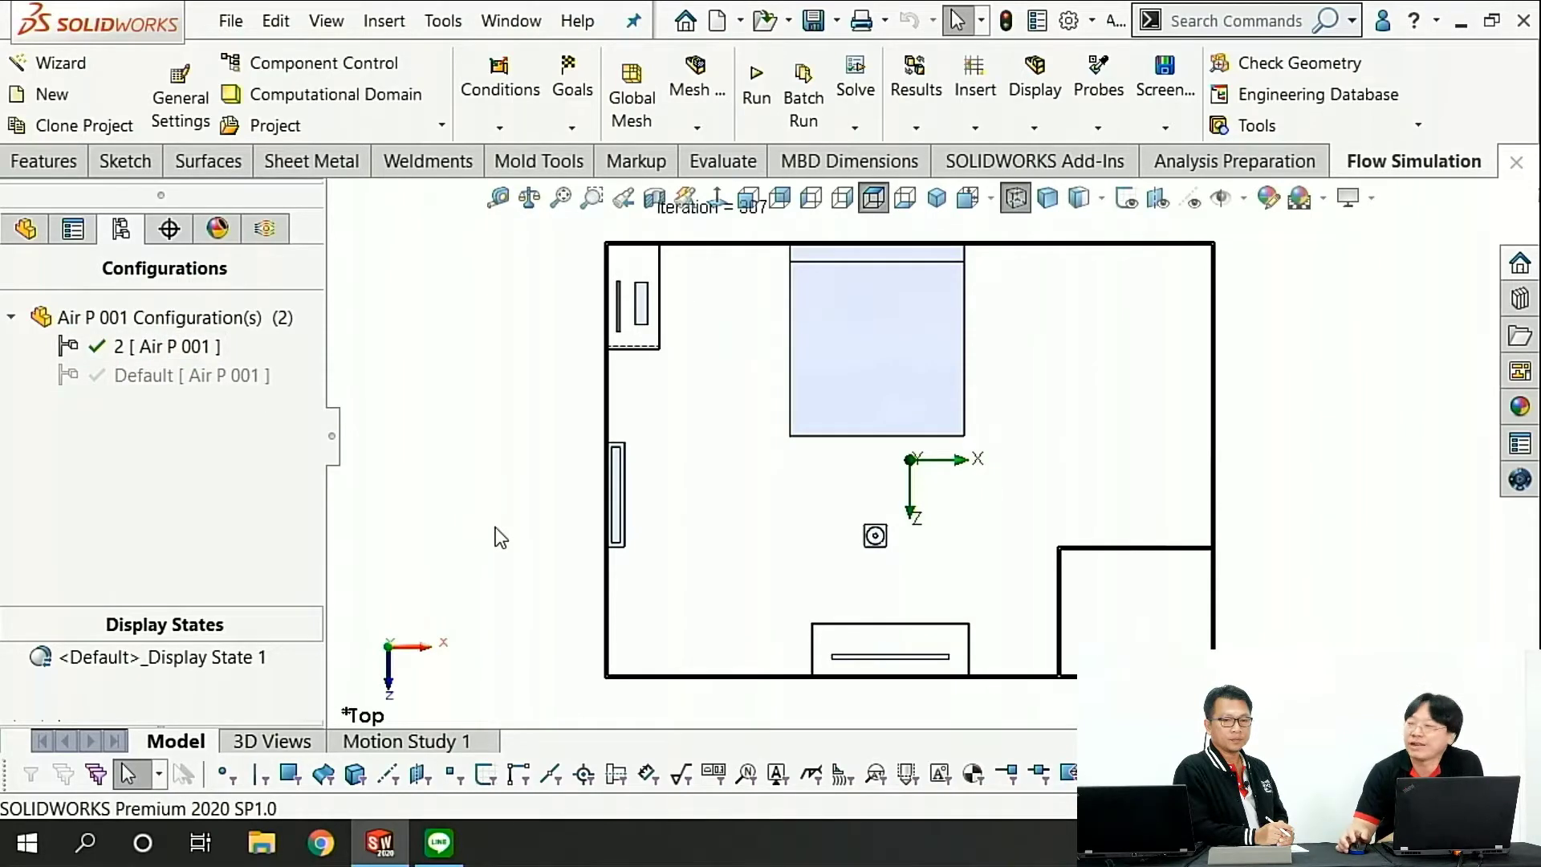
double_click(184, 375)
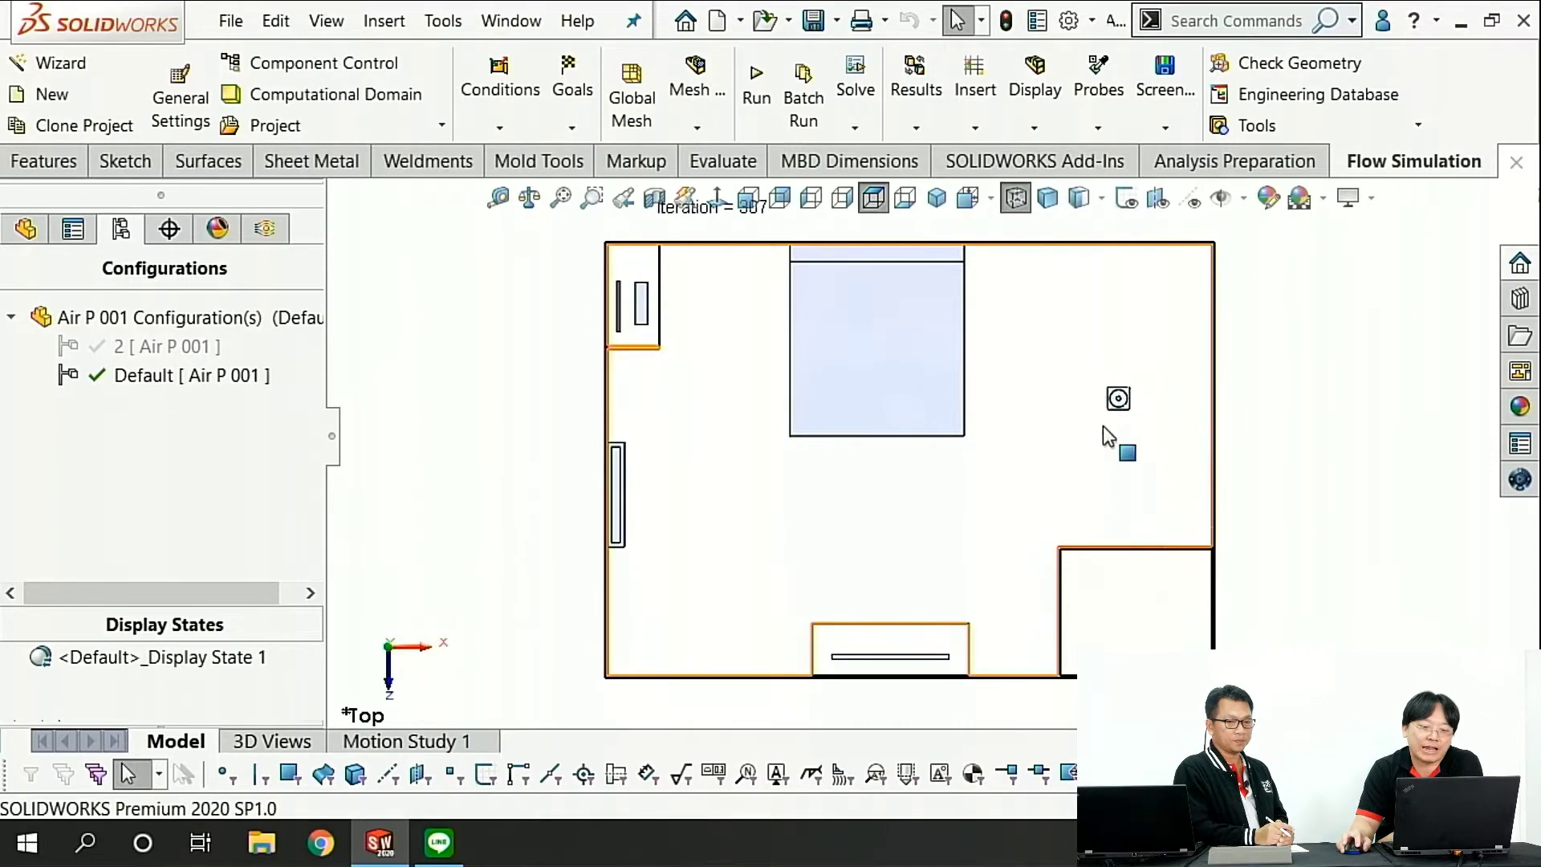
left_click(268, 229)
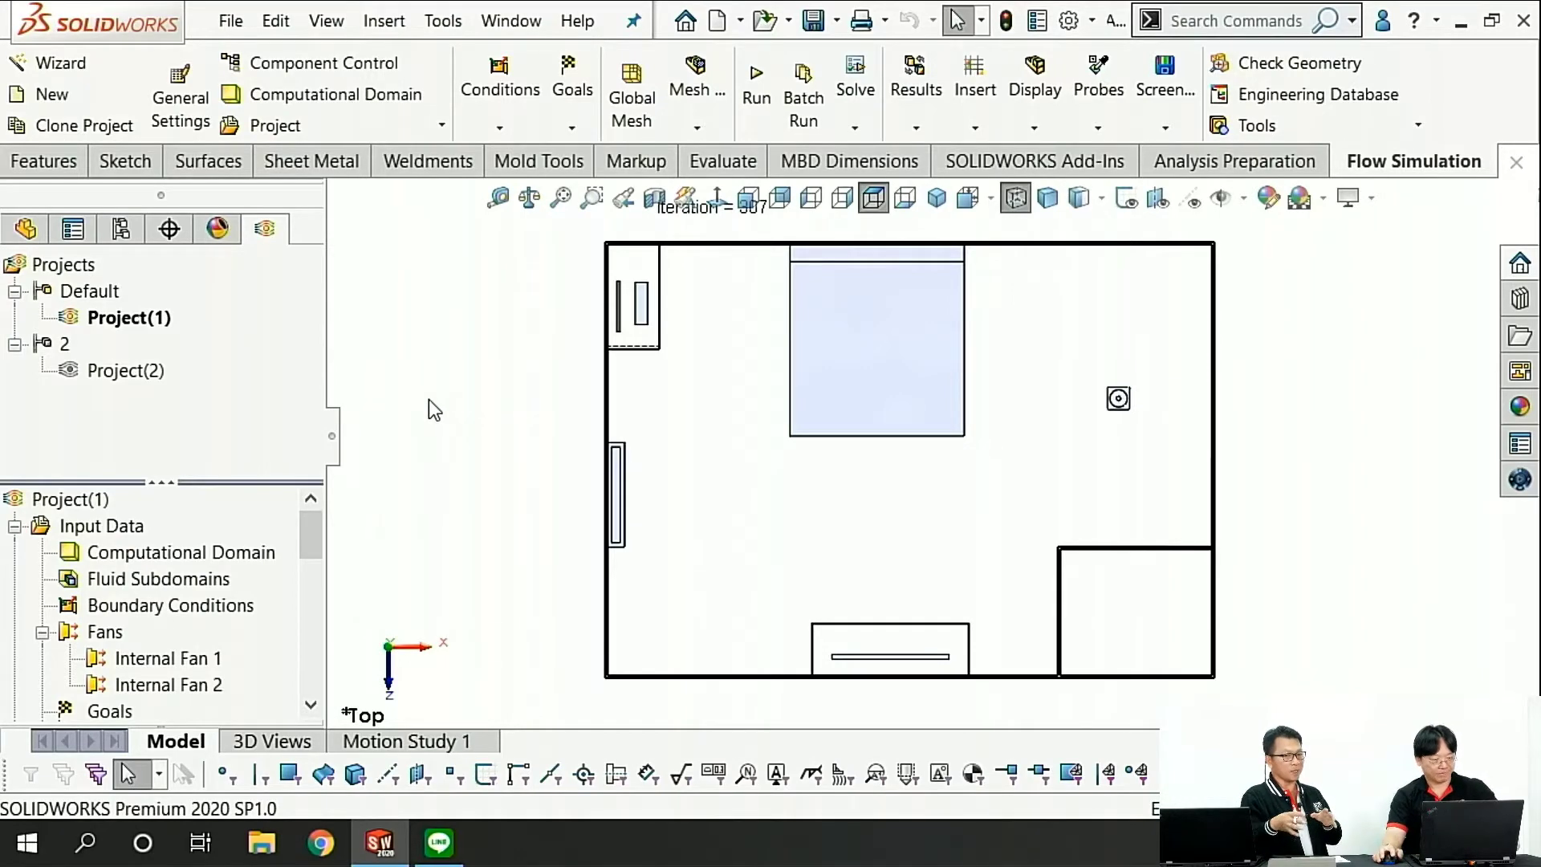
key("ctrl+7")
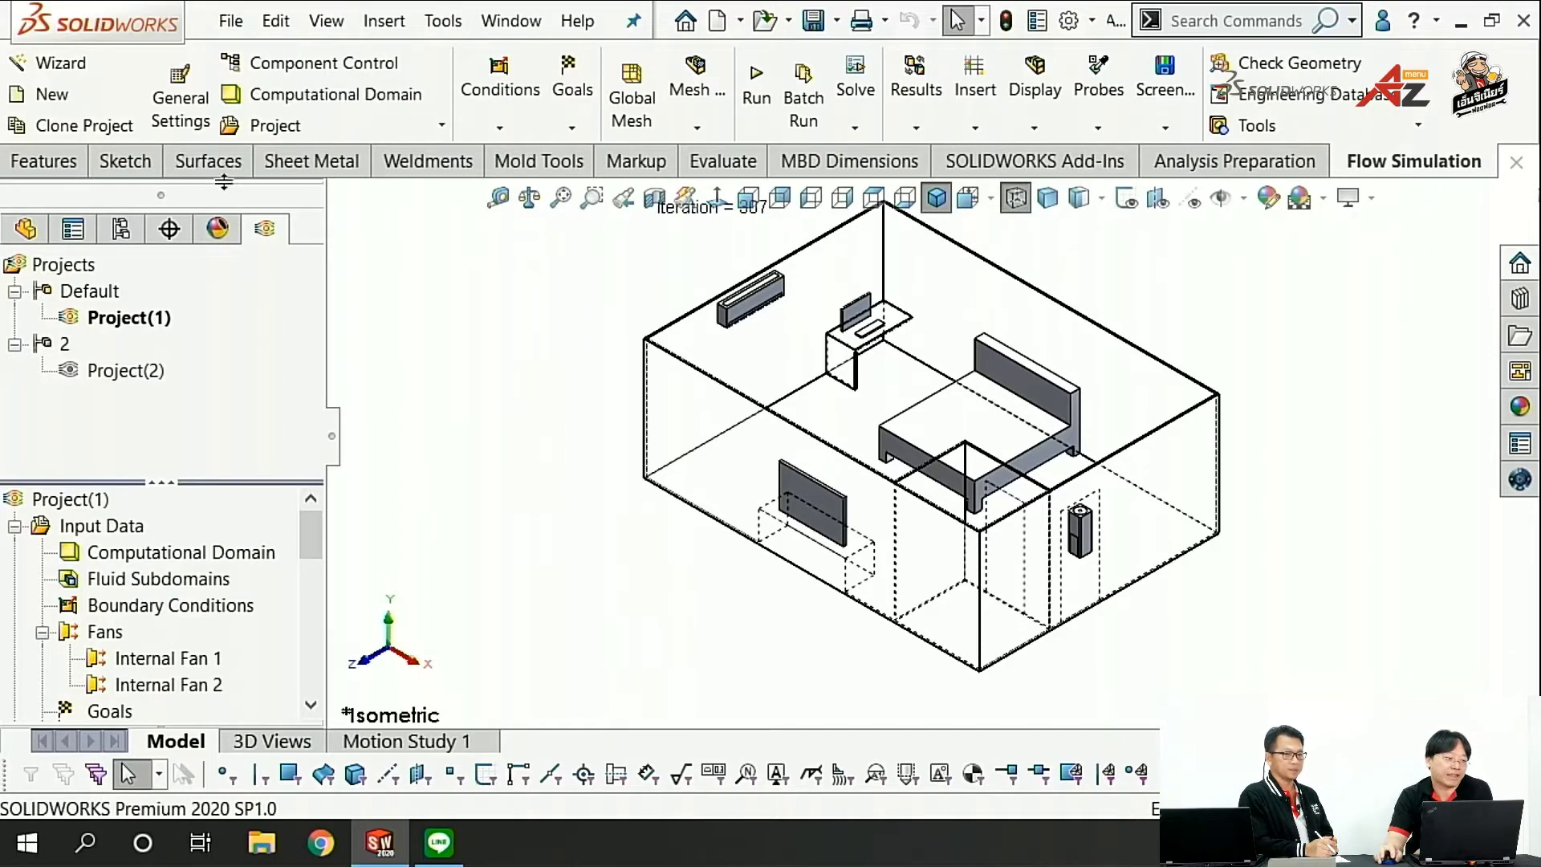
Step: Start the wizard for Project(2) in SI units with gravity enabled: Y -9.81, Z 0
left_click(53, 69)
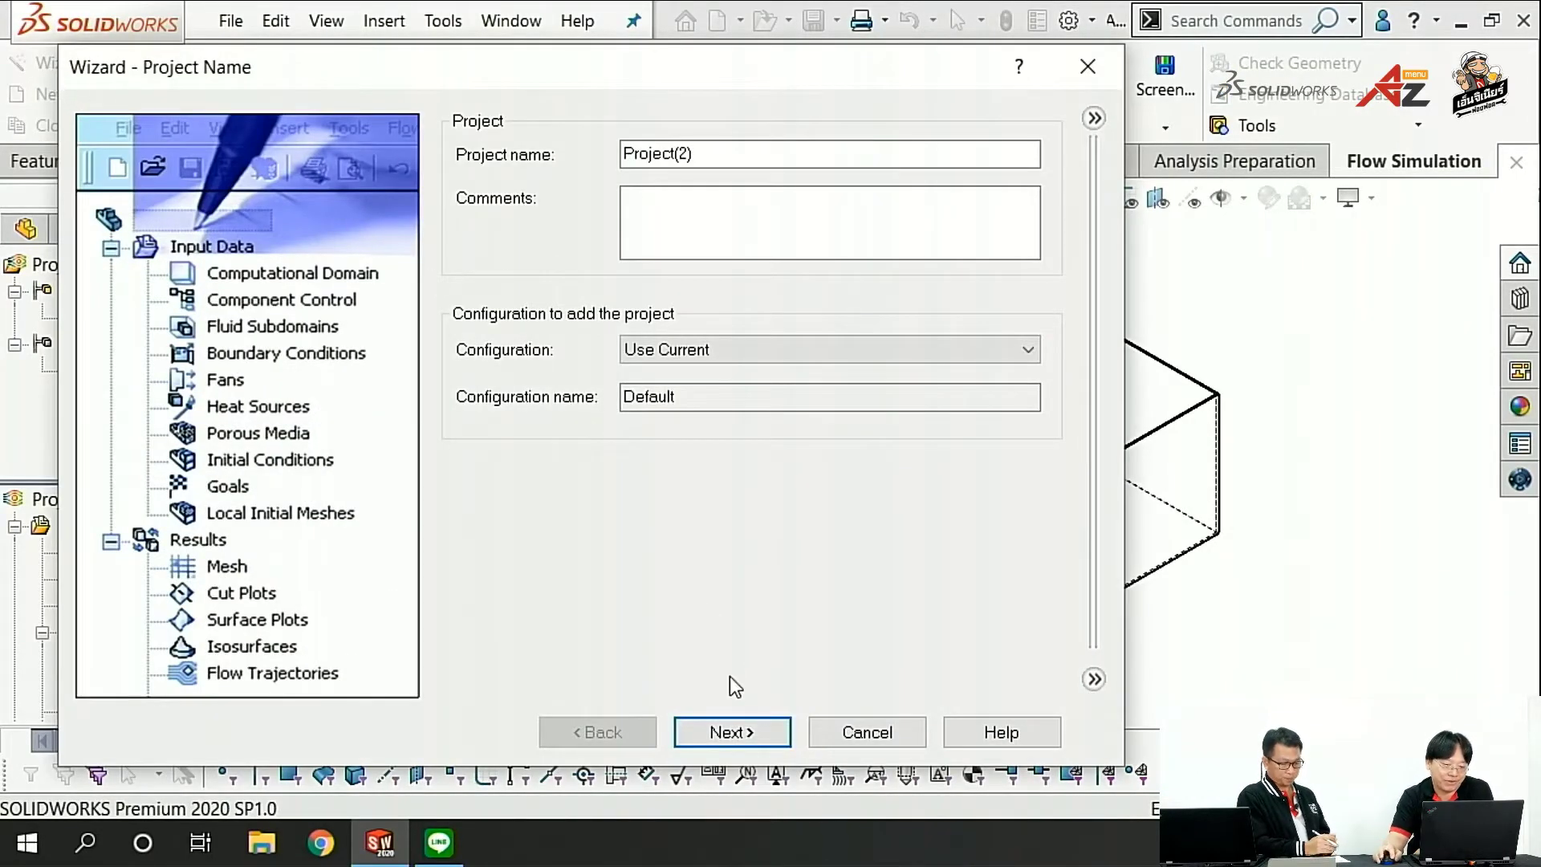
left_click(733, 734)
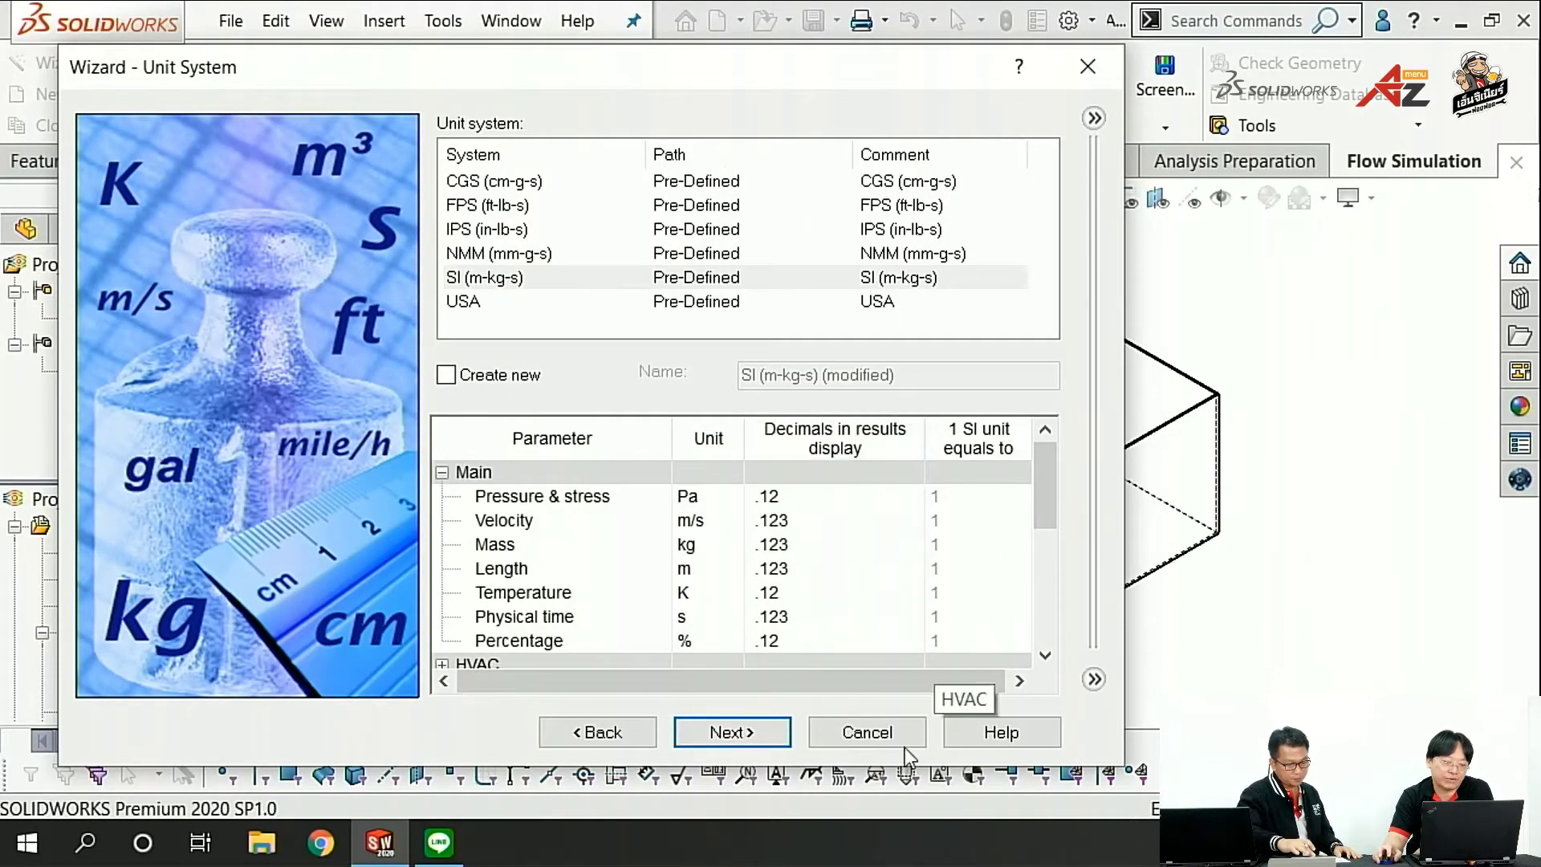
left_click(751, 729)
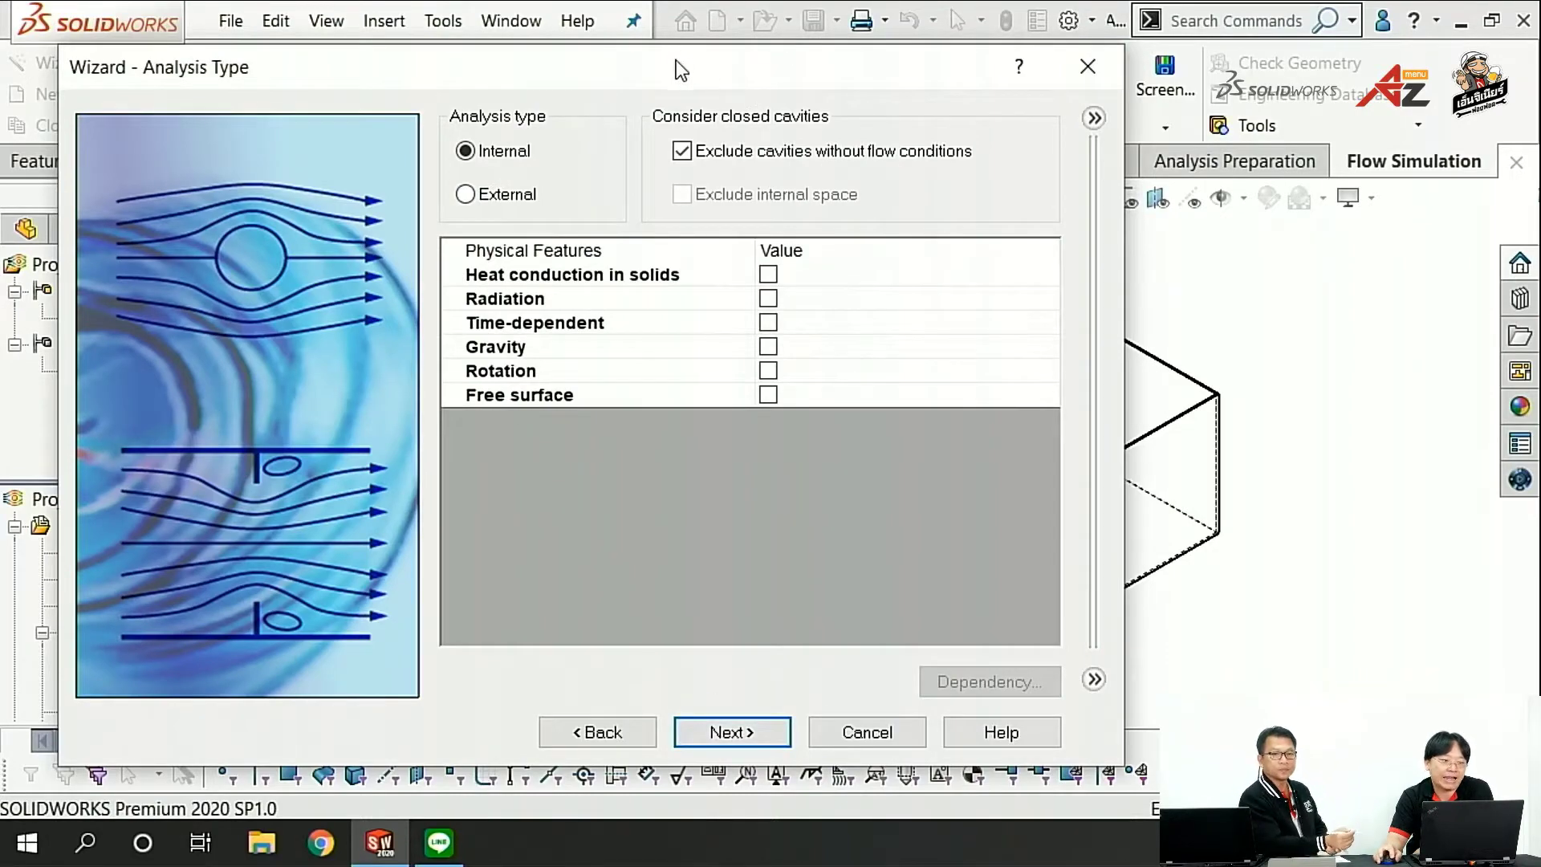
mouse_move(674, 69)
left_mouse_down()
mouse_move(280, 17)
mouse_move(686, 72)
left_mouse_up()
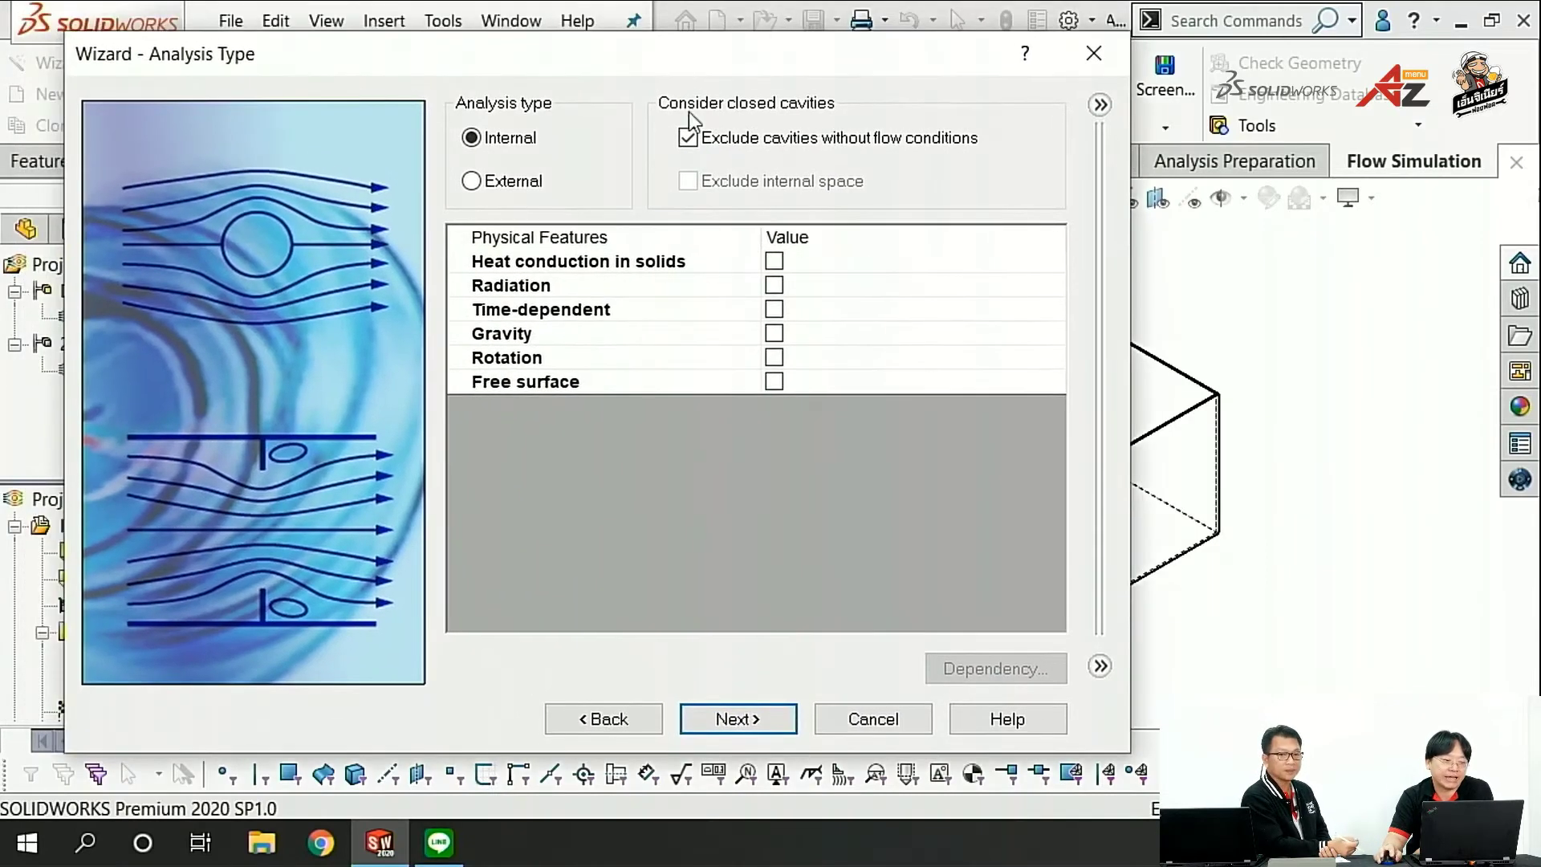
left_click(774, 333)
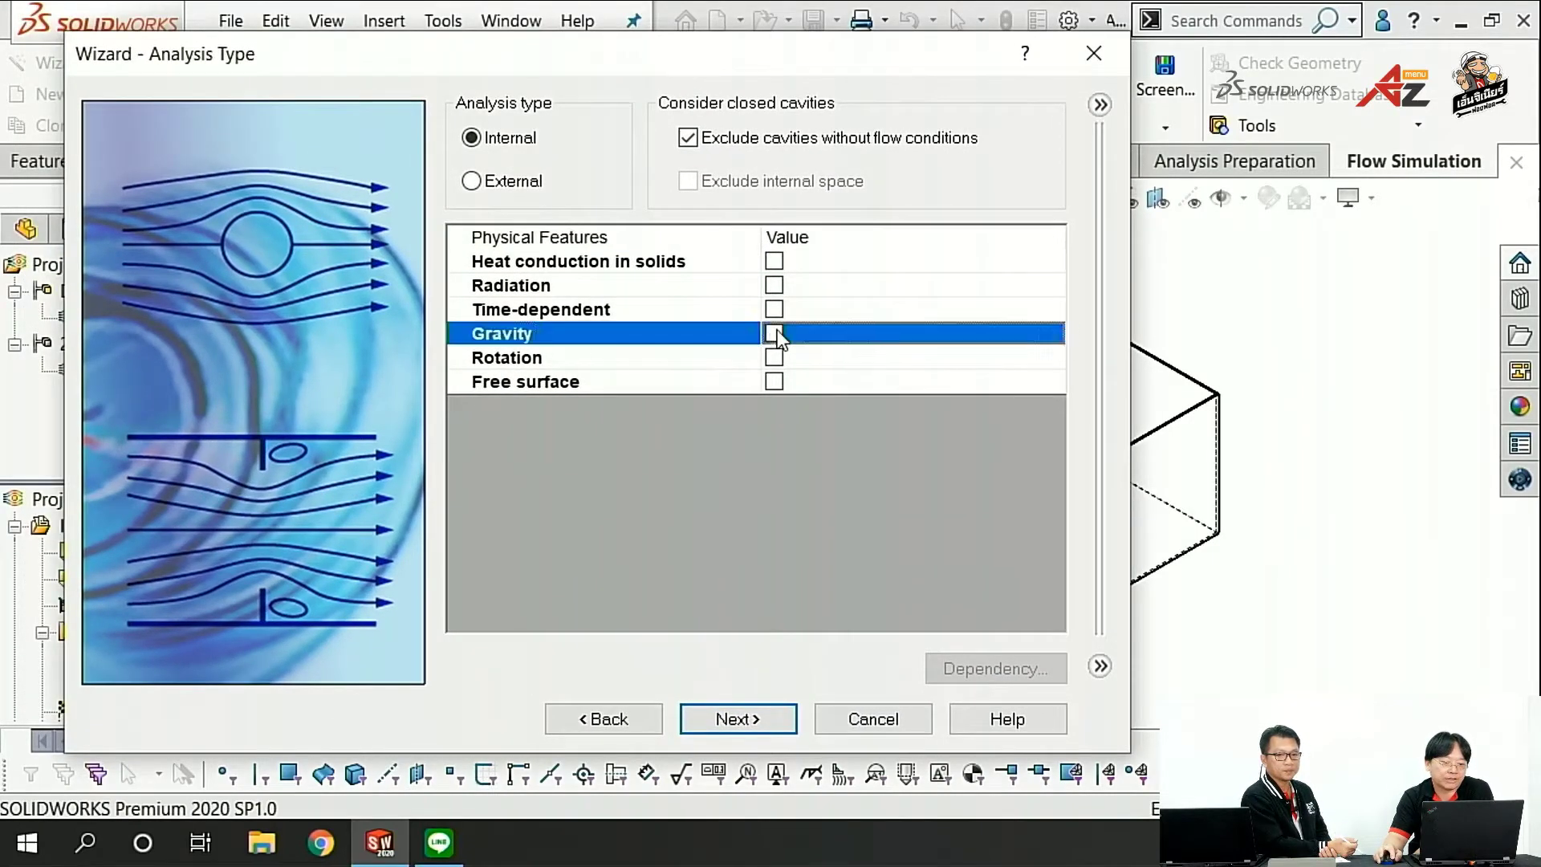
left_click(797, 382)
type("-9.81")
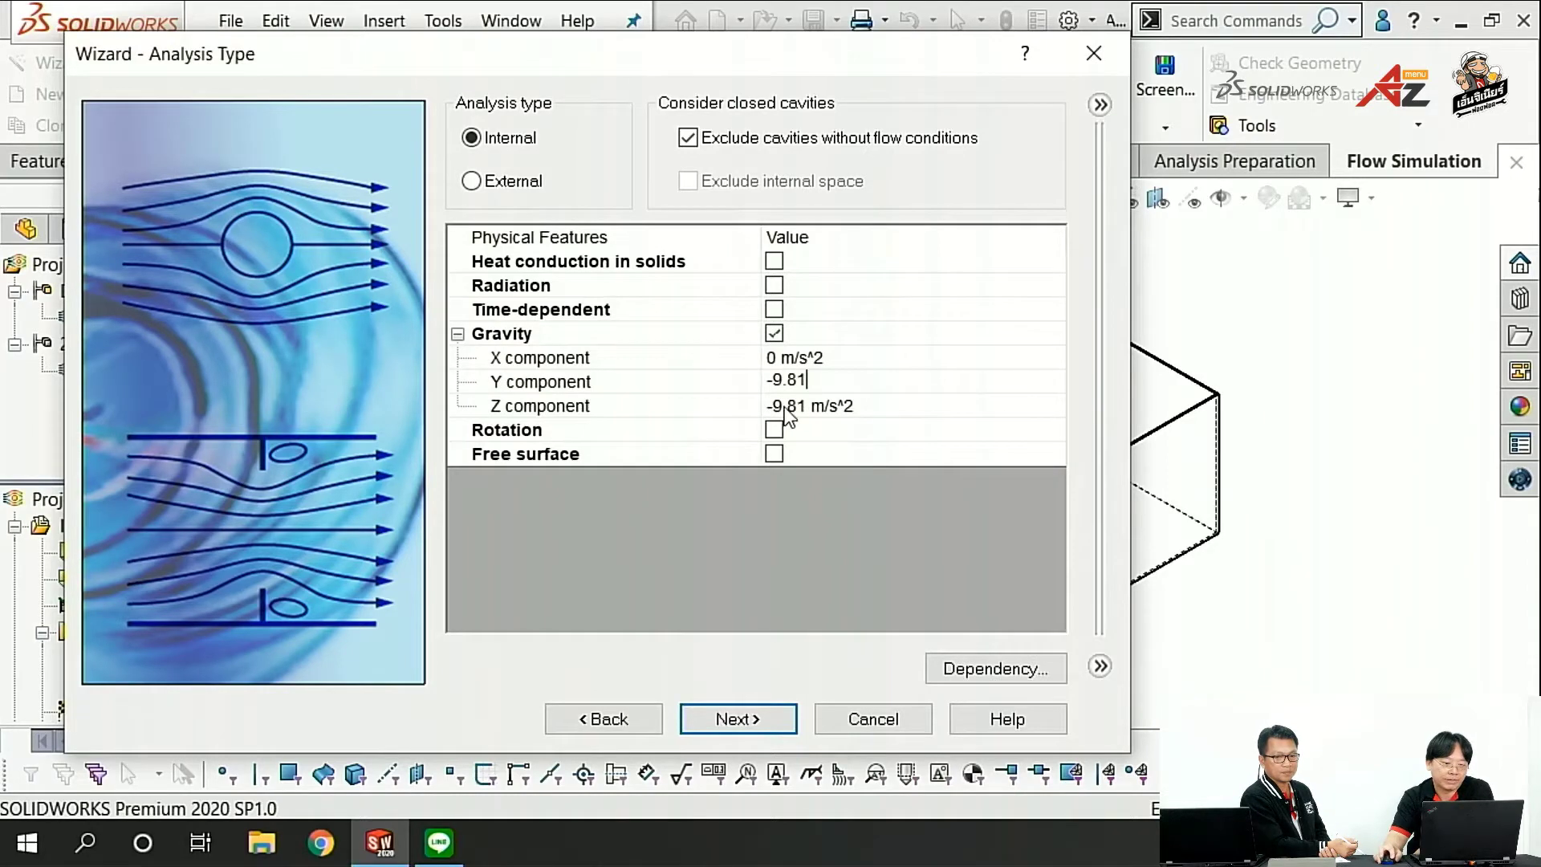
left_click(786, 409)
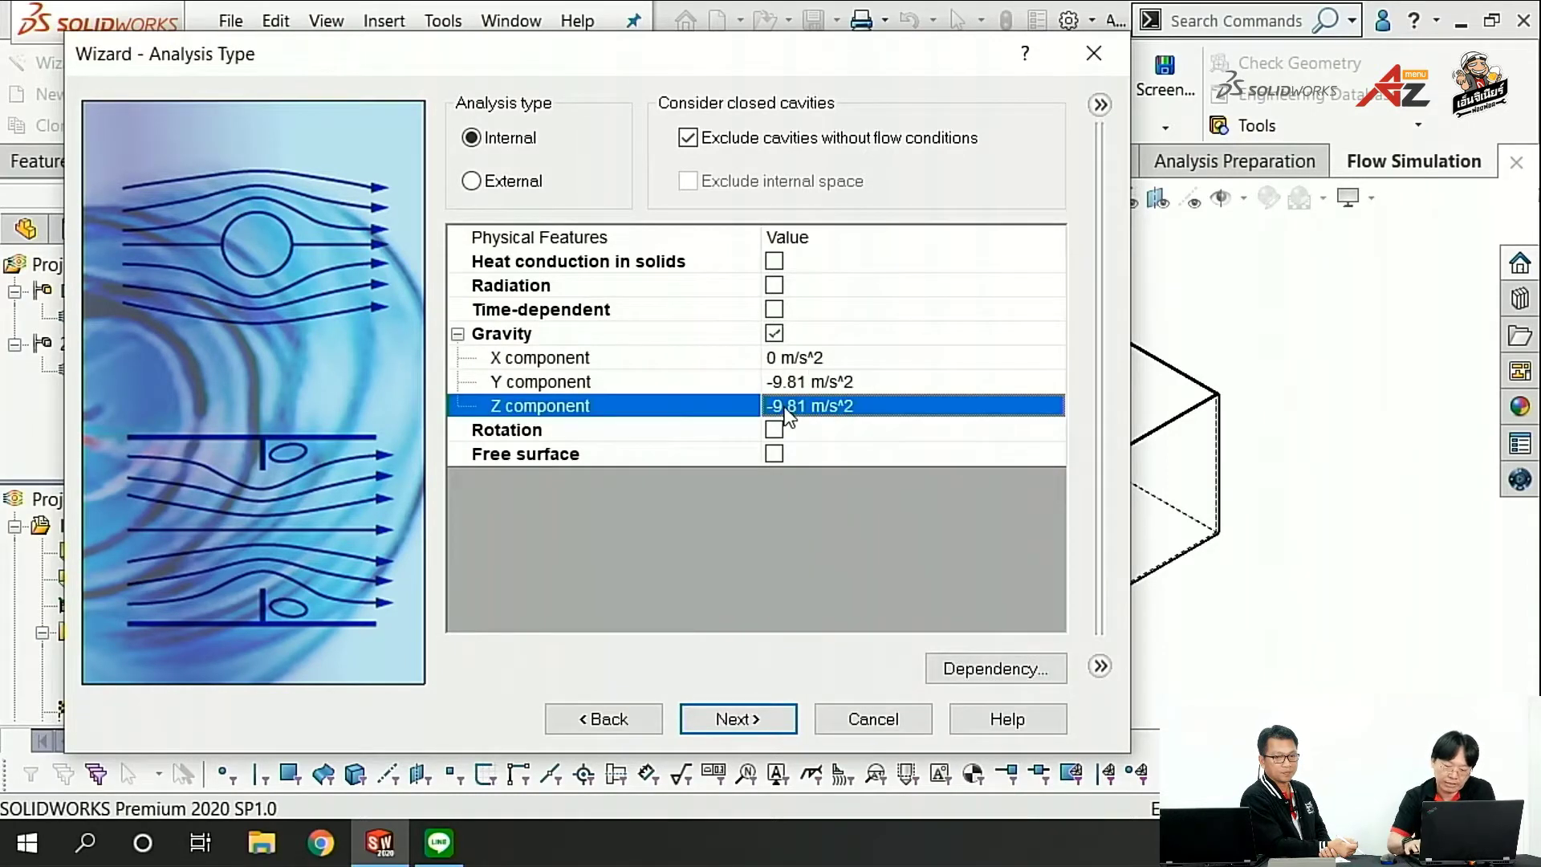
type("0")
key("Return")
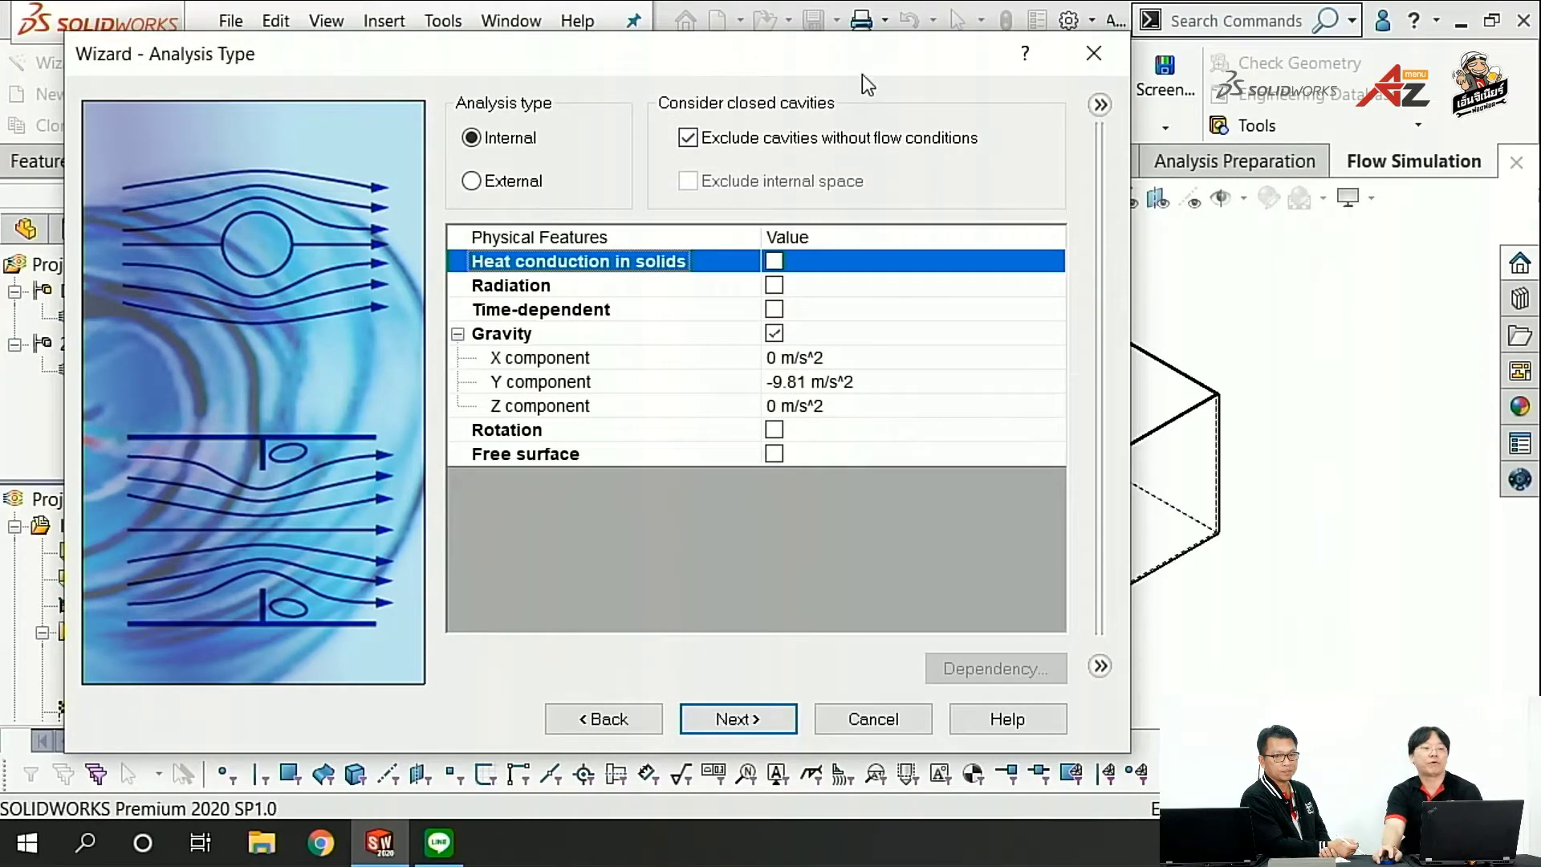
Step: Add Air as the project fluid, keep adiabatic walls, and finish the wizard
mouse_move(830, 57)
left_mouse_down()
mouse_move(663, 267)
mouse_move(471, 27)
left_mouse_up()
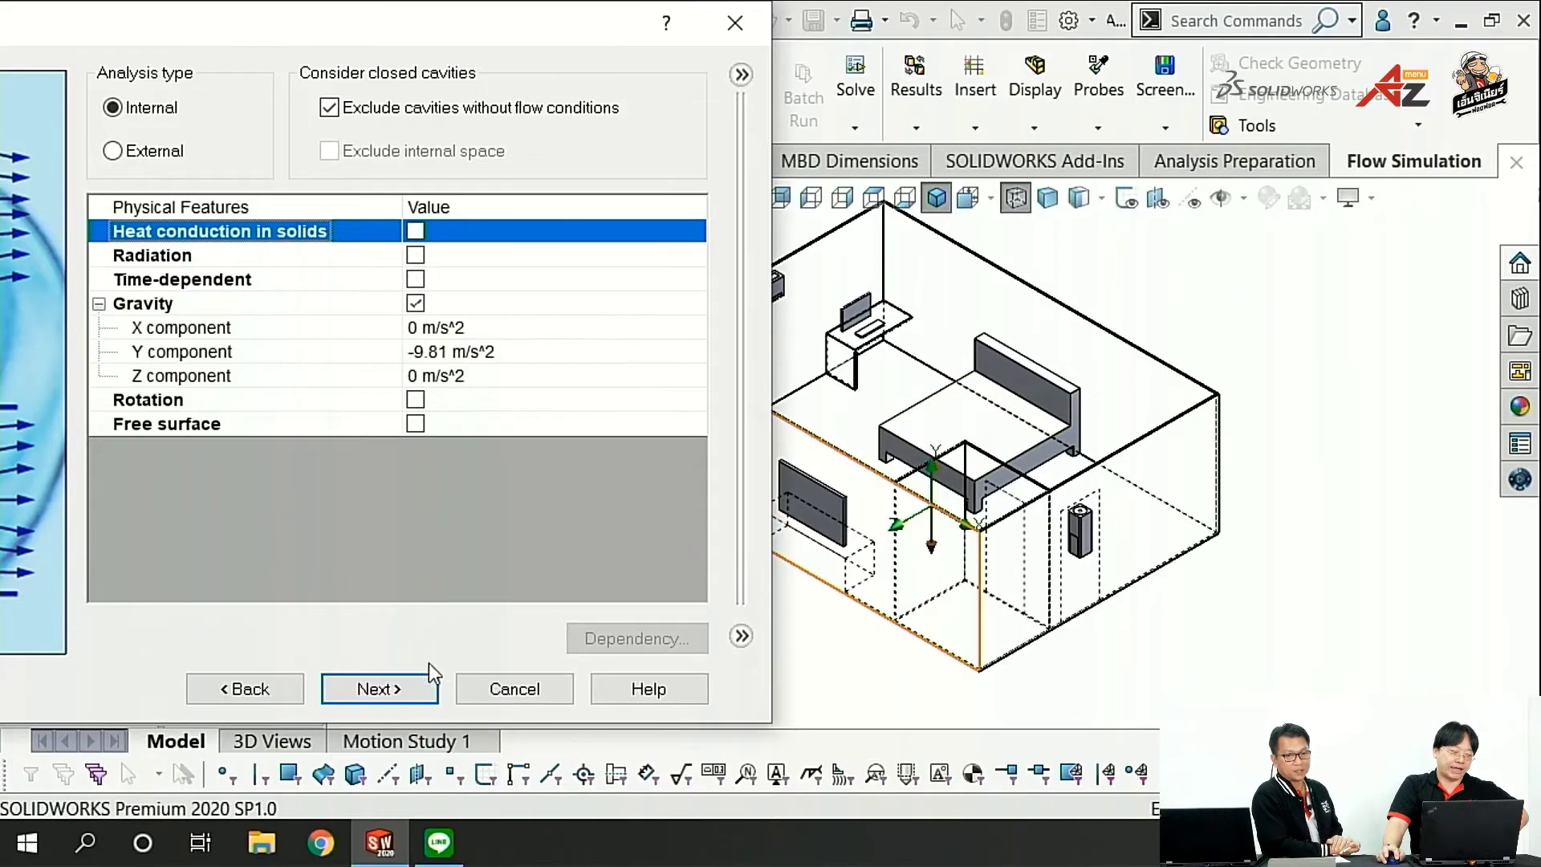
left_click(397, 690)
left_click_drag(446, 13, 890, 25)
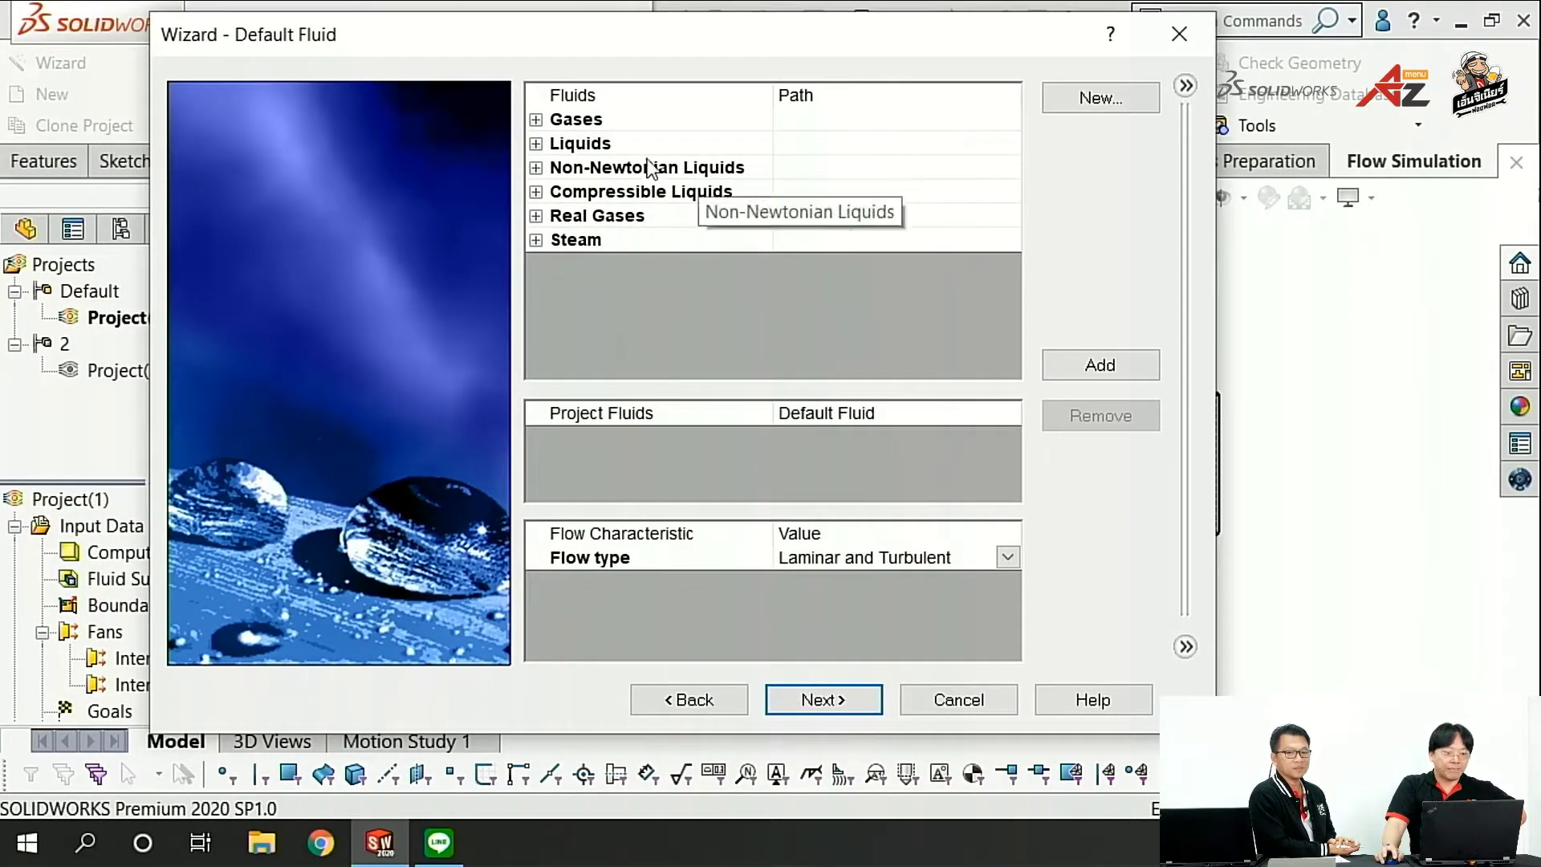
left_click(539, 118)
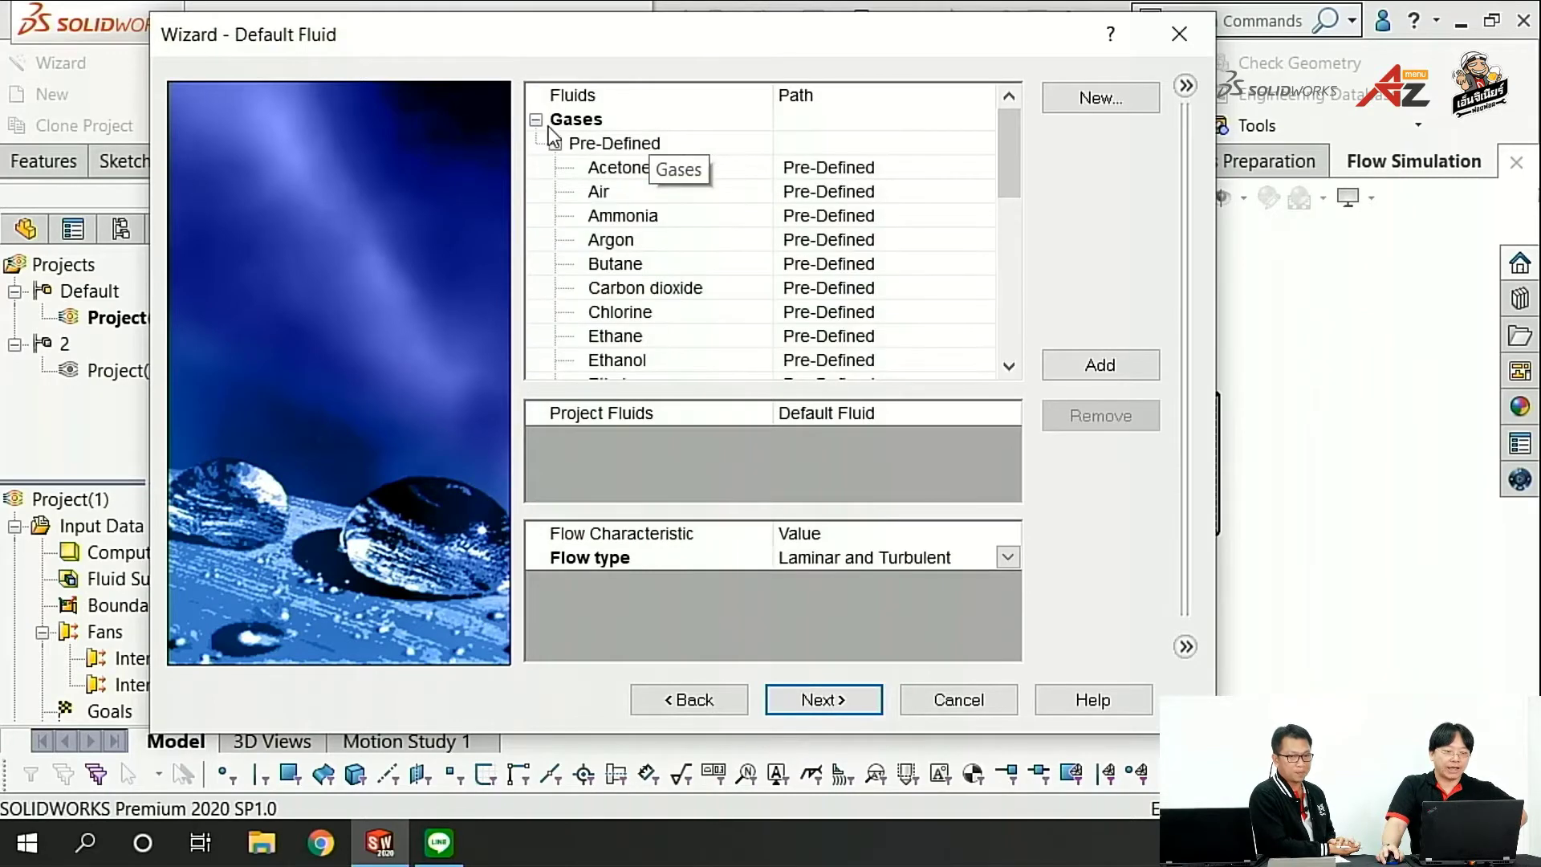
double_click(602, 191)
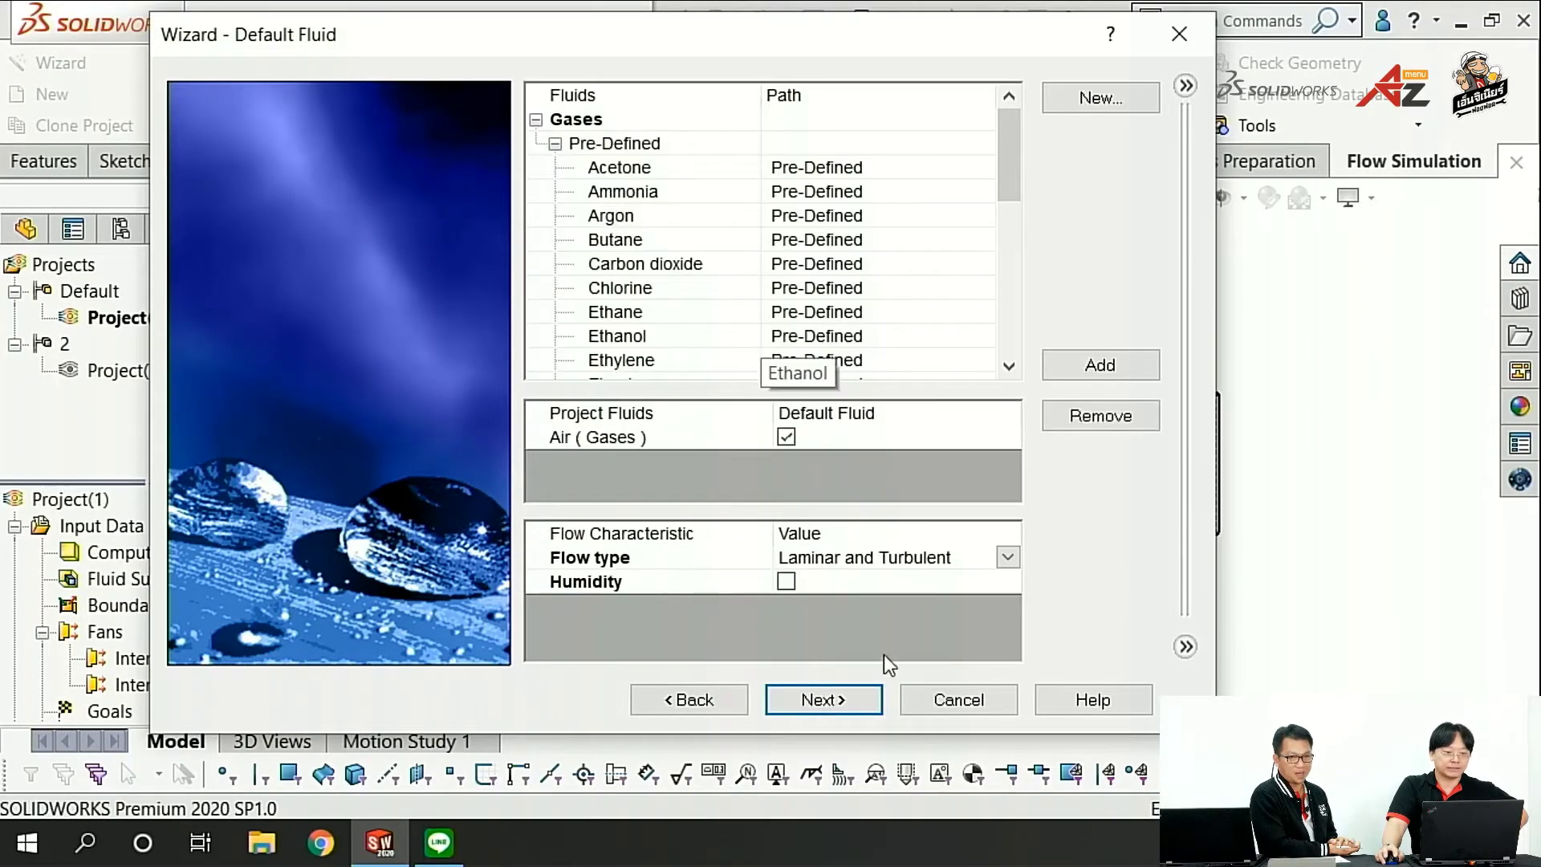
left_click(827, 699)
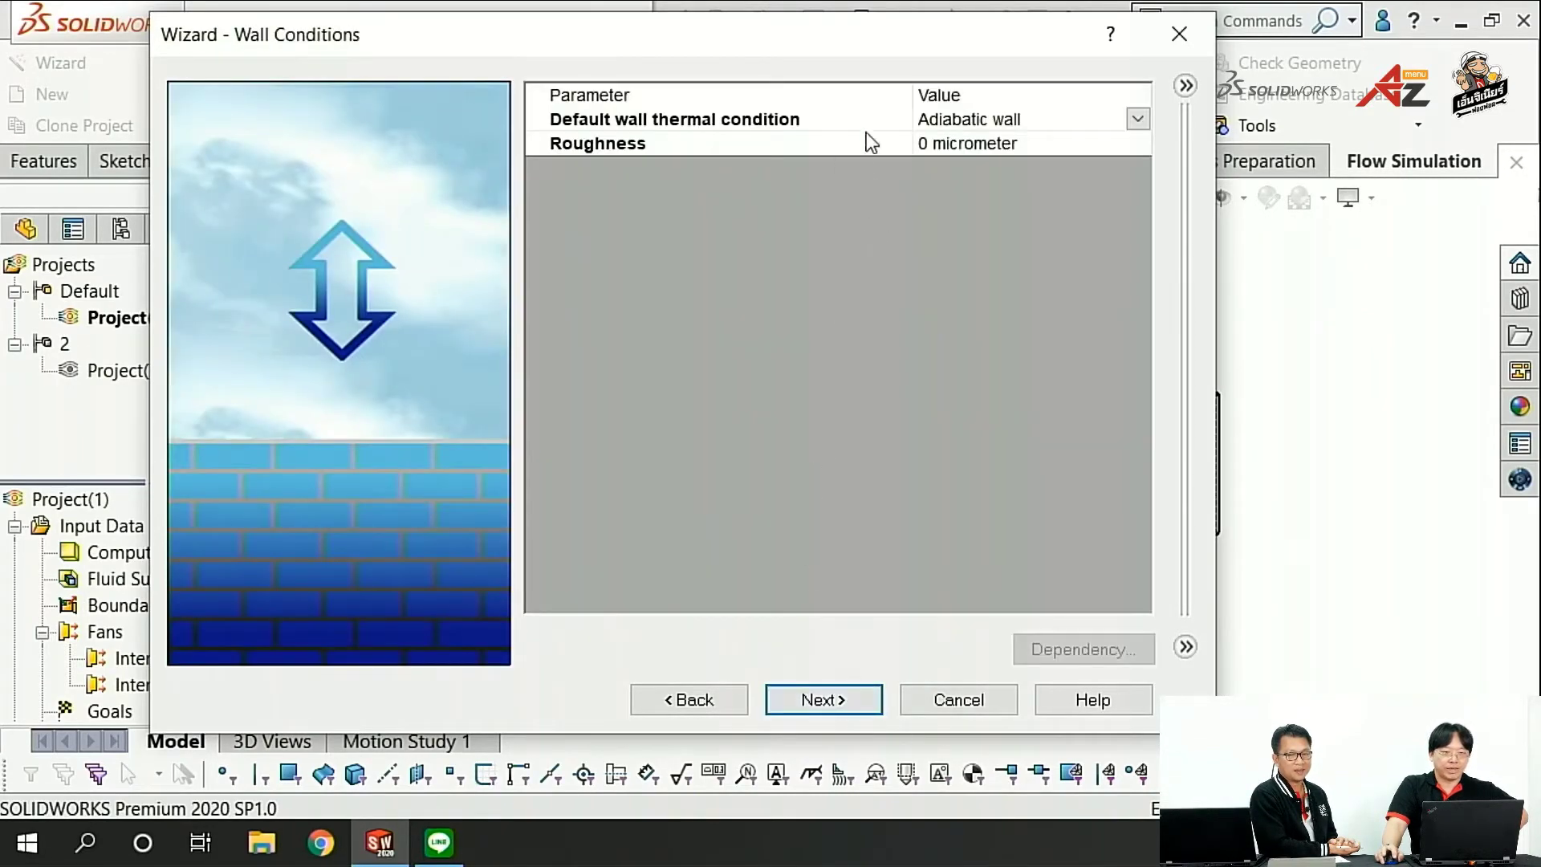
left_click(833, 700)
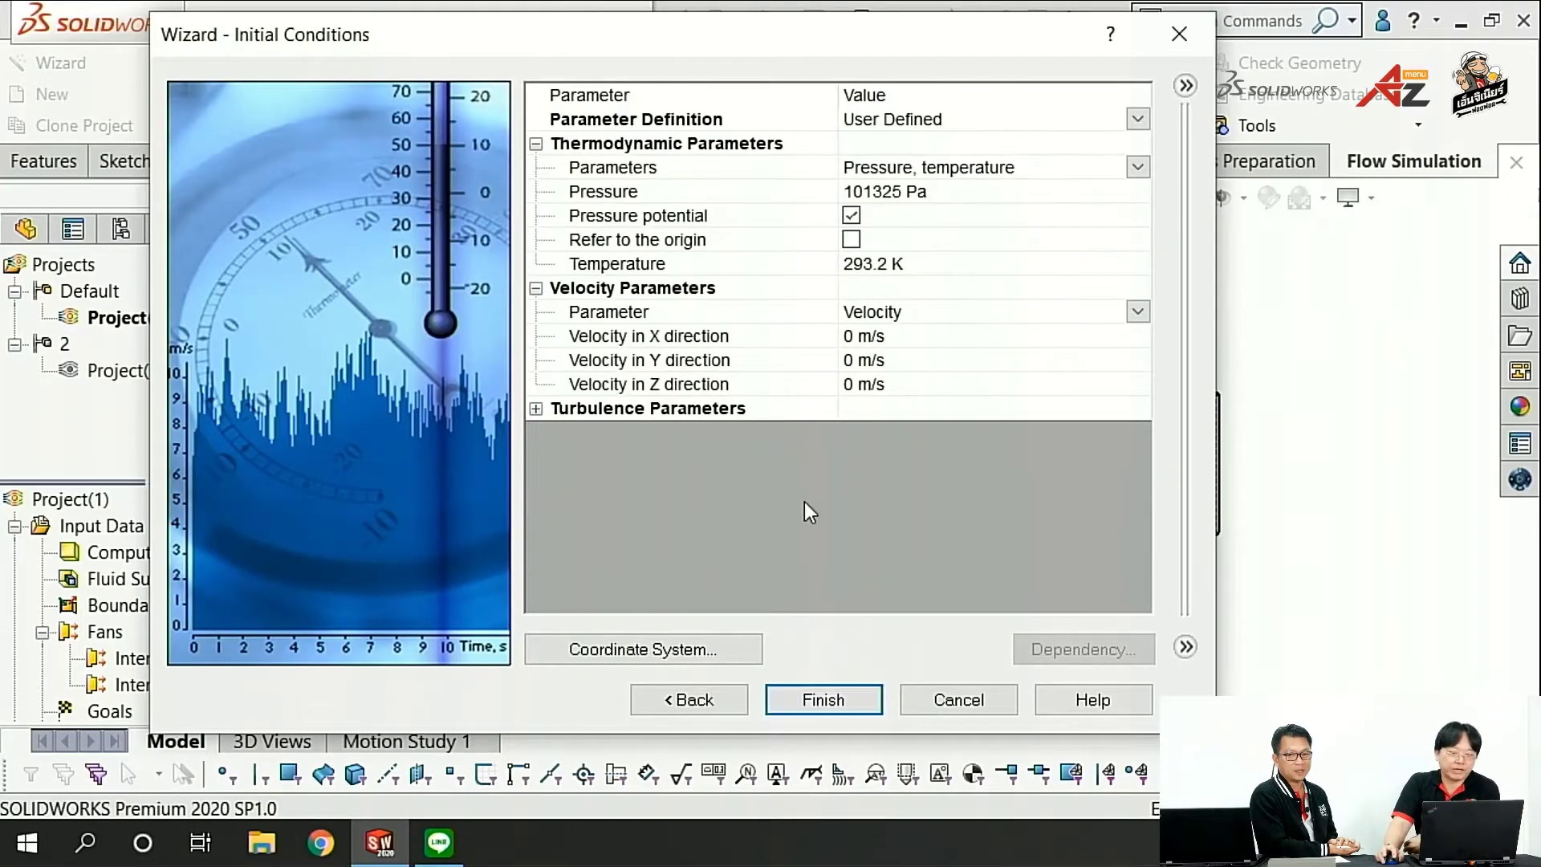
left_click(835, 699)
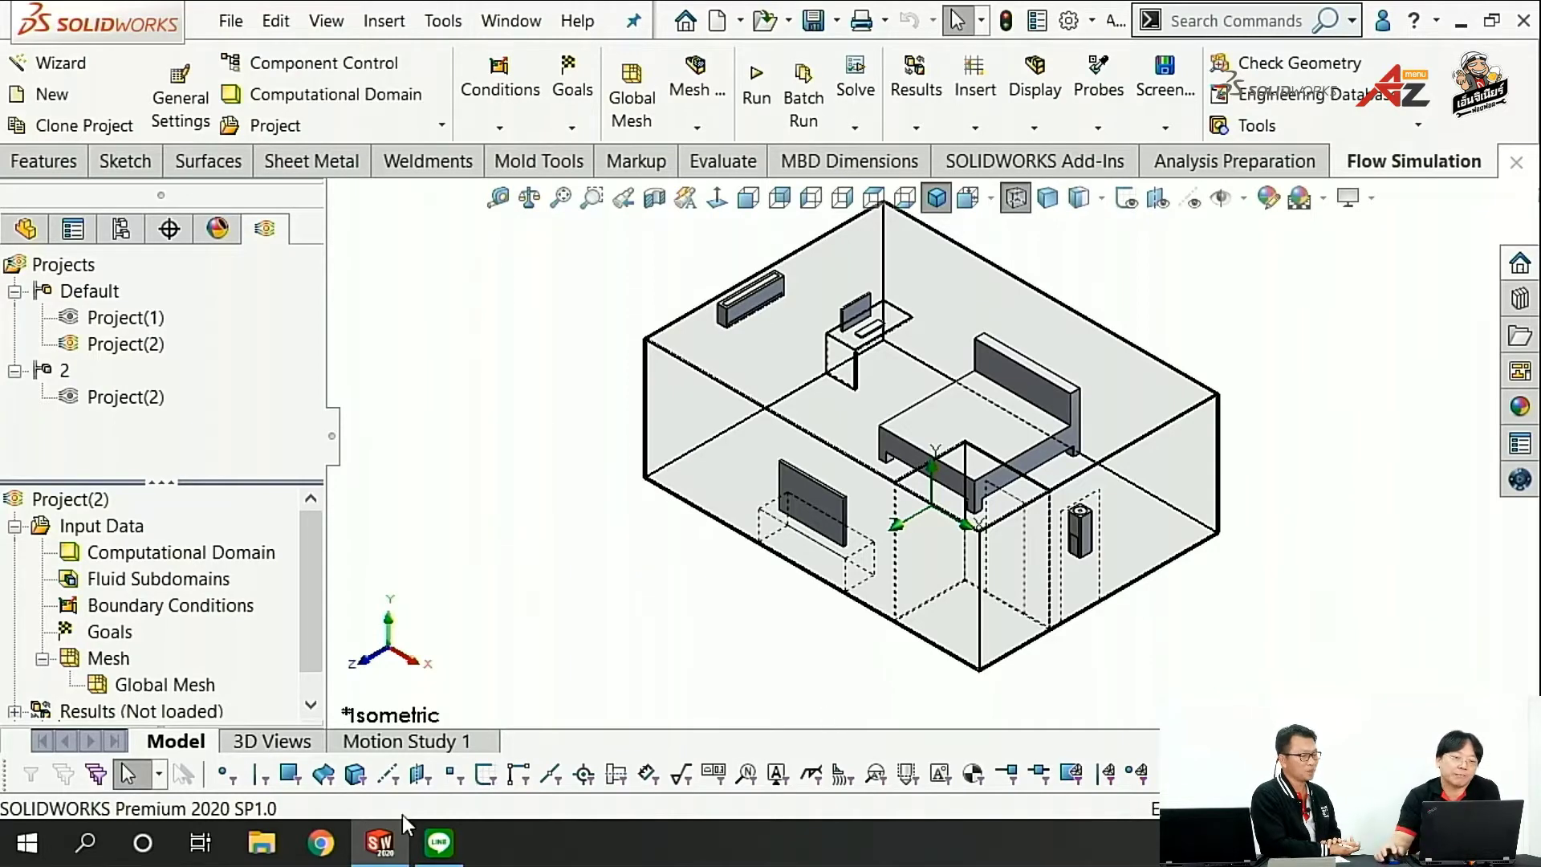
Step: Hide Project(2)'s Computational Domain and enlarge the project tree panel
right_click(187, 559)
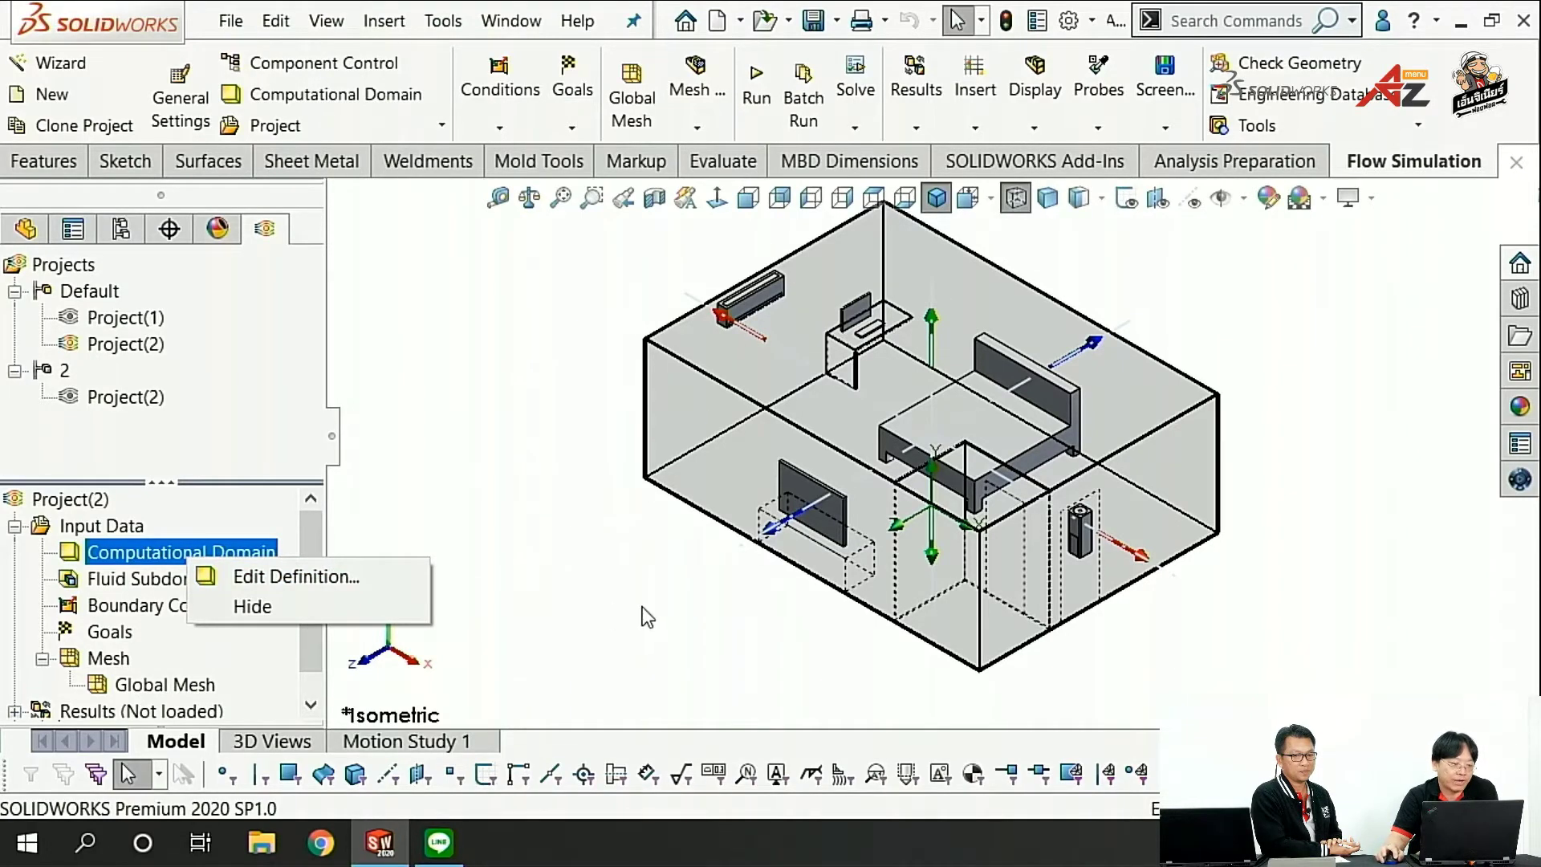
left_click(686, 616)
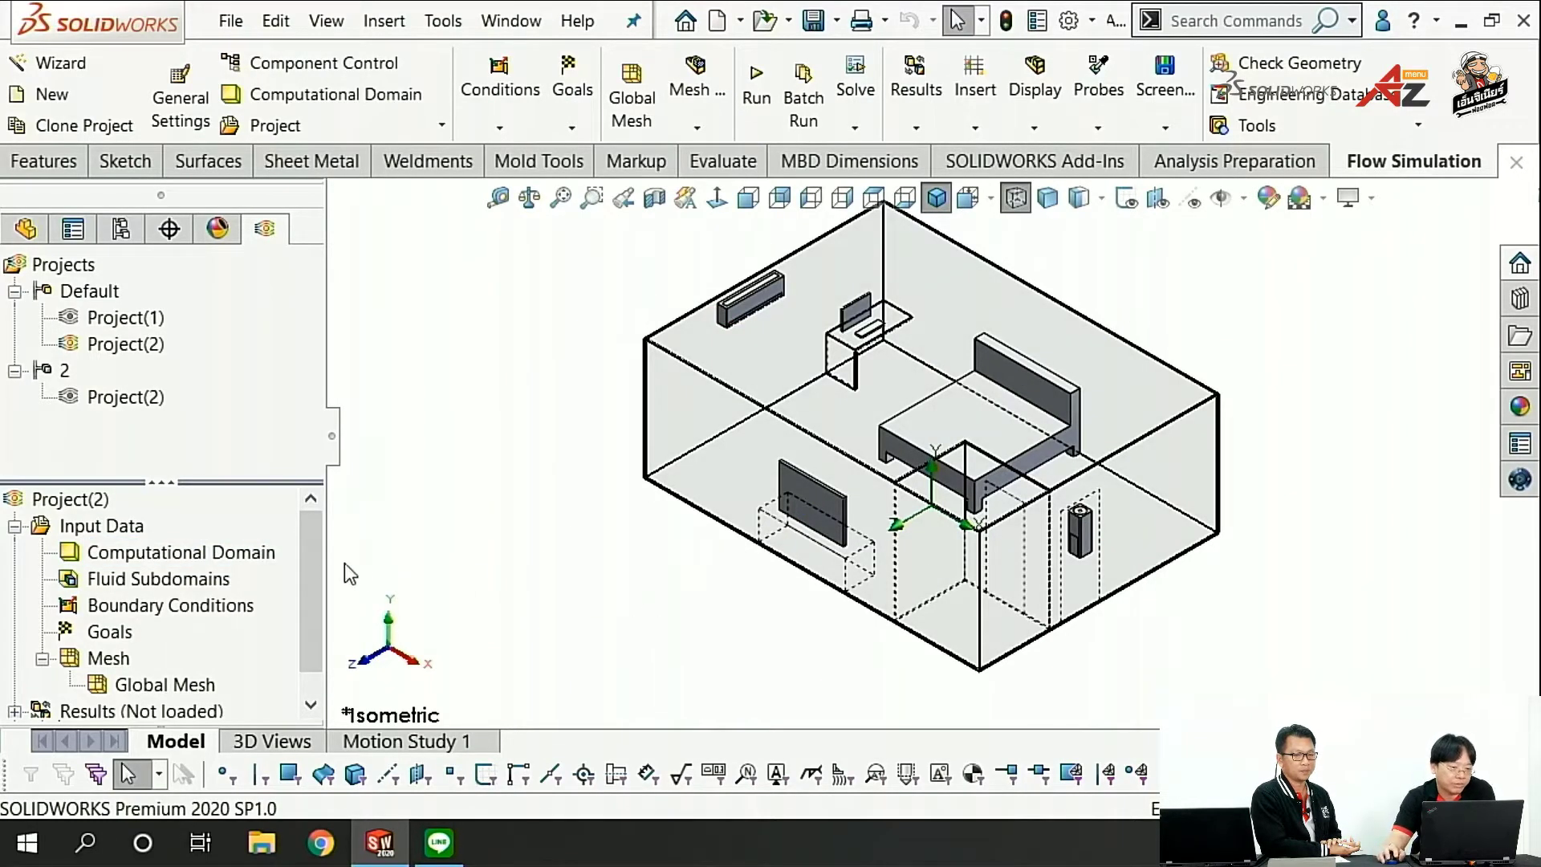
right_click(249, 559)
left_click(301, 607)
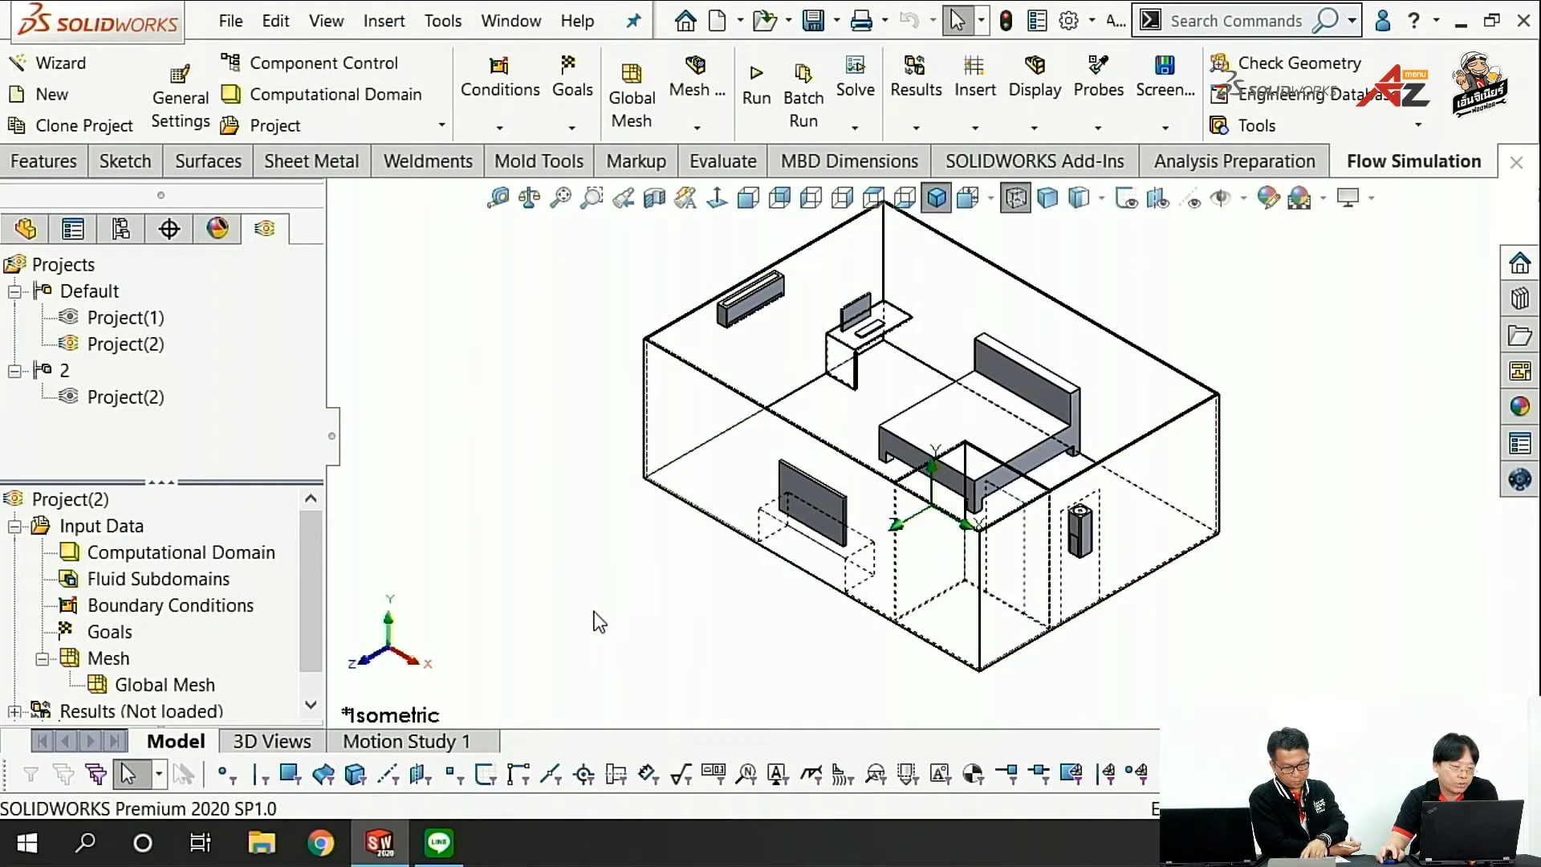
left_click_drag(312, 547, 311, 518)
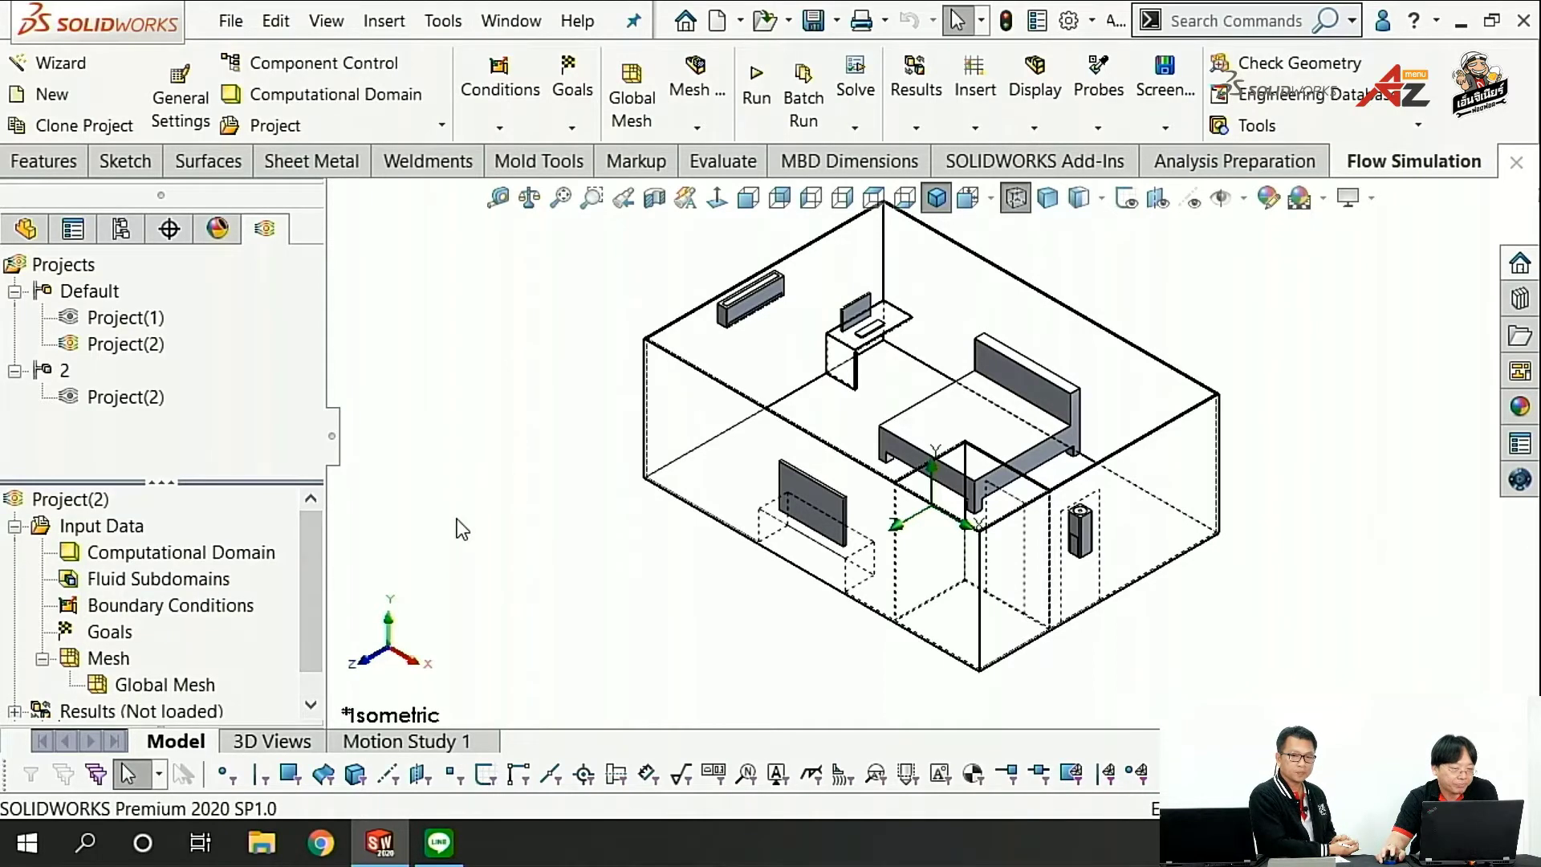
left_click_drag(246, 482, 243, 420)
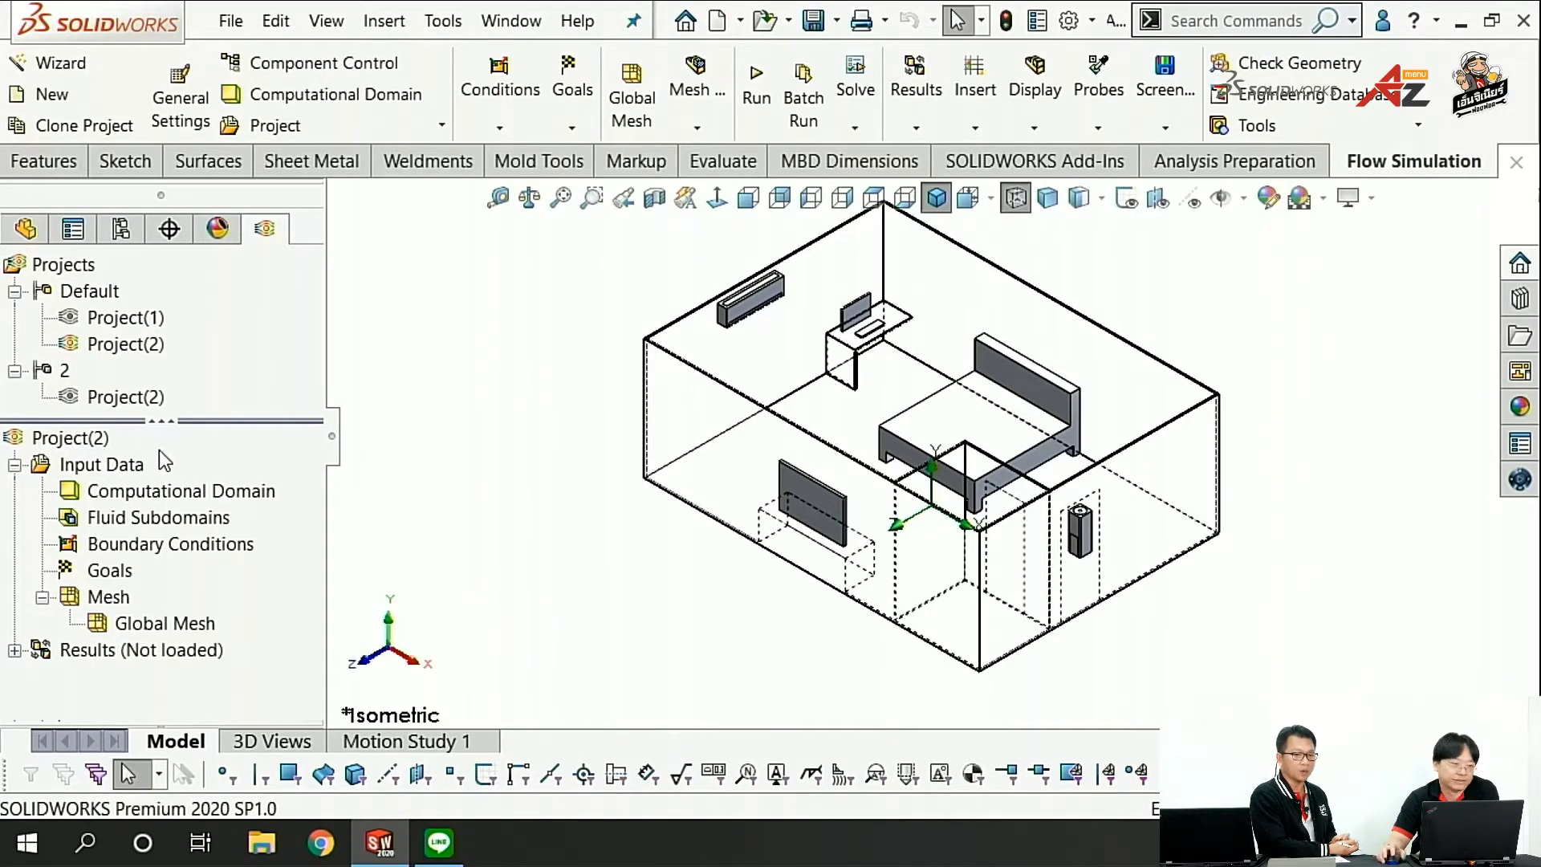
Step: Tick Fans in Customize Tree so a Fans item appears under Project(2)'s Input Data
right_click(77, 441)
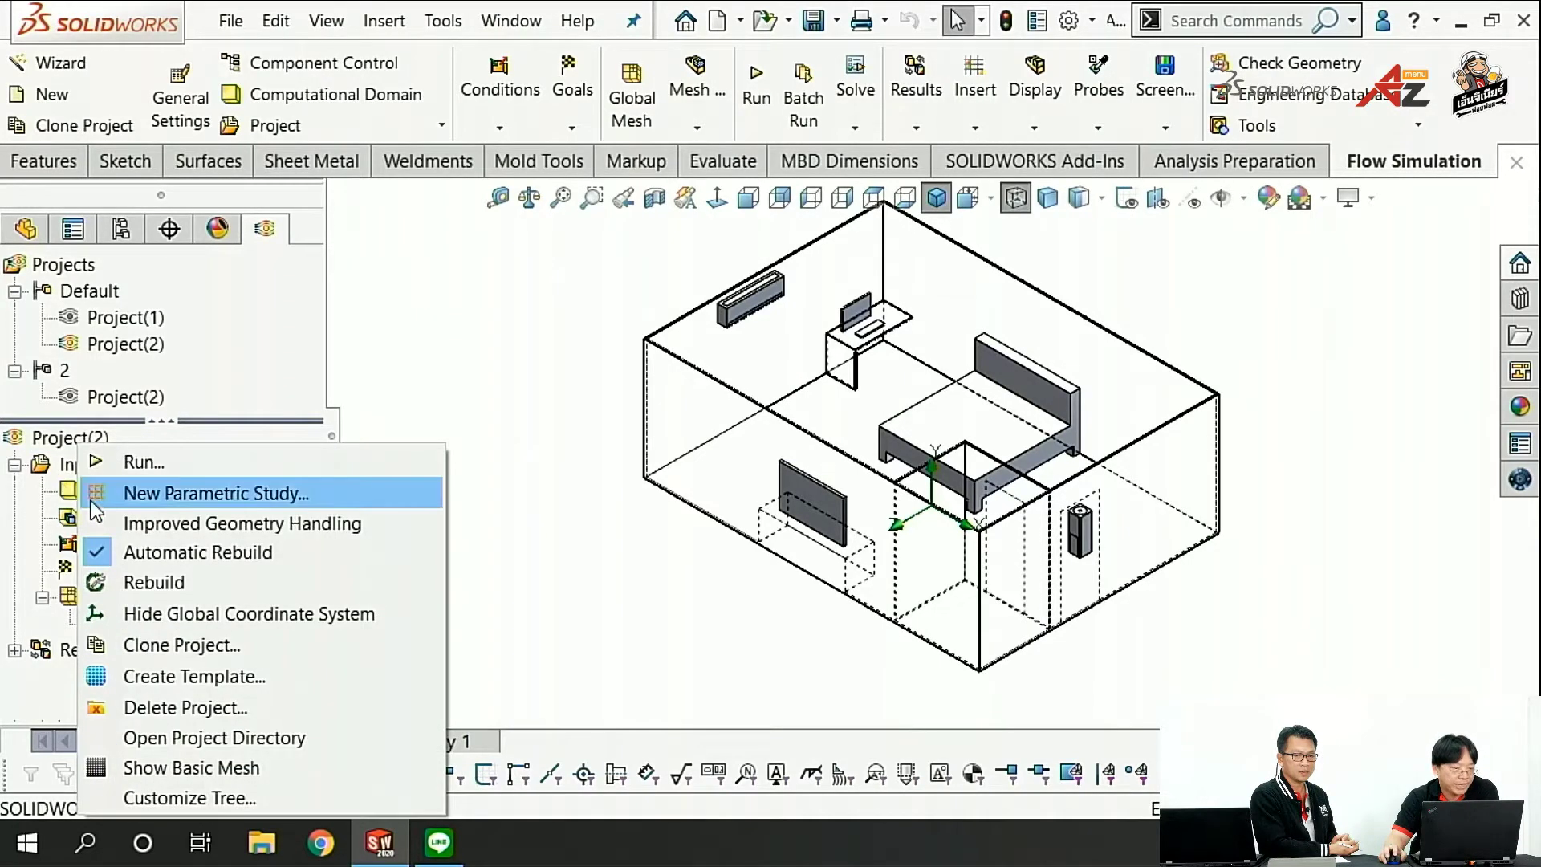
left_click(53, 448)
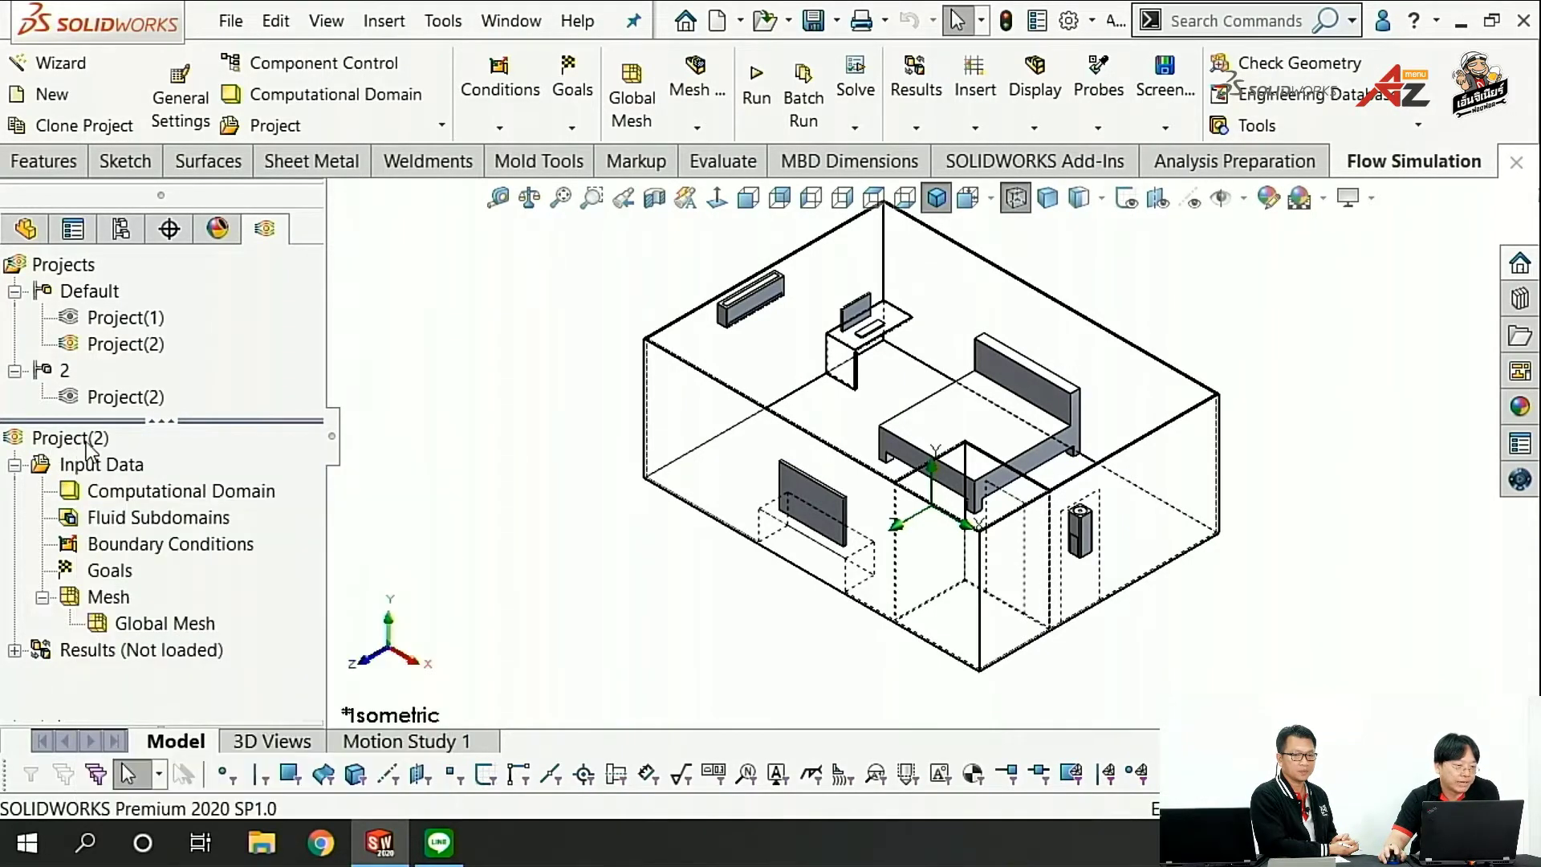
right_click(86, 441)
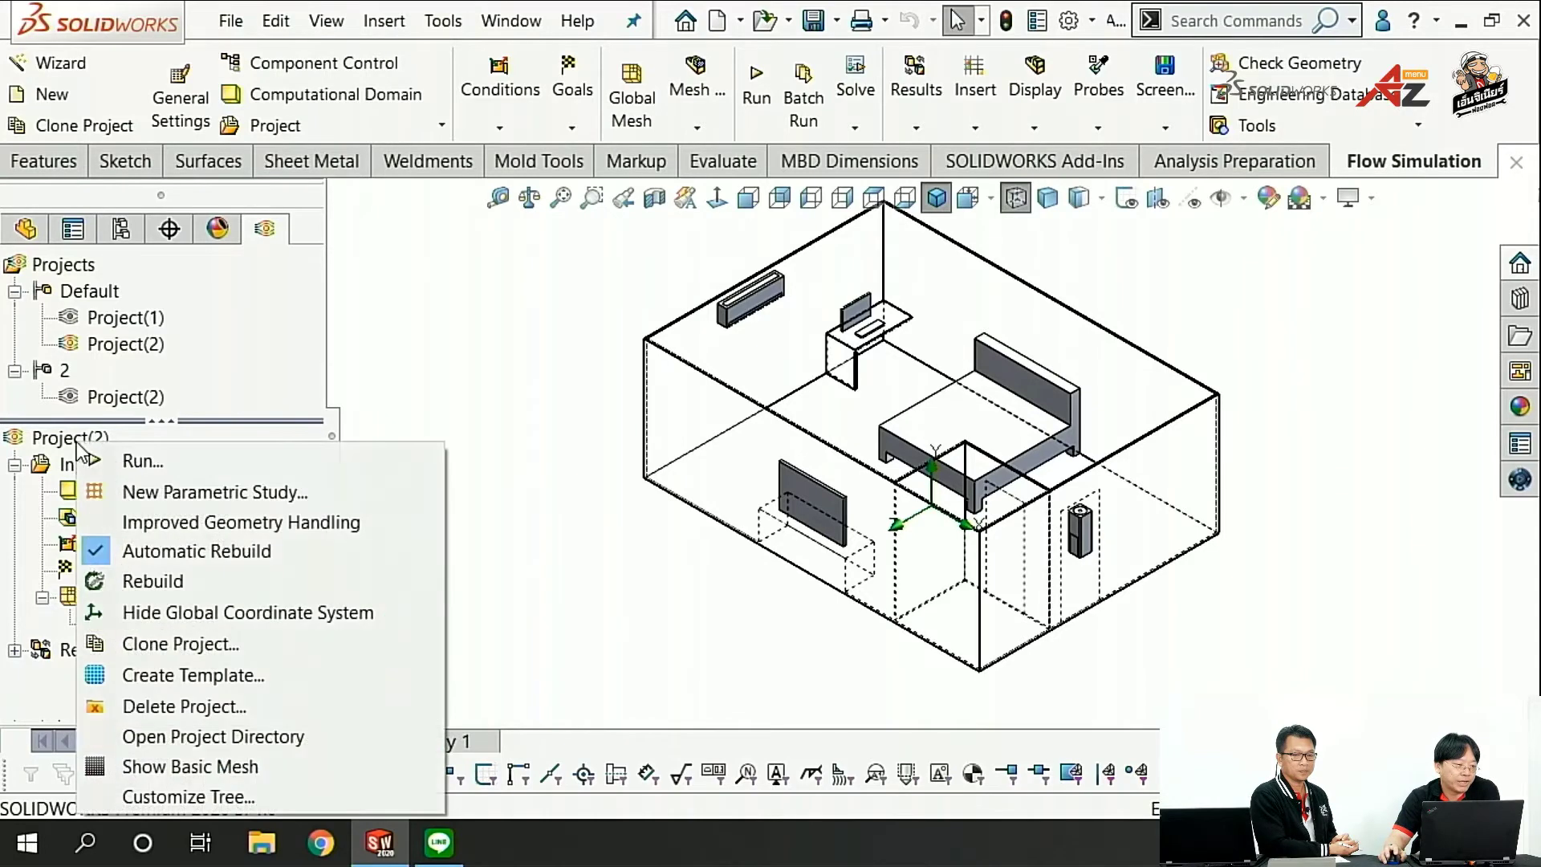
left_click(263, 797)
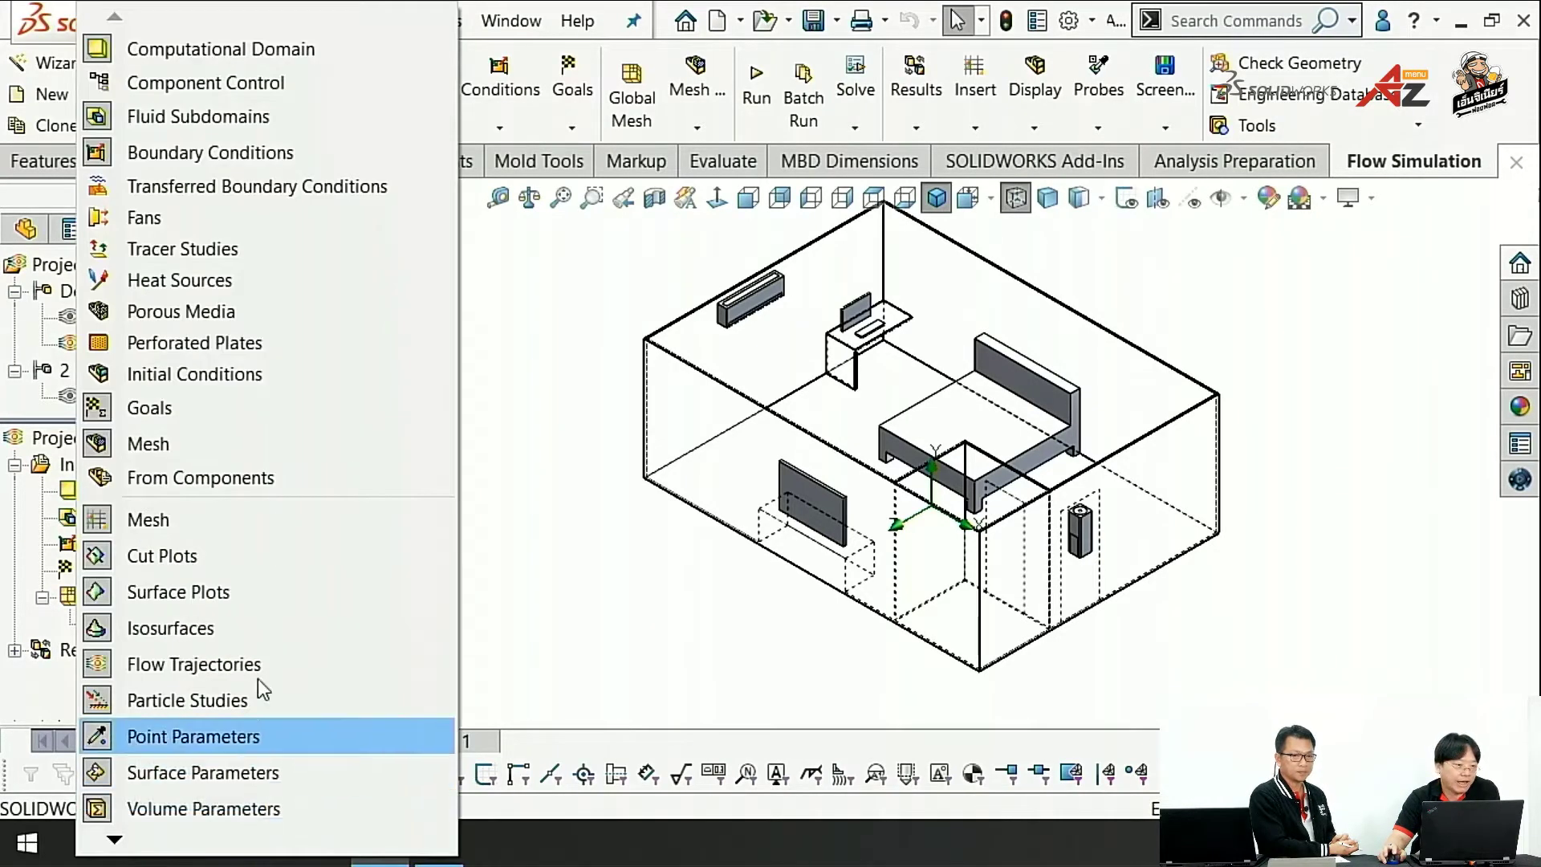
left_click(179, 218)
left_click(550, 342)
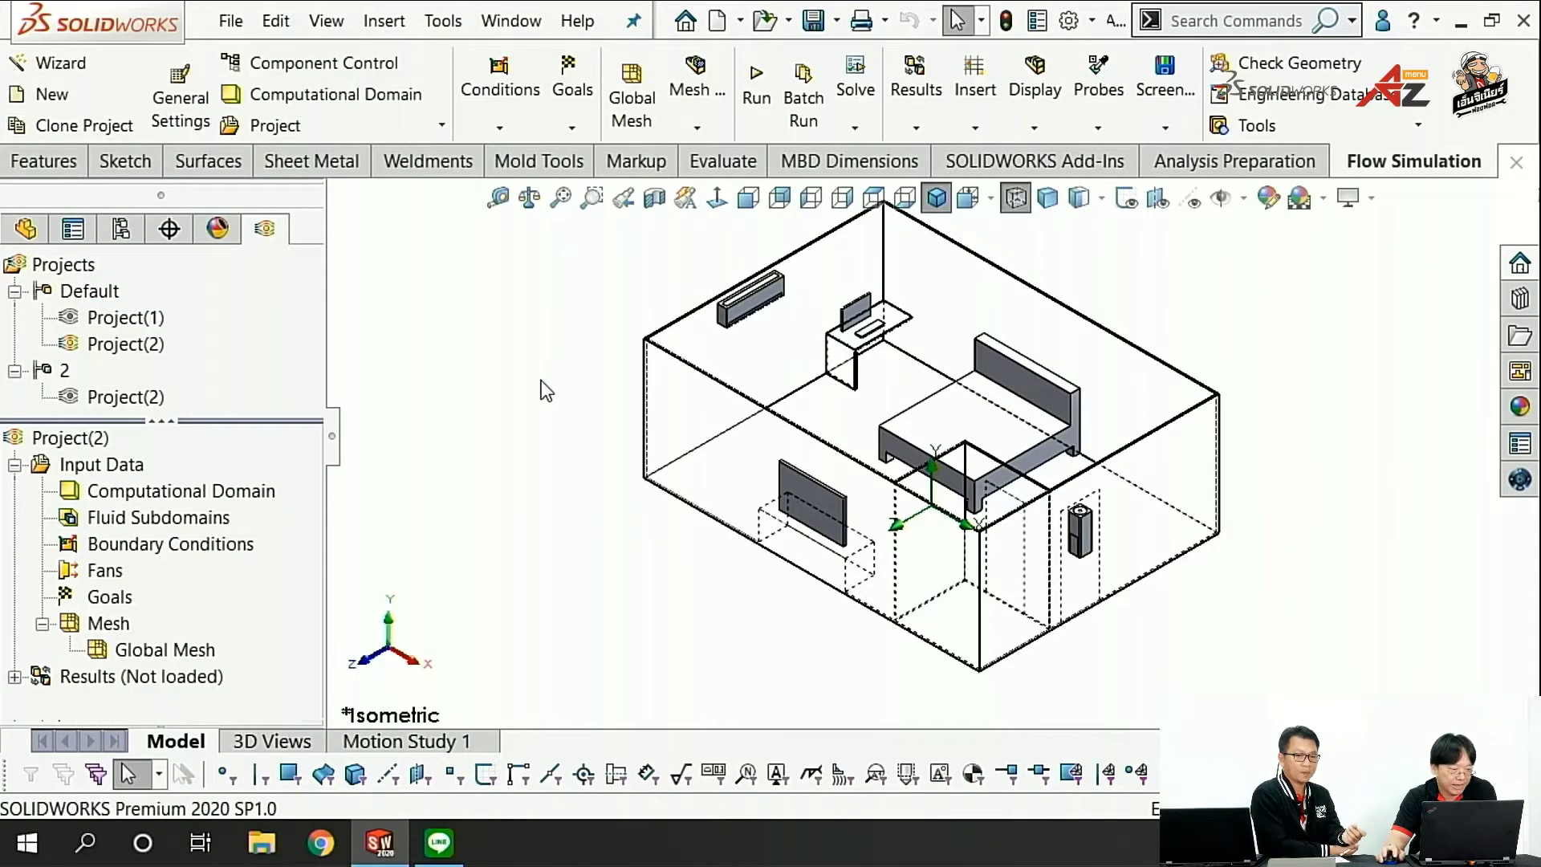
right_click(110, 579)
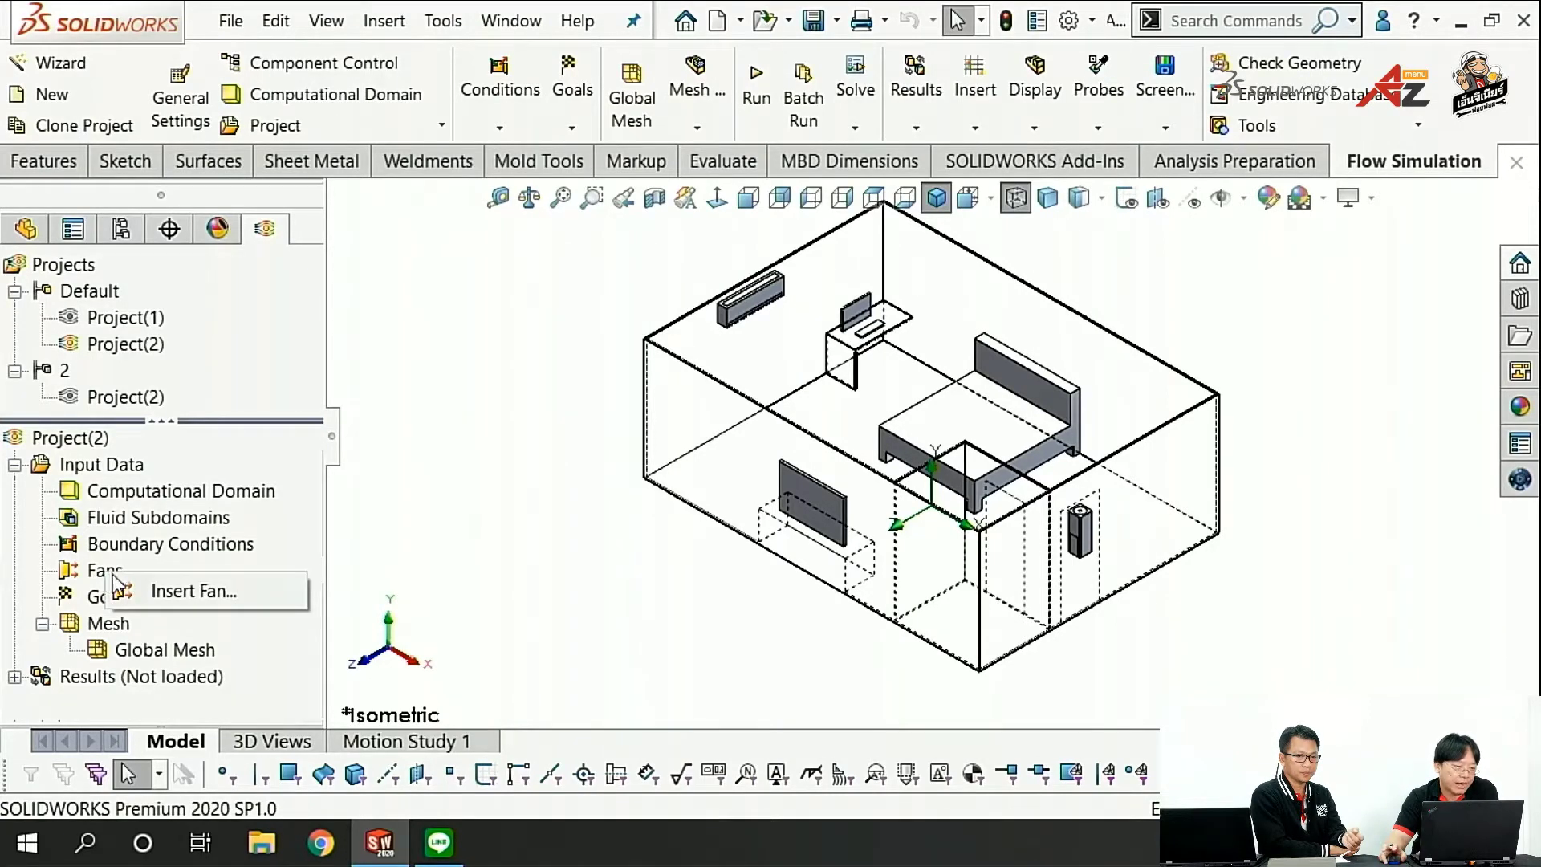
Step: Insert a new fan and set its type to Internal Fan
left_click(193, 590)
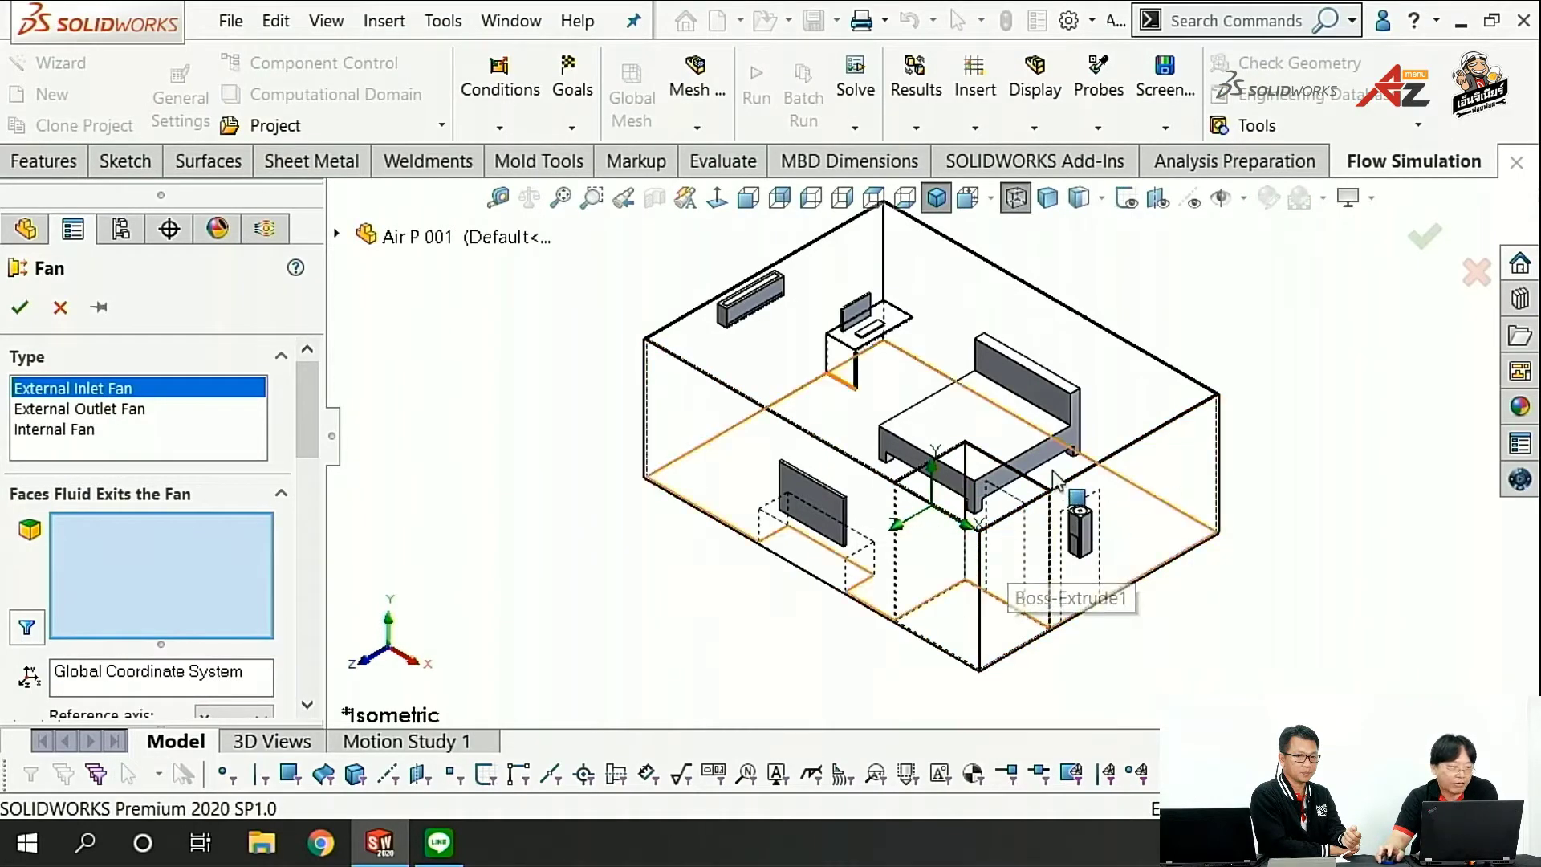
left_click(78, 433)
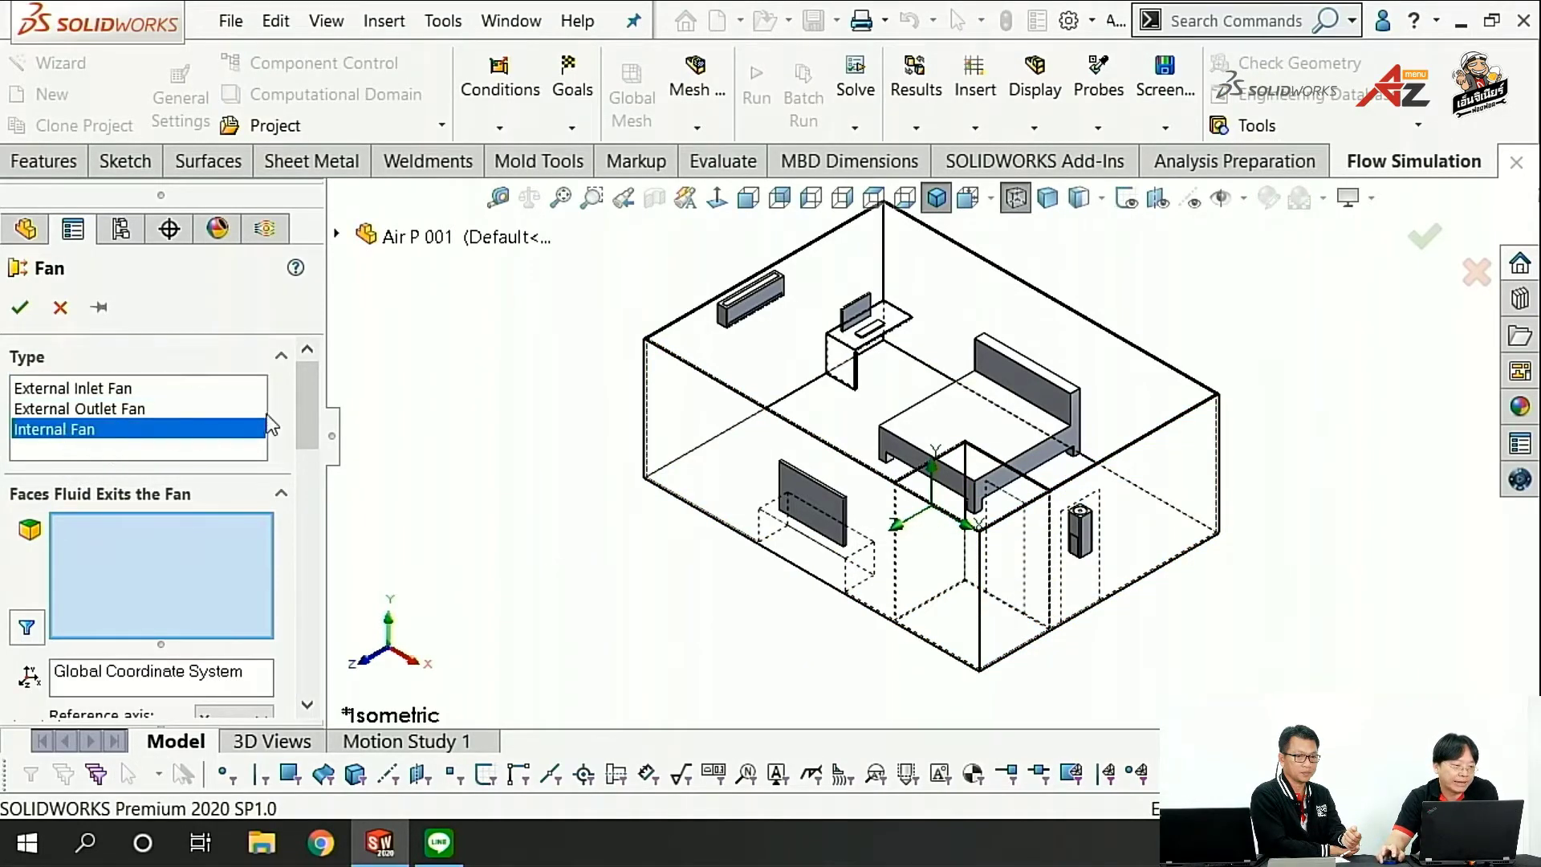
left_click_drag(313, 396, 311, 416)
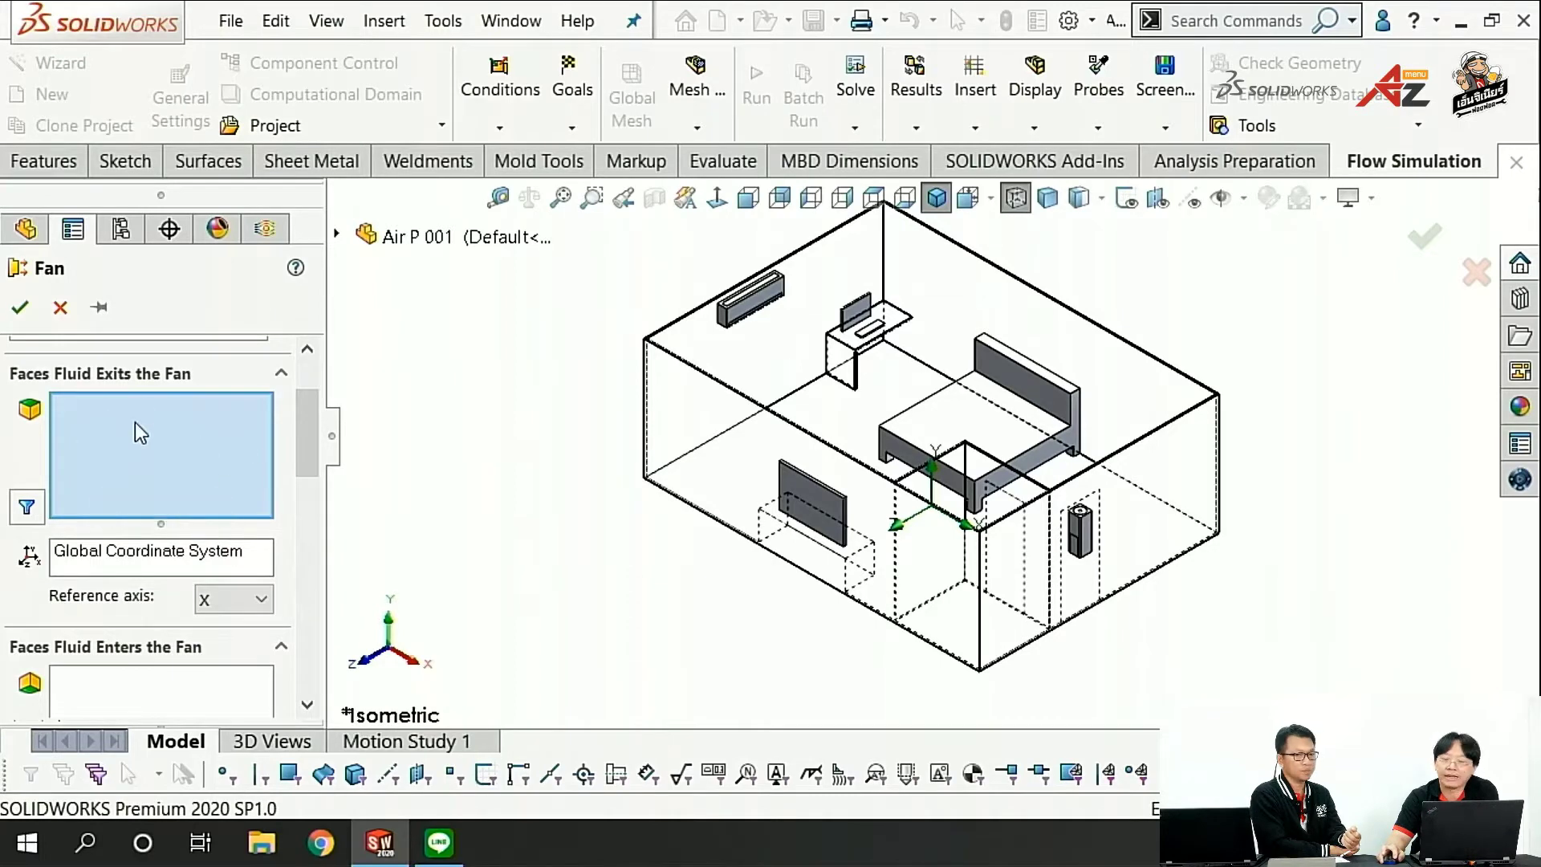
scroll(1035, 610, "down", 5)
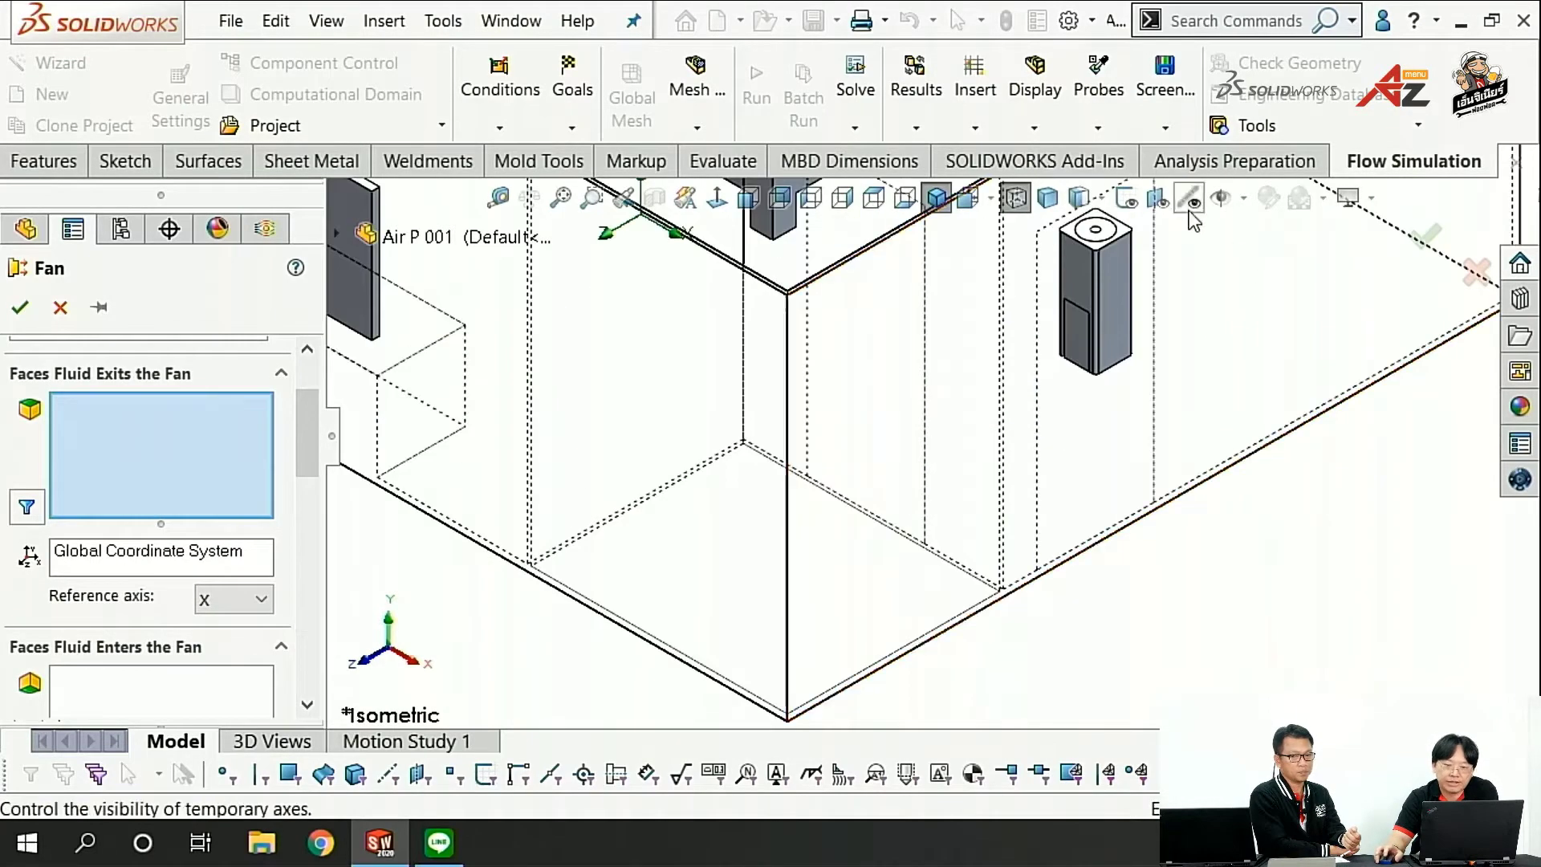
scroll(1056, 343, "down", 2)
scroll(968, 359, "down", 2)
scroll(966, 346, "down", 2)
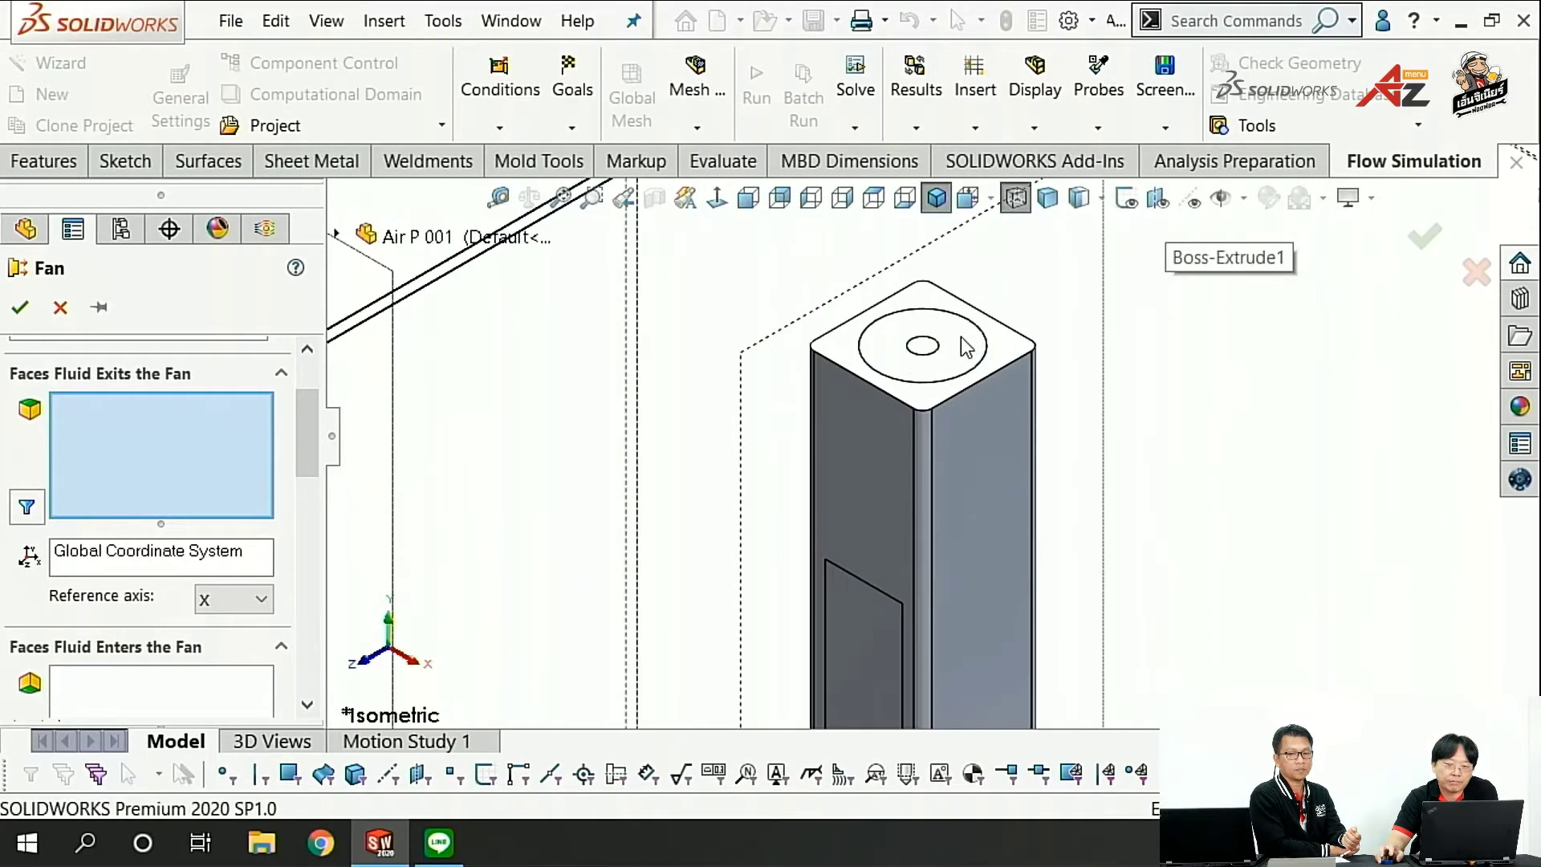
Step: Set the tall column's round top face as the fan's fluid exit face
right_click(966, 347)
left_click(1049, 416)
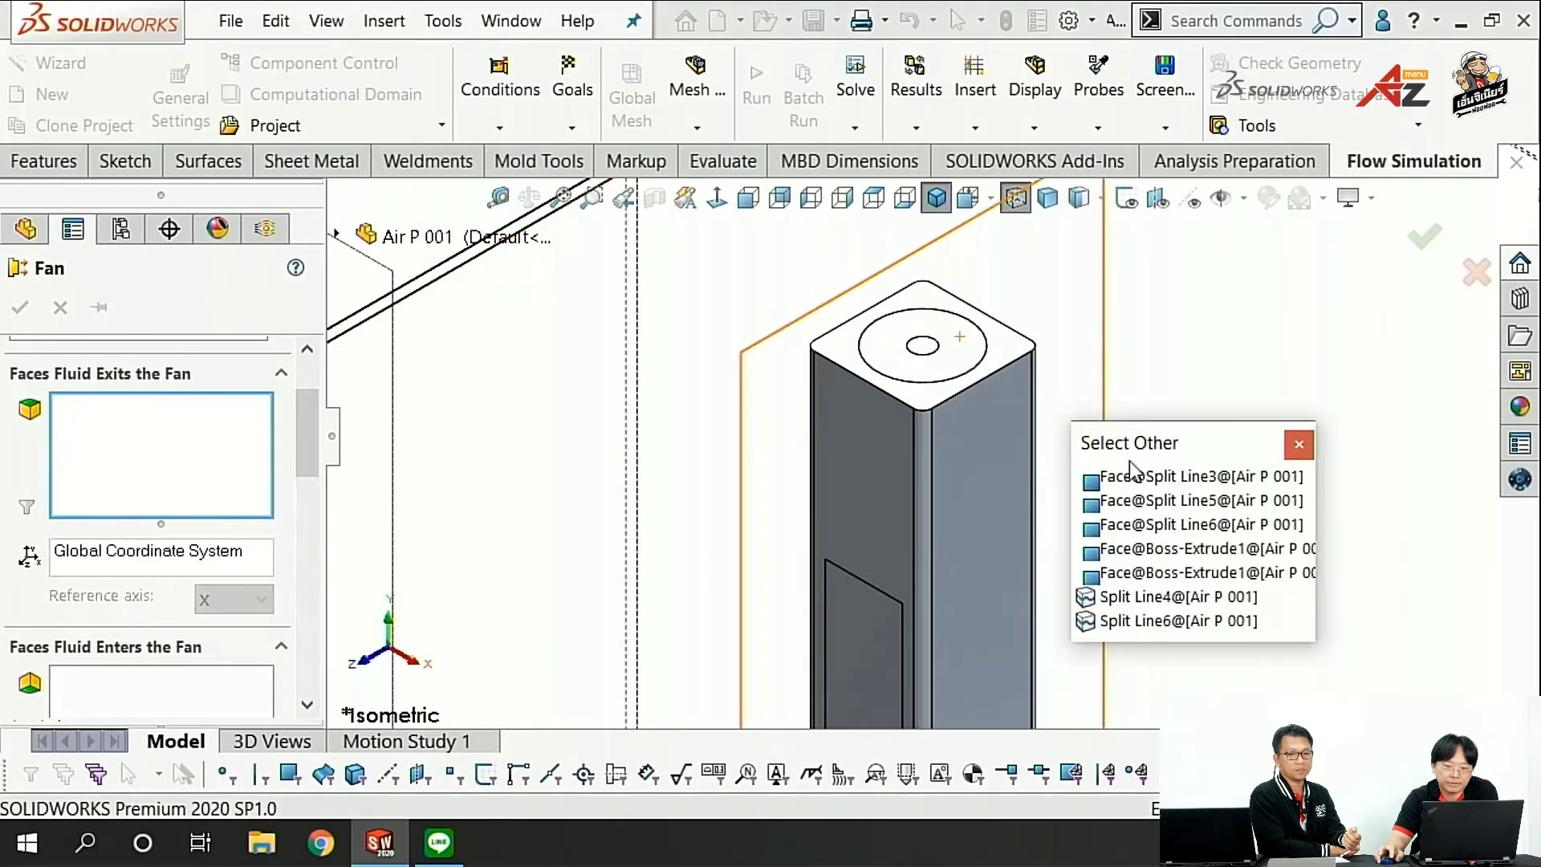
left_click(1147, 500)
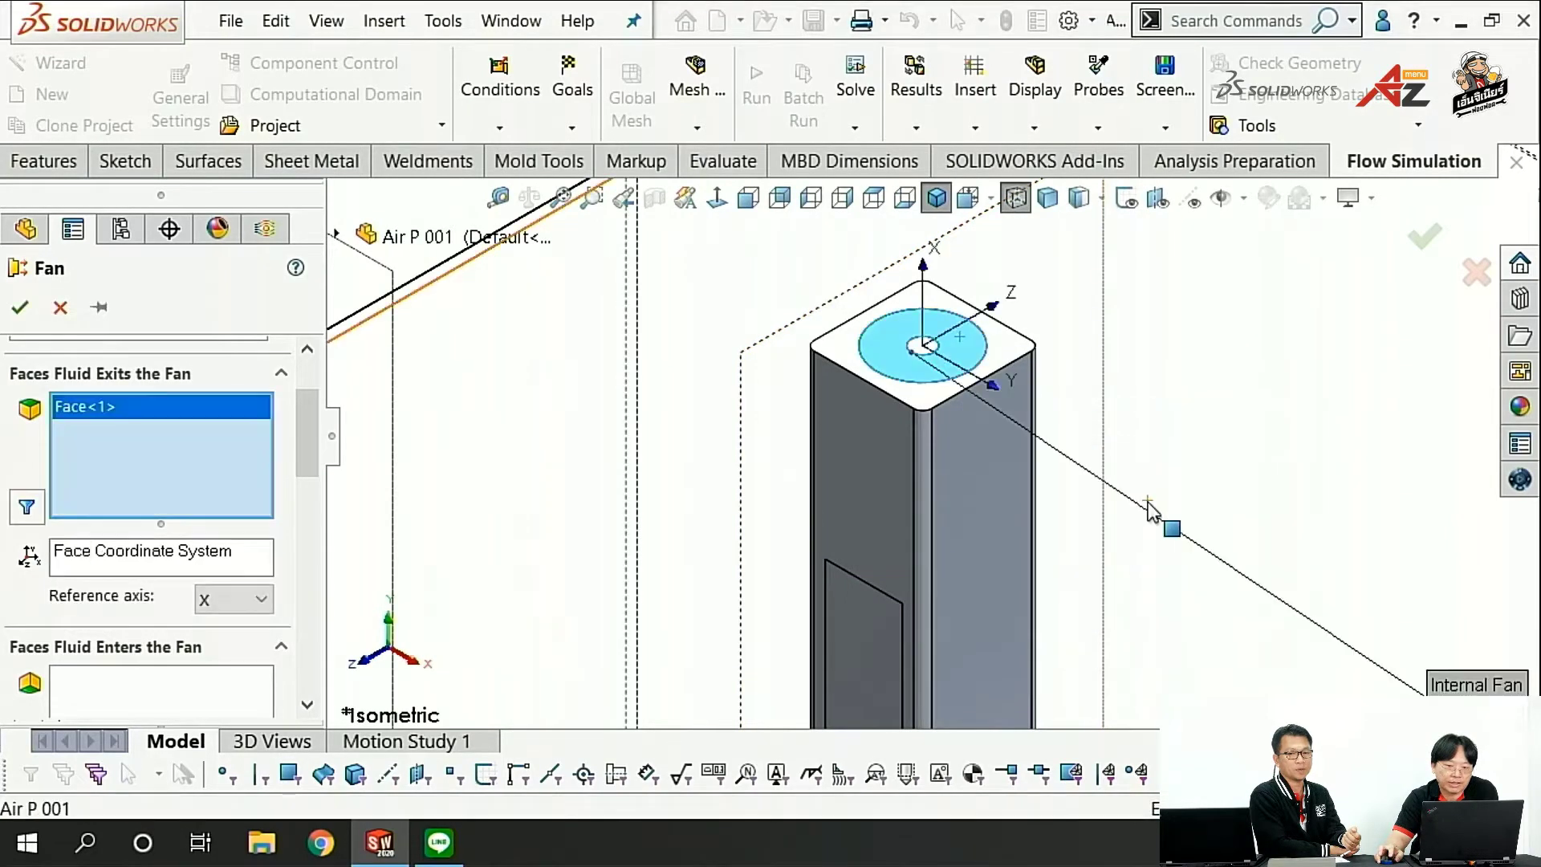
scroll(1068, 514, "up", 4)
scroll(1003, 489, "up", 2)
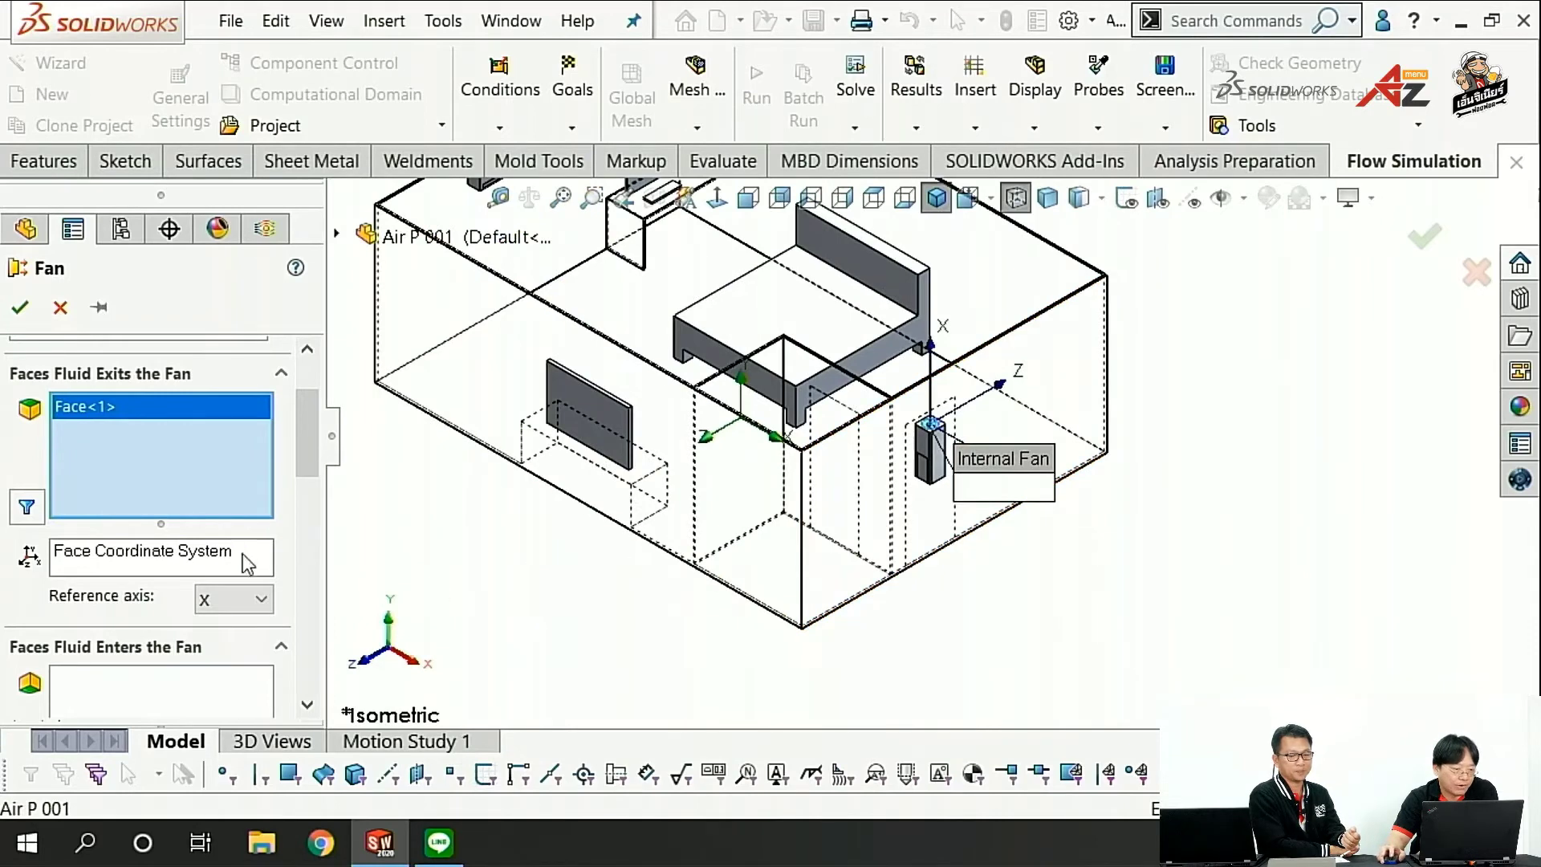
left_click_drag(313, 453, 310, 501)
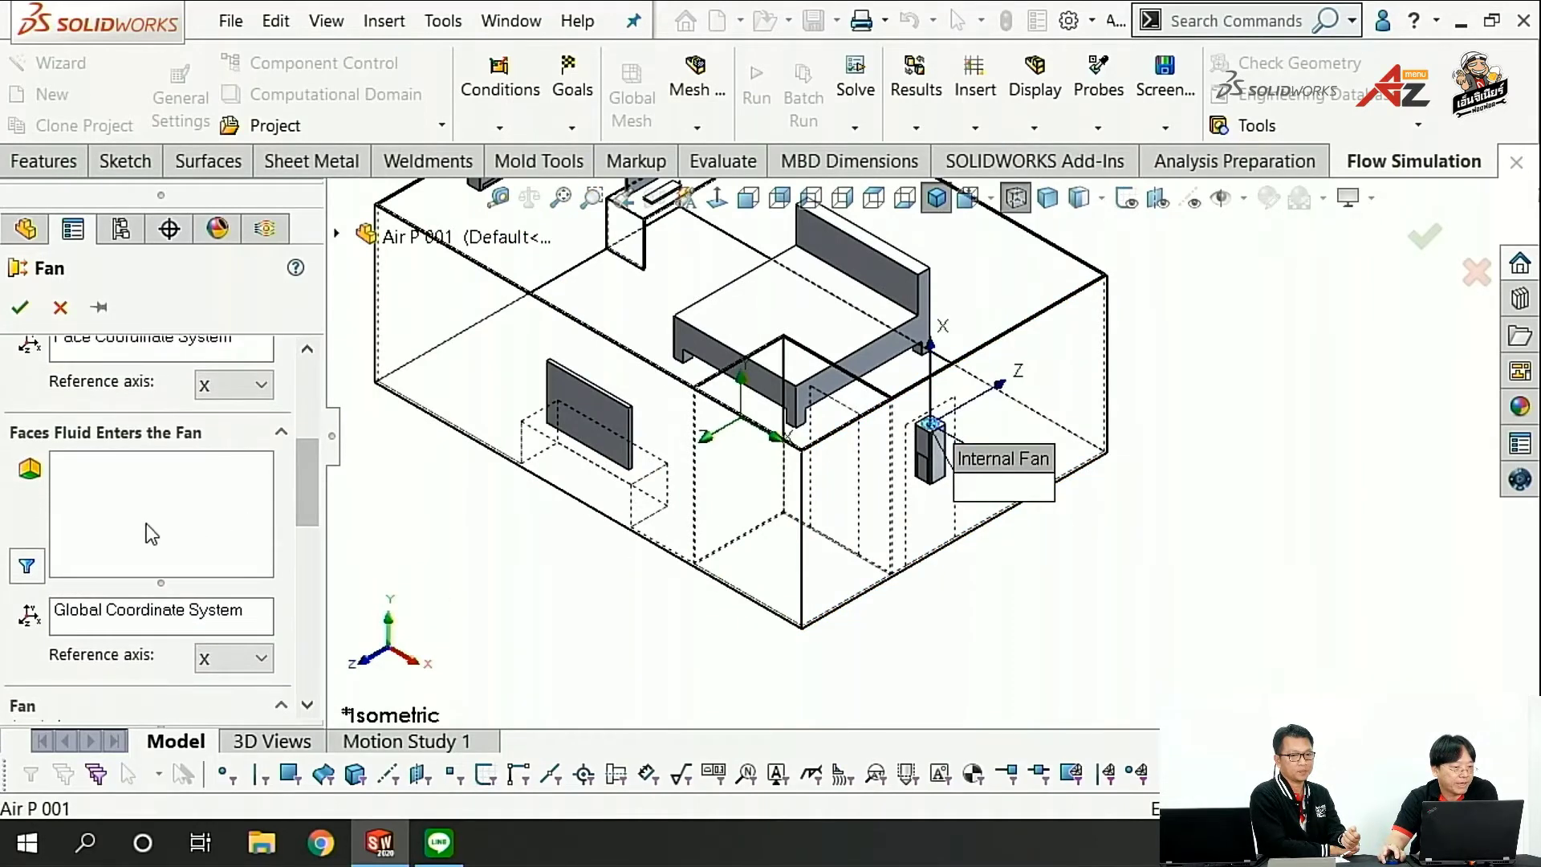
Step: Add the column's first lower side panel as a fan inlet face (Face<2>)
left_click(166, 526)
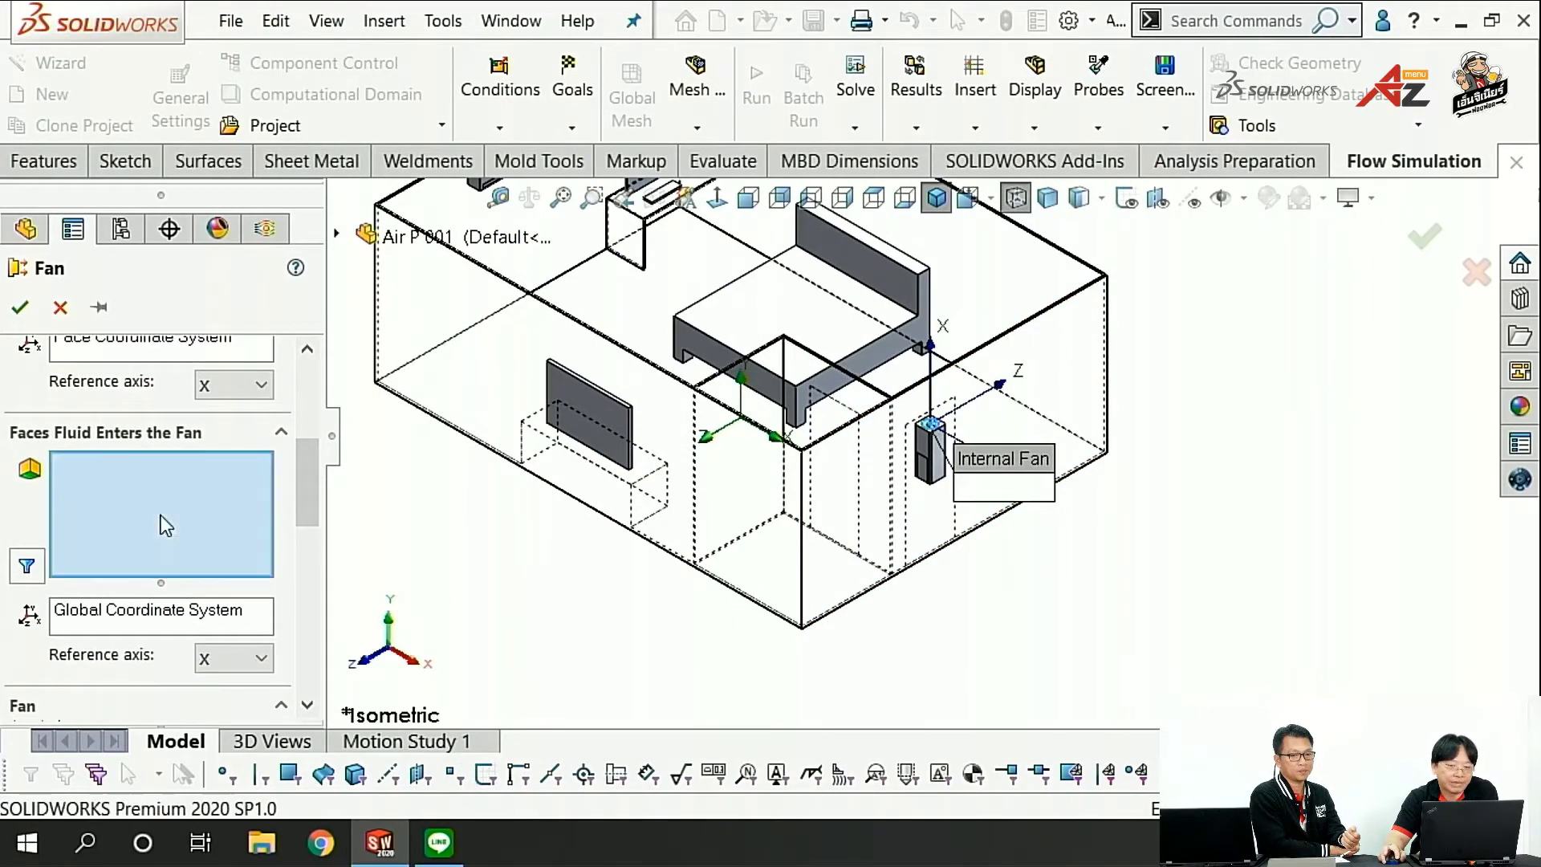
scroll(1009, 467, "down", 3)
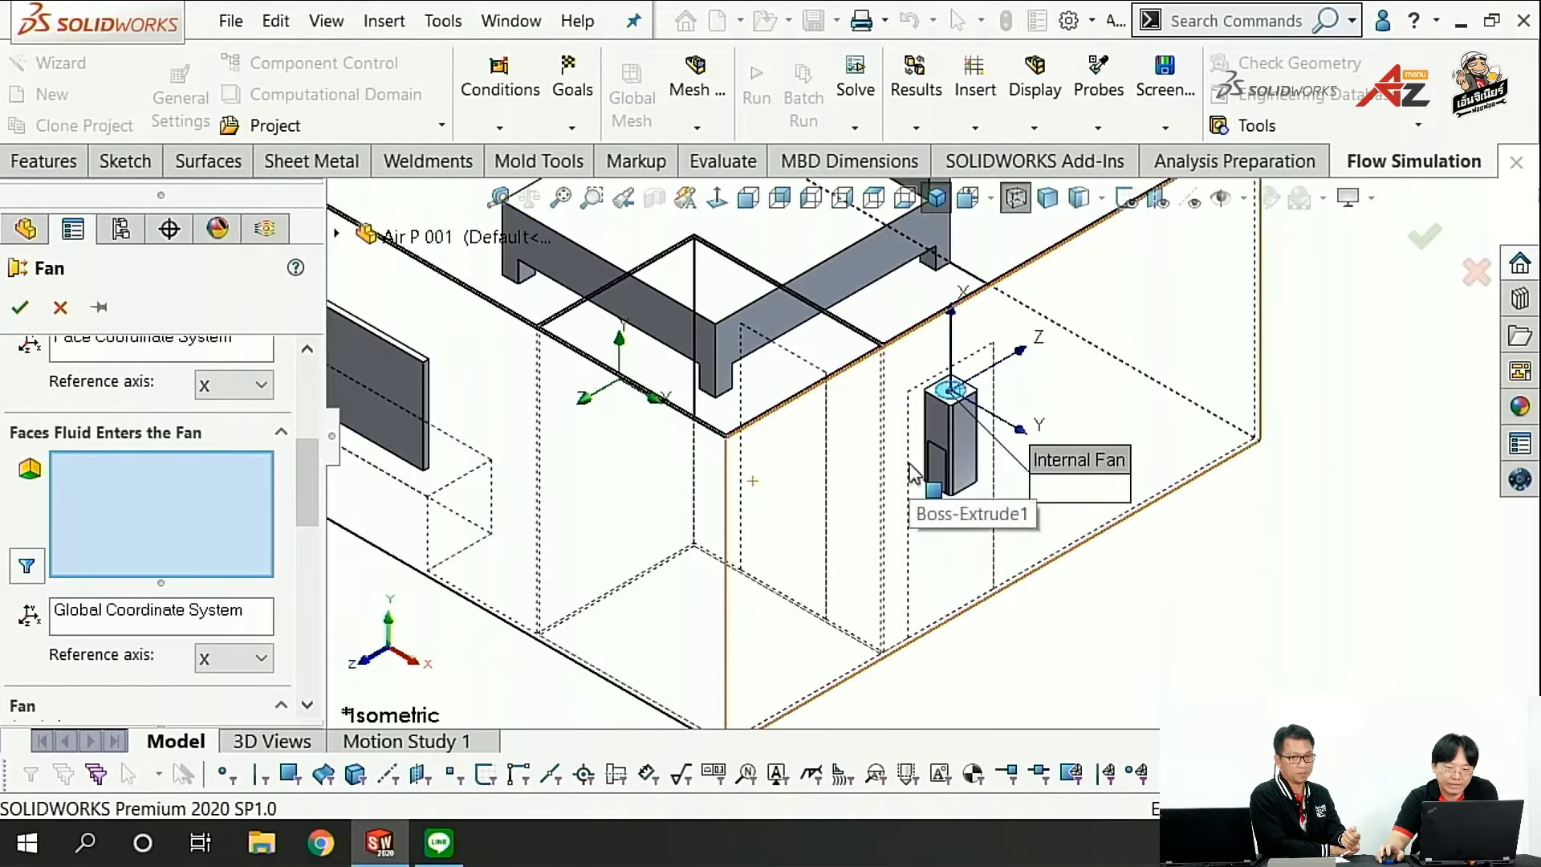
scroll(1009, 467, "down", 2)
right_click(999, 451)
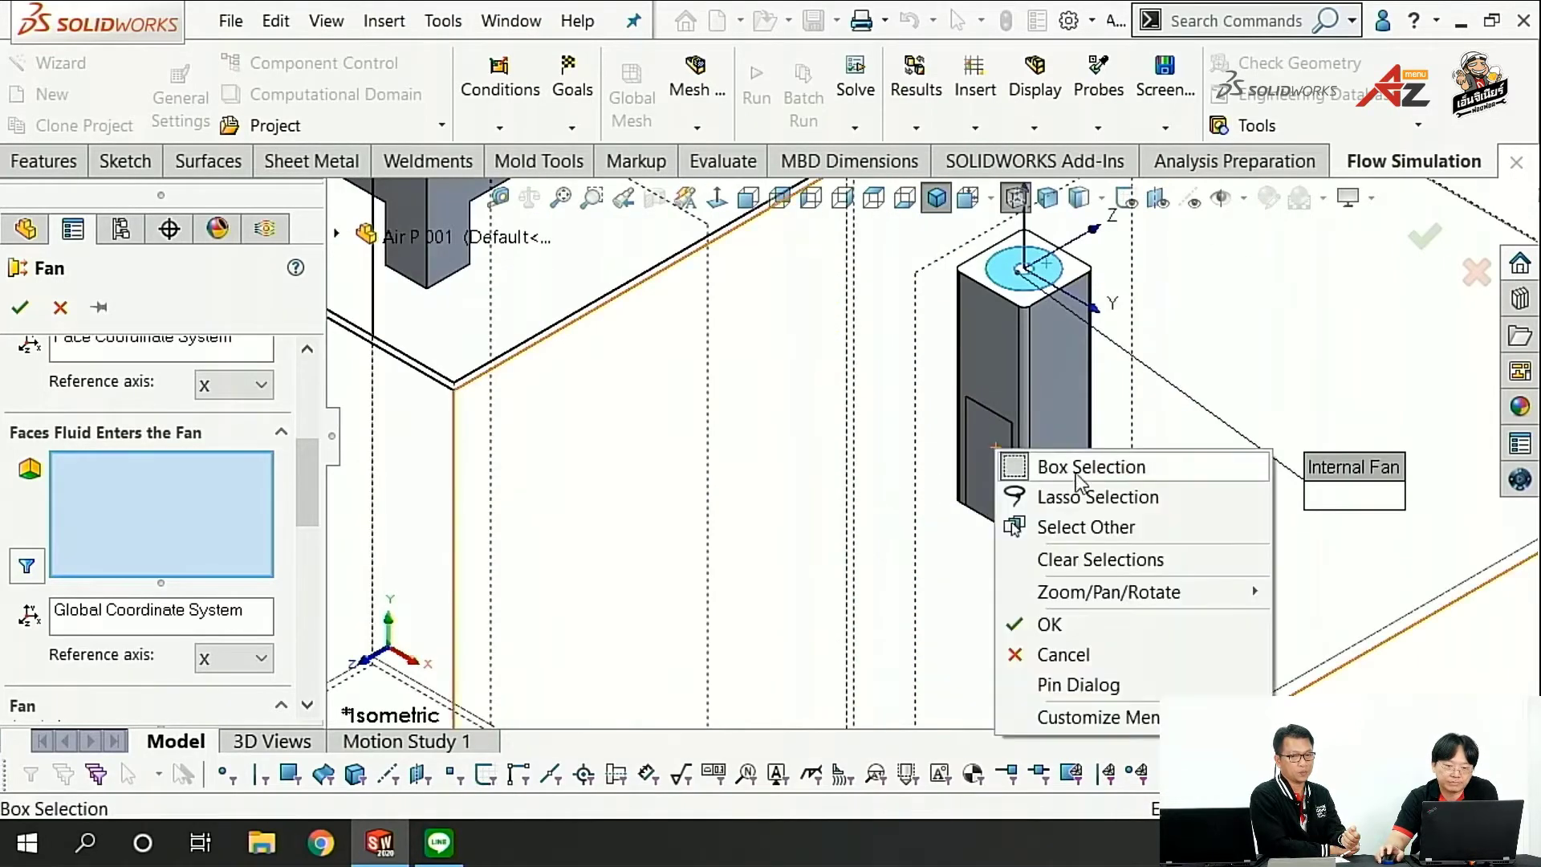
left_click(1115, 528)
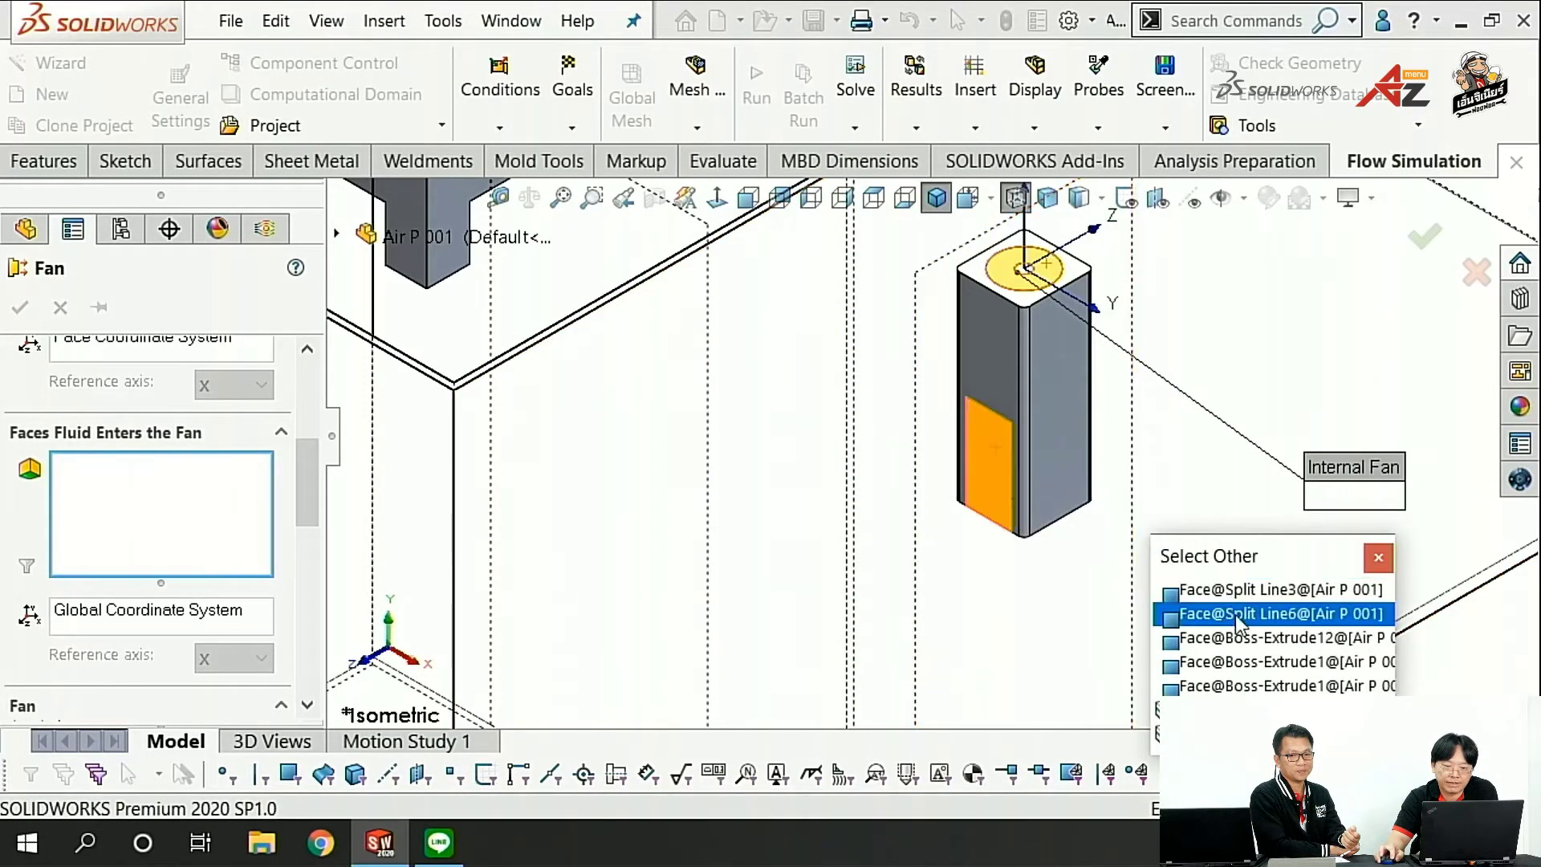
left_click(1188, 611)
Step: Orbit around and add the opposite lower side panel as the second inlet face (Face<3>)
mouse_move(1178, 581)
middle_mouse_down()
mouse_move(1080, 495)
mouse_move(1131, 540)
mouse_move(1200, 540)
mouse_move(1227, 501)
mouse_move(1087, 337)
middle_mouse_up()
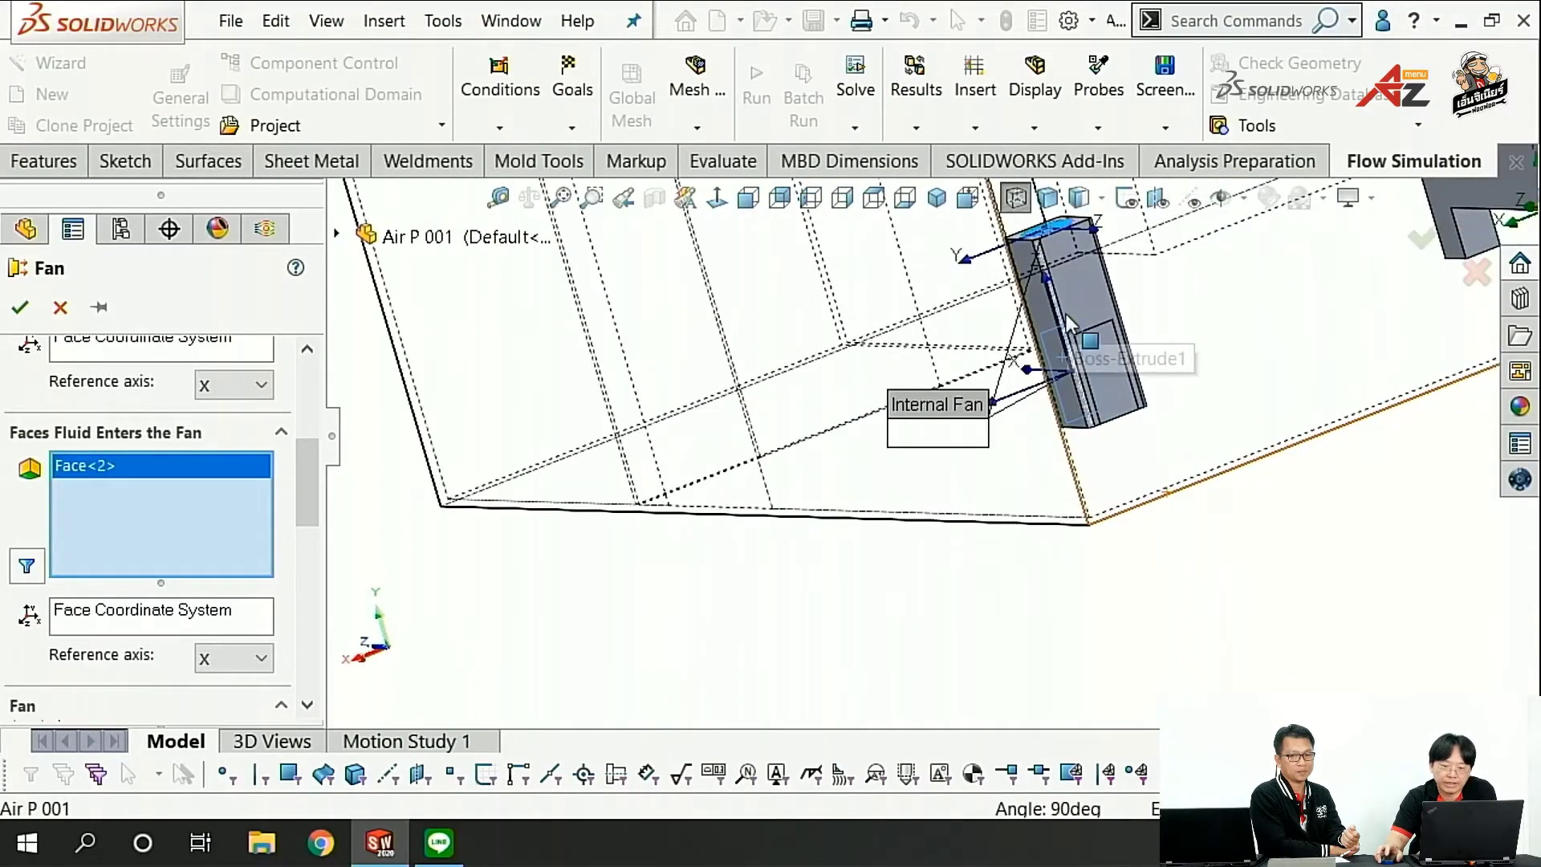
right_click(1110, 393)
left_click(1199, 467)
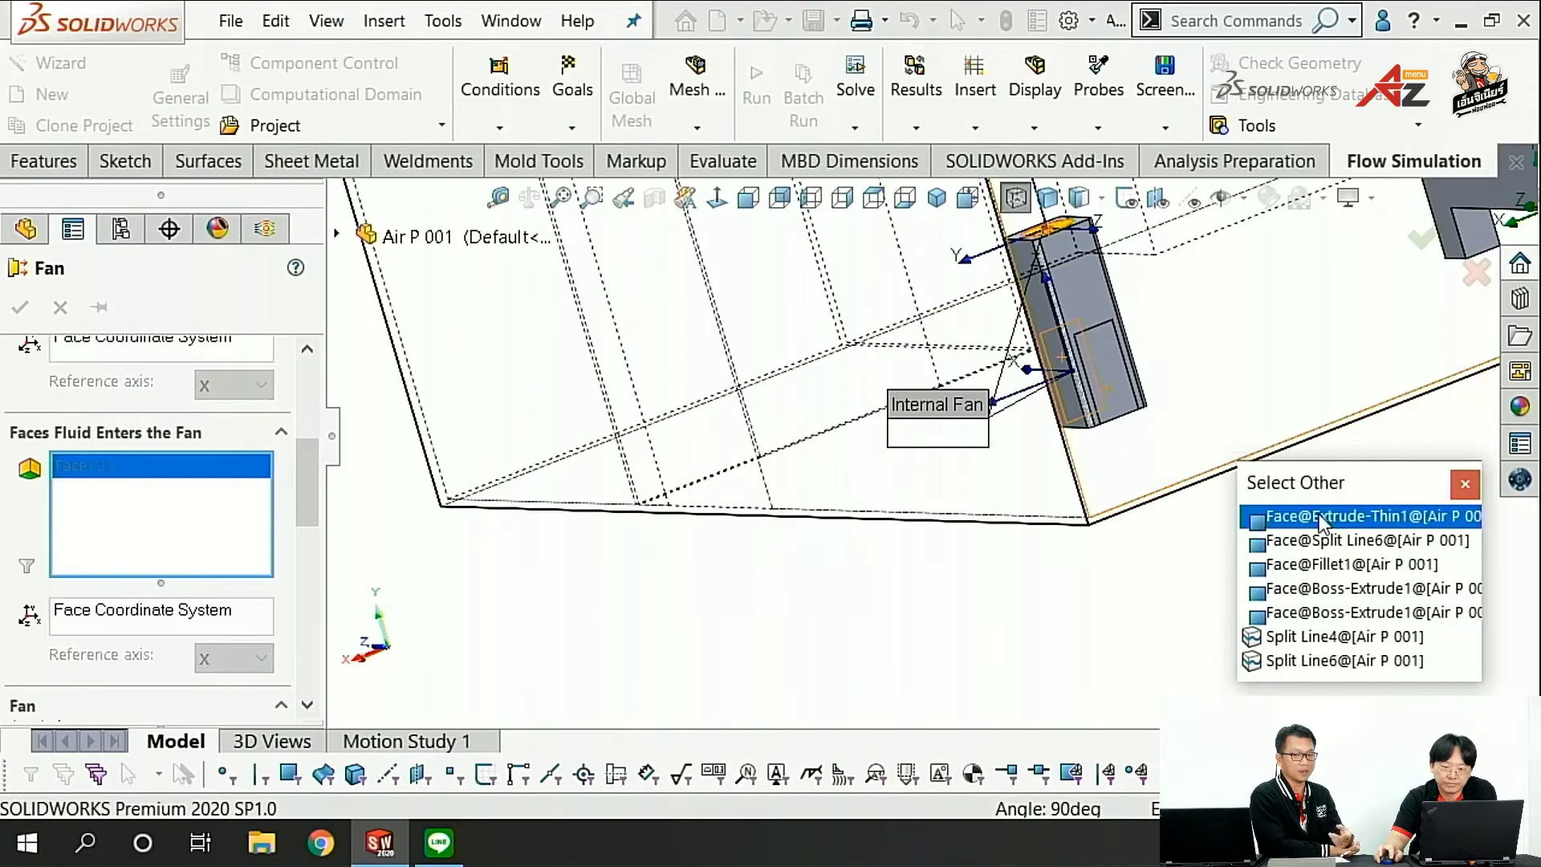
left_click(1328, 542)
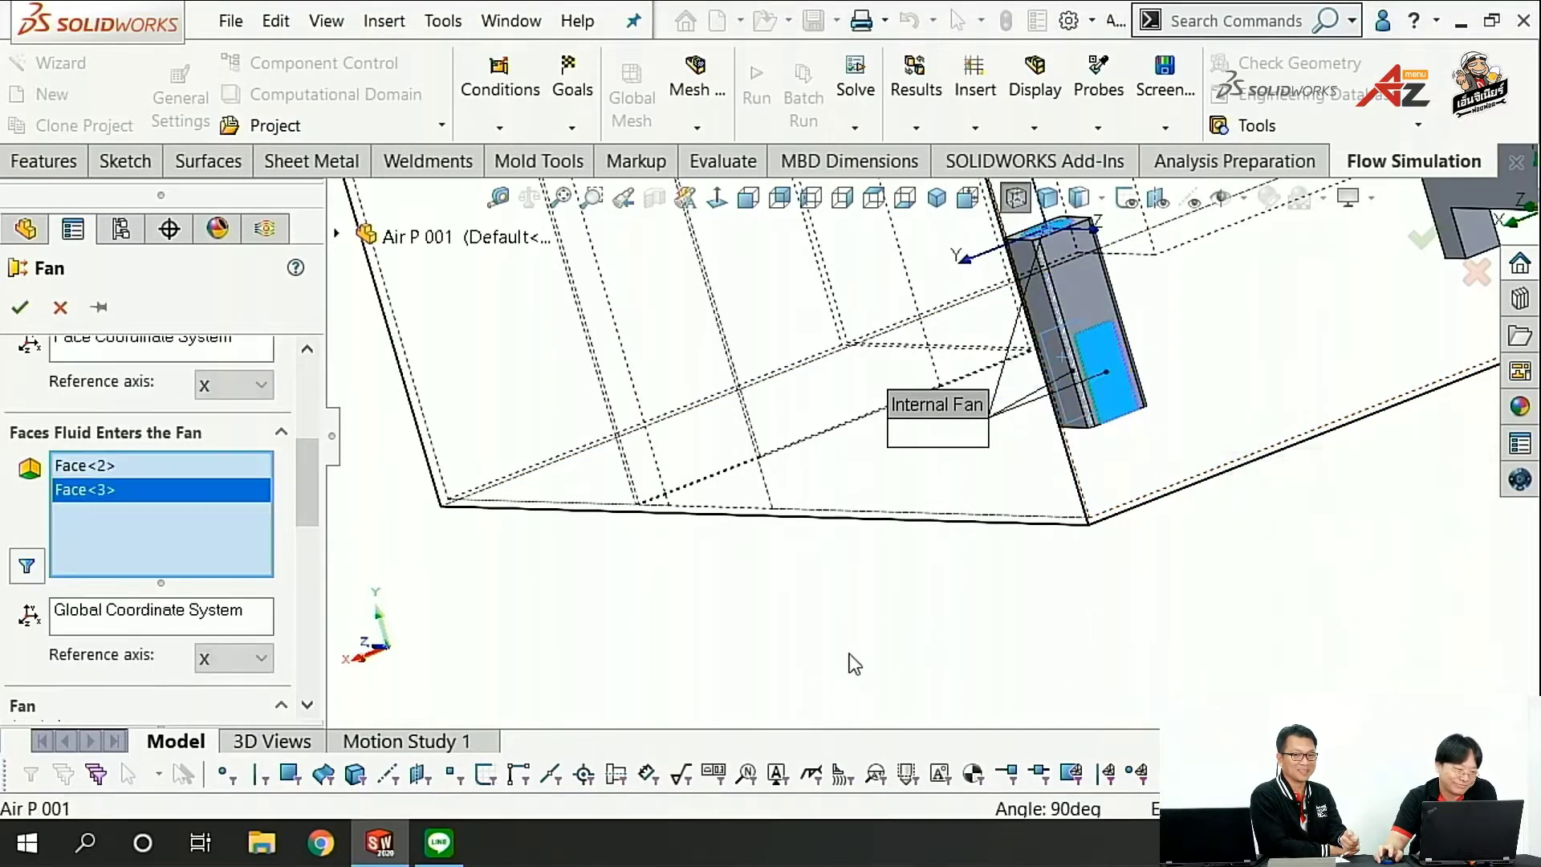
scroll(308, 461, "down", 1)
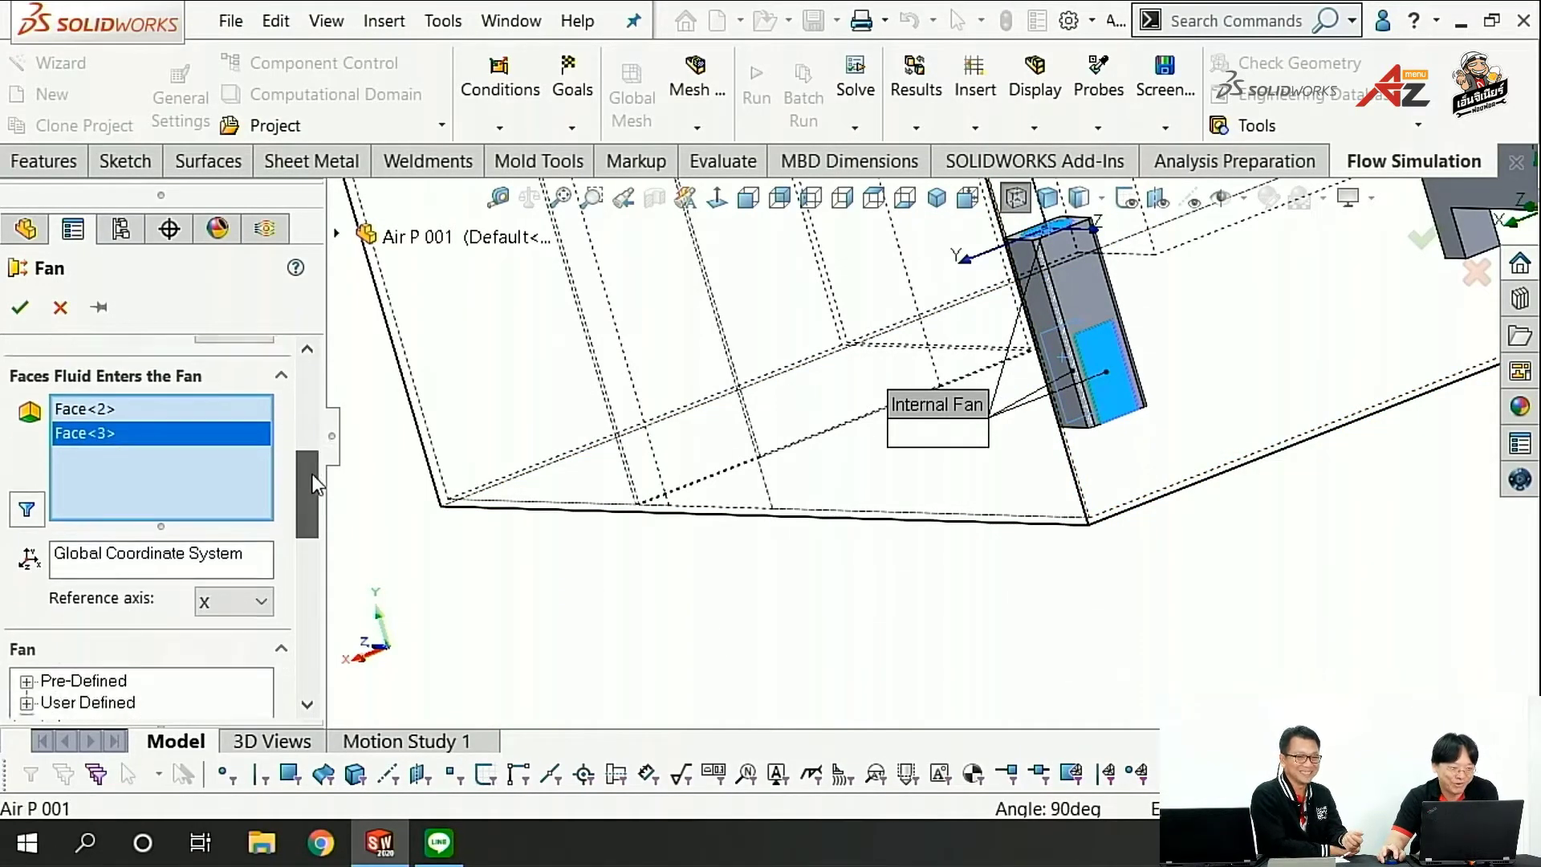
scroll(308, 465, "down", 1)
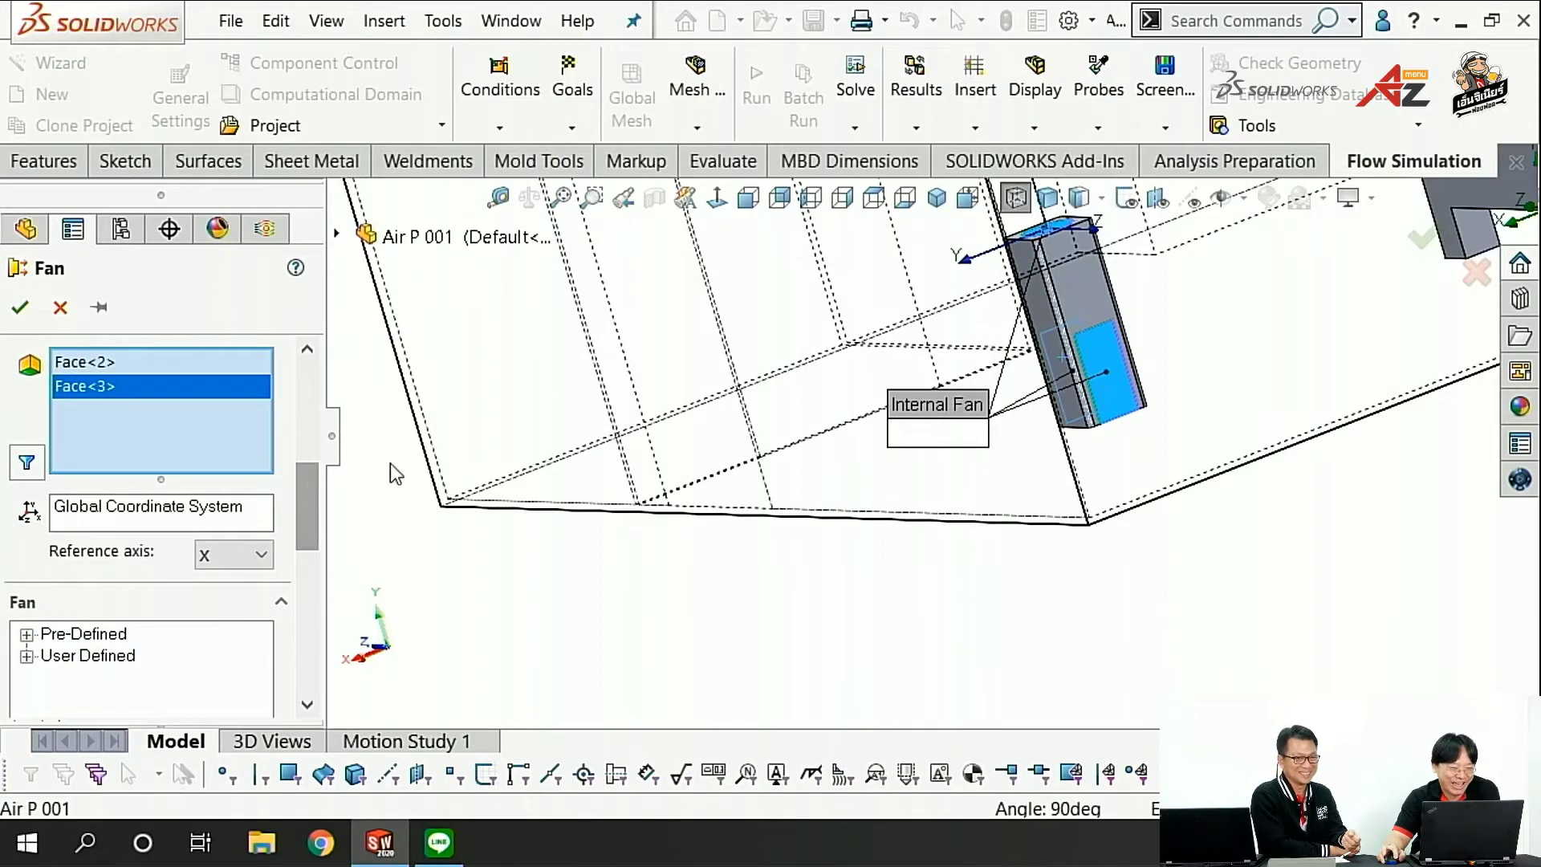
scroll(974, 420, "up", 3)
mouse_move(974, 420)
middle_mouse_down()
mouse_move(992, 425)
mouse_move(1096, 355)
middle_mouse_up()
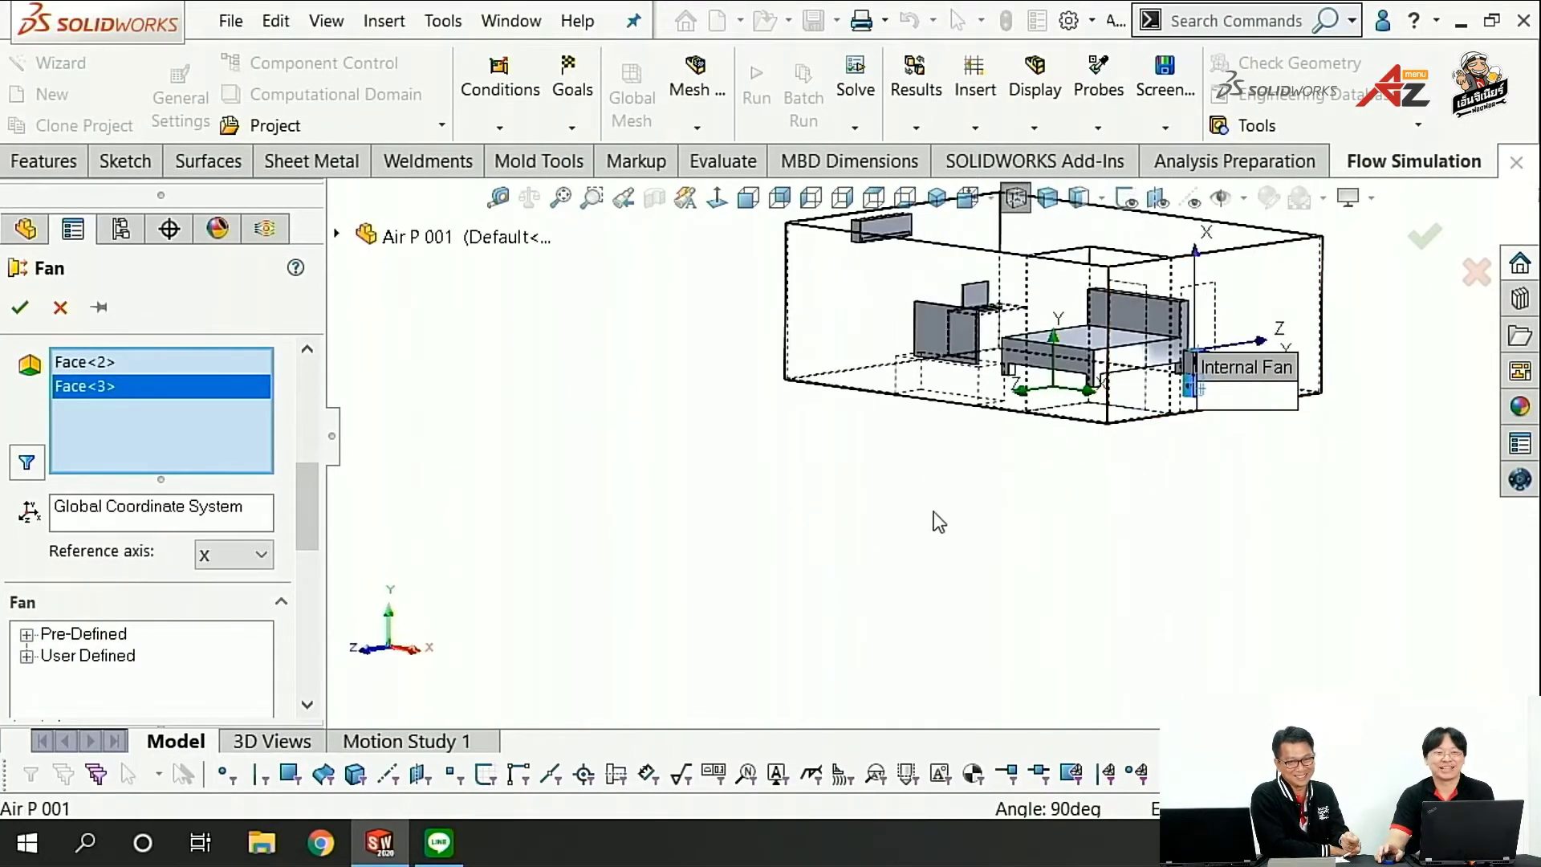
Step: Browse Pre-Defined > Fan Curves > Papst > DC-Axial > Series 600N and pick 612NGH
key("ctrl+7")
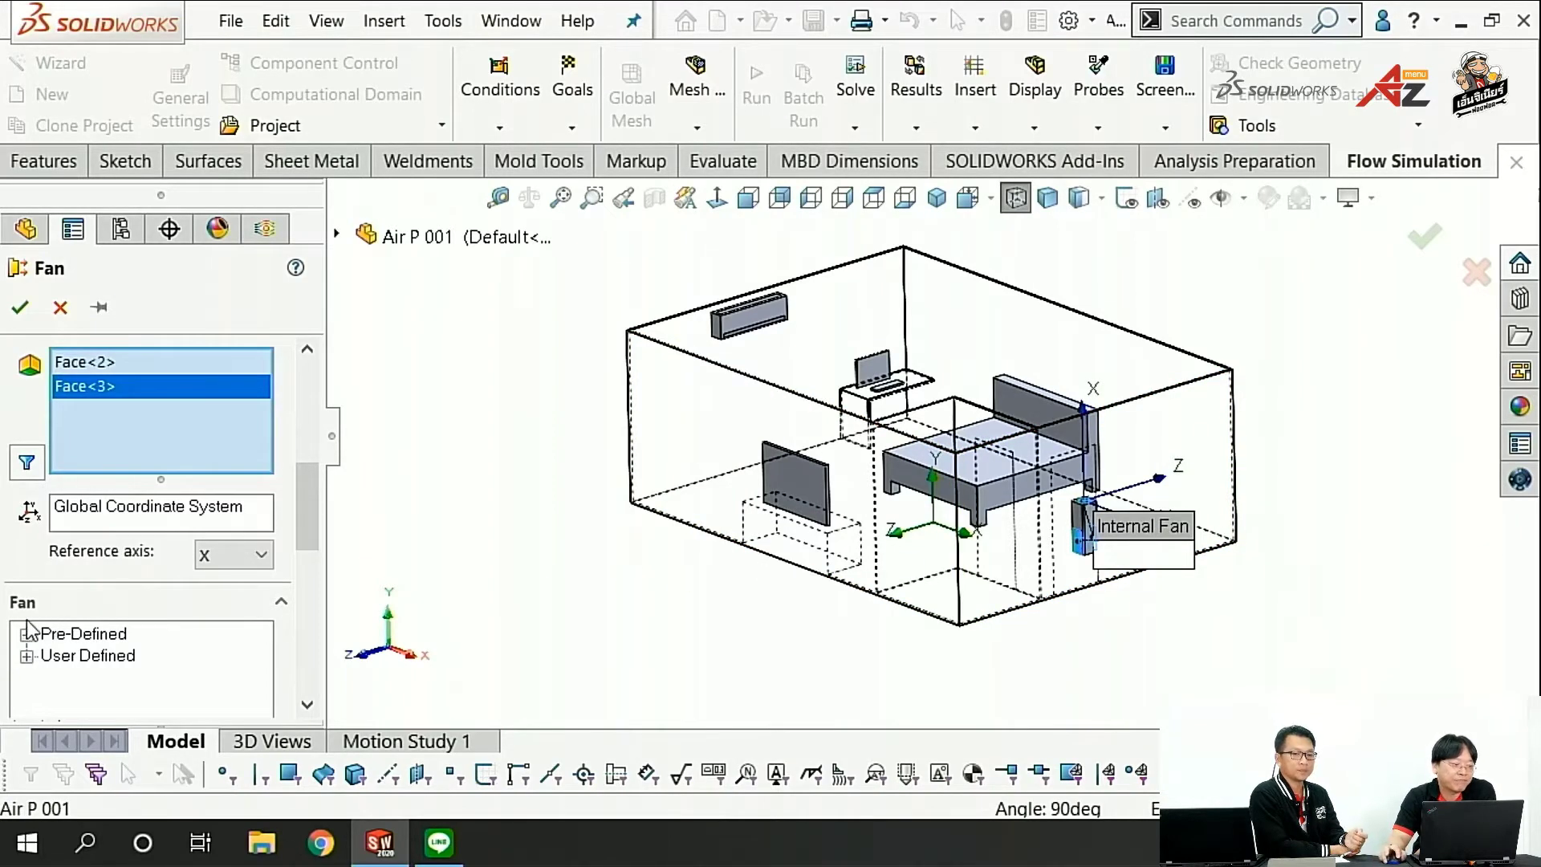
left_click_drag(318, 522, 308, 549)
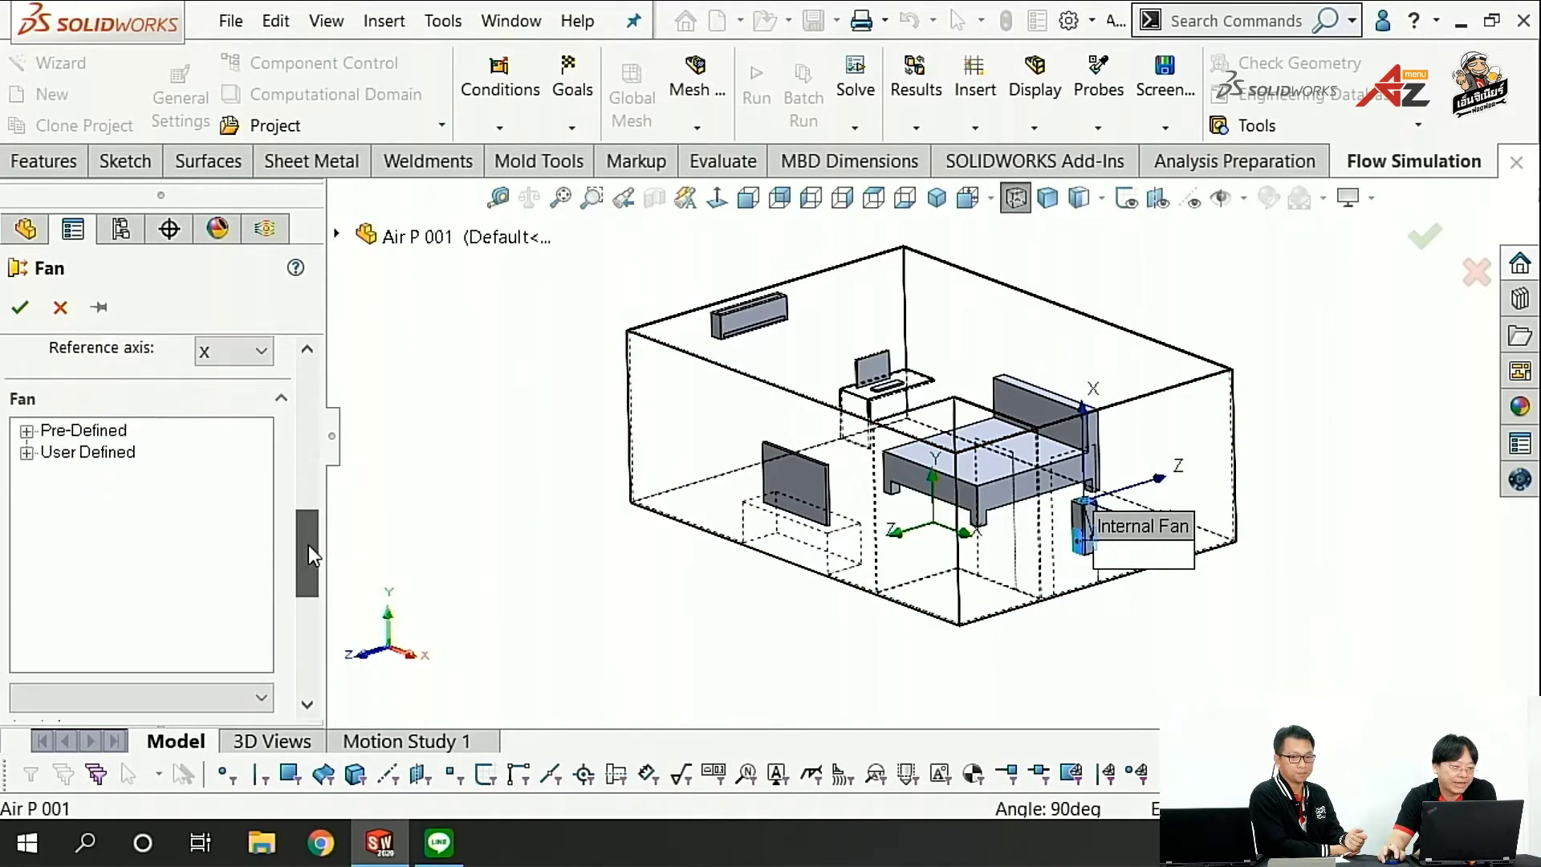
left_click(26, 425)
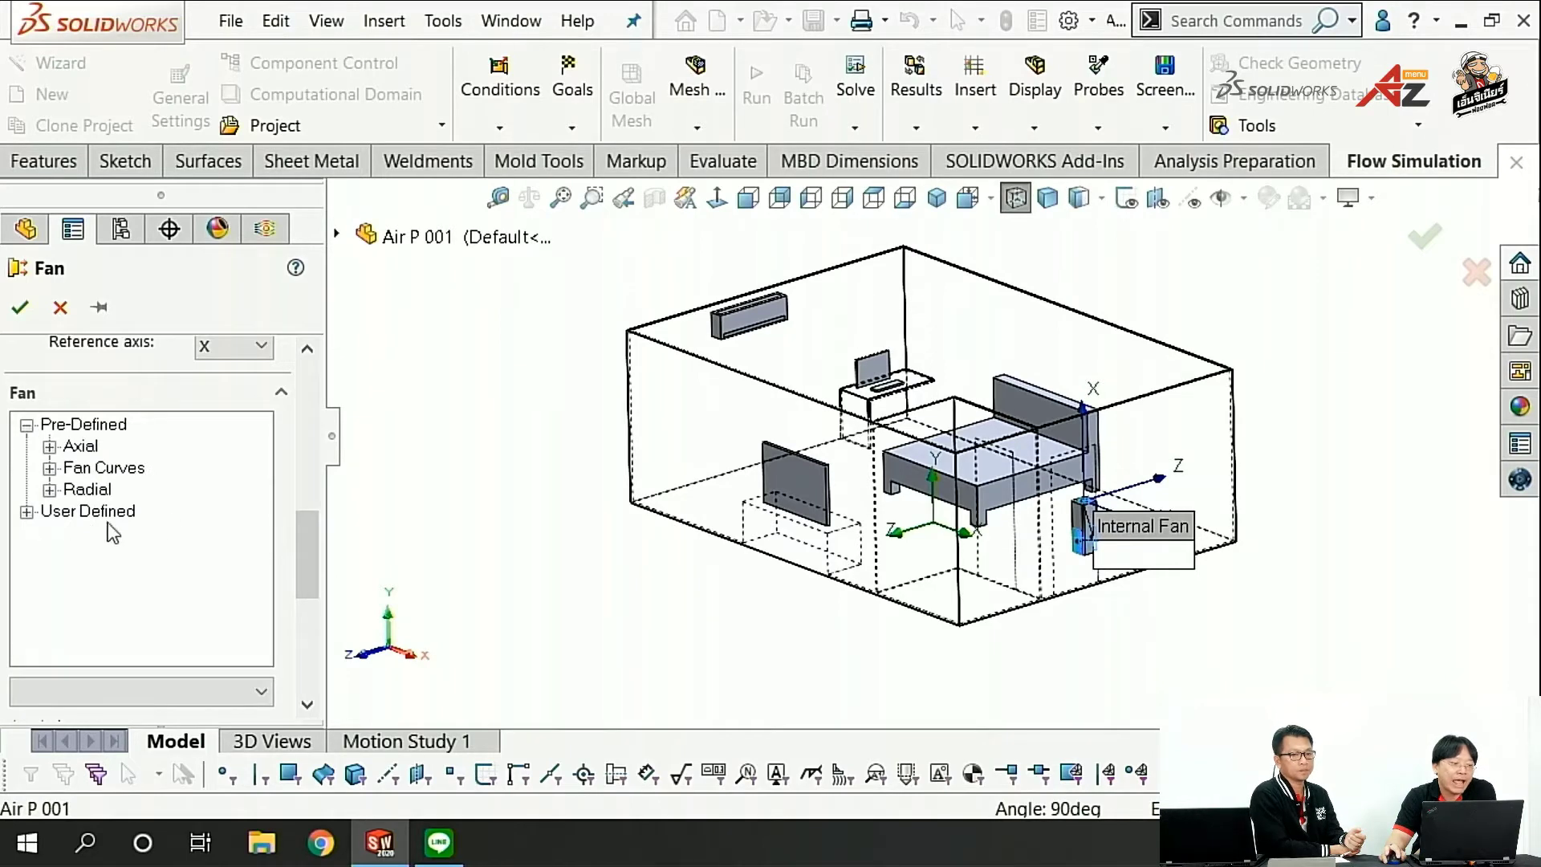
left_click(49, 468)
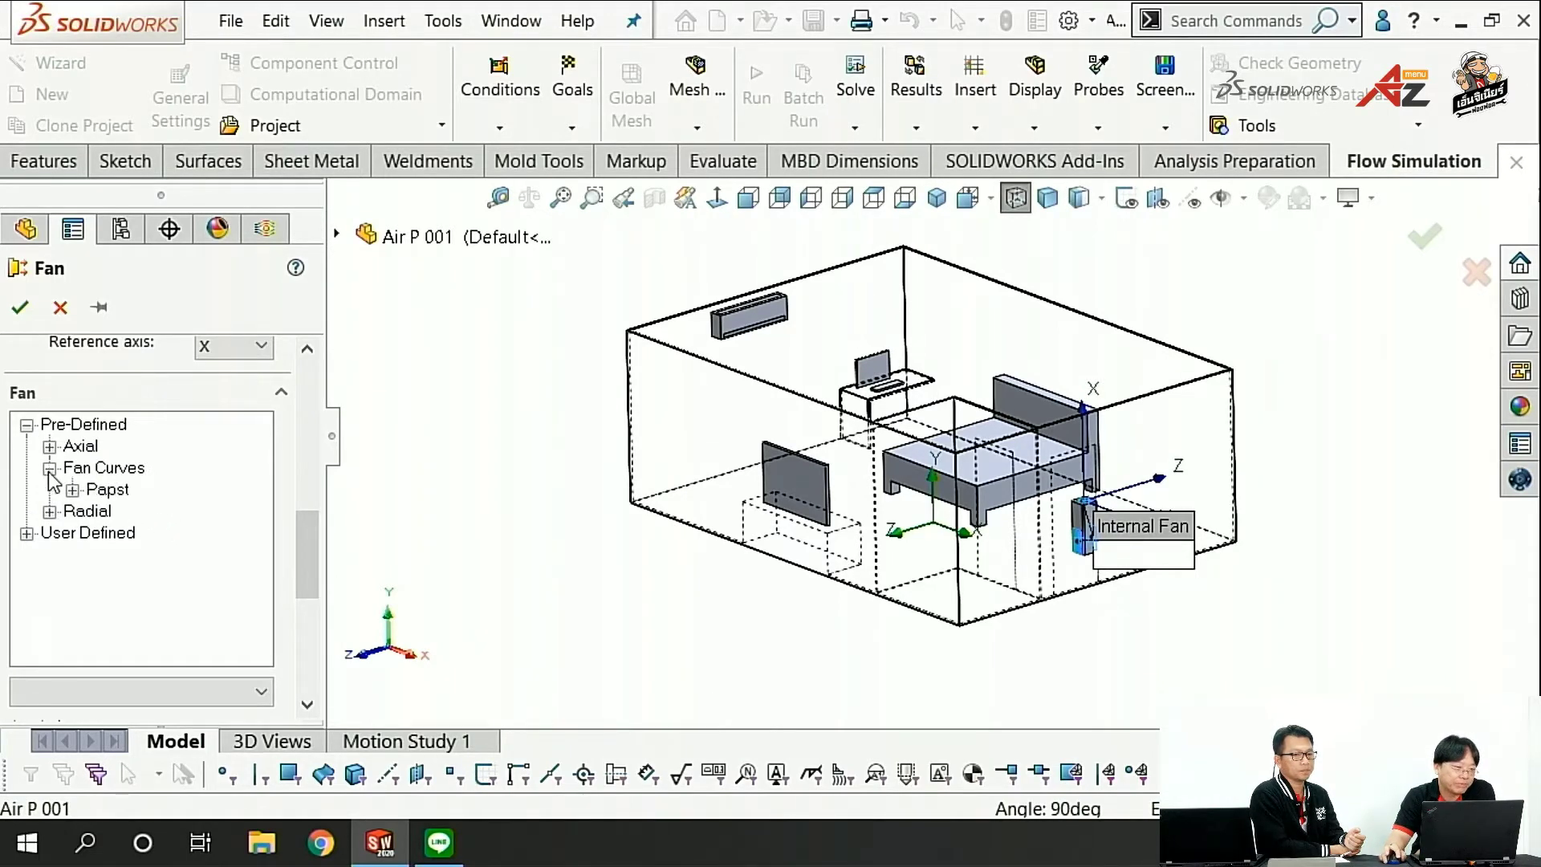
left_click(72, 489)
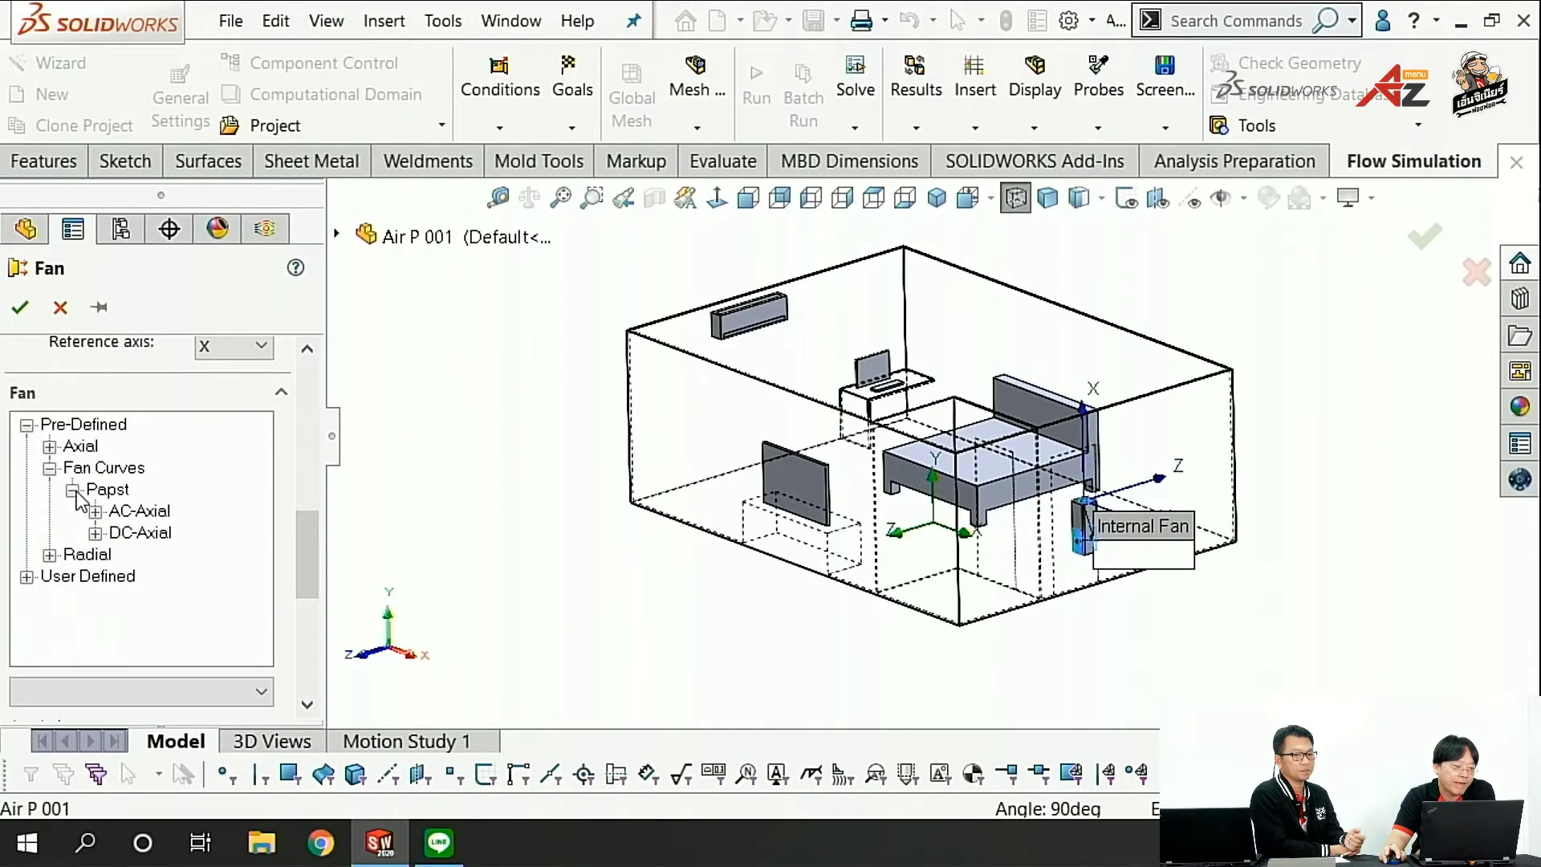
left_click(96, 533)
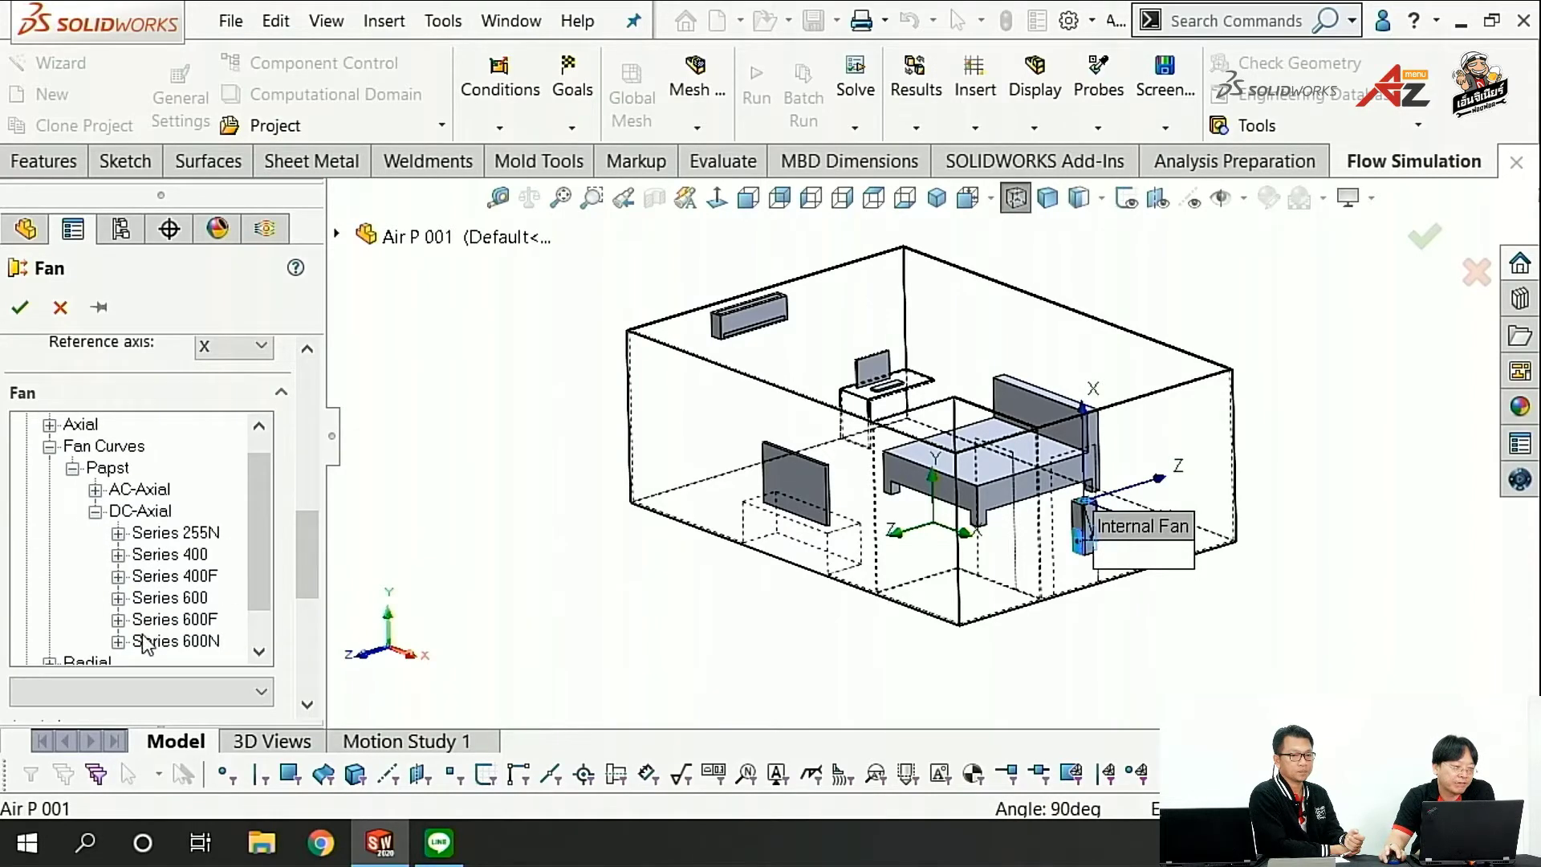
left_click(118, 641)
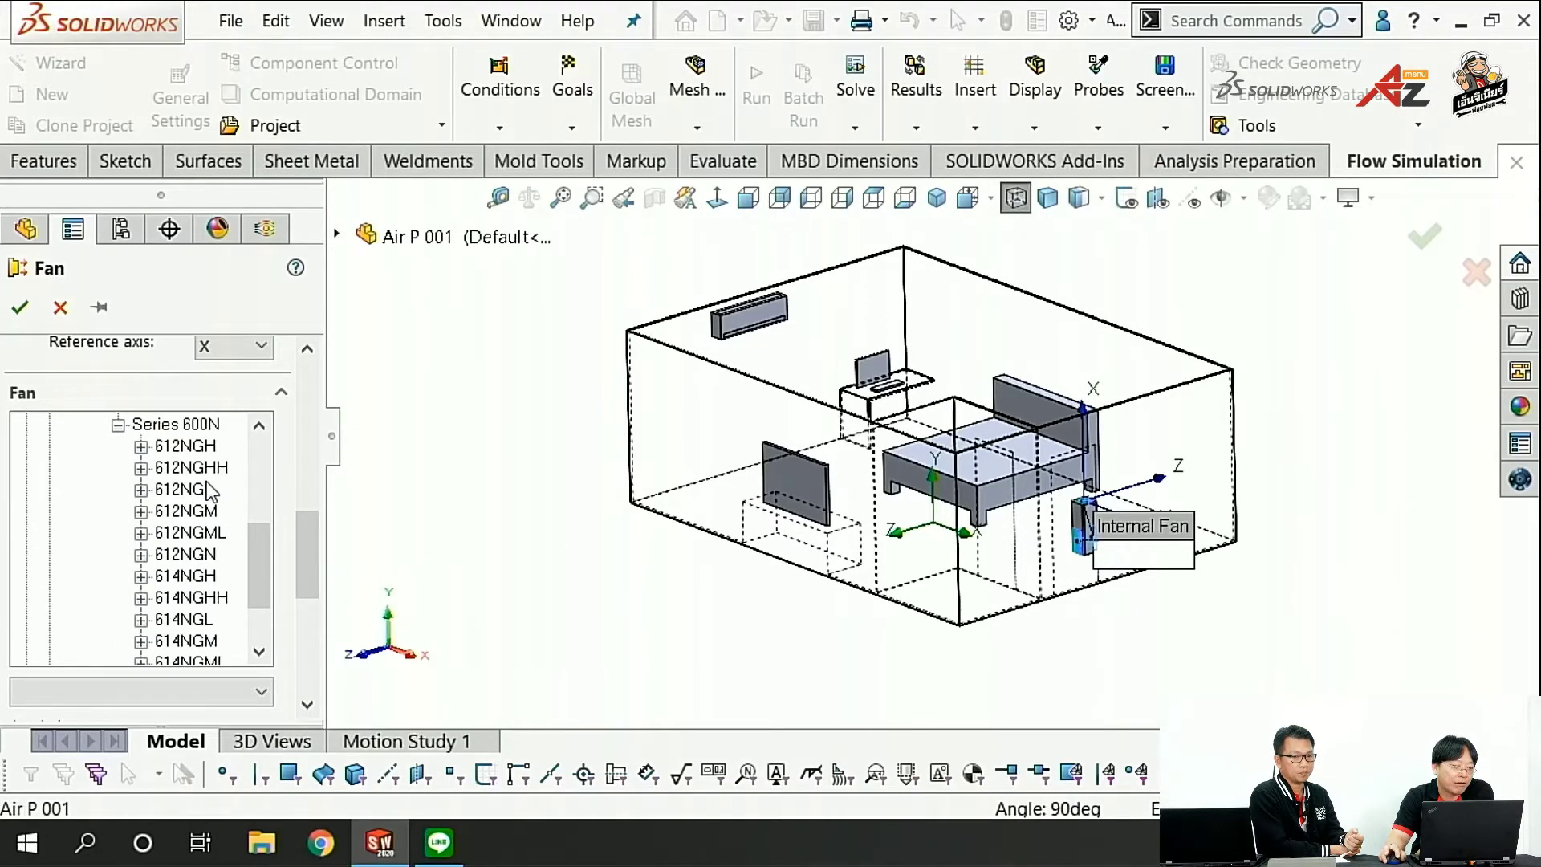
left_click(141, 446)
left_click(210, 467)
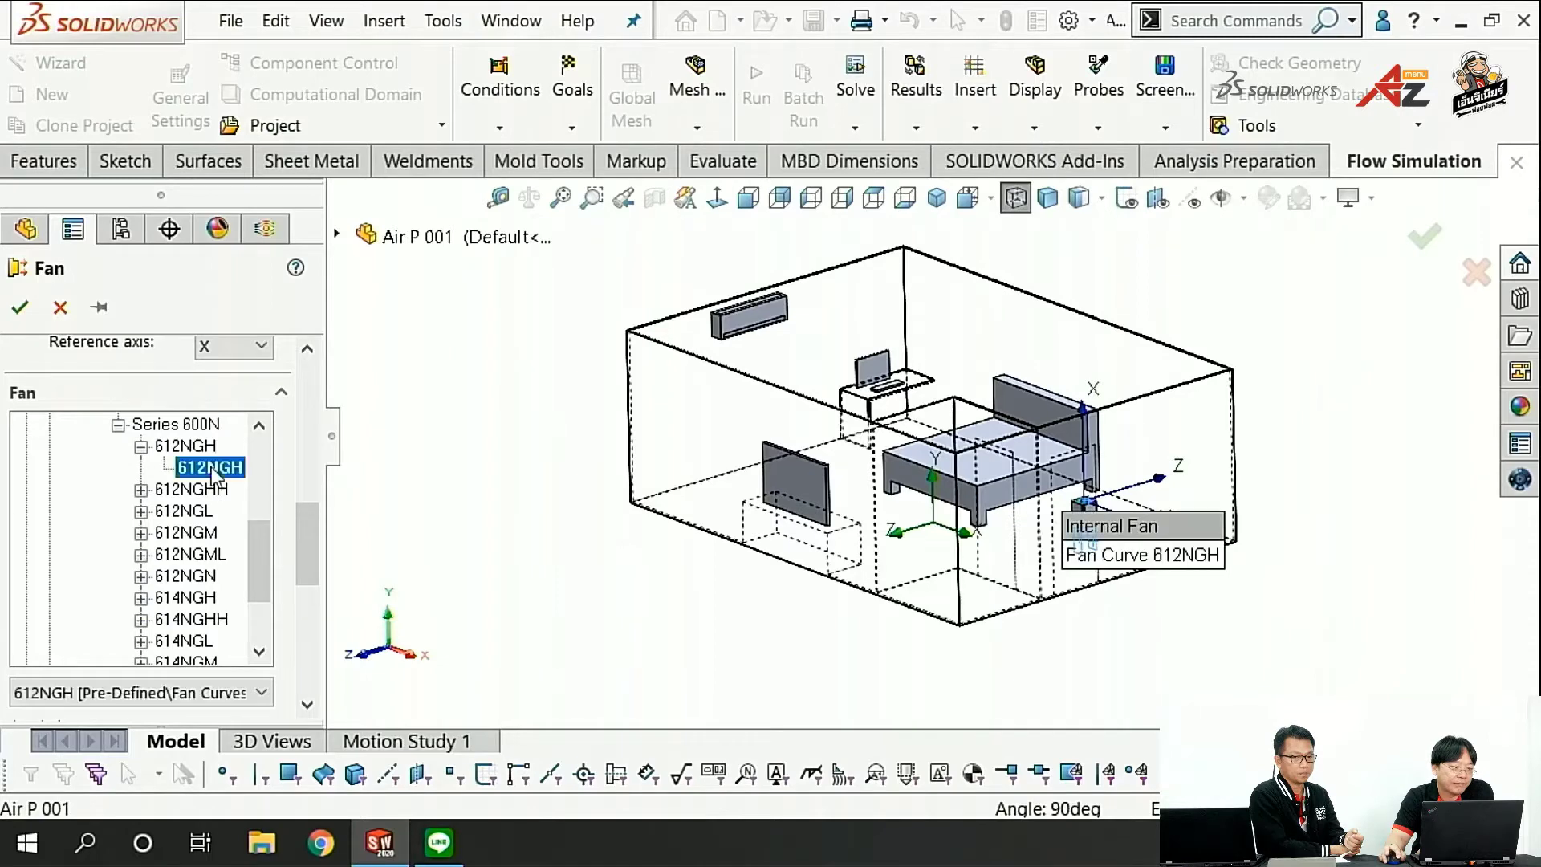
left_click_drag(305, 535, 313, 571)
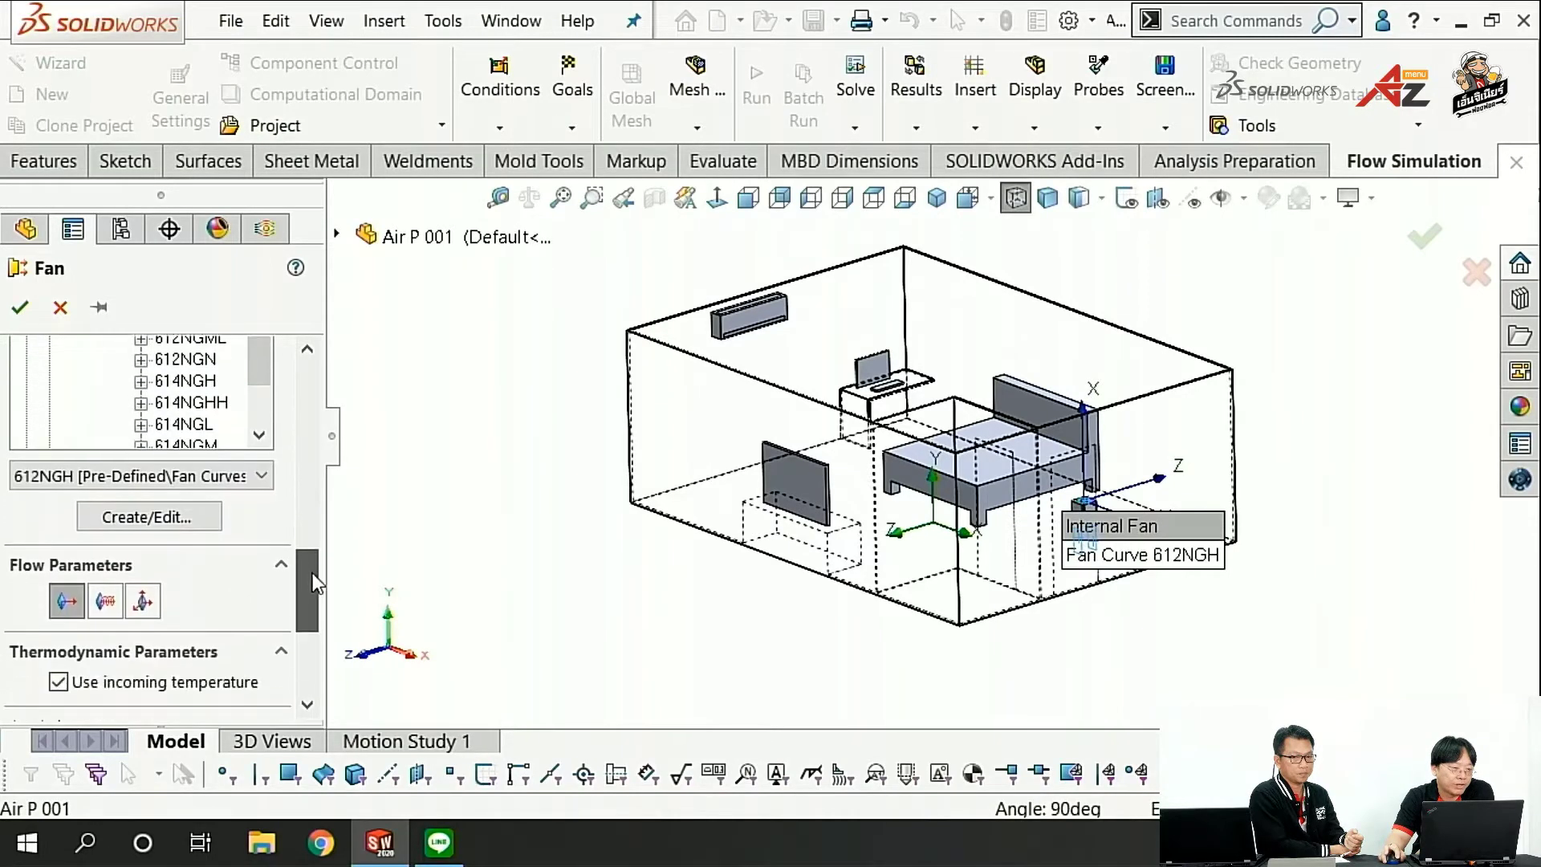
Step: View the 612NGH curve (80 Pa at zero flow to 0 Pa at 0.0125 m^3/s) in Engineering Database, then close it
left_click(144, 521)
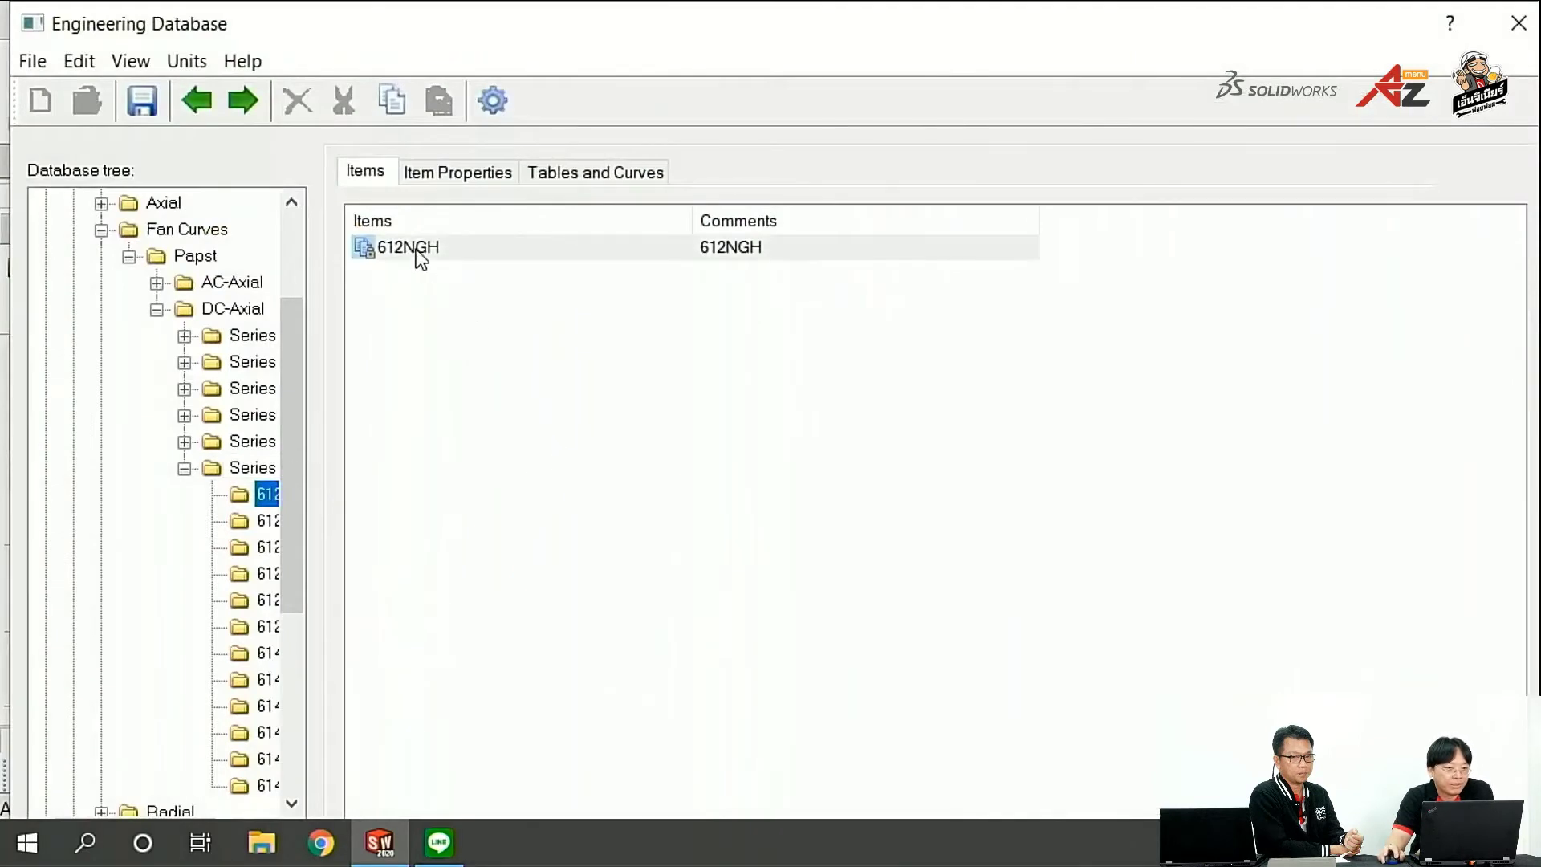
double_click(416, 249)
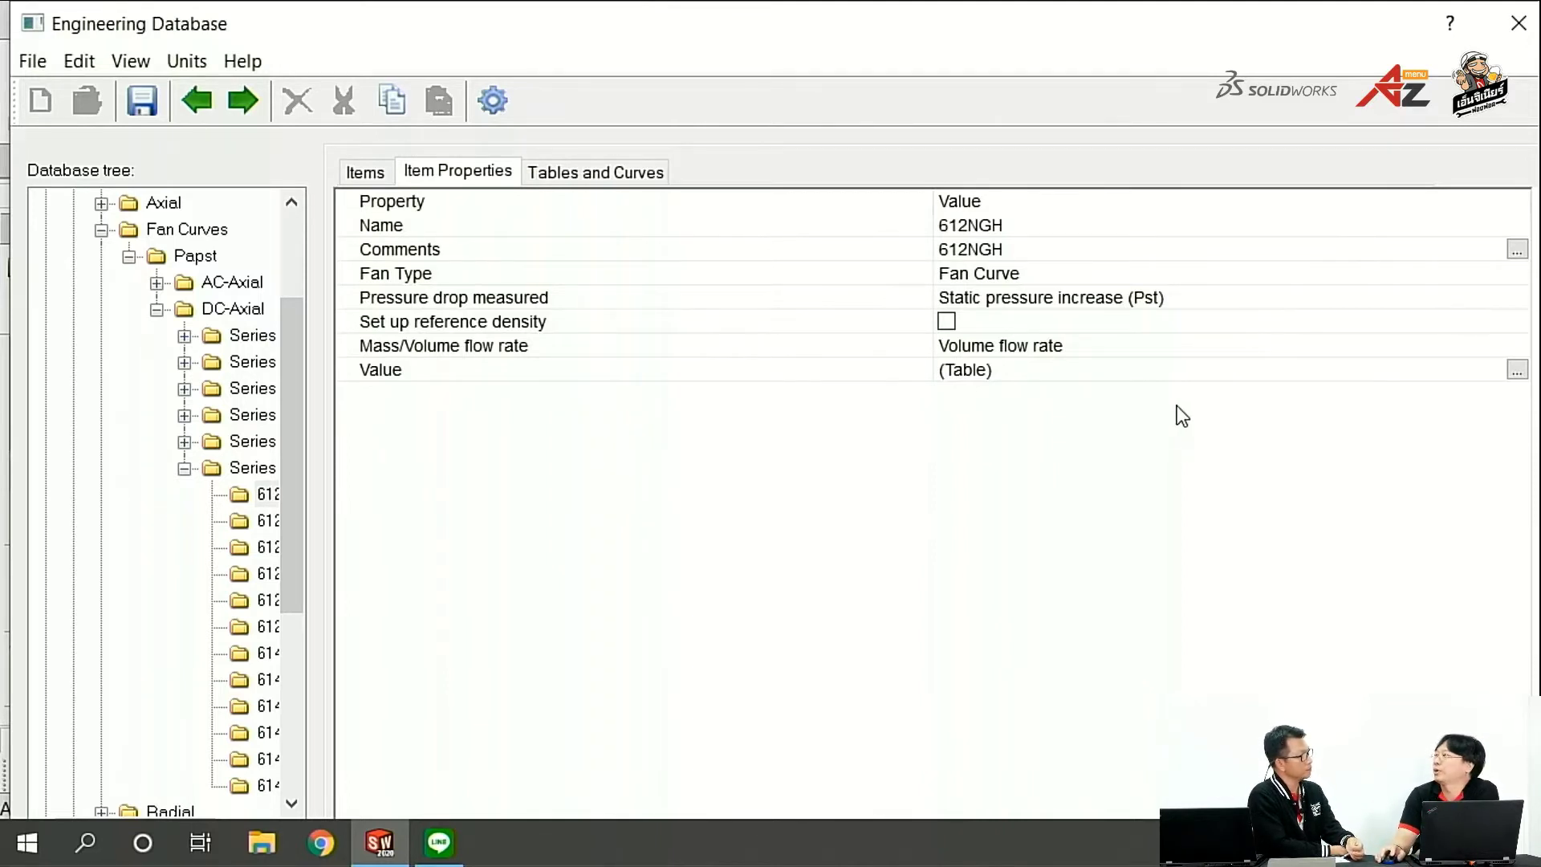
left_click(1522, 370)
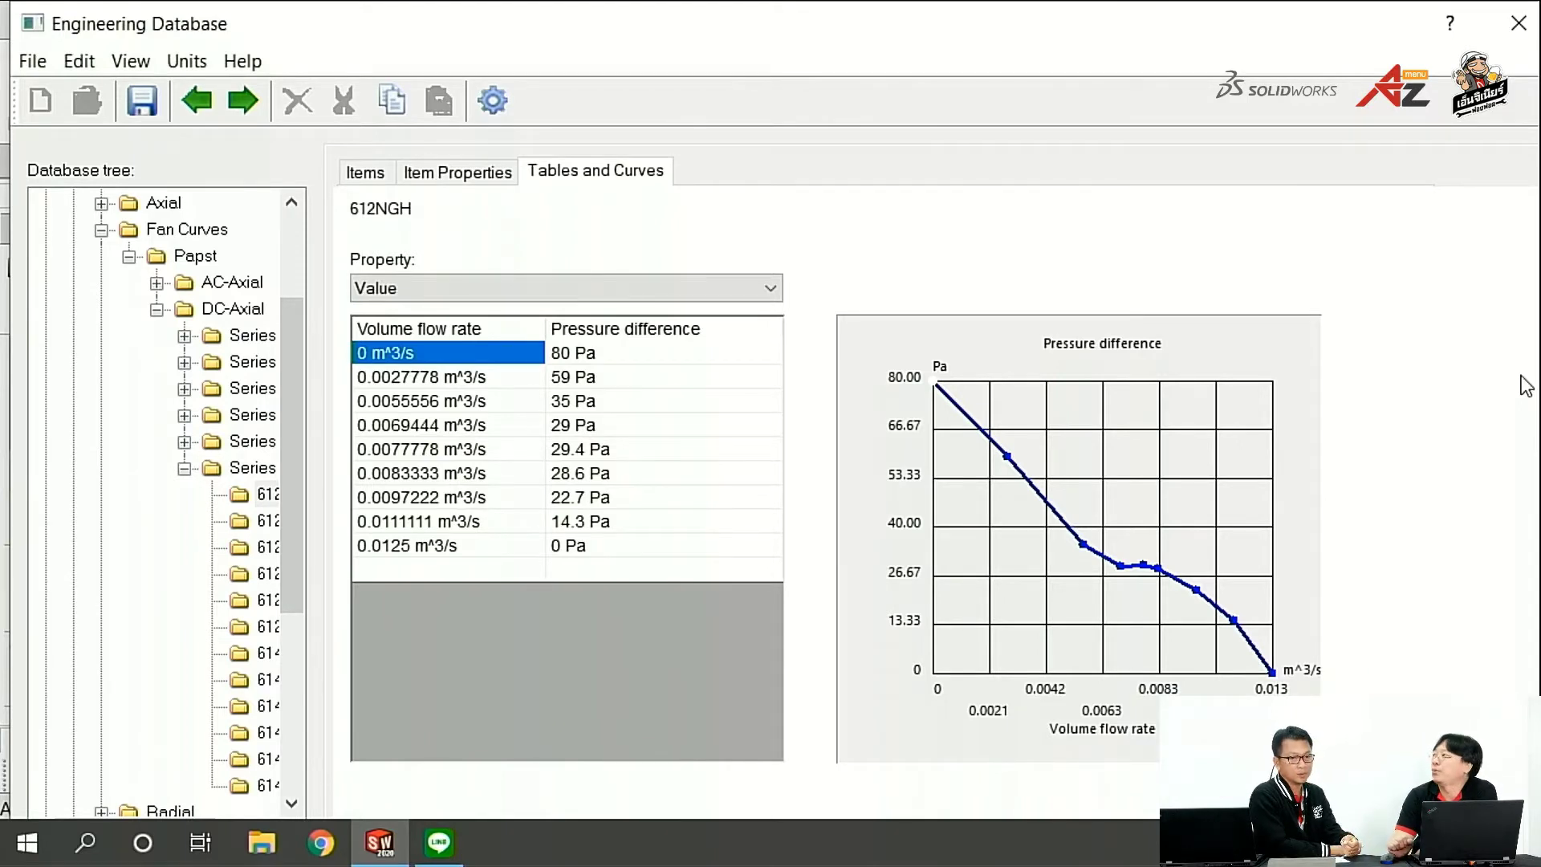
left_click(1518, 22)
Step: Decline saving the database and confirm Internal Fan 1 with the 612NGH curve
left_click(804, 541)
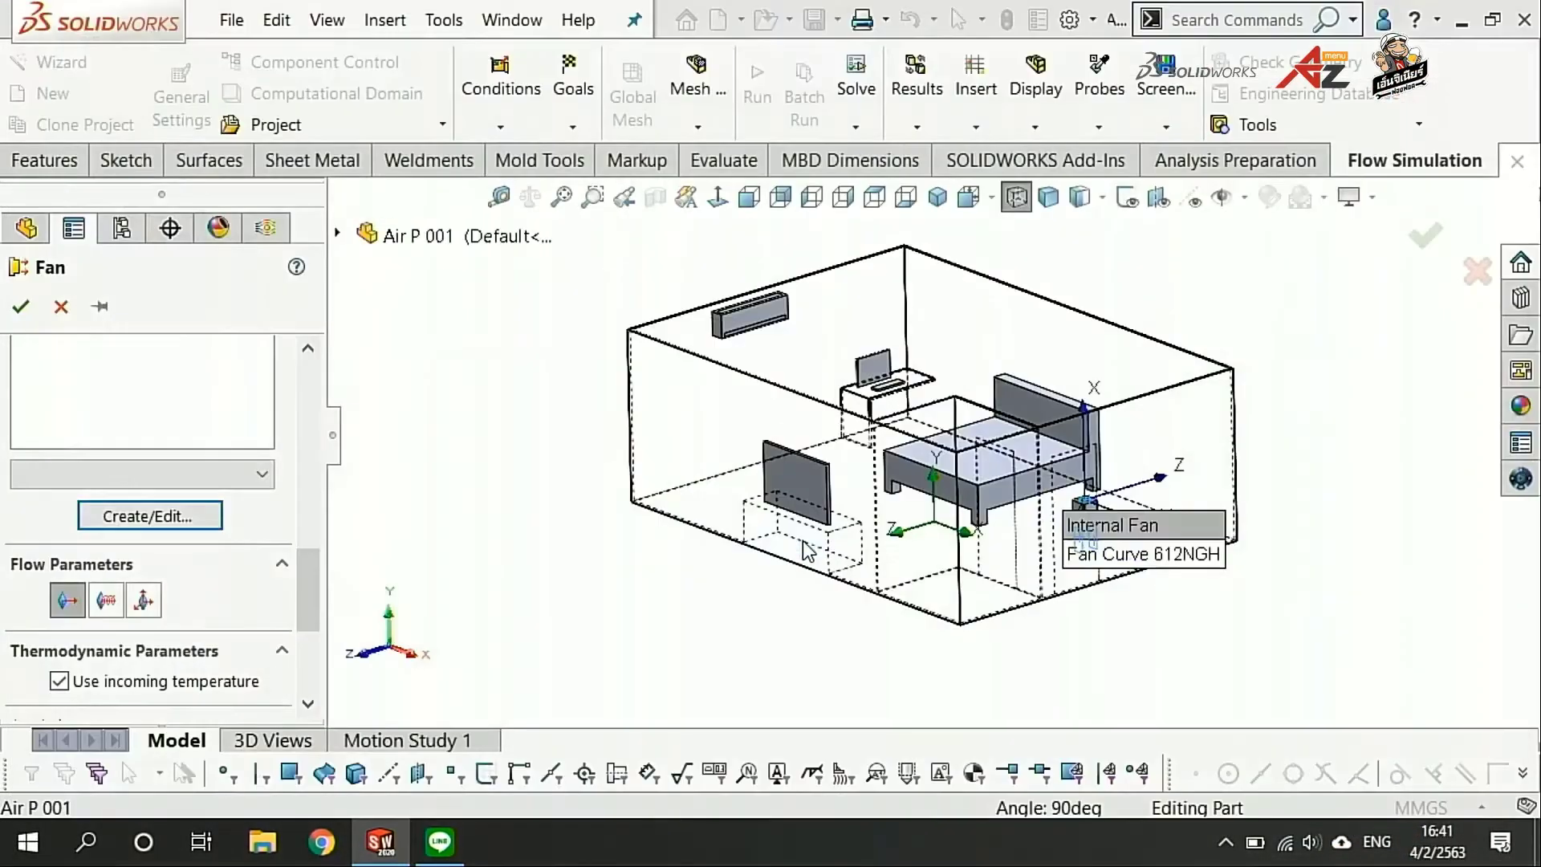
left_click(16, 311)
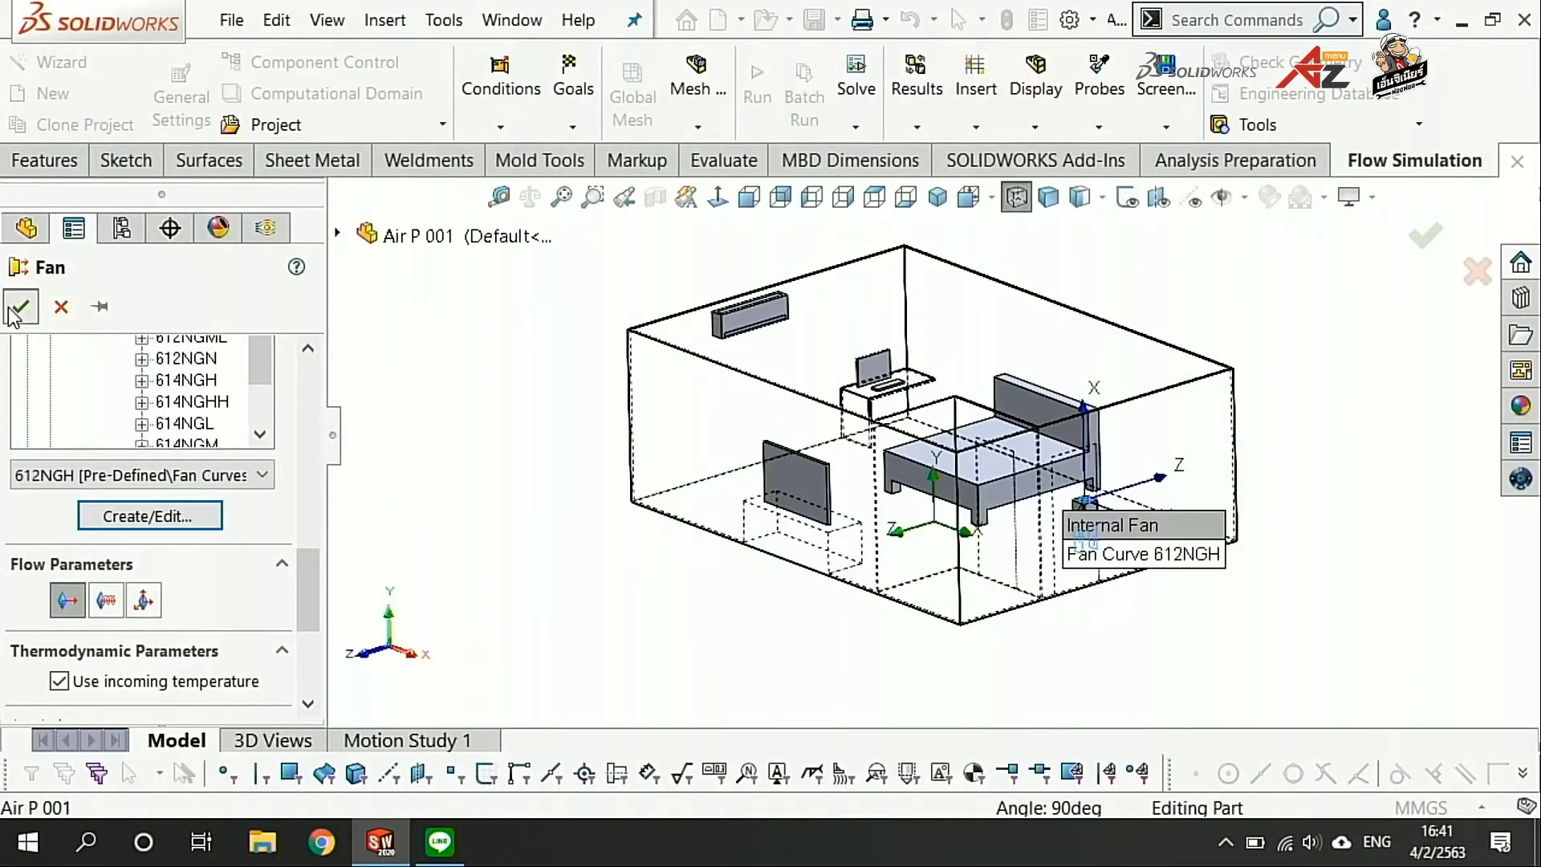
scroll(769, 397, "down", 5)
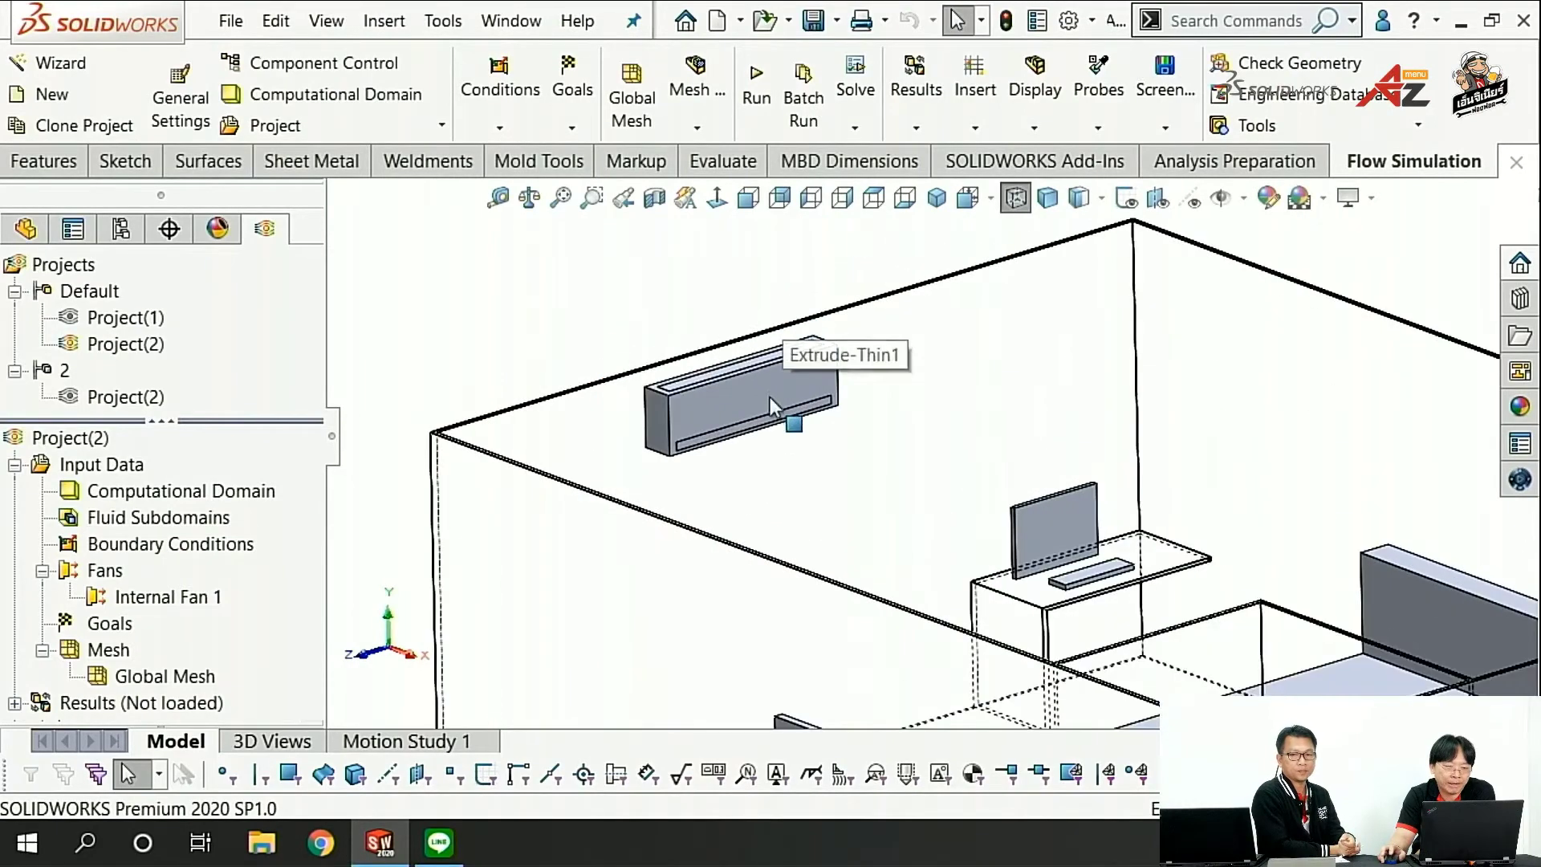
scroll(782, 411, "down", 3)
middle_click_drag(739, 441, 763, 434)
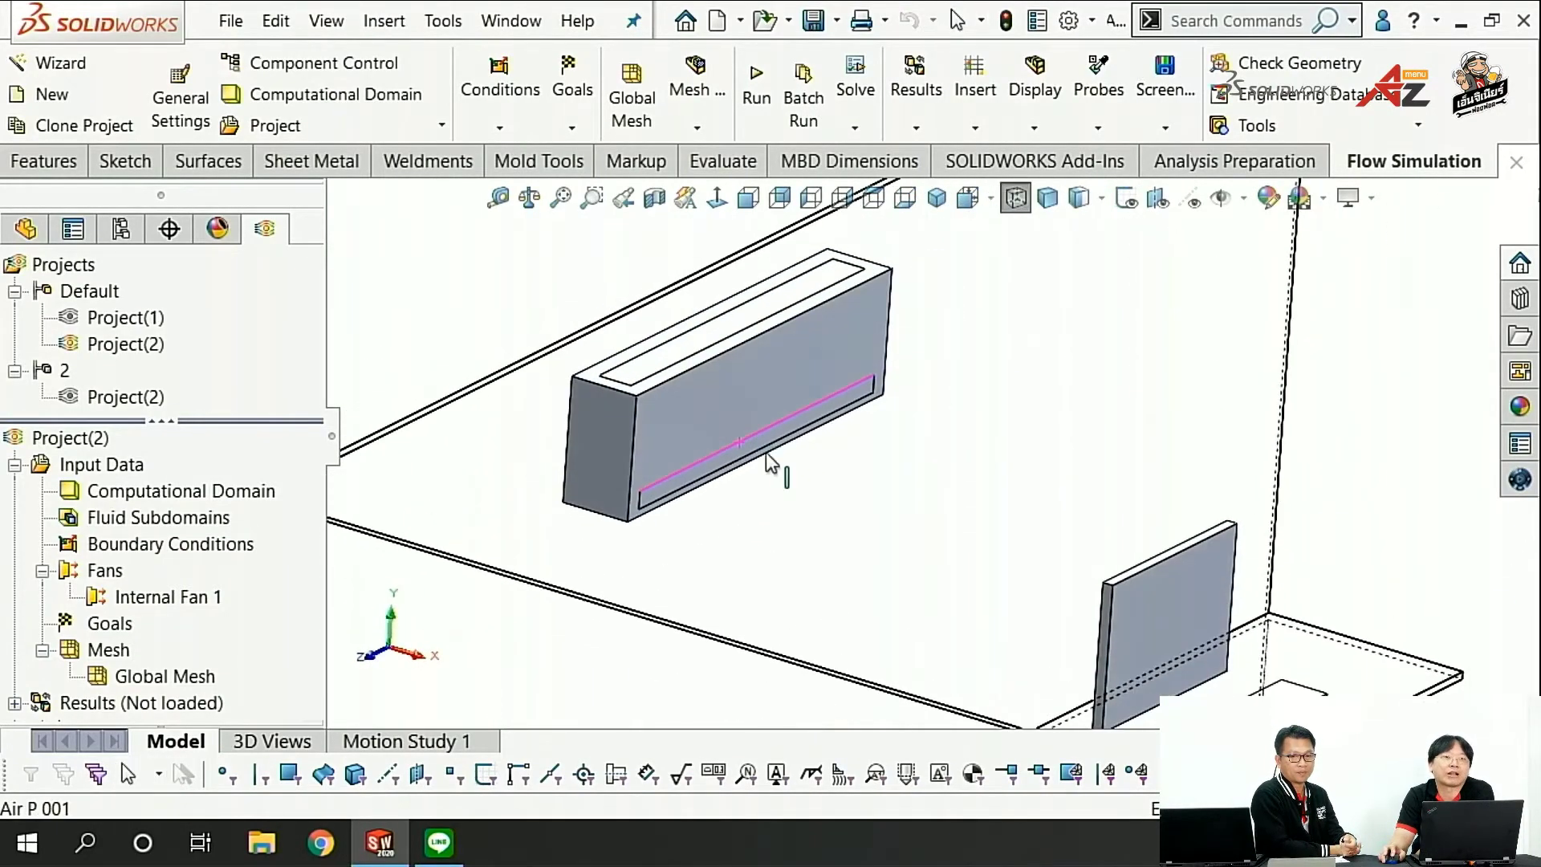
Step: Zoom in on the wall AC unit and start inserting a second fan under Fans
scroll(802, 473, "up", 3)
scroll(883, 465, "up", 3)
scroll(963, 481, "up", 1)
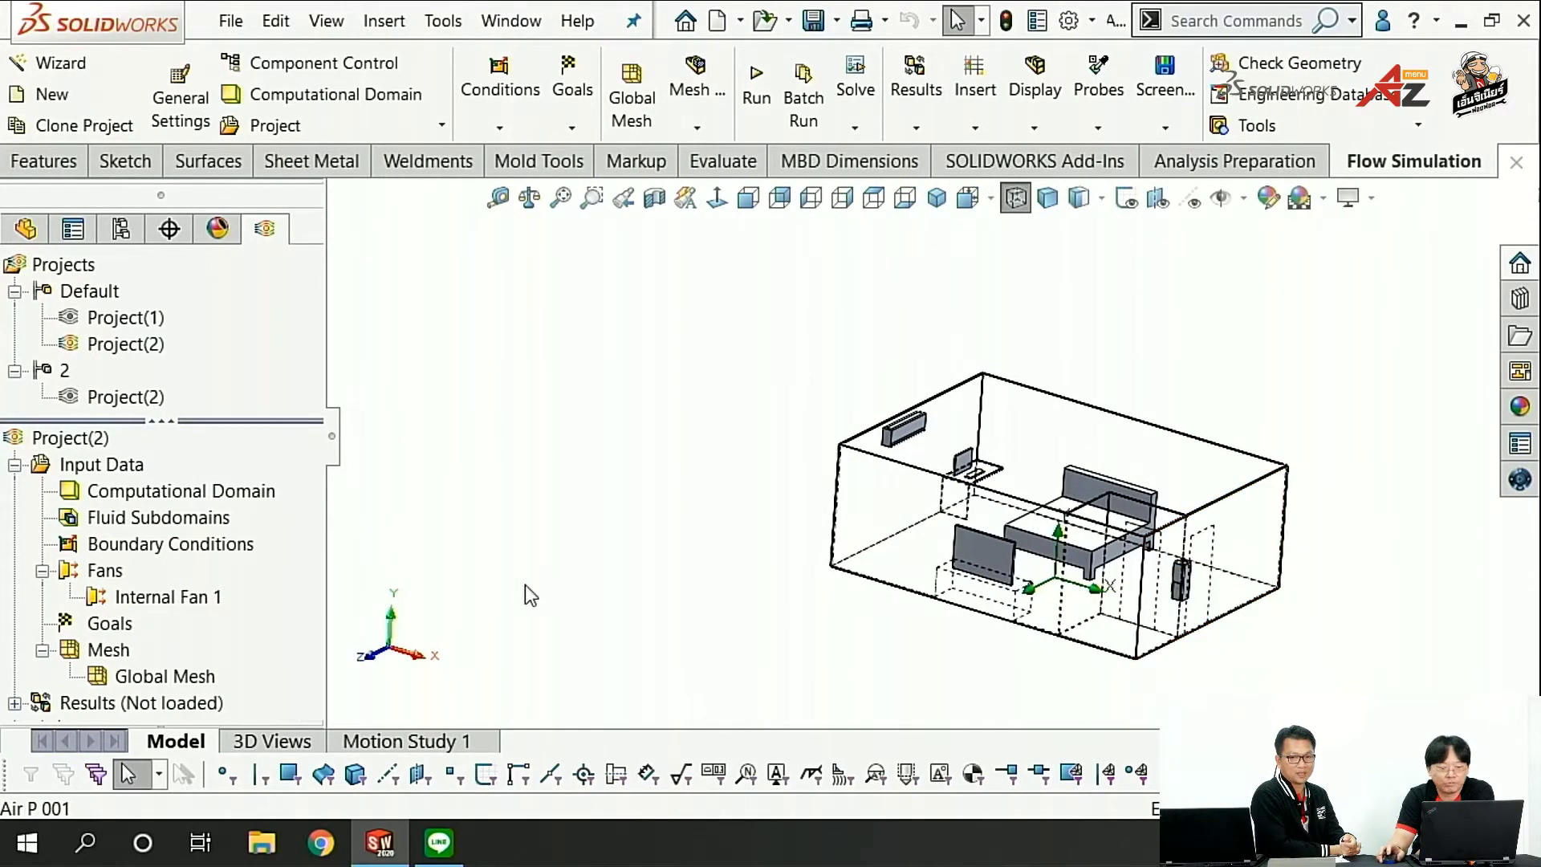
scroll(973, 401, "down", 3)
scroll(826, 496, "down", 2)
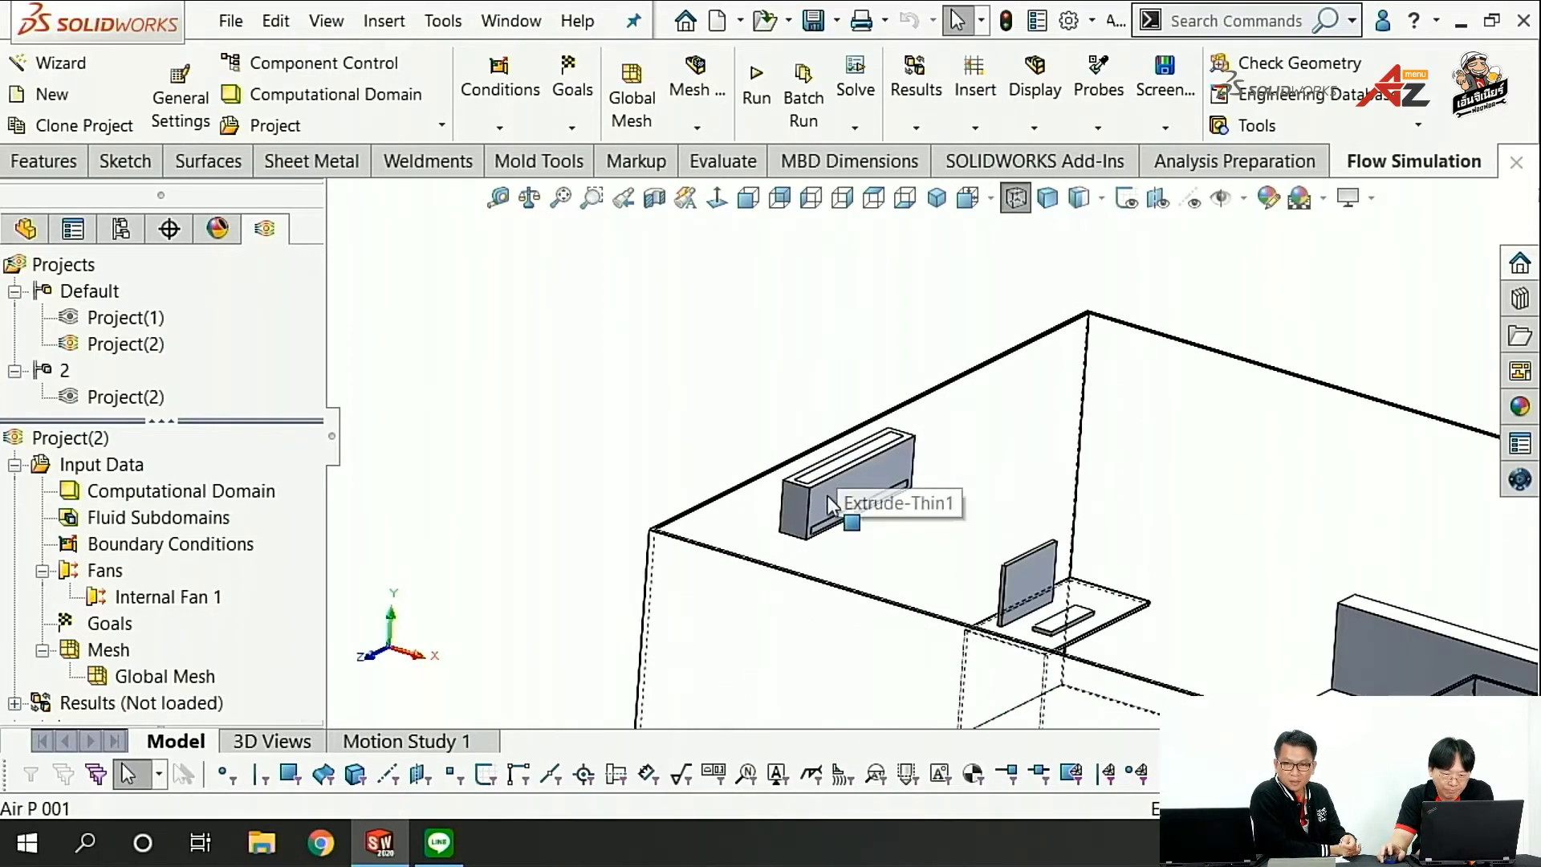
scroll(896, 460, "down", 3)
scroll(772, 499, "up", 2)
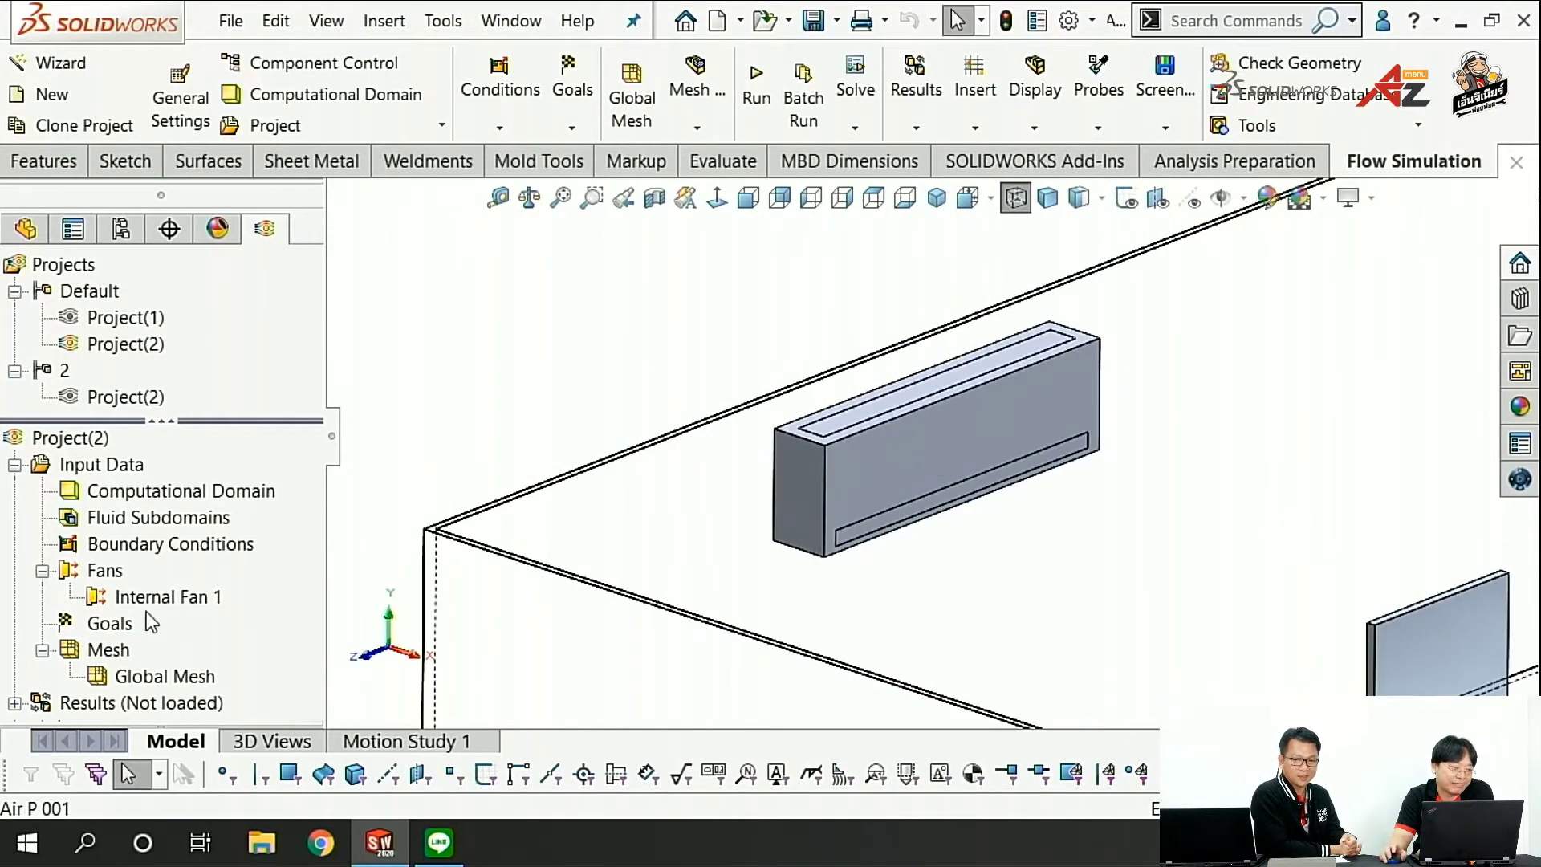
right_click(112, 575)
left_click(197, 600)
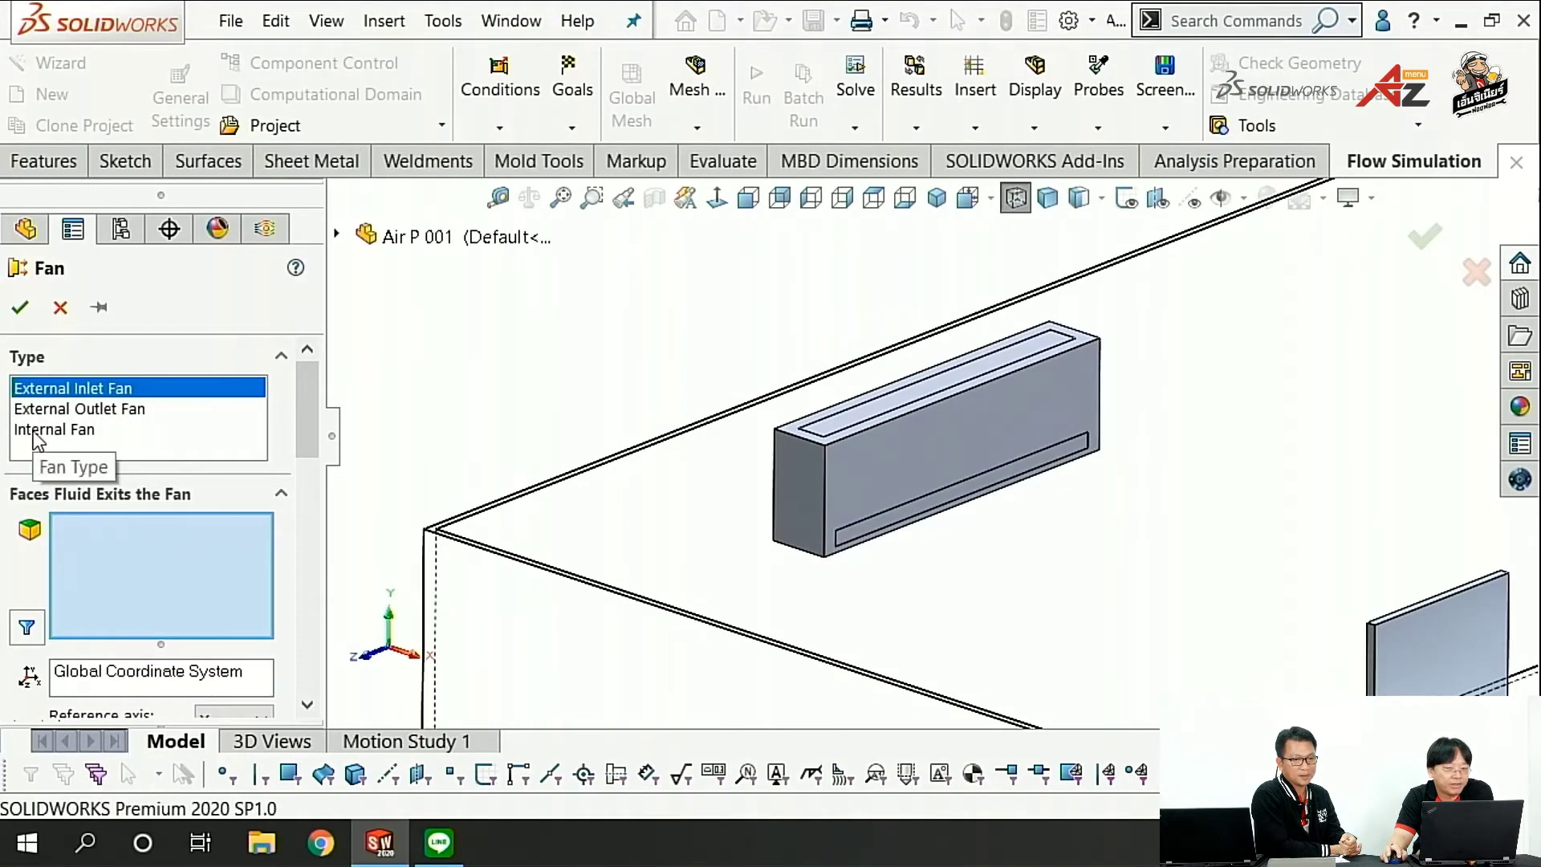
Step: Make the new fan an internal fan, with the front slot as outlet and the top face as inlet
left_click(35, 432)
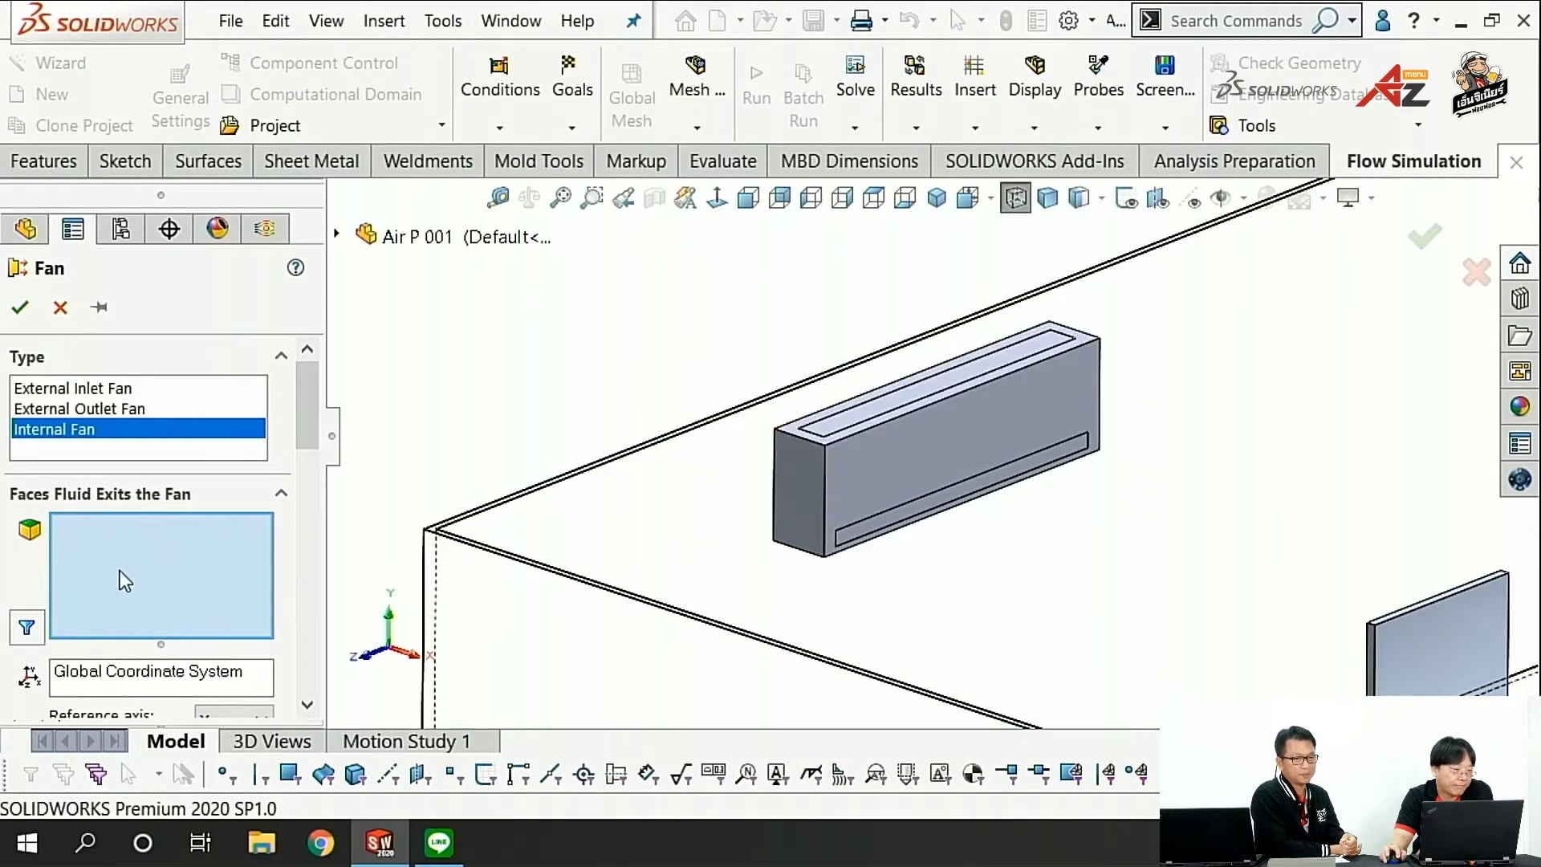
scroll(785, 554, "down", 3)
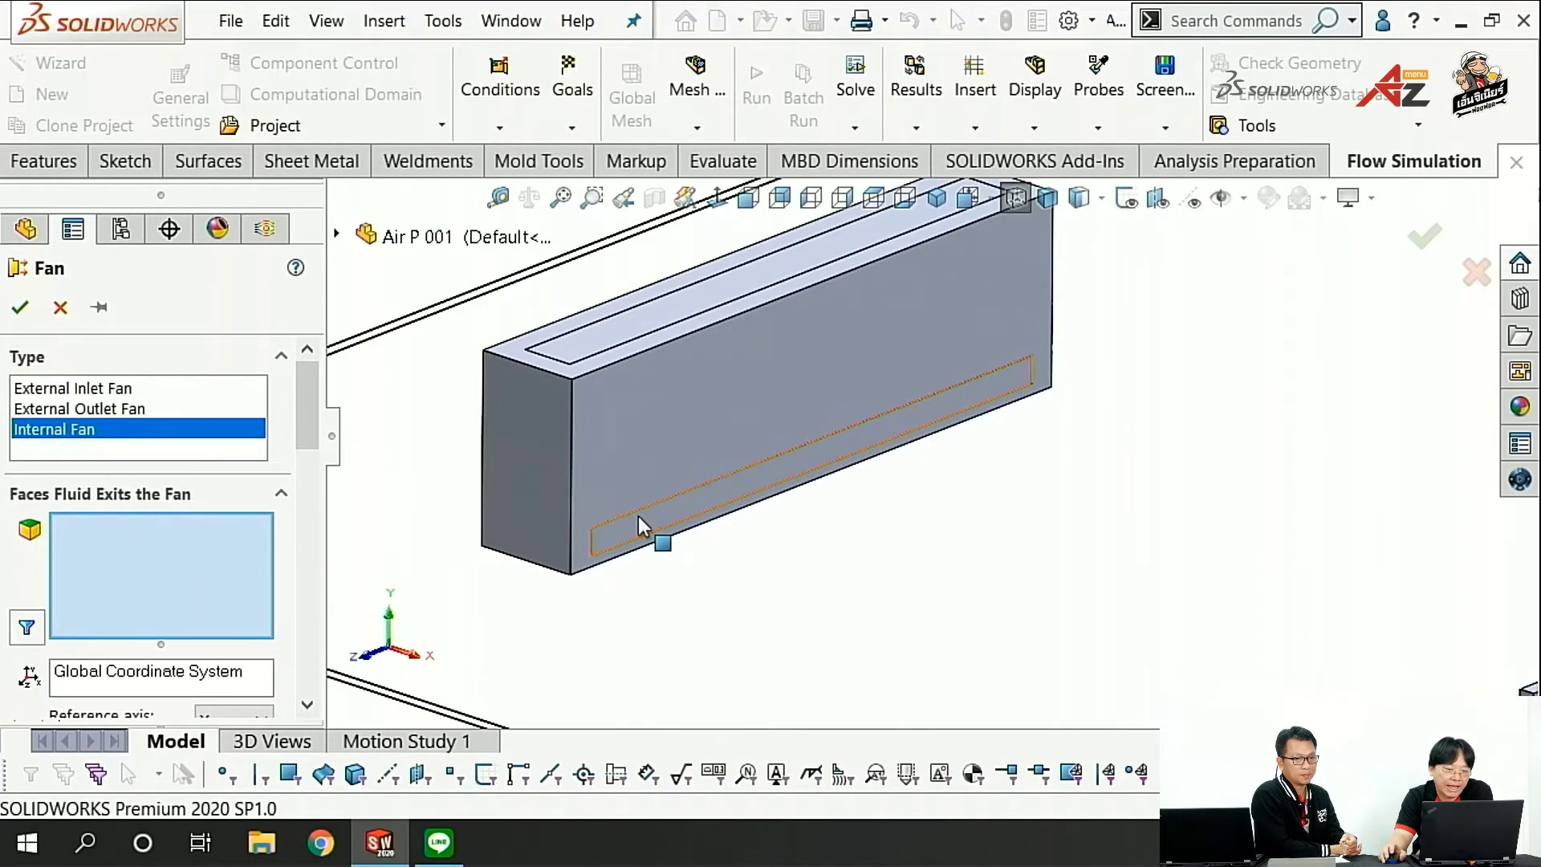
left_click(651, 536)
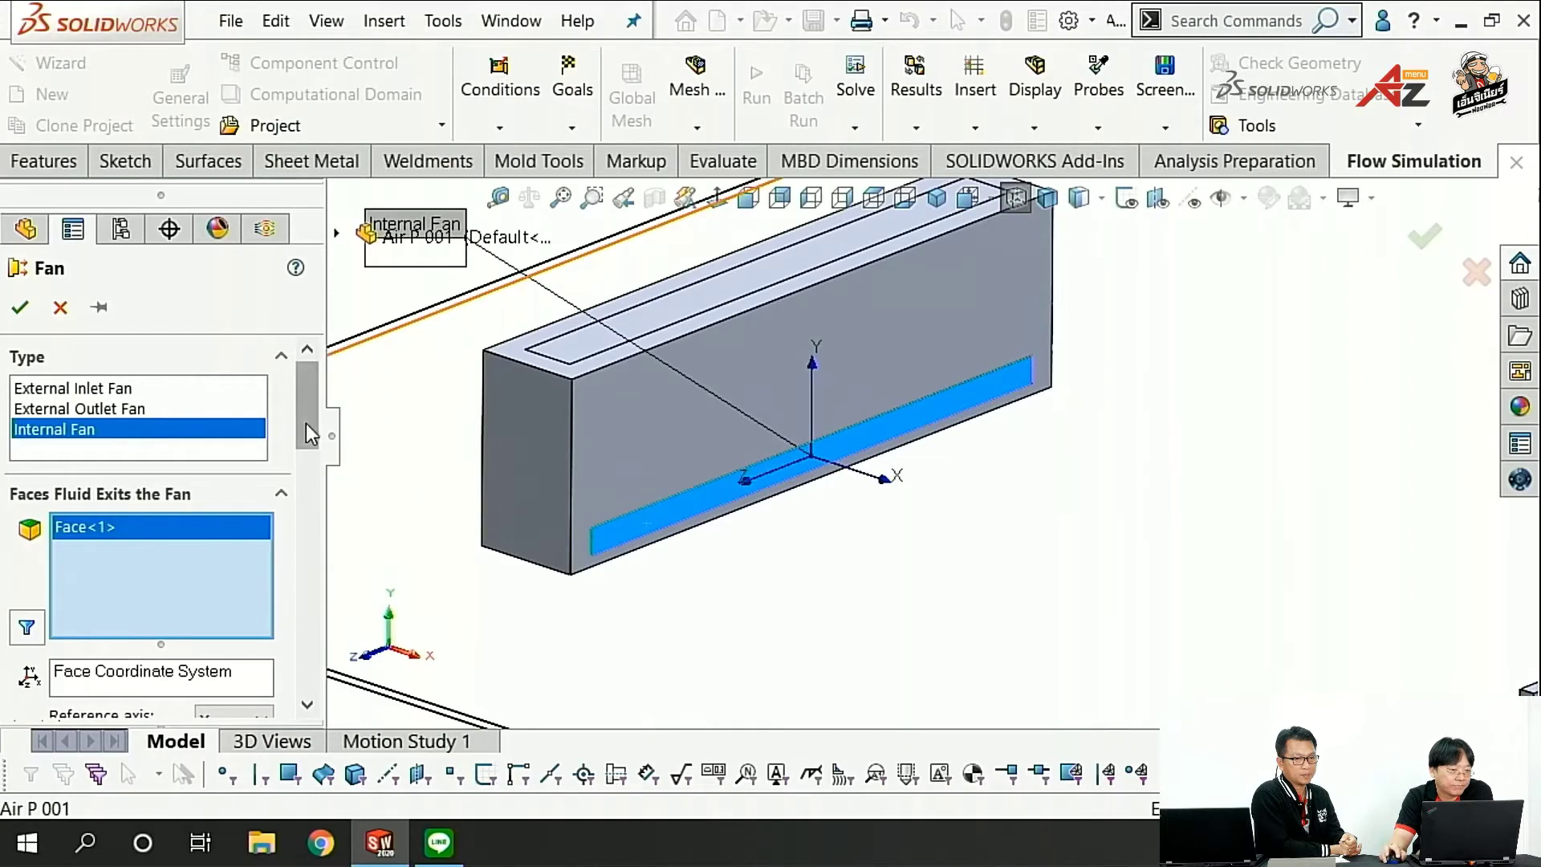
left_click_drag(303, 413, 304, 469)
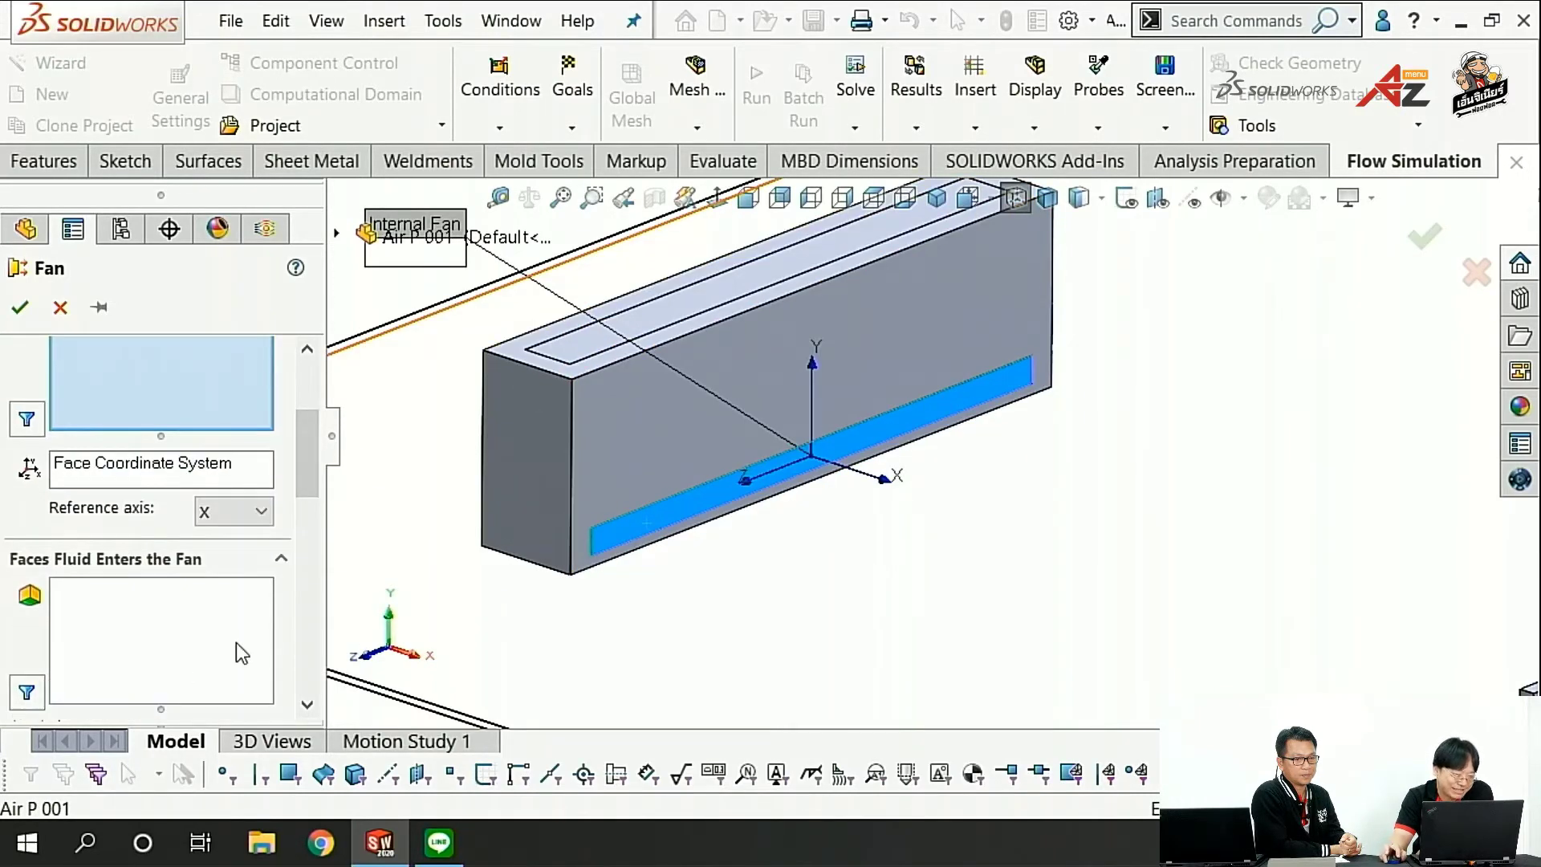
left_click(201, 638)
left_click(603, 351)
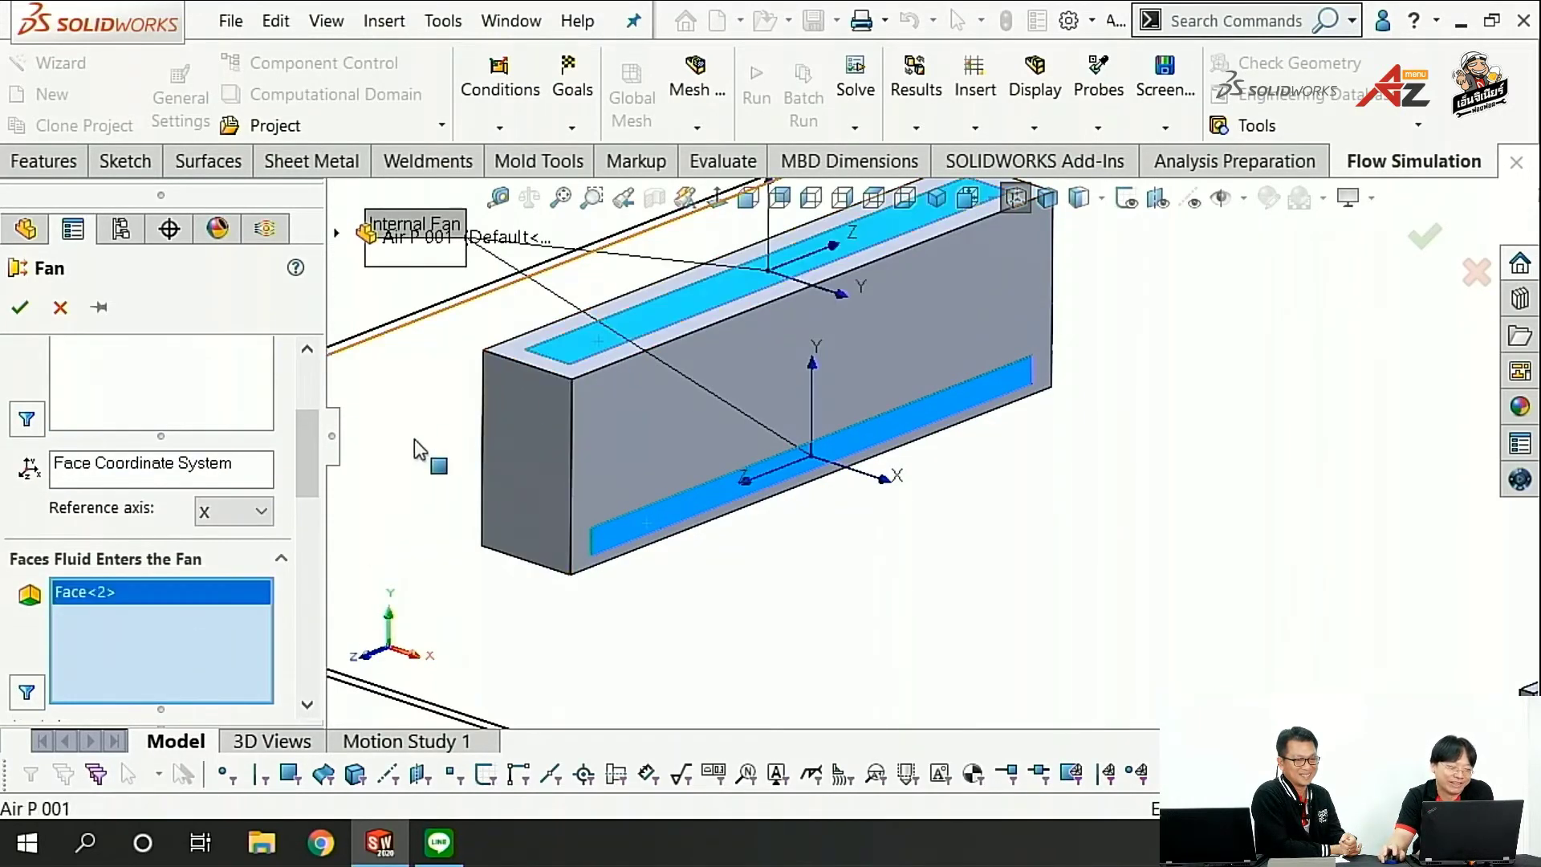
left_click_drag(310, 449, 307, 566)
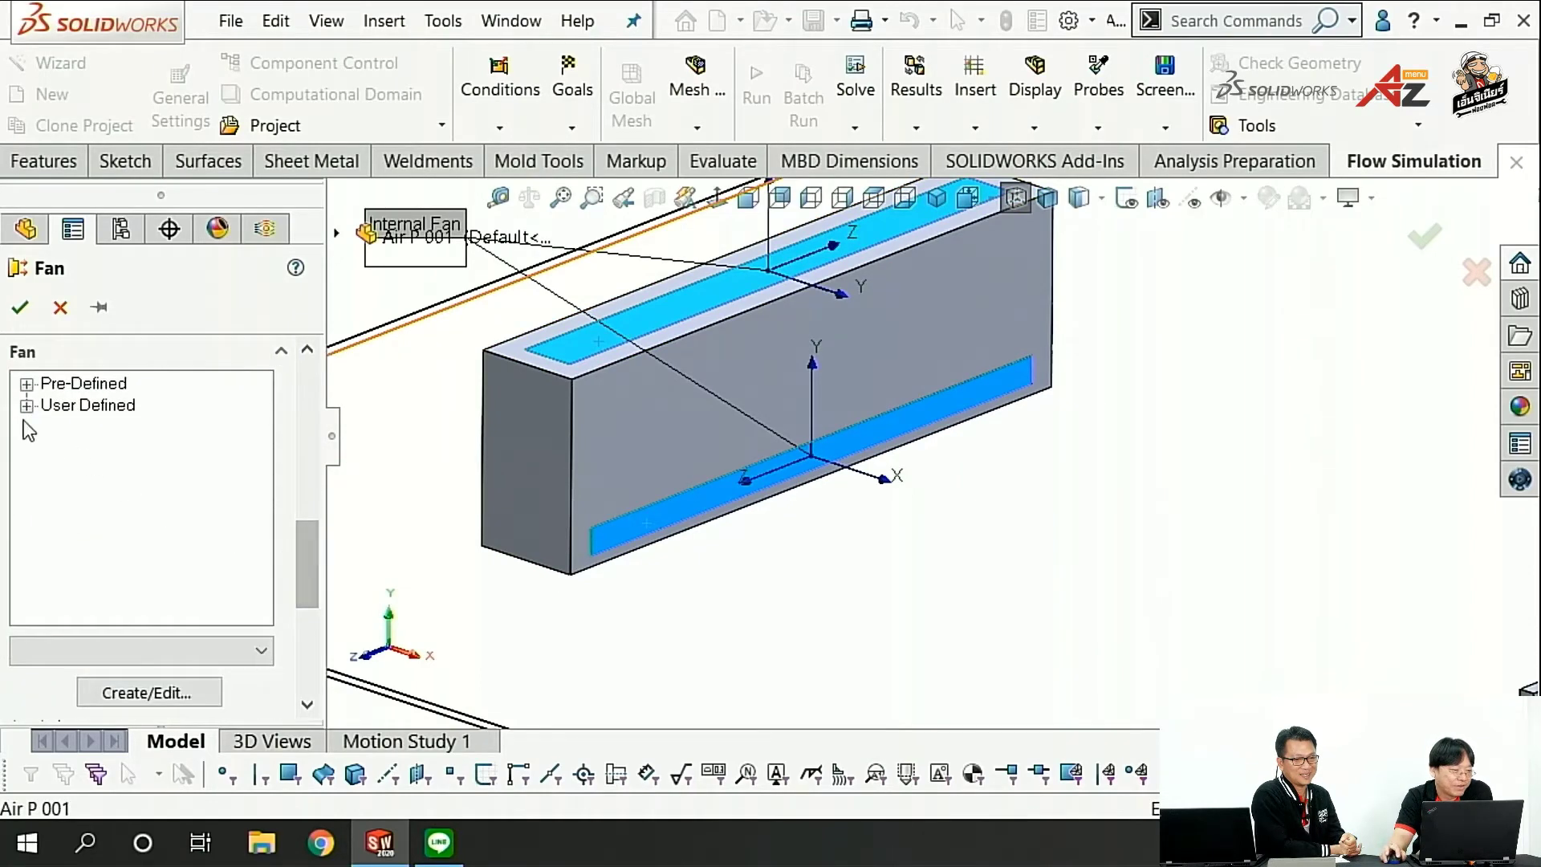
Step: Assign the Papst DC-Axial Series 400 405 fan curve and confirm Internal Fan 2
left_click(27, 384)
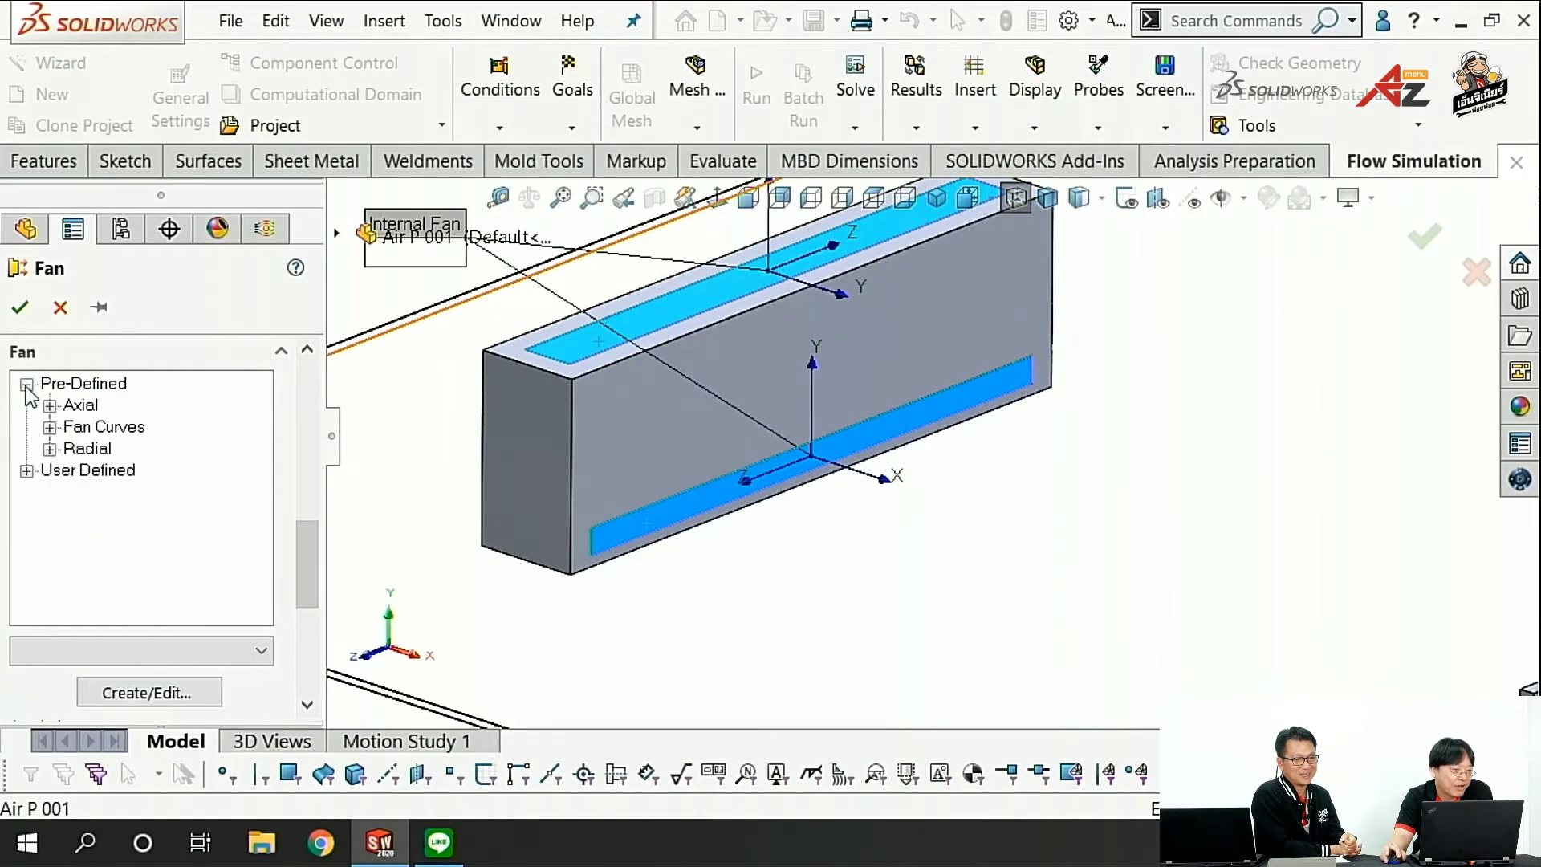
left_click(49, 427)
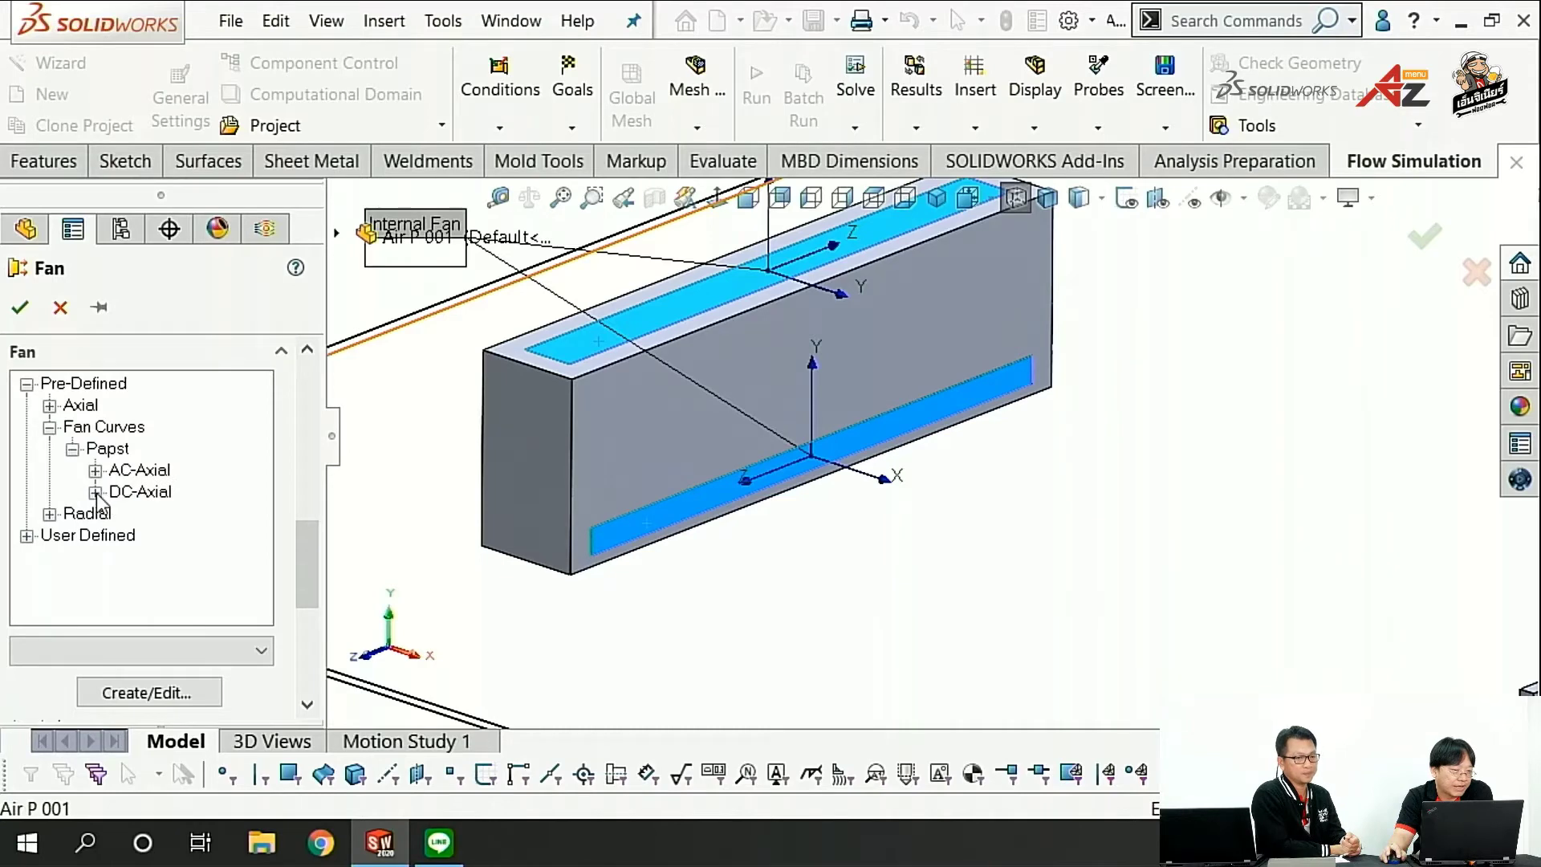
left_click(94, 492)
left_click(118, 513)
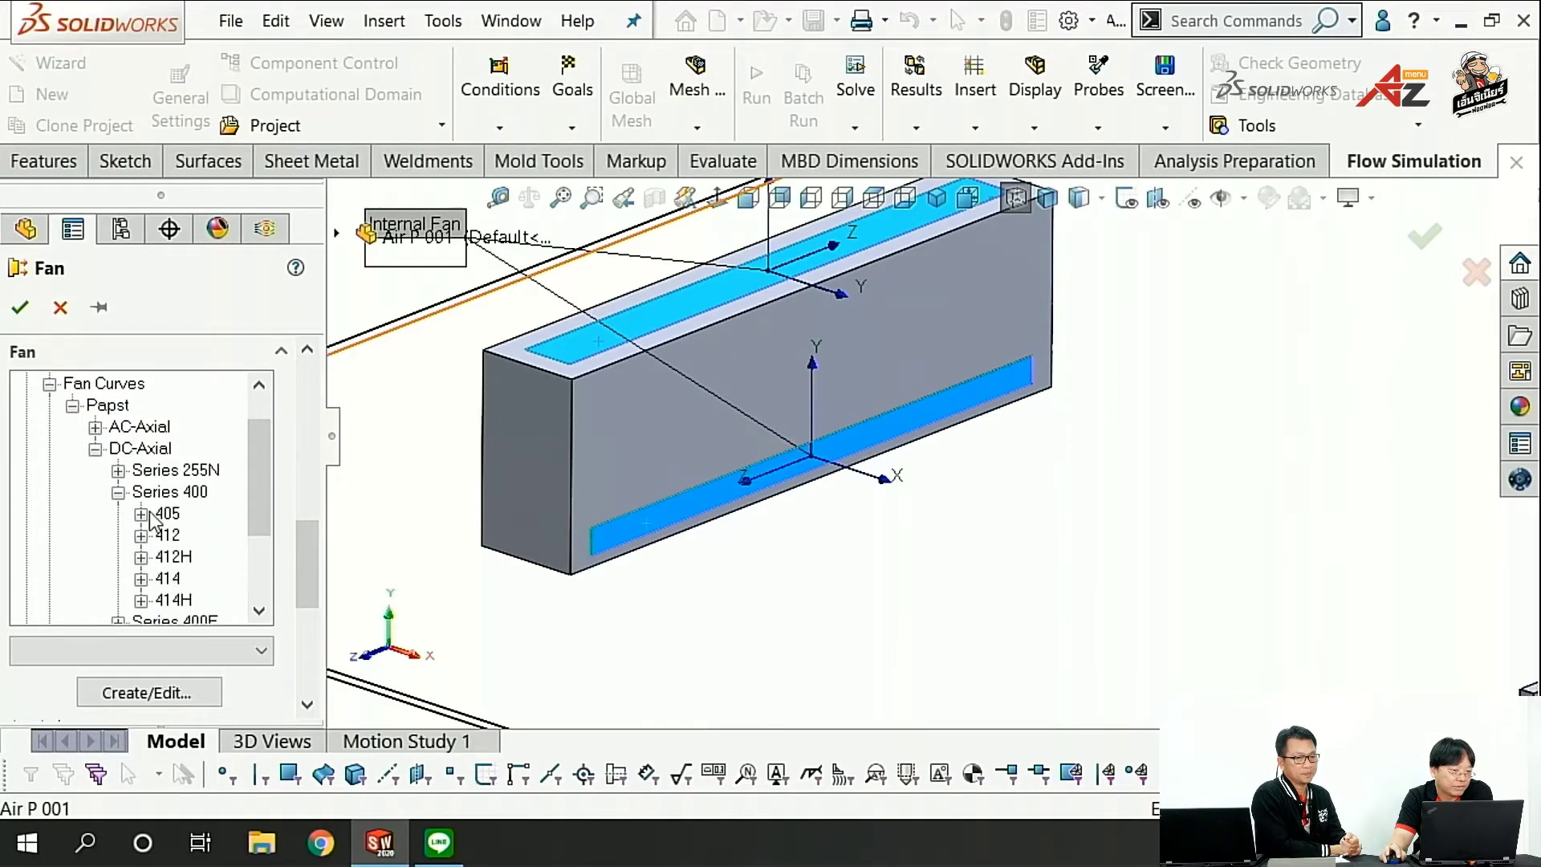
left_click(141, 513)
left_click(191, 534)
left_click(17, 317)
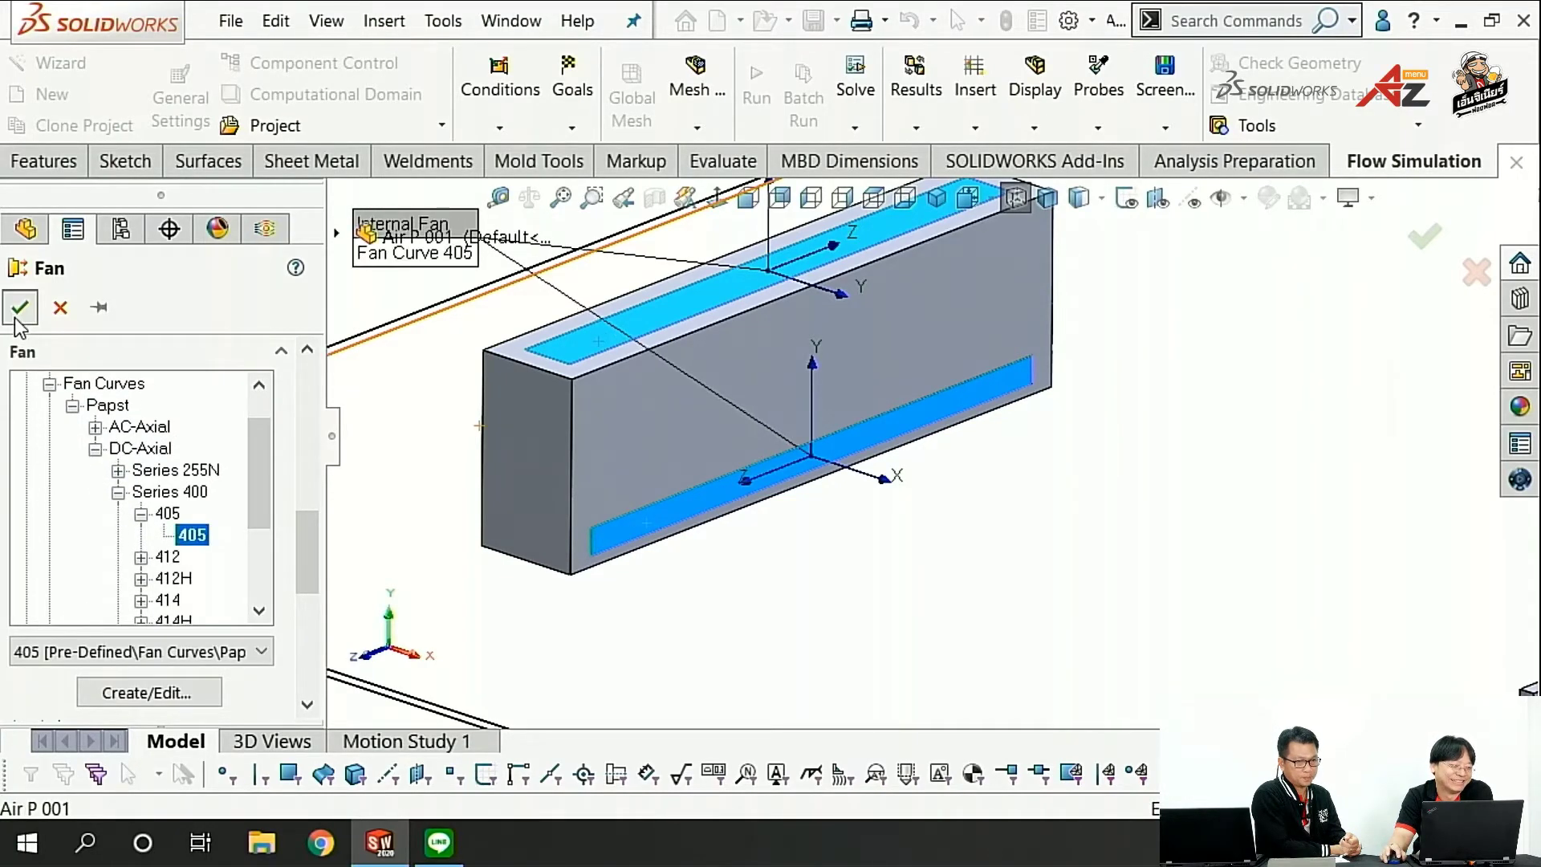
Step: Zoom the view to fit the whole room and glance at the configuration list
scroll(993, 501, "up", 2)
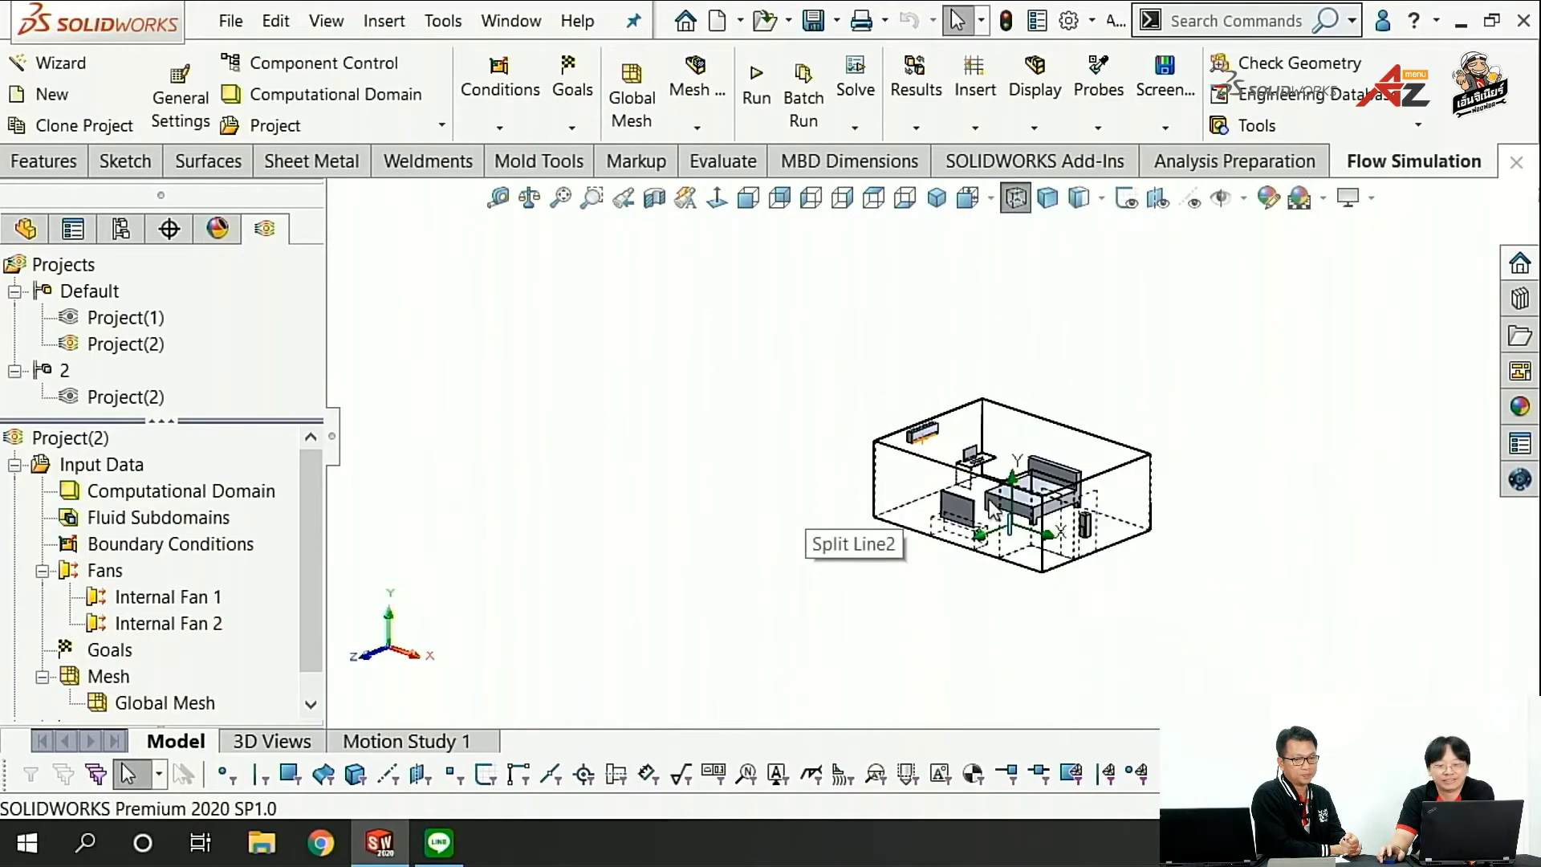
scroll(963, 513, "down", 2)
scroll(947, 522, "down", 3)
scroll(914, 465, "down", 3)
scroll(923, 406, "up", 3)
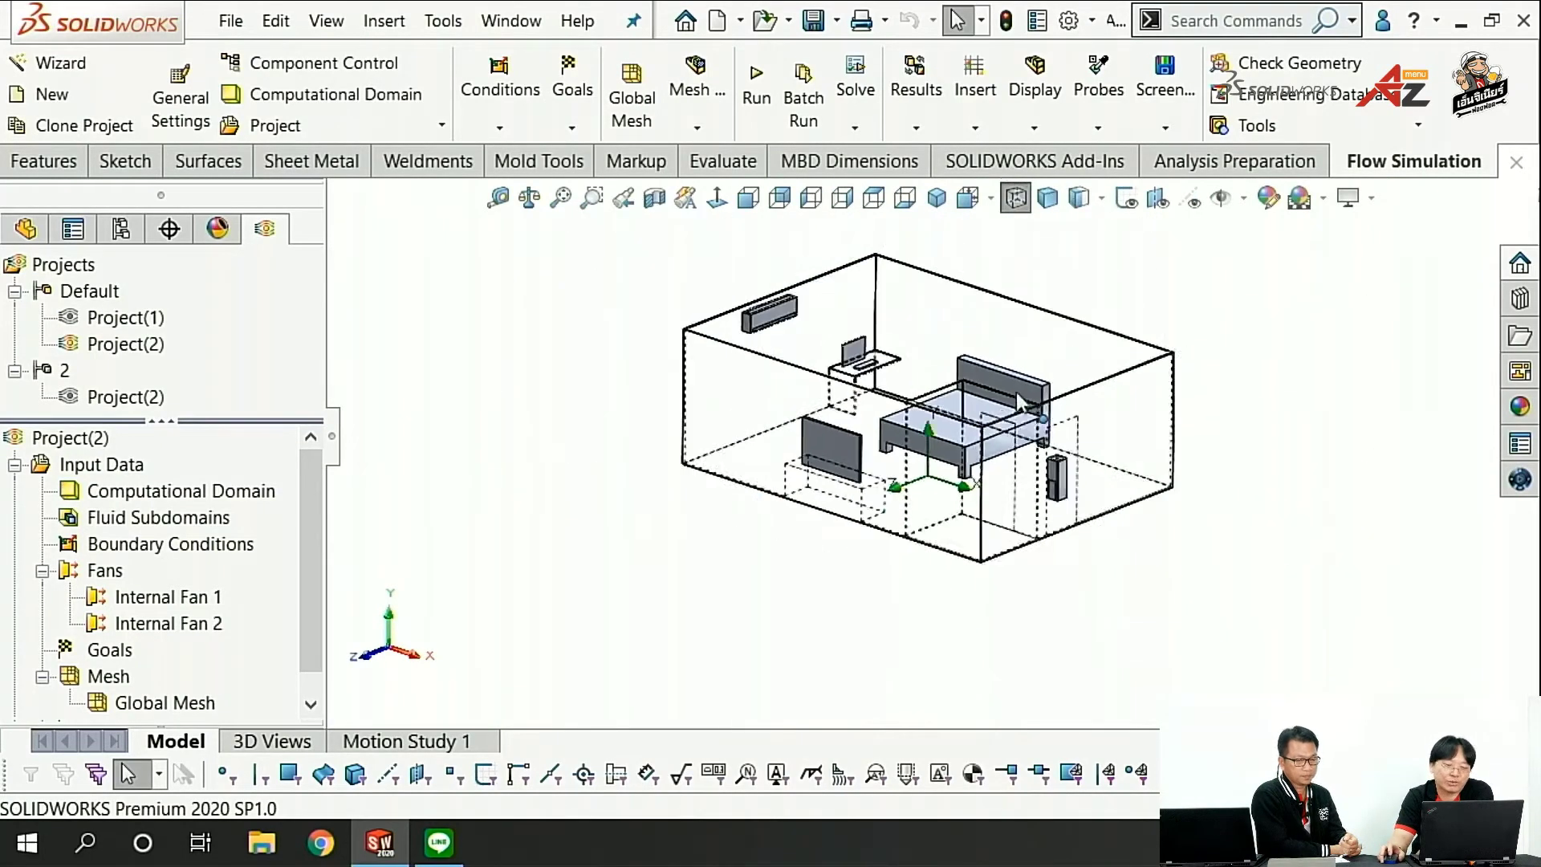
scroll(1019, 404, "up", 3)
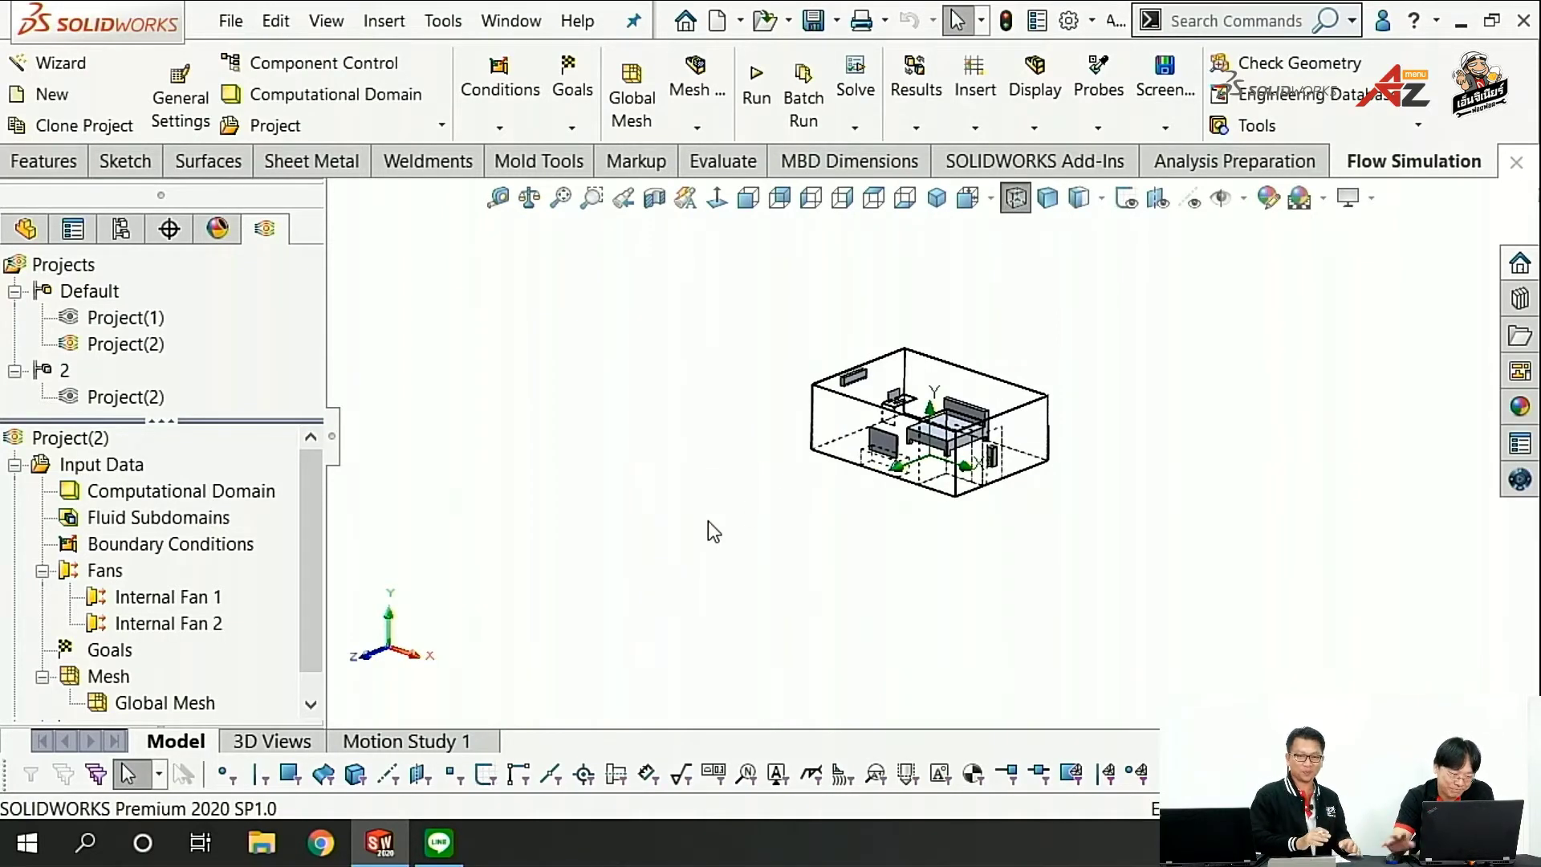
key("f")
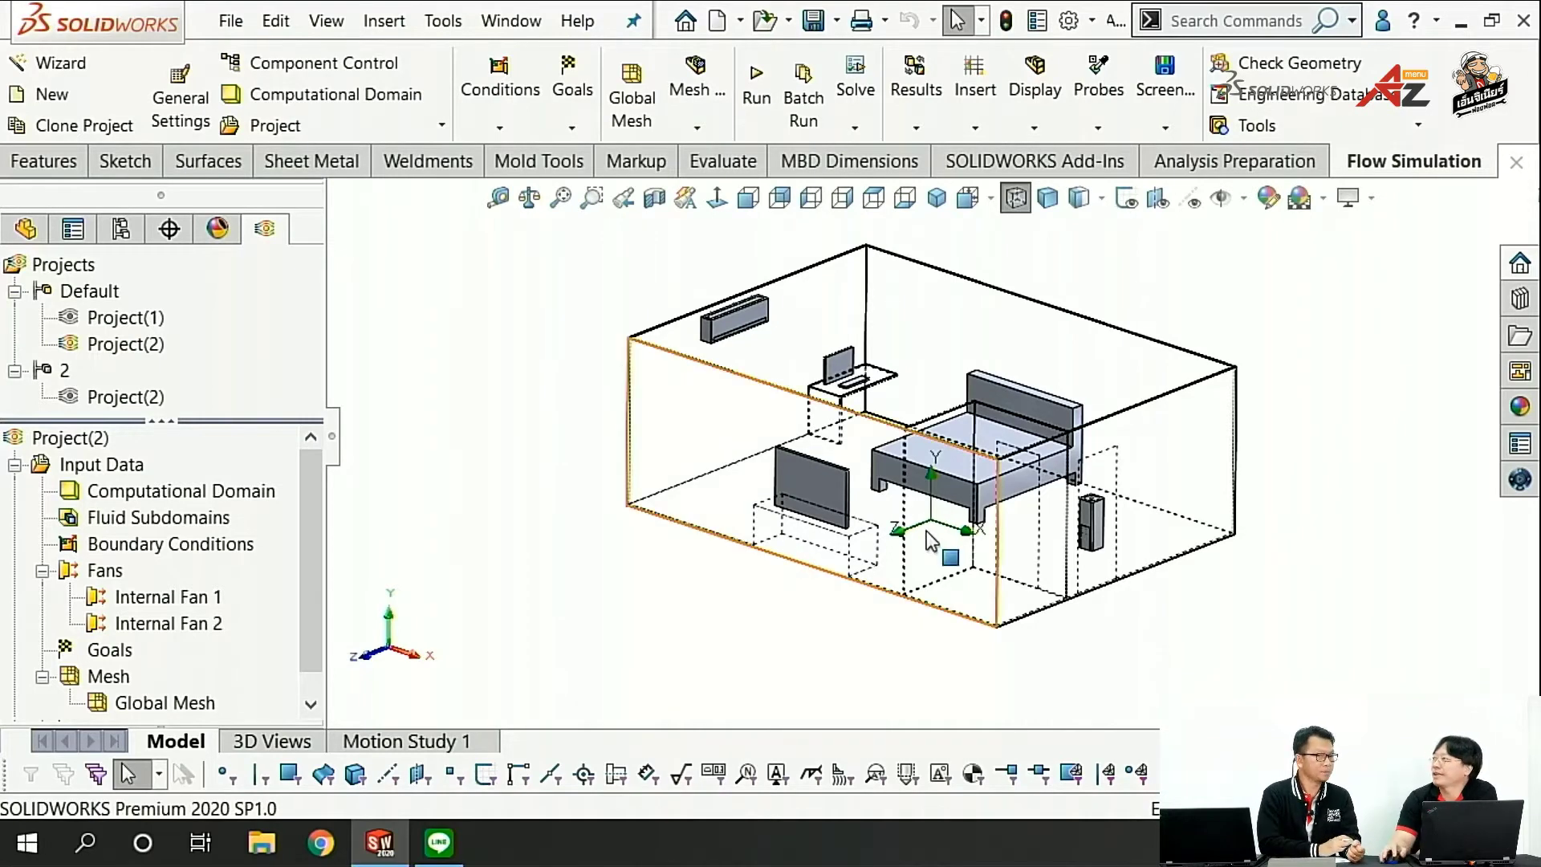
left_click(121, 228)
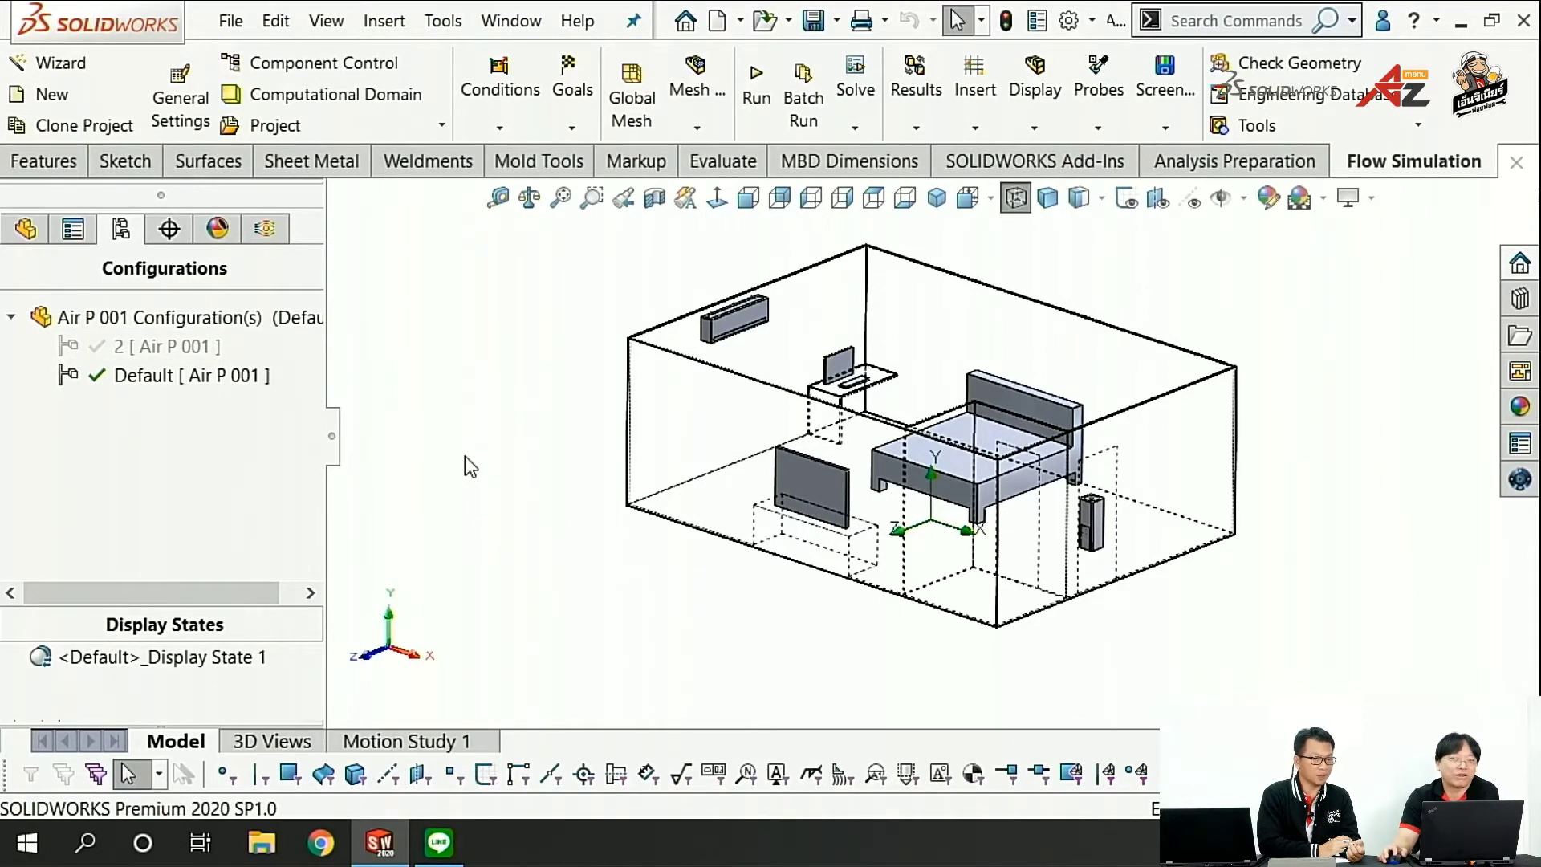
left_click(265, 229)
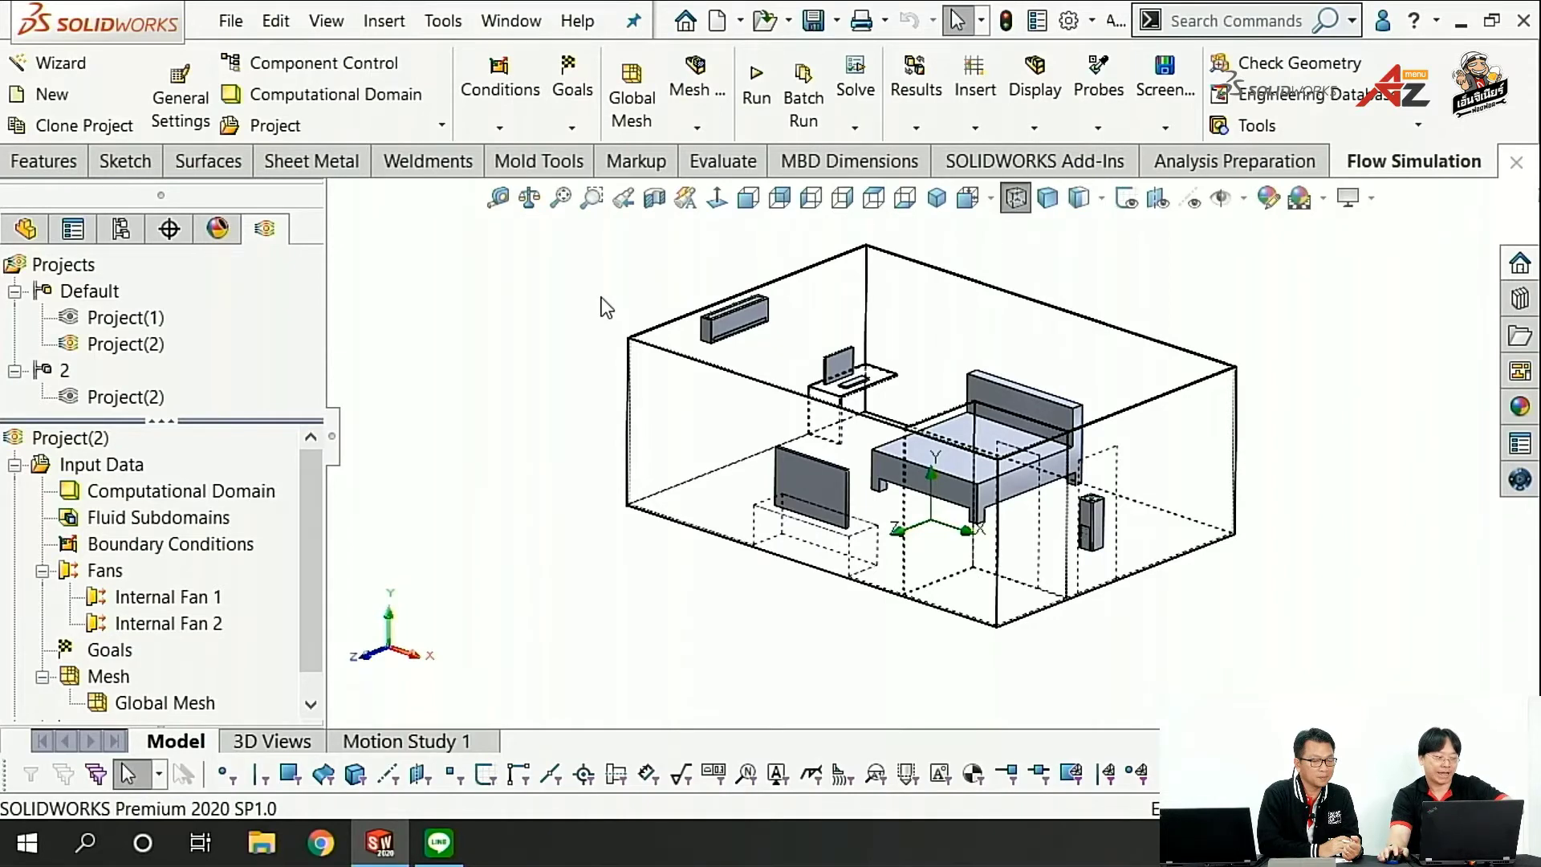
Step: In Top view, activate configuration 2, then reactivate Default and refit the room
key("ctrl+5")
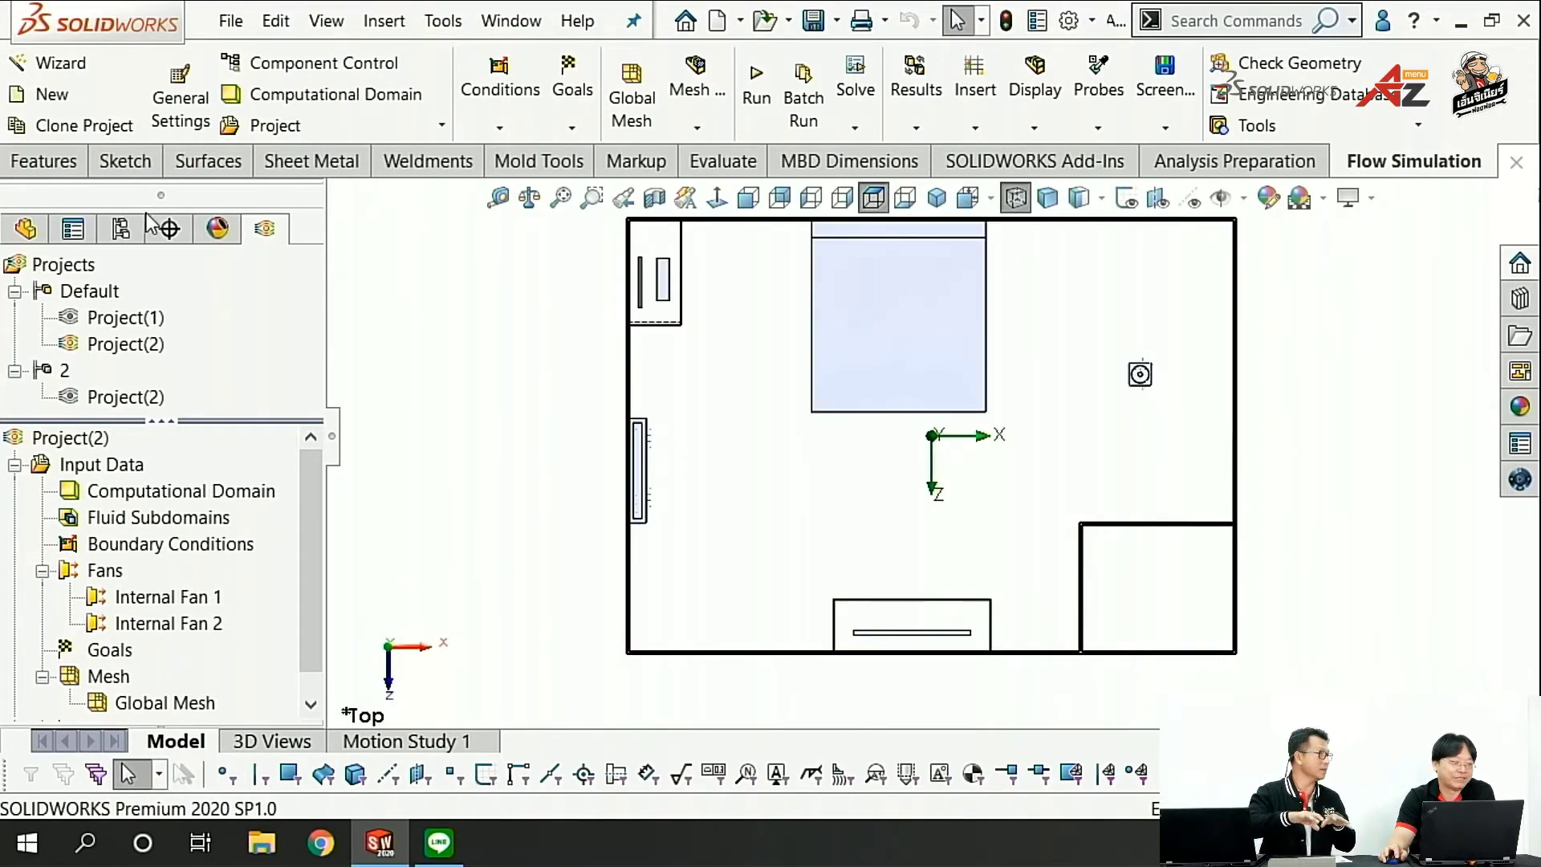
left_click(120, 229)
double_click(149, 347)
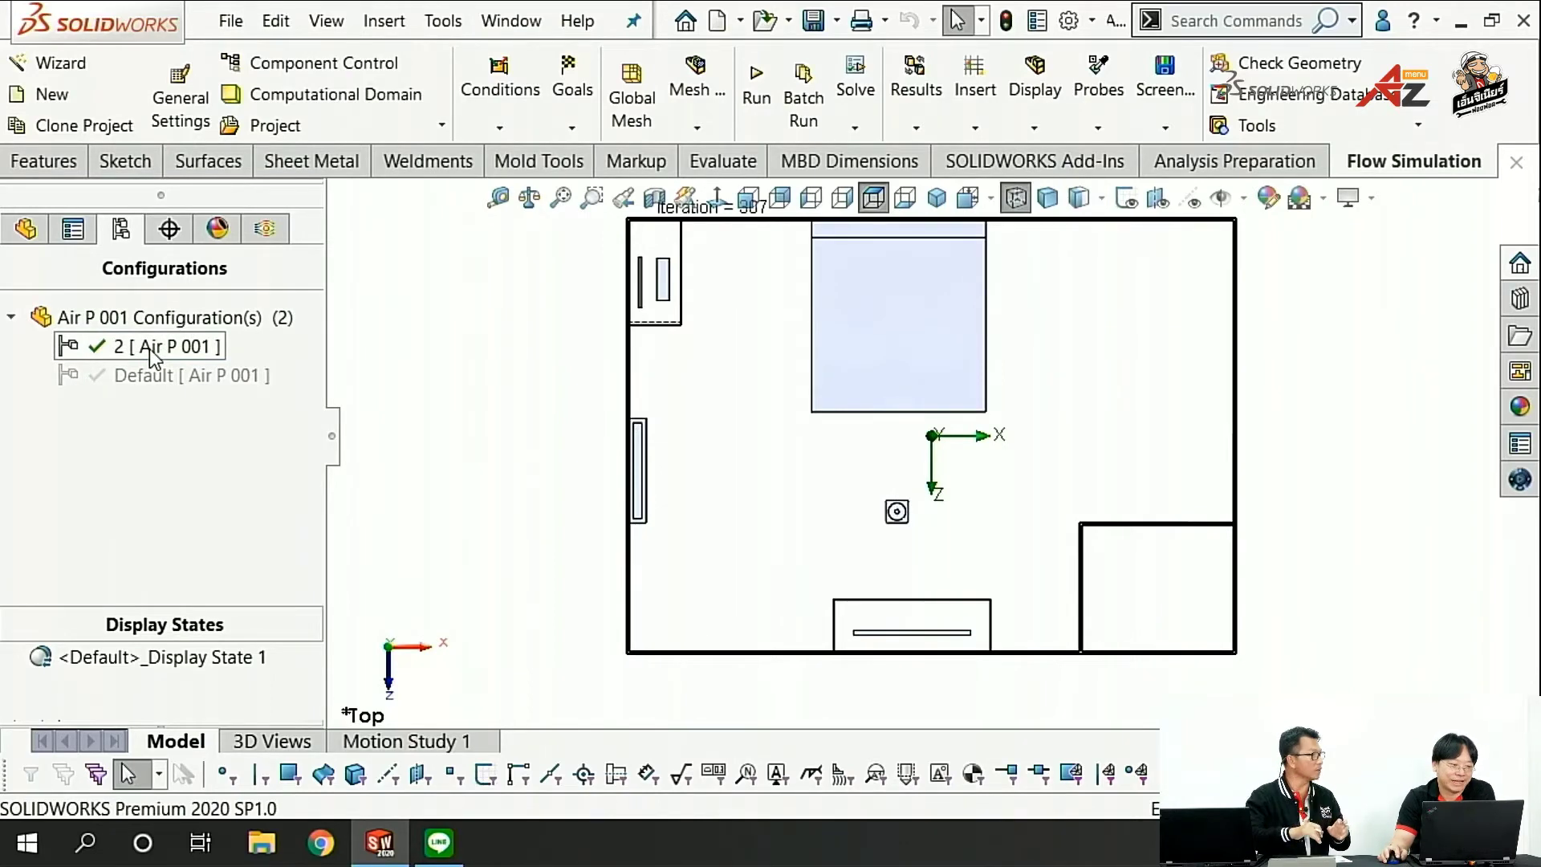
left_click(161, 375)
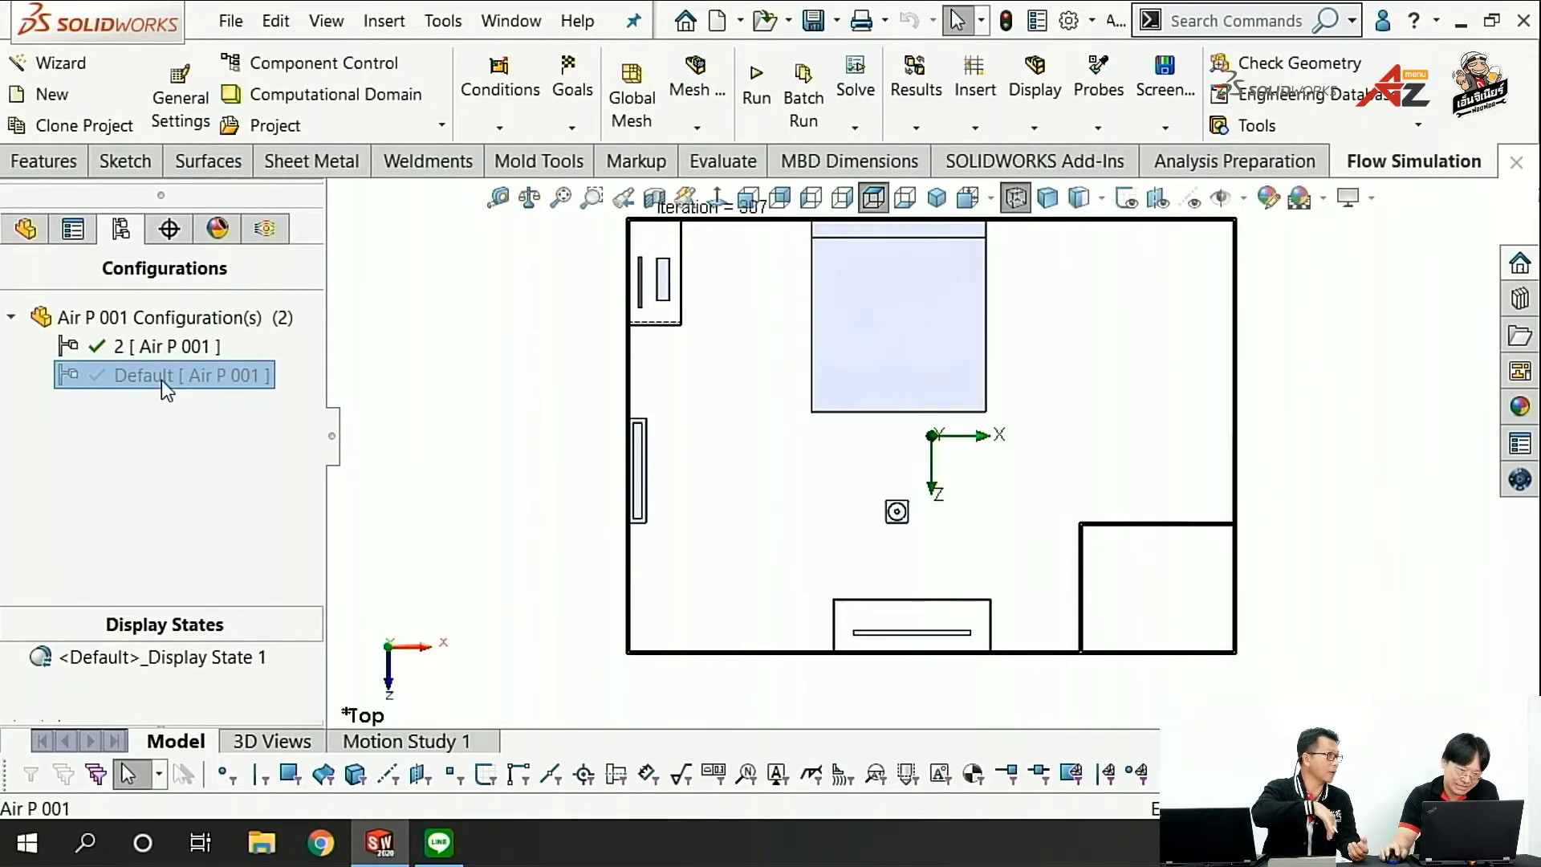
double_click(161, 376)
left_click(265, 229)
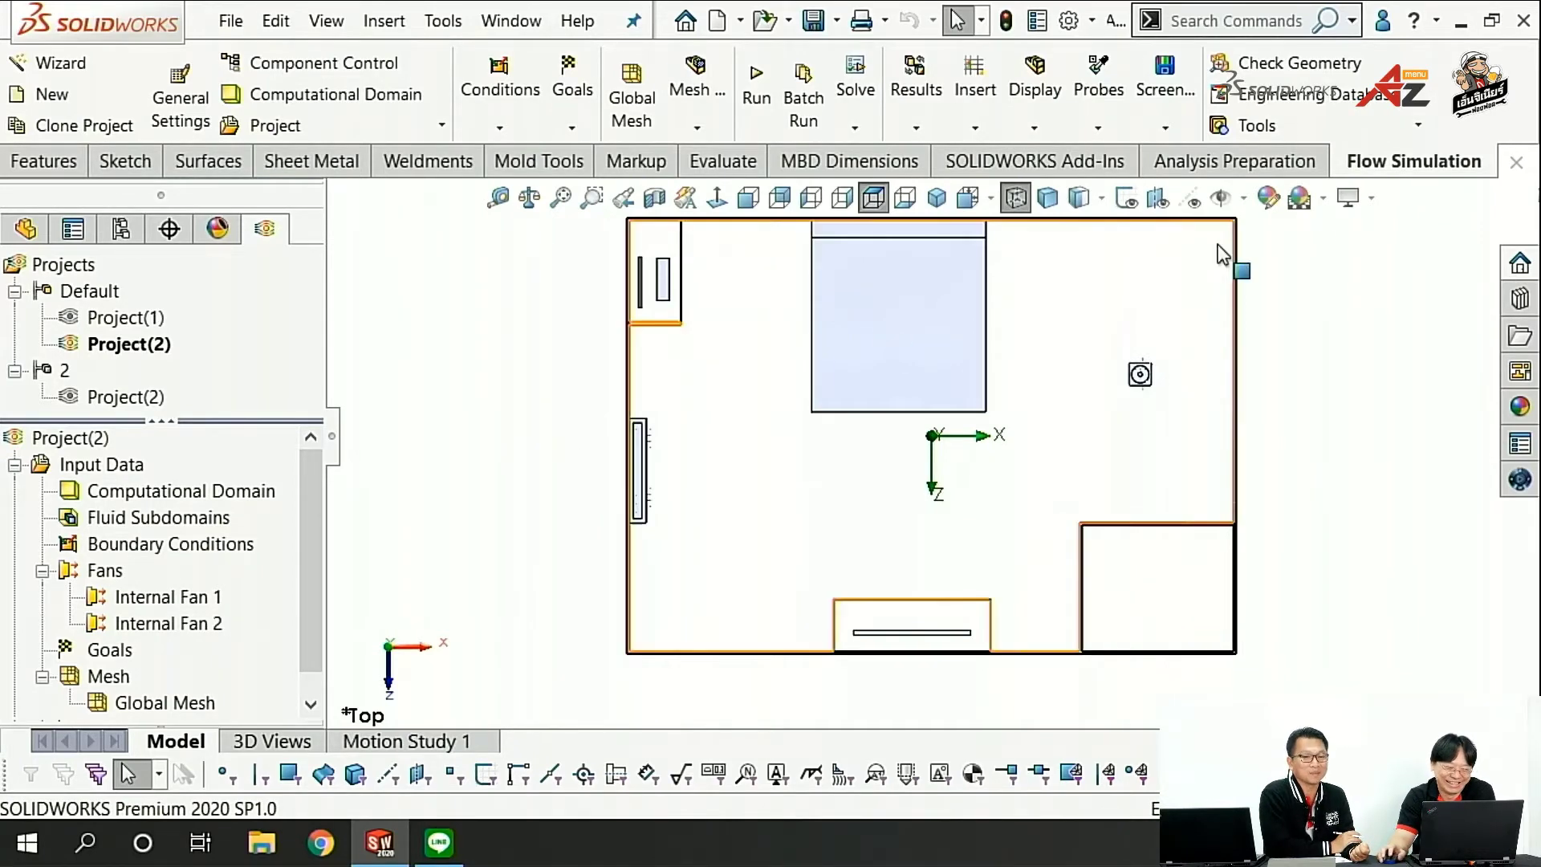
key("f")
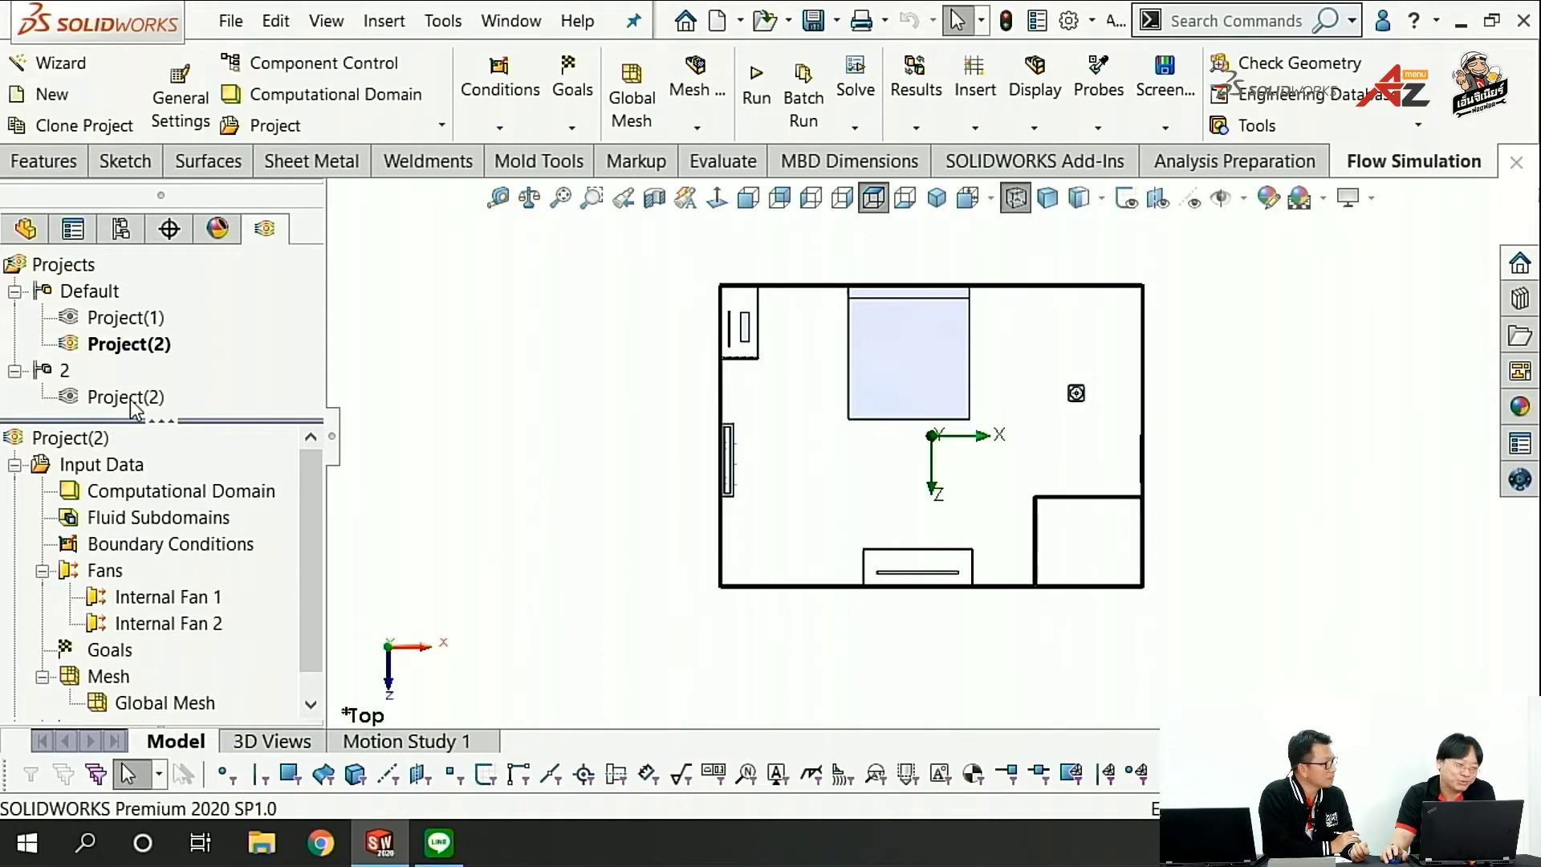
Step: Clone Project(2) into Project(3), selecting configuration 2 as its configuration
right_click(130, 398)
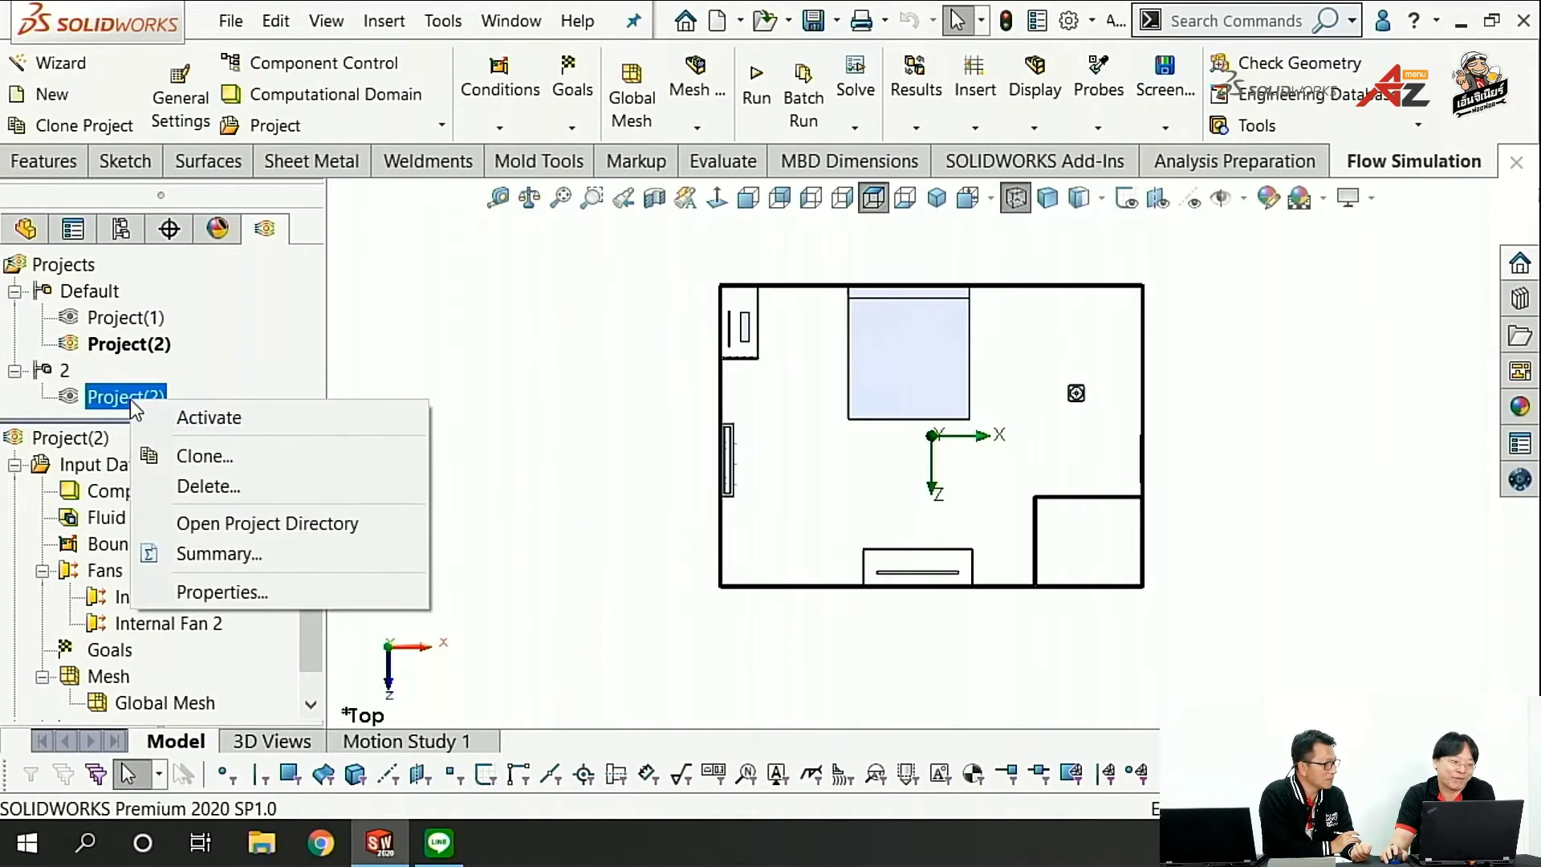
left_click(211, 467)
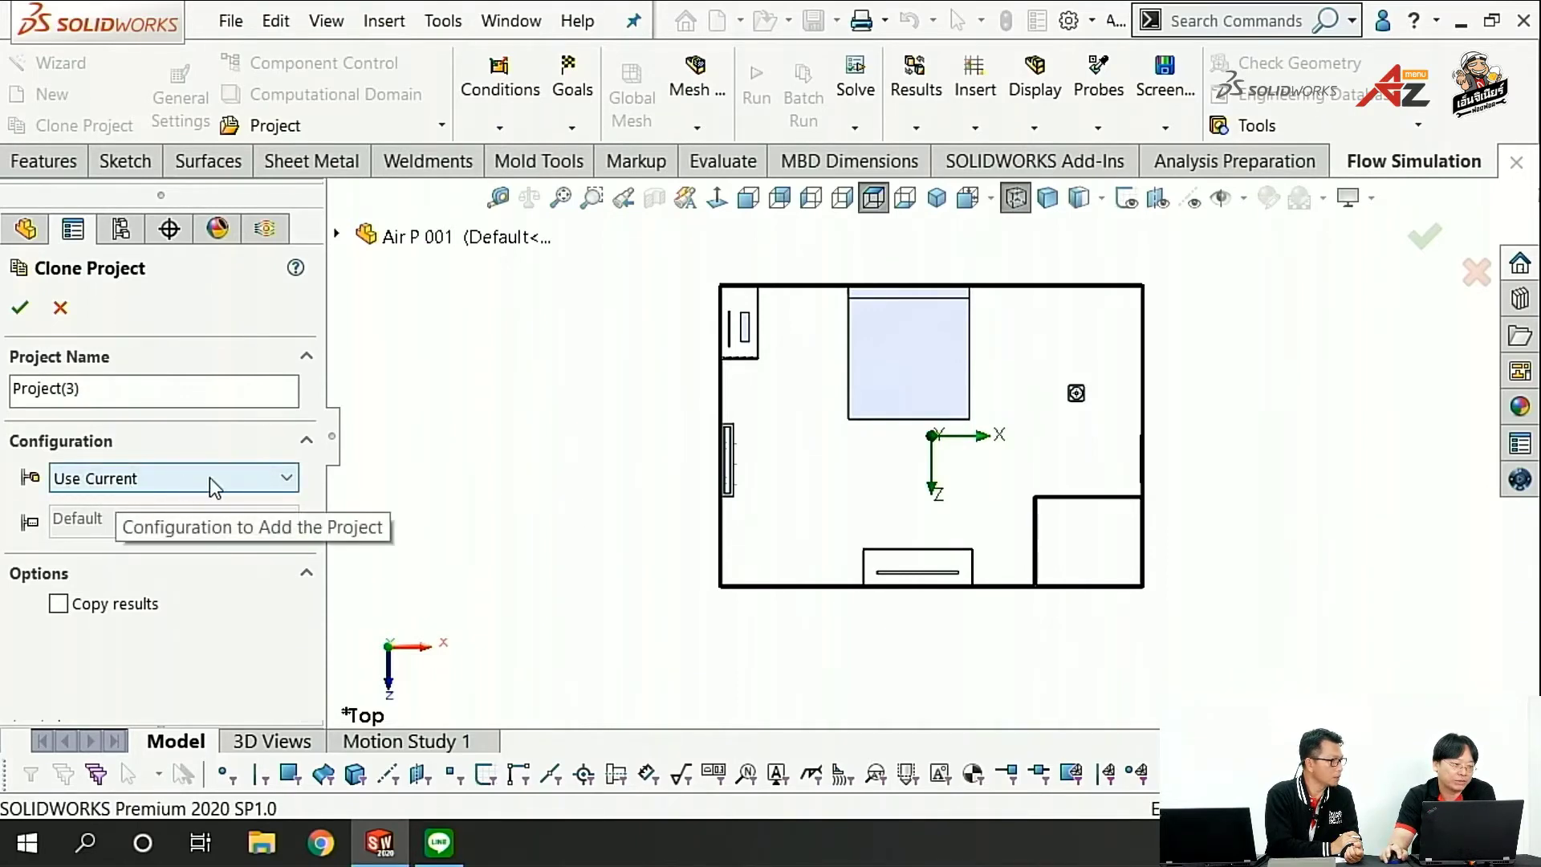
left_click(287, 479)
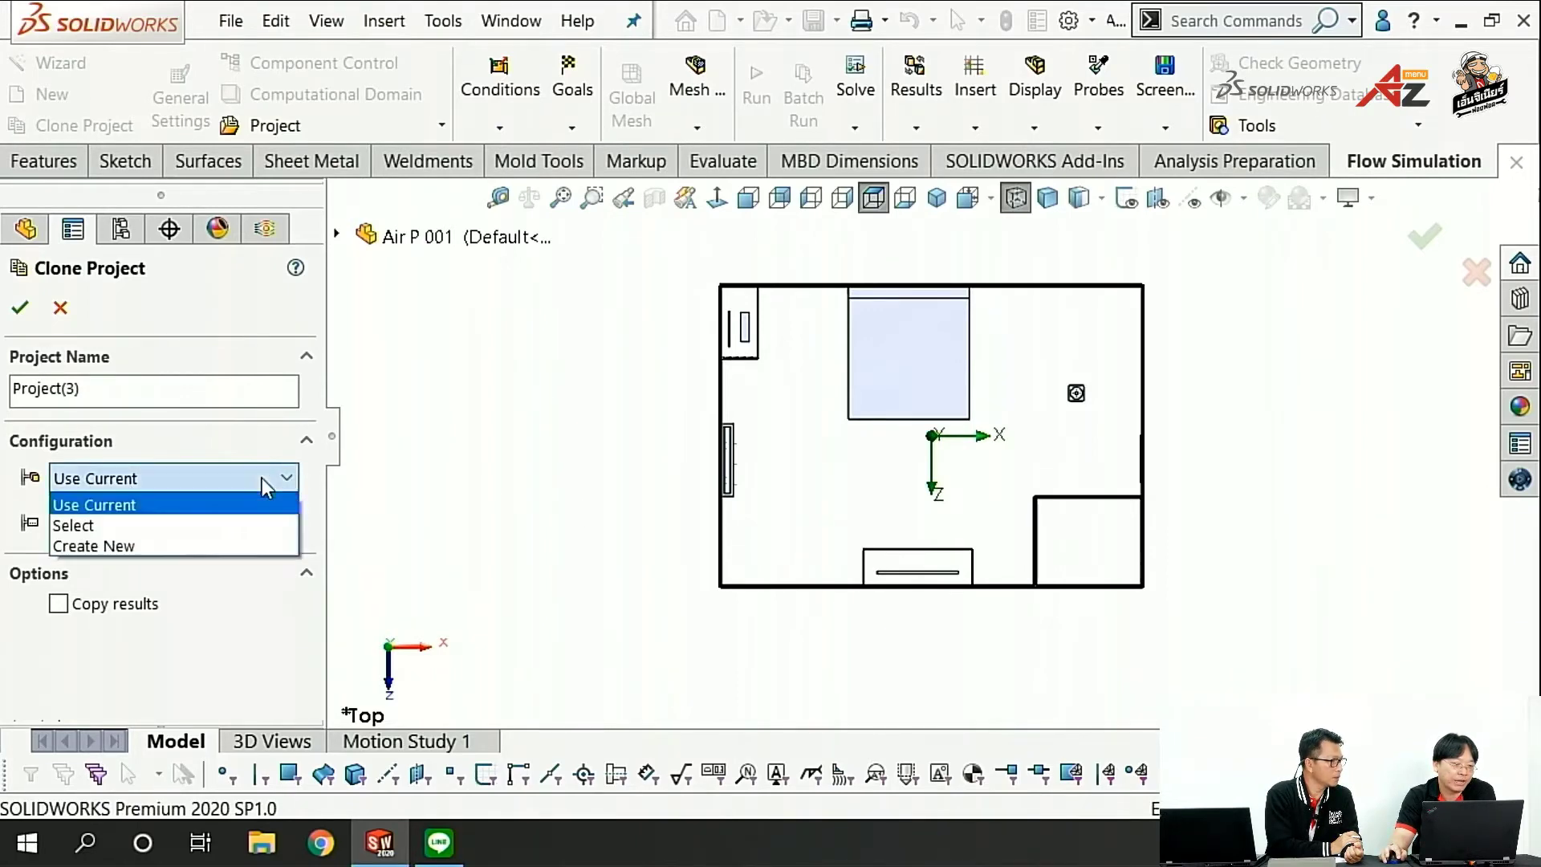
left_click(175, 527)
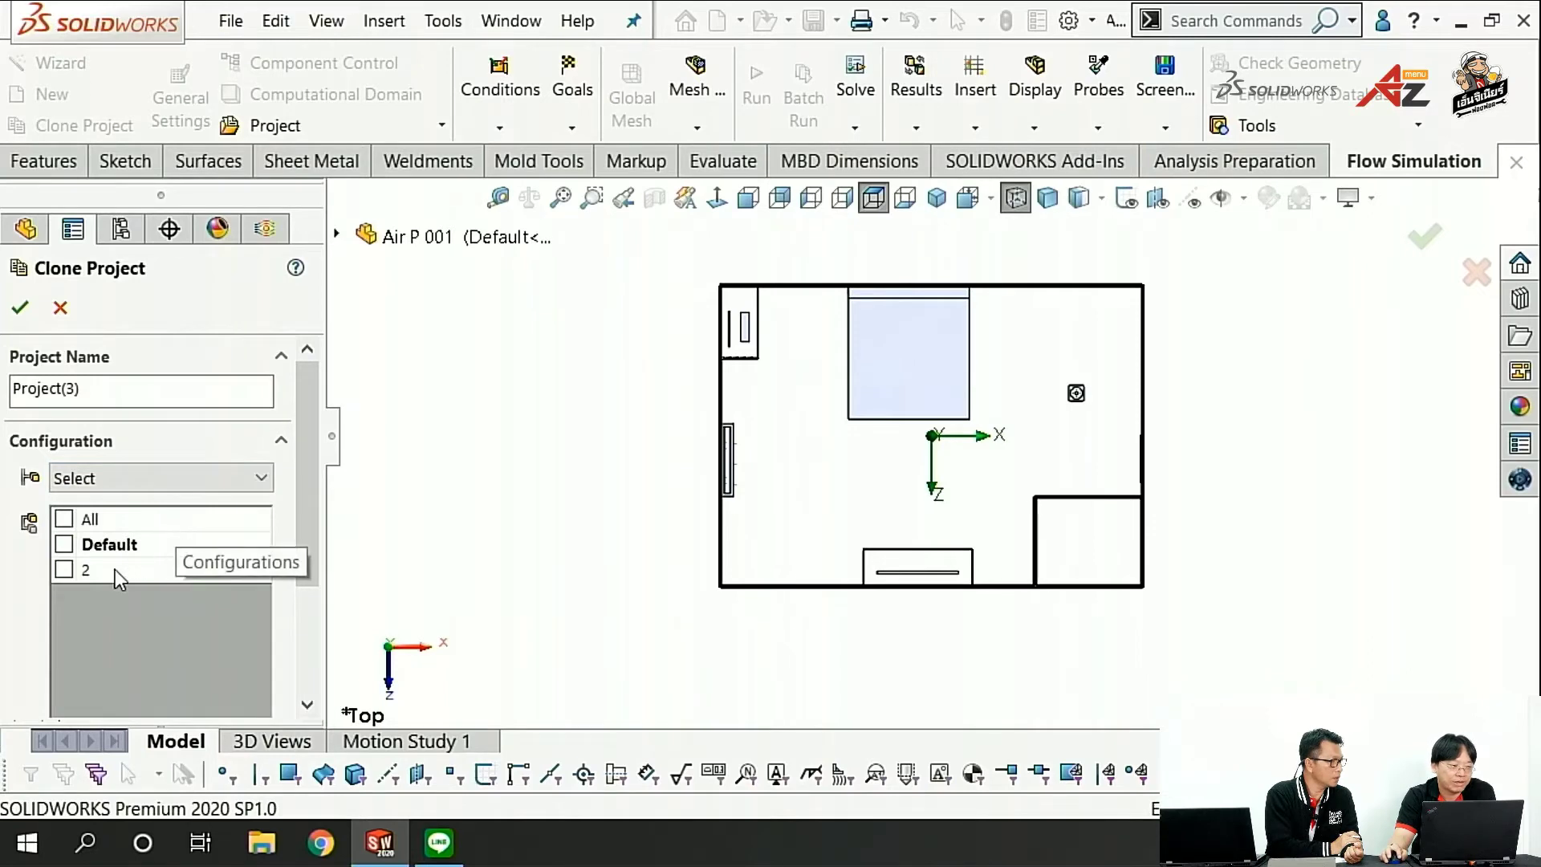
left_click(64, 569)
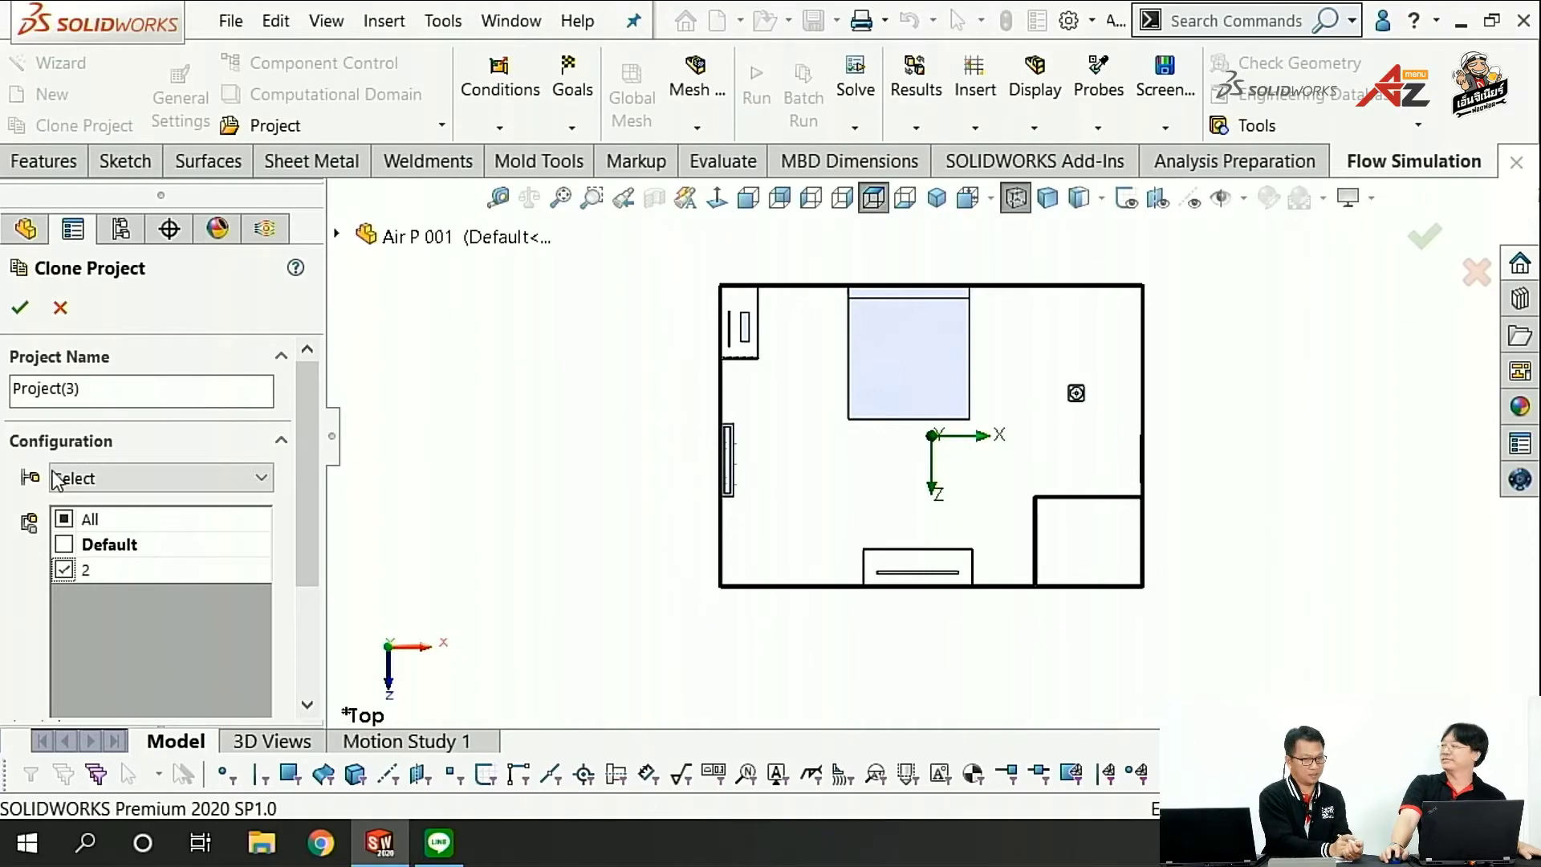
left_click(32, 309)
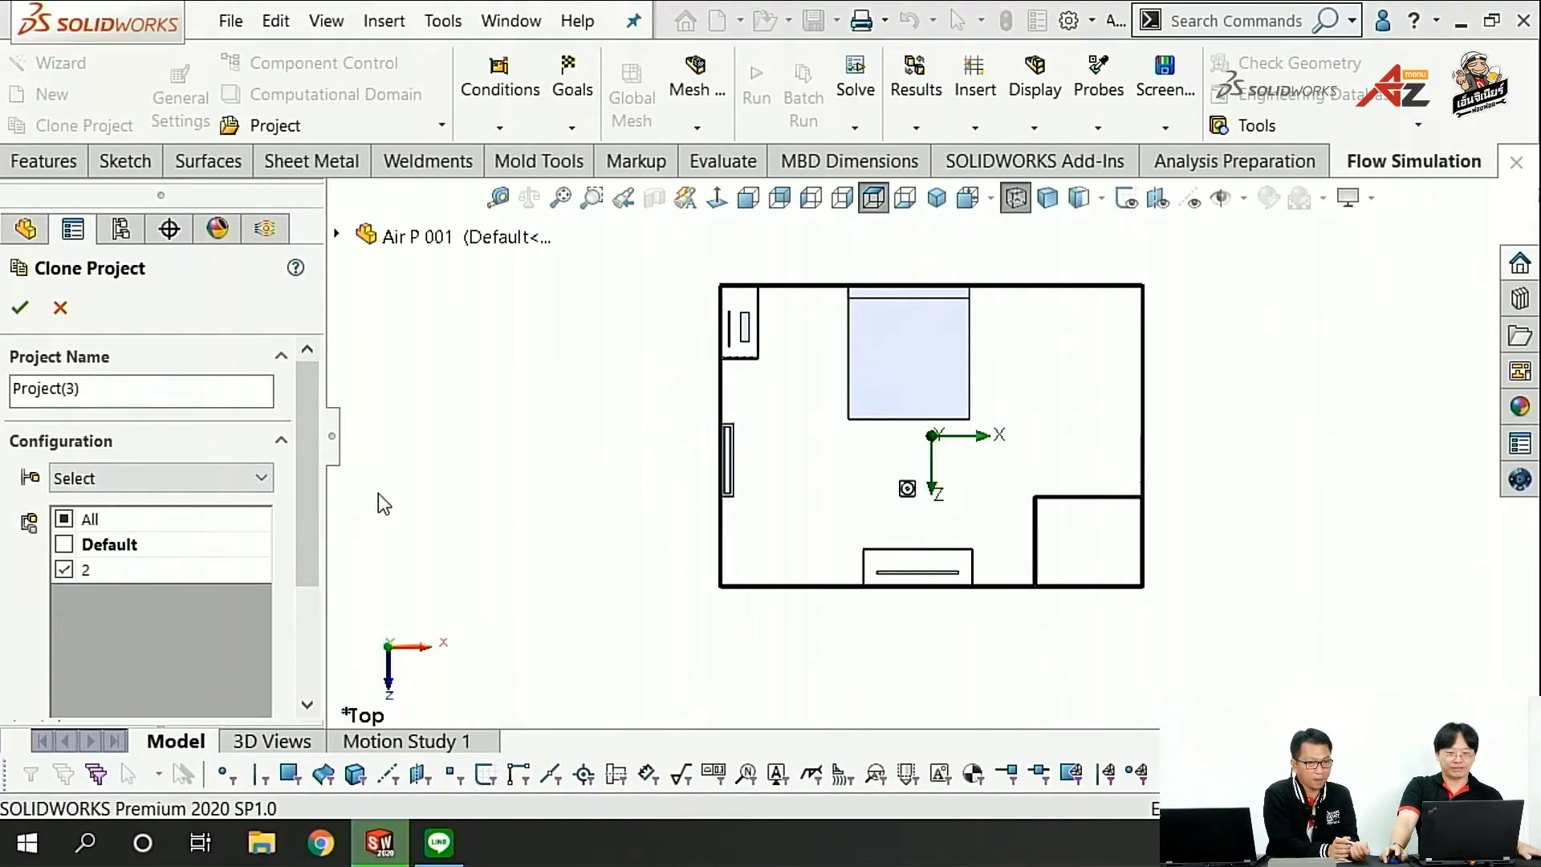
left_click(21, 308)
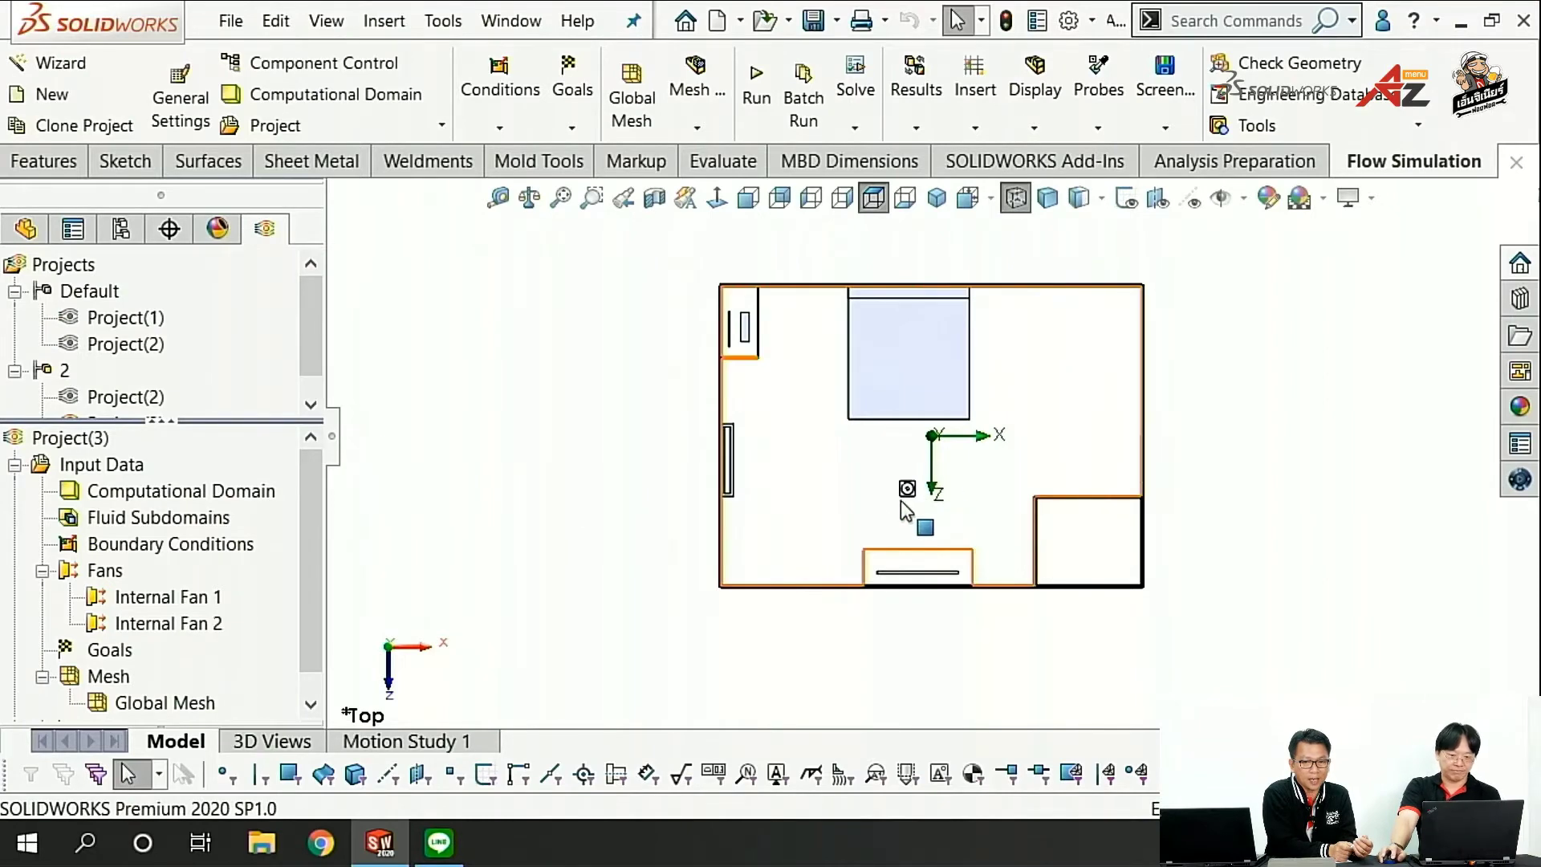
Step: Enlarge the project pane, activate Project(1), and select its Flow Trajectories 1 and 3 plots
scroll(311, 562, "down", 1)
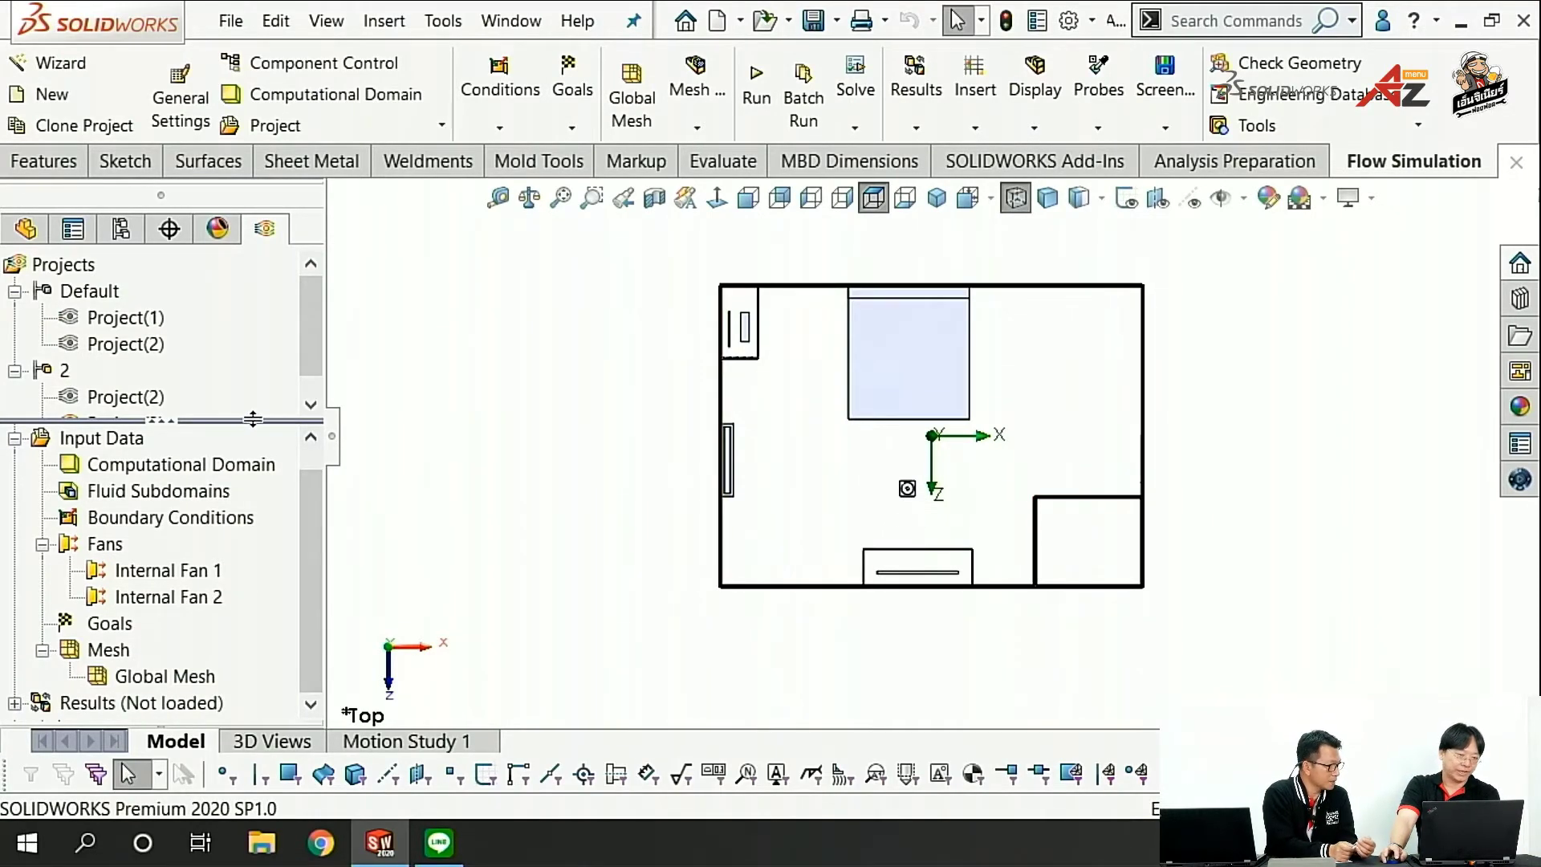
mouse_move(250, 420)
left_mouse_down()
mouse_move(251, 467)
mouse_move(254, 452)
left_mouse_up()
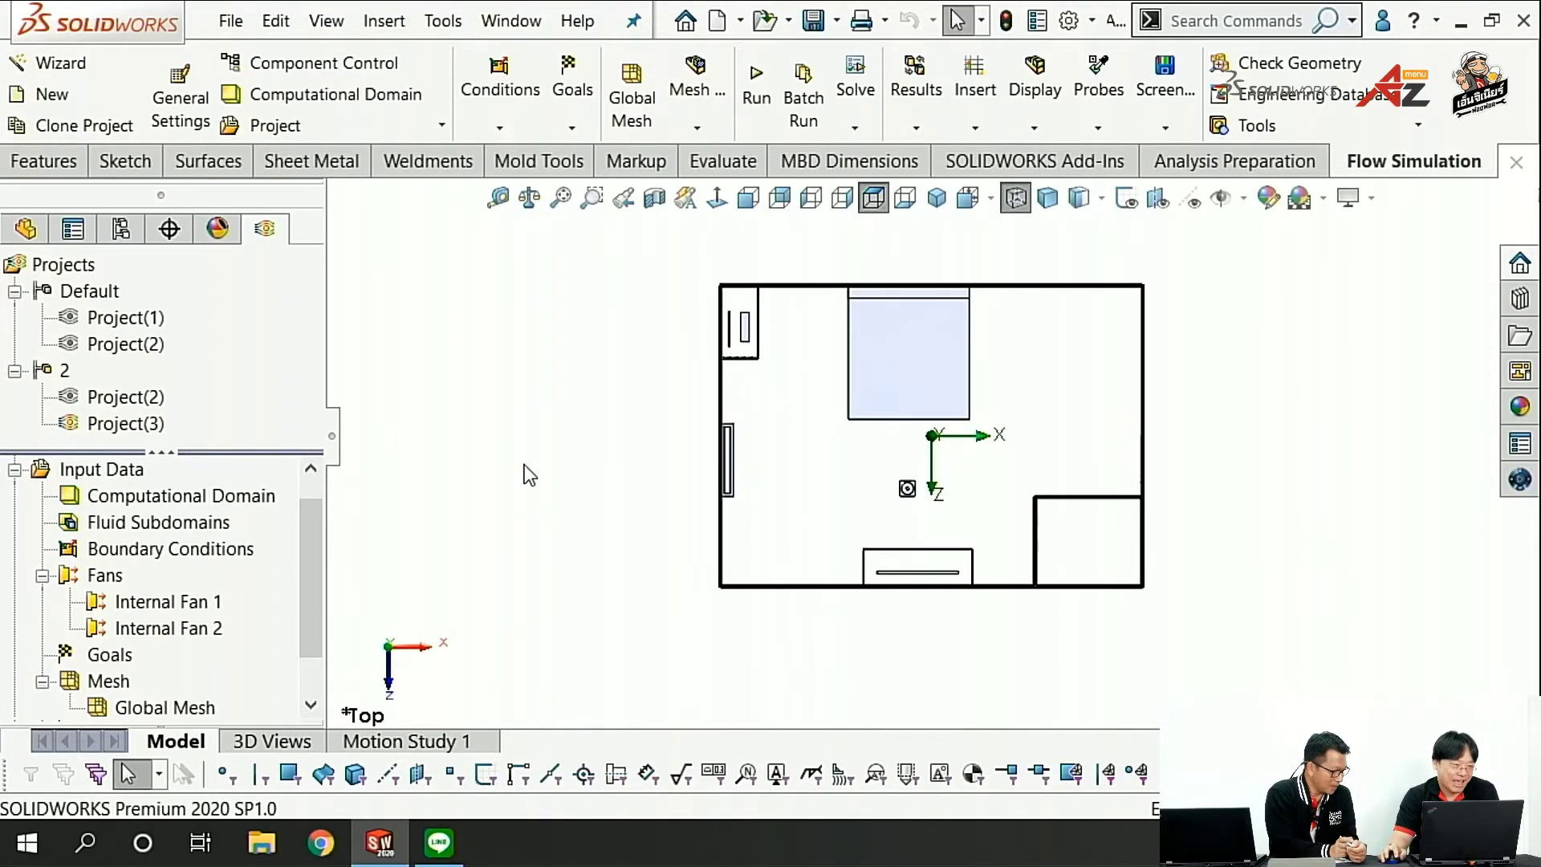
double_click(119, 325)
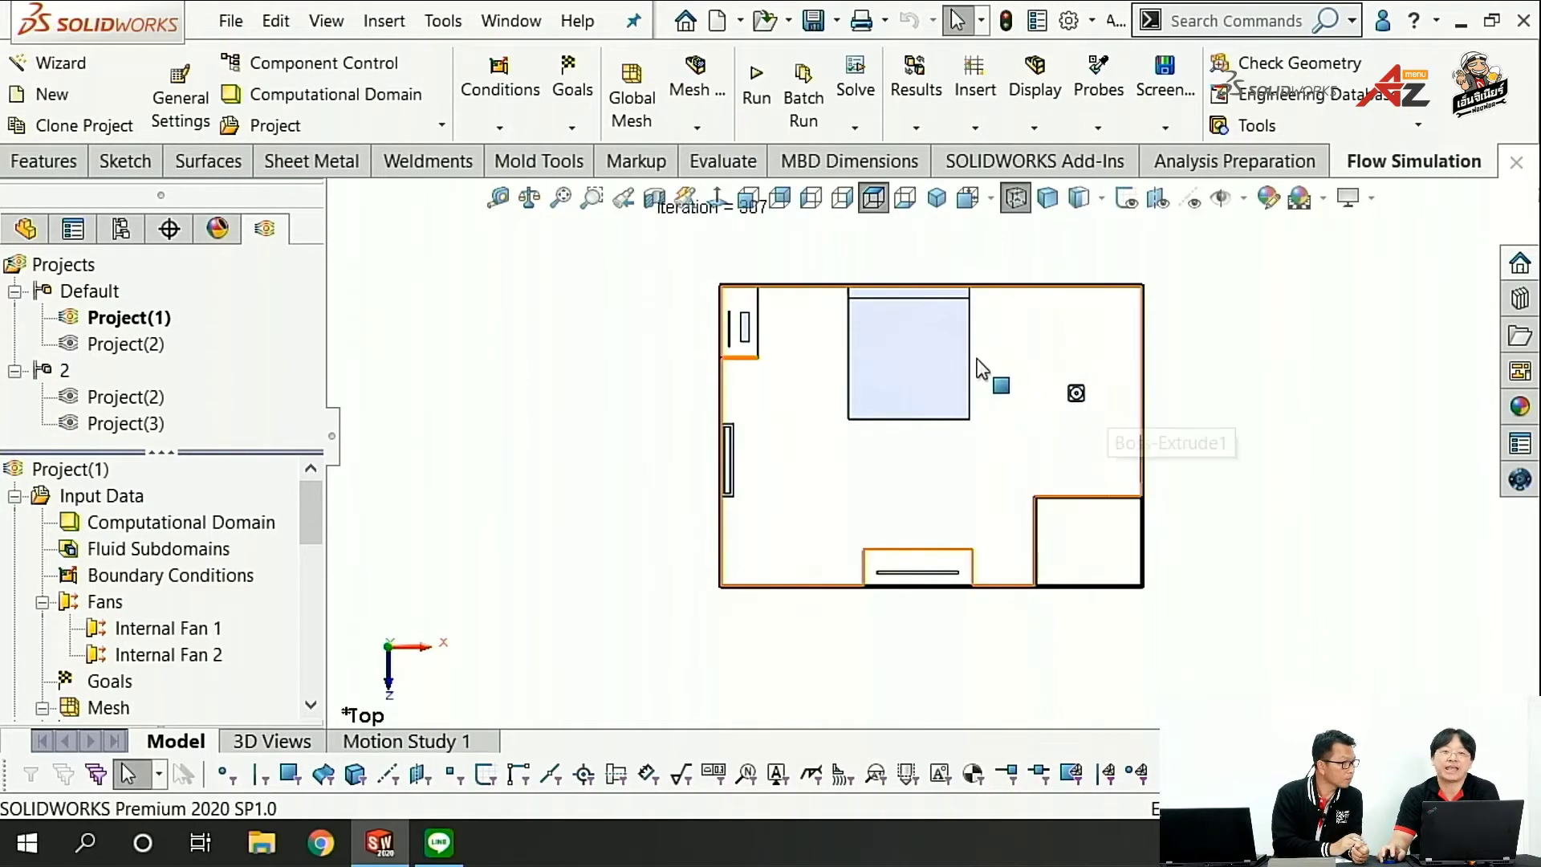
left_click_drag(309, 520, 316, 618)
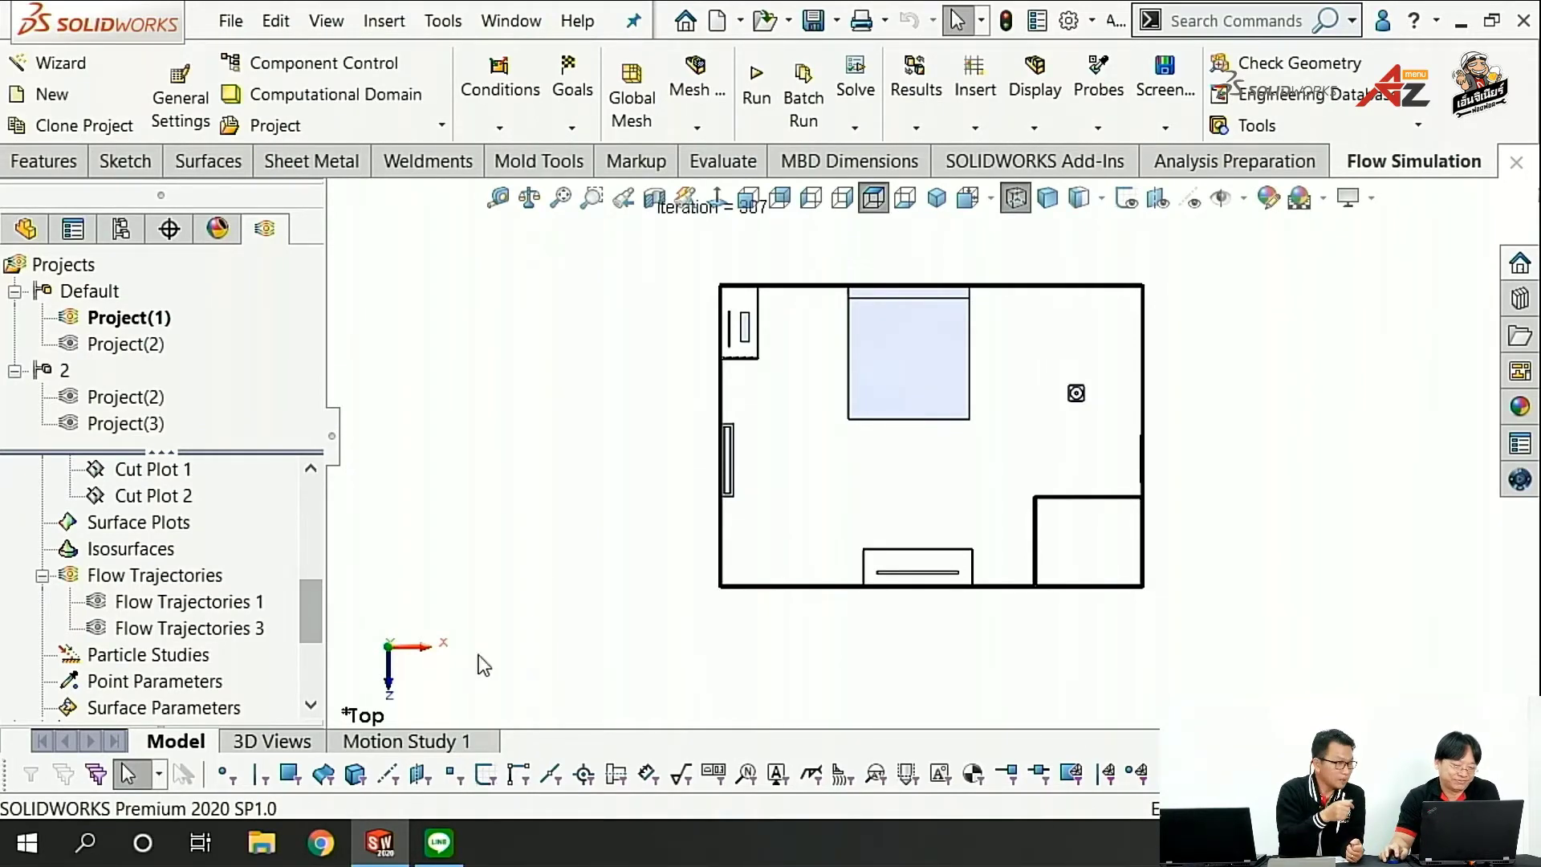
left_click(238, 608)
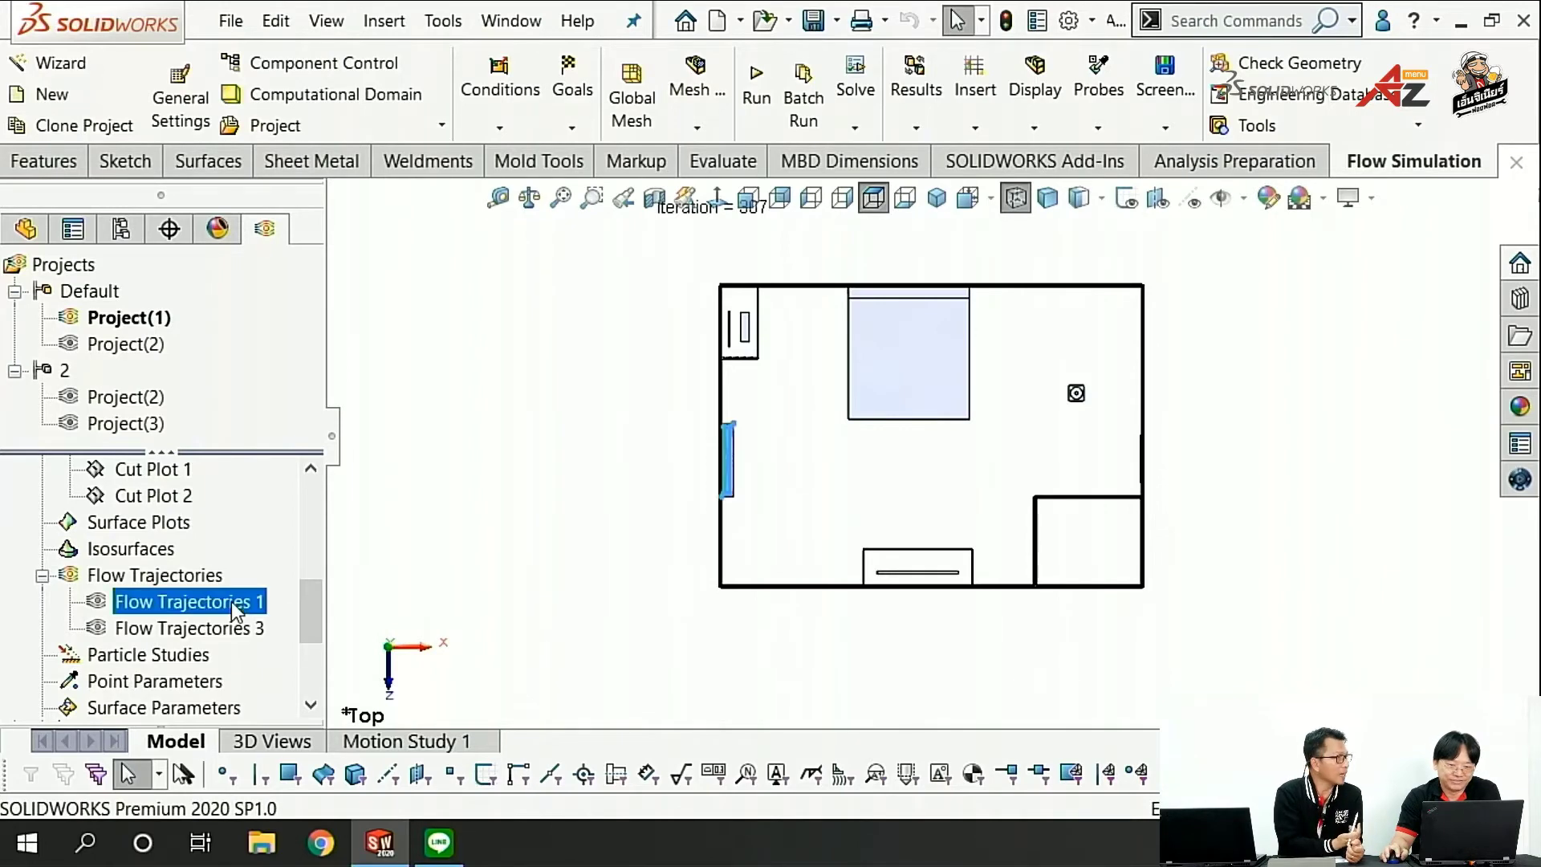
left_click(229, 631)
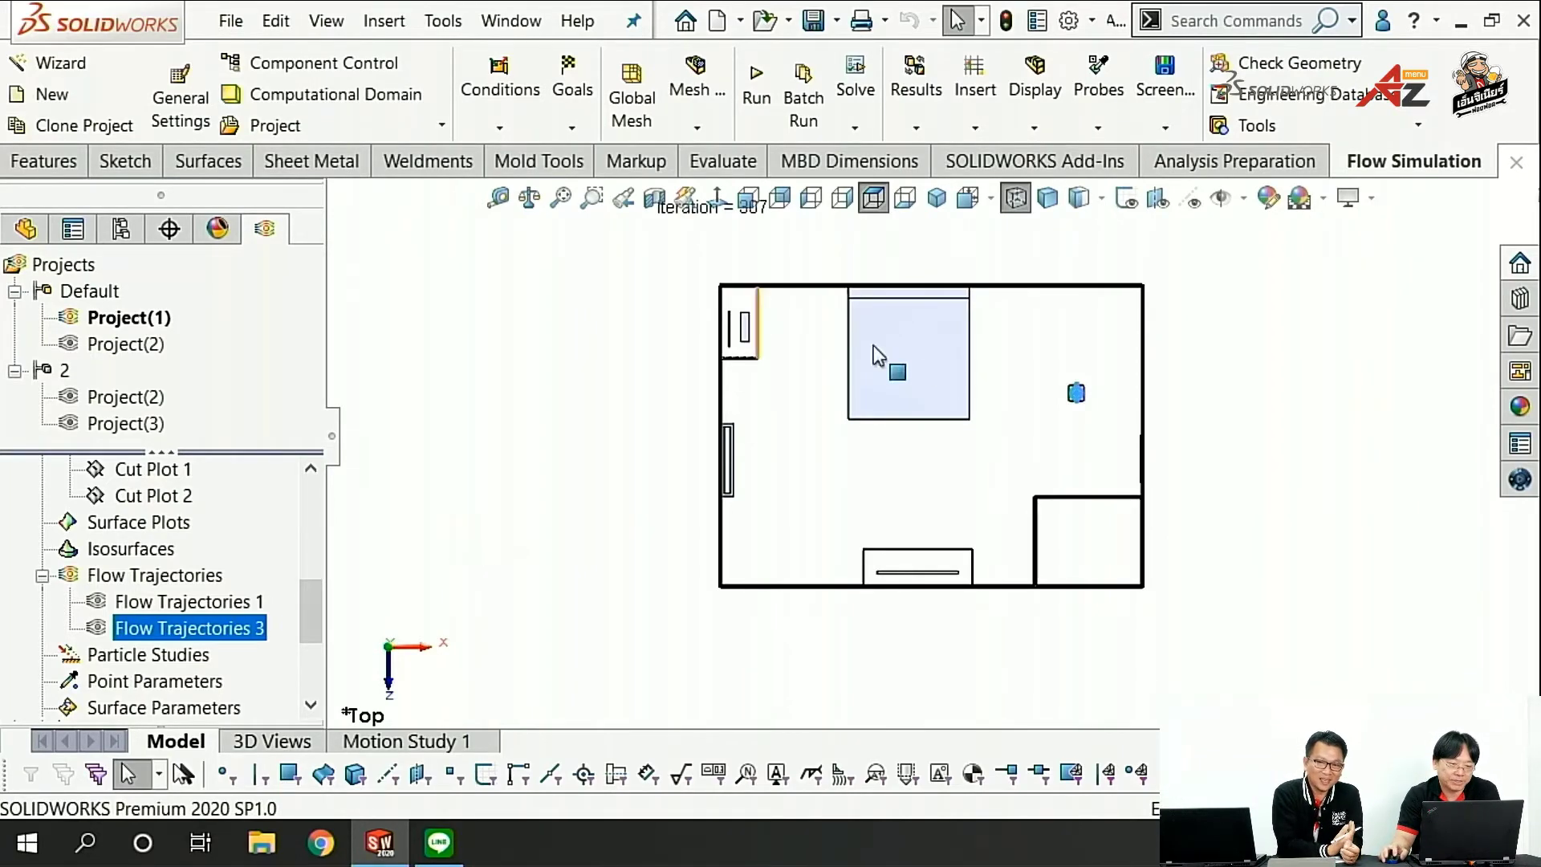
Step: Show the Flow Trajectories 3 streamlines and pan the plot up slightly
right_click(176, 631)
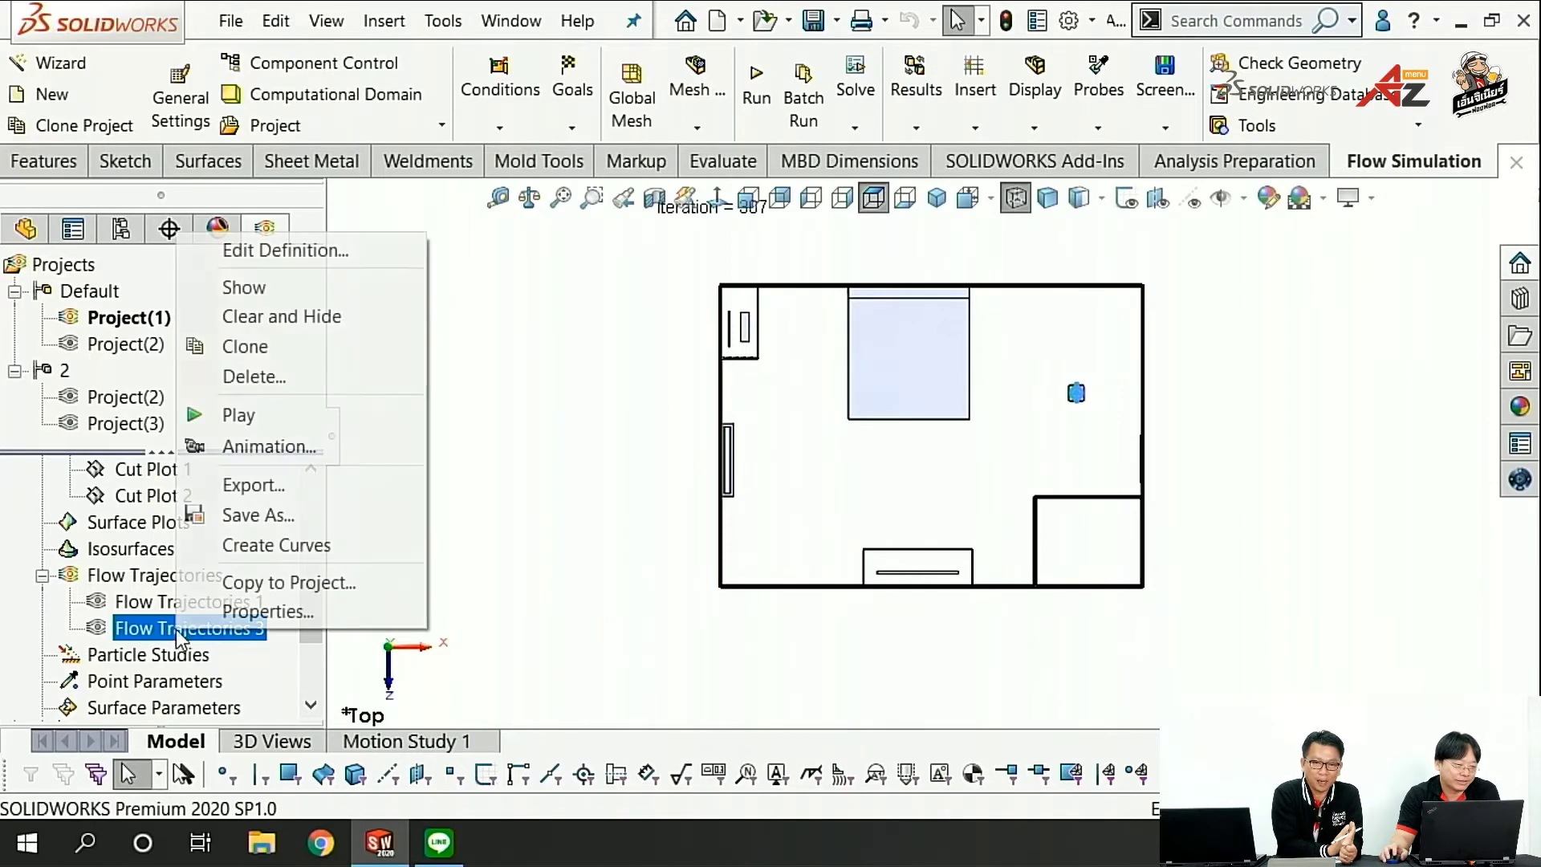
left_click(253, 287)
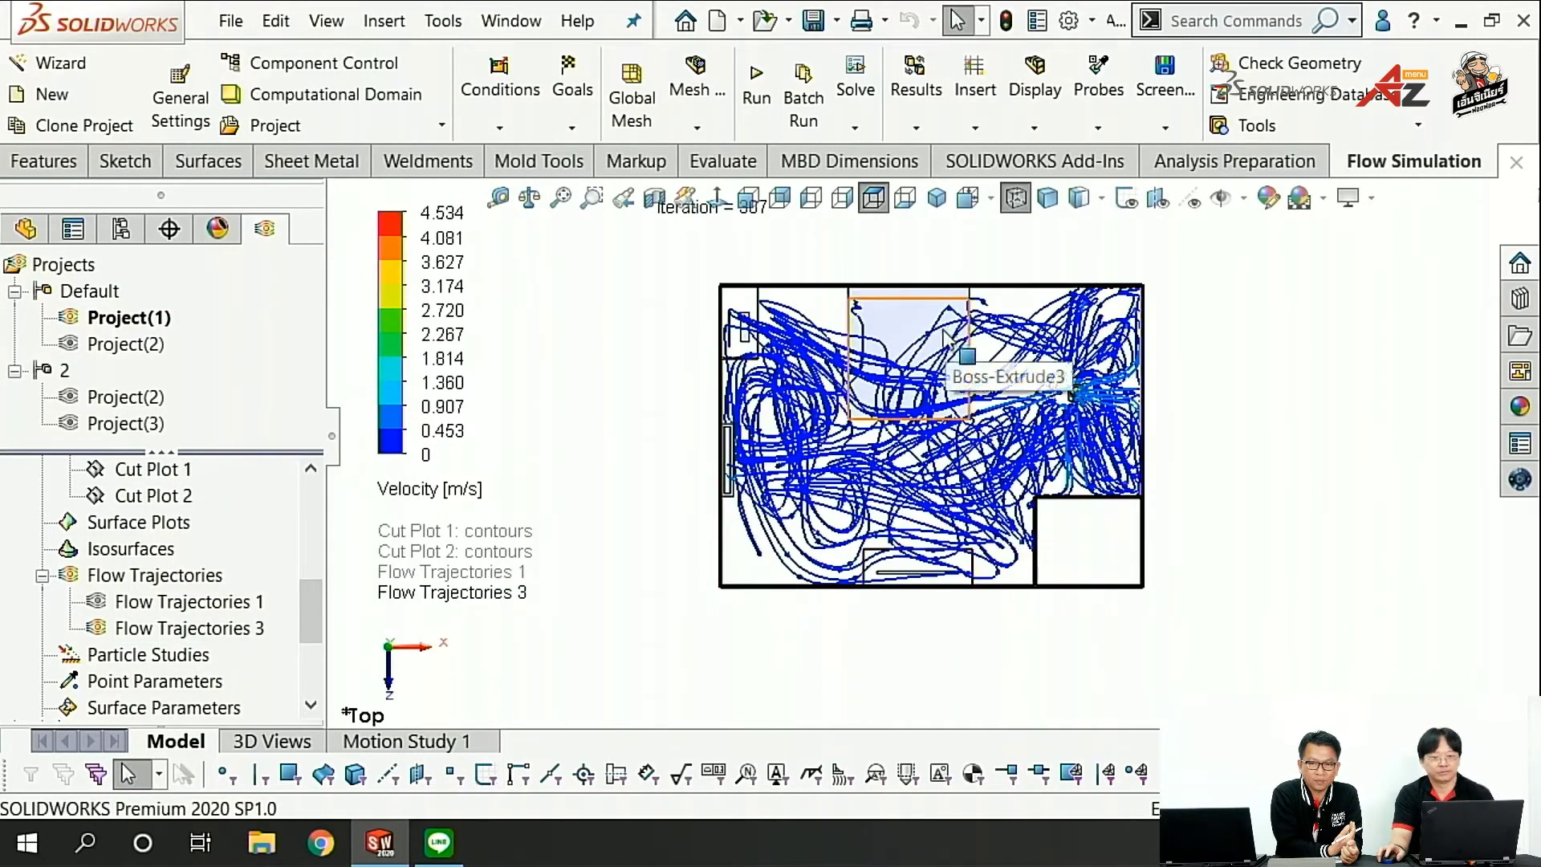
scroll(1003, 385, "down", 2)
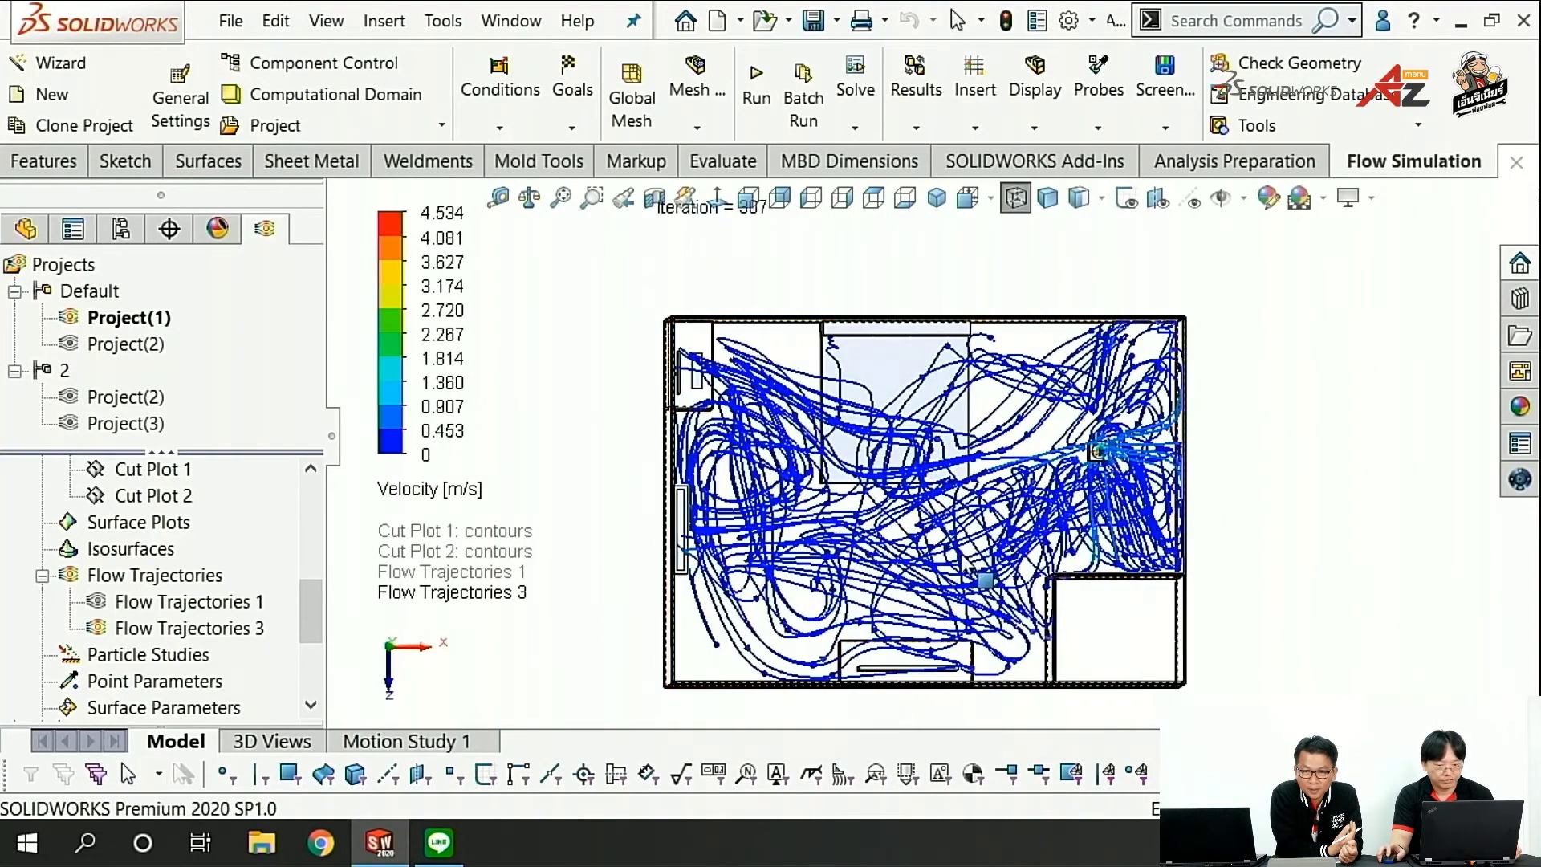
middle_click_drag(969, 571, 971, 542, "ctrl")
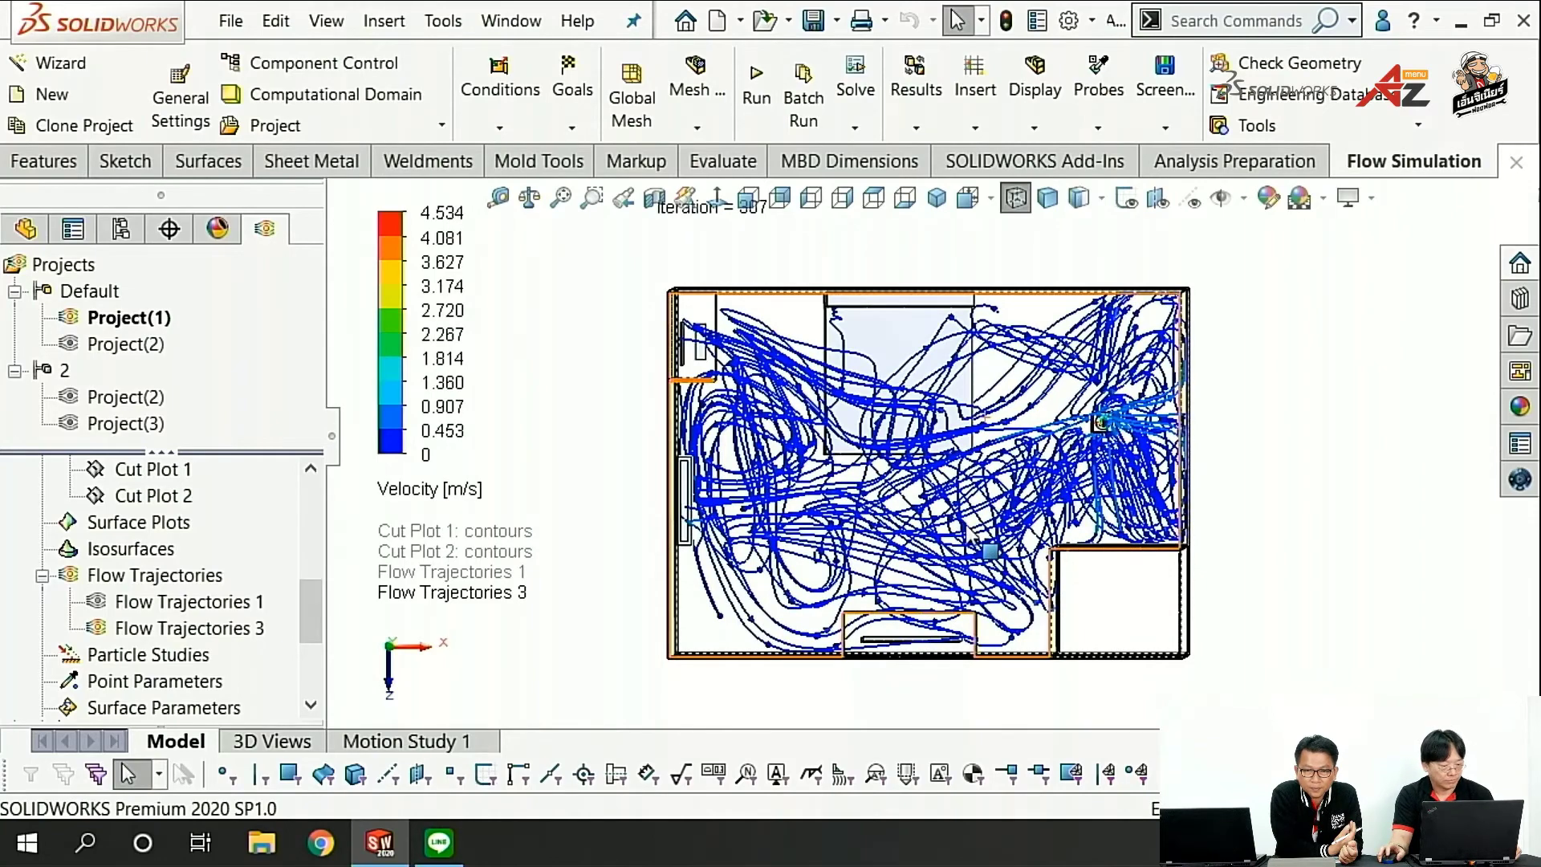
Step: Zoom the view, leave zoom mode, and activate Project(2) under Default
scroll(967, 529, "down", 1)
scroll(963, 514, "down", 1)
scroll(958, 497, "down", 1)
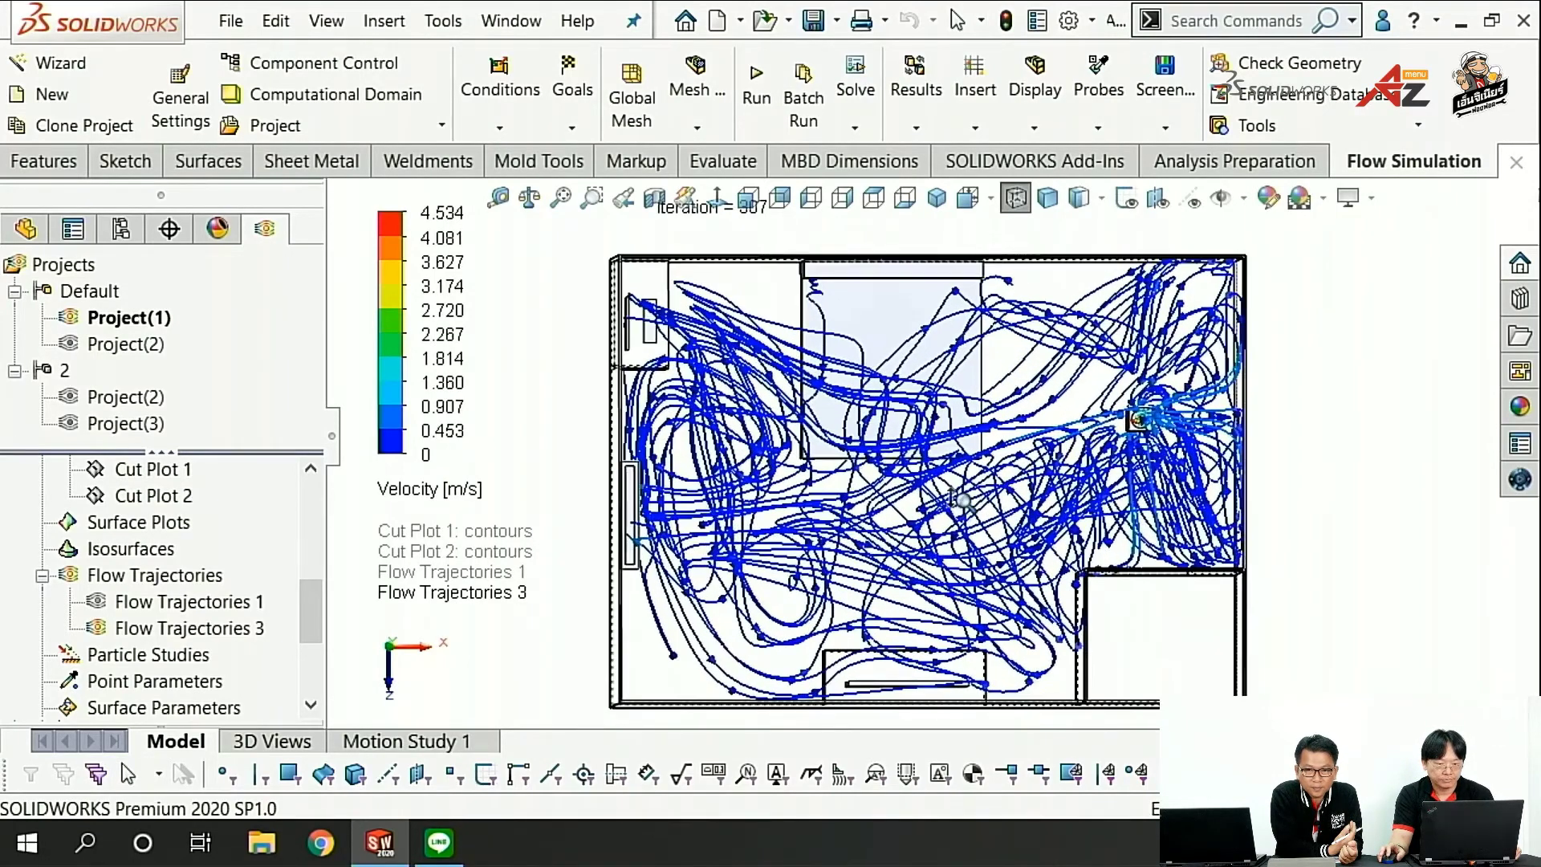
key("Escape")
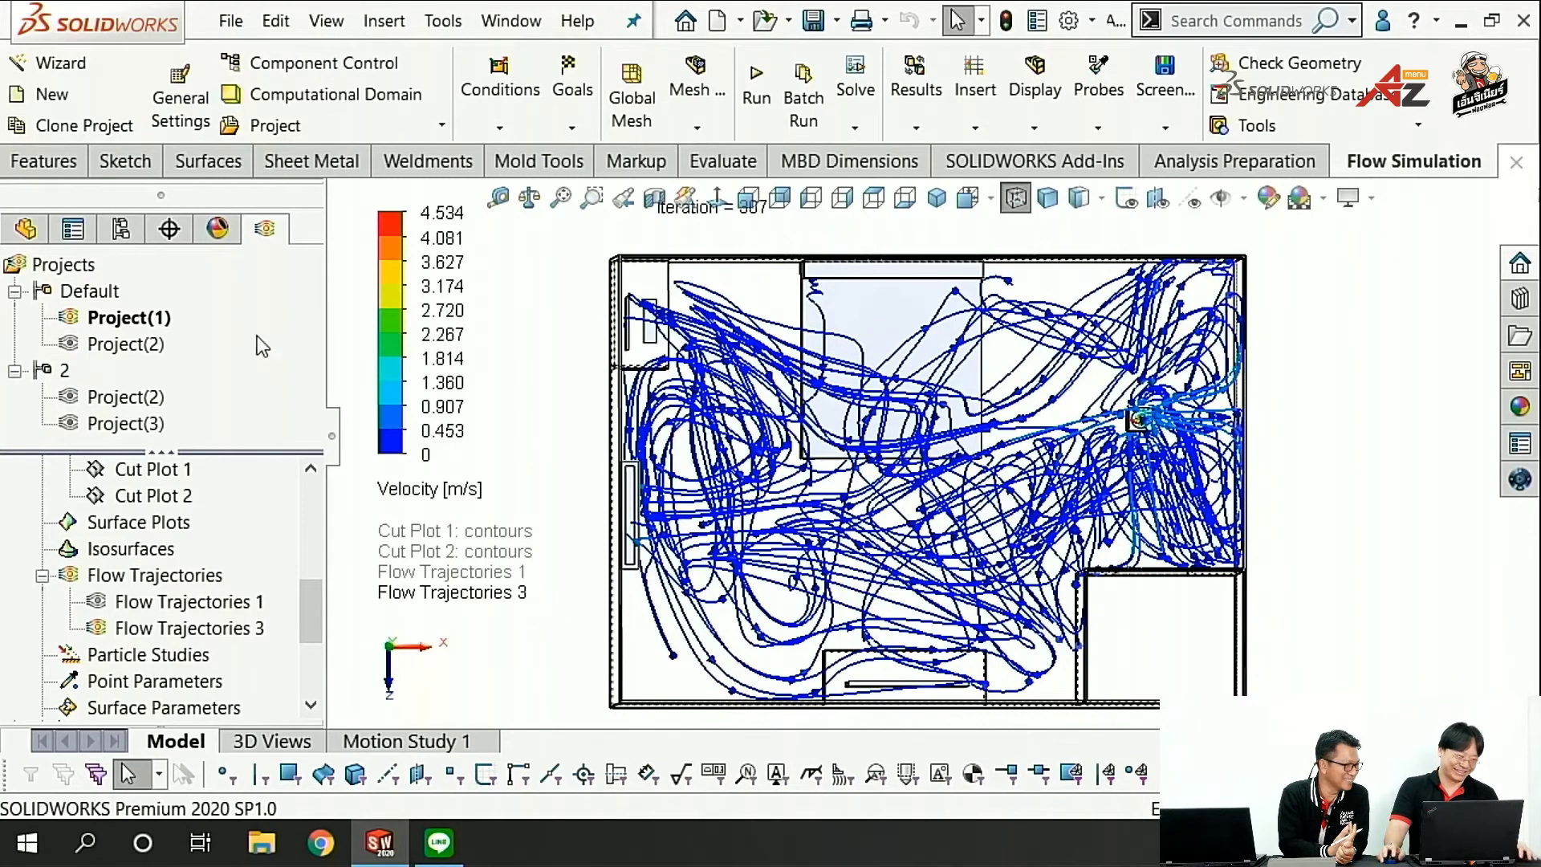
double_click(126, 344)
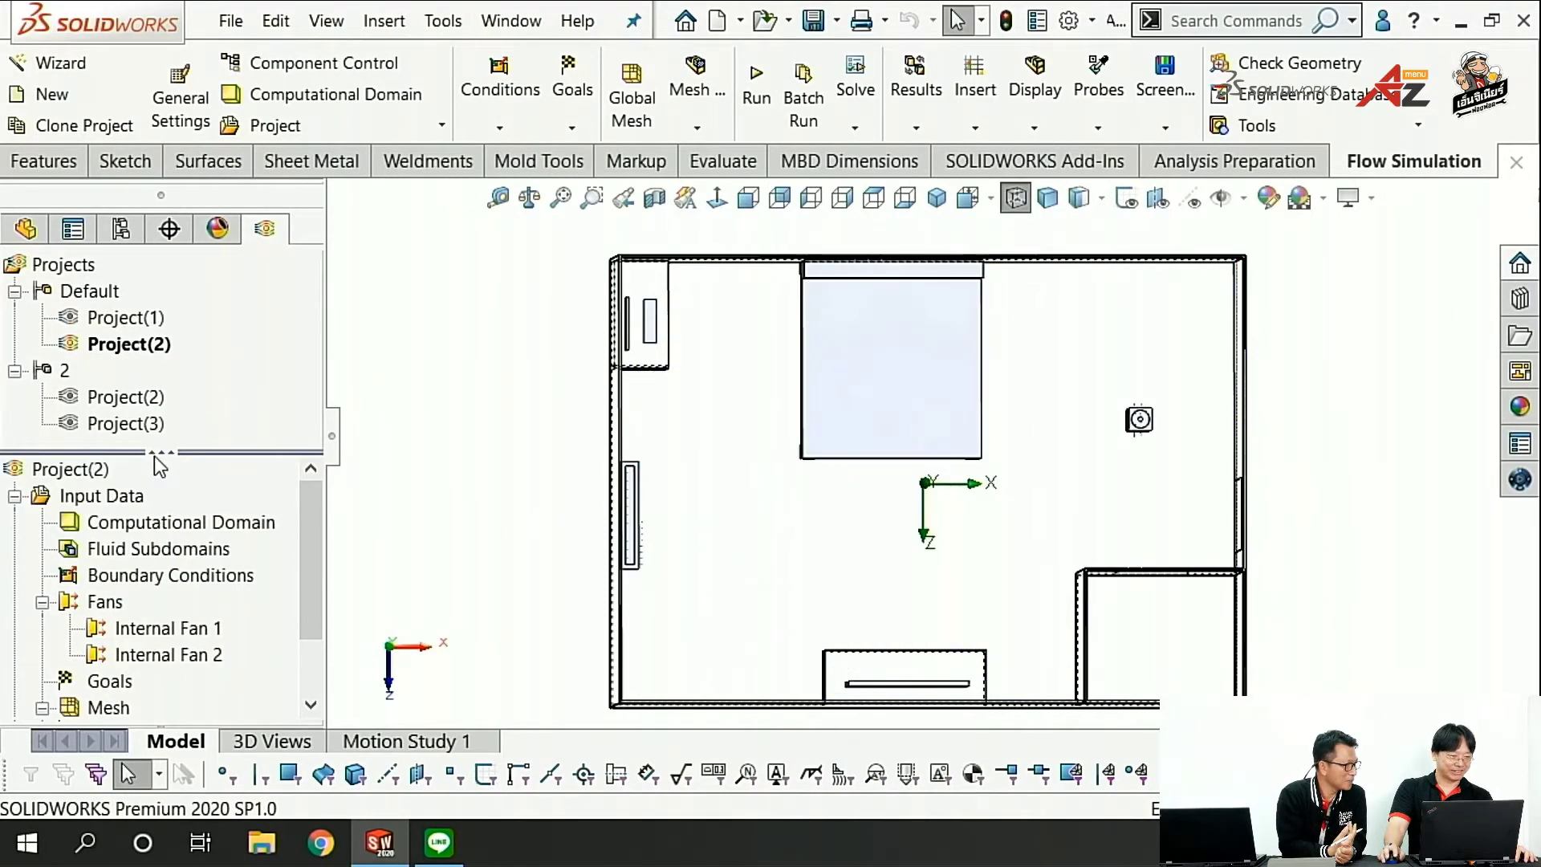
Step: Hide the global coordinate system triad for Project(2)
right_click(96, 462)
right_click(71, 468)
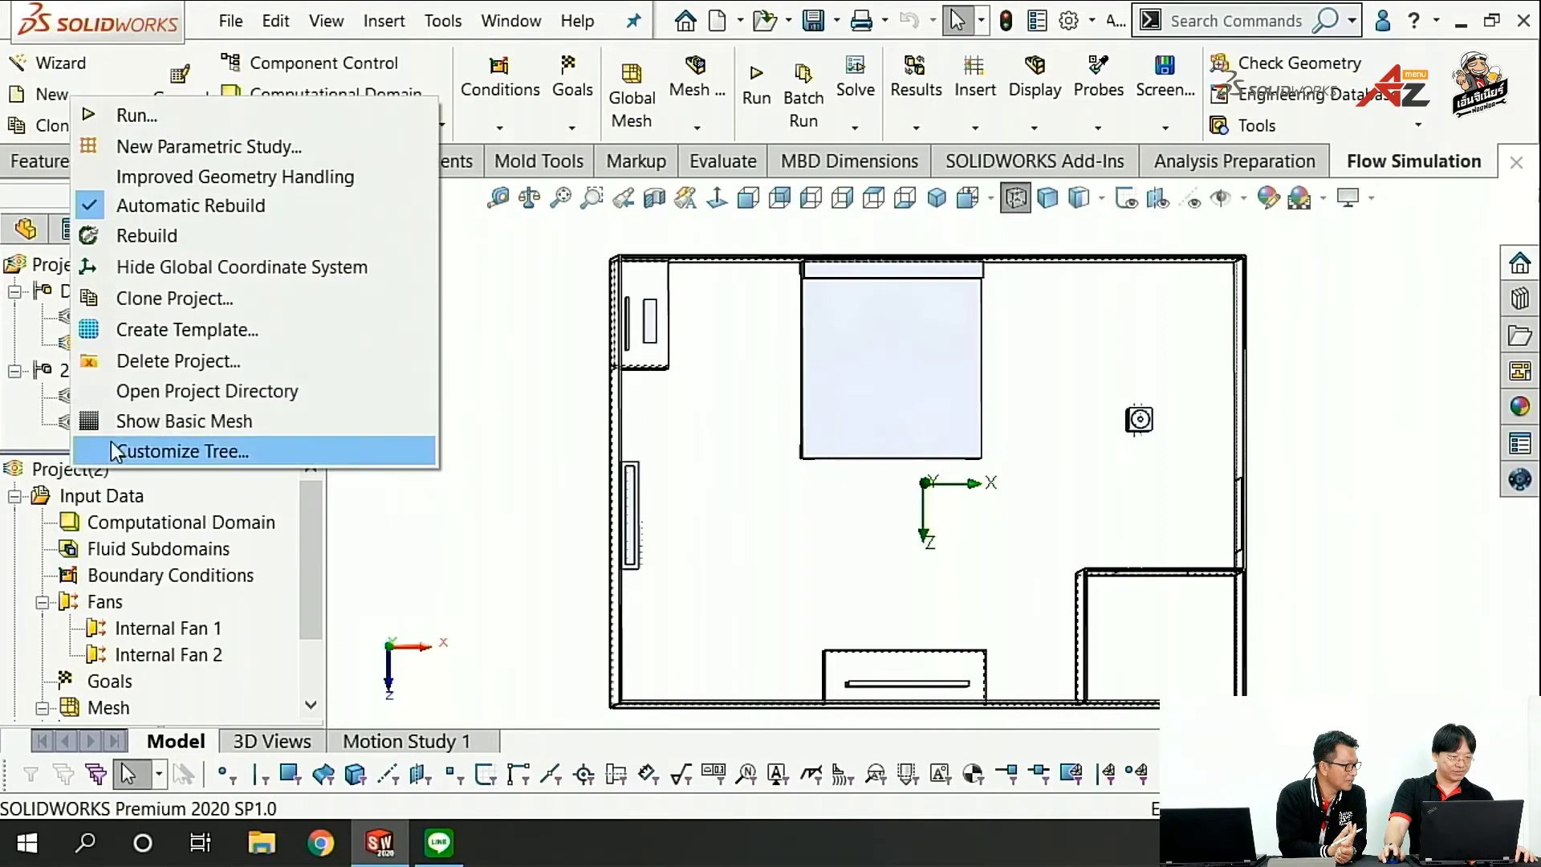
left_click(159, 265)
scroll(202, 580, "down", 1)
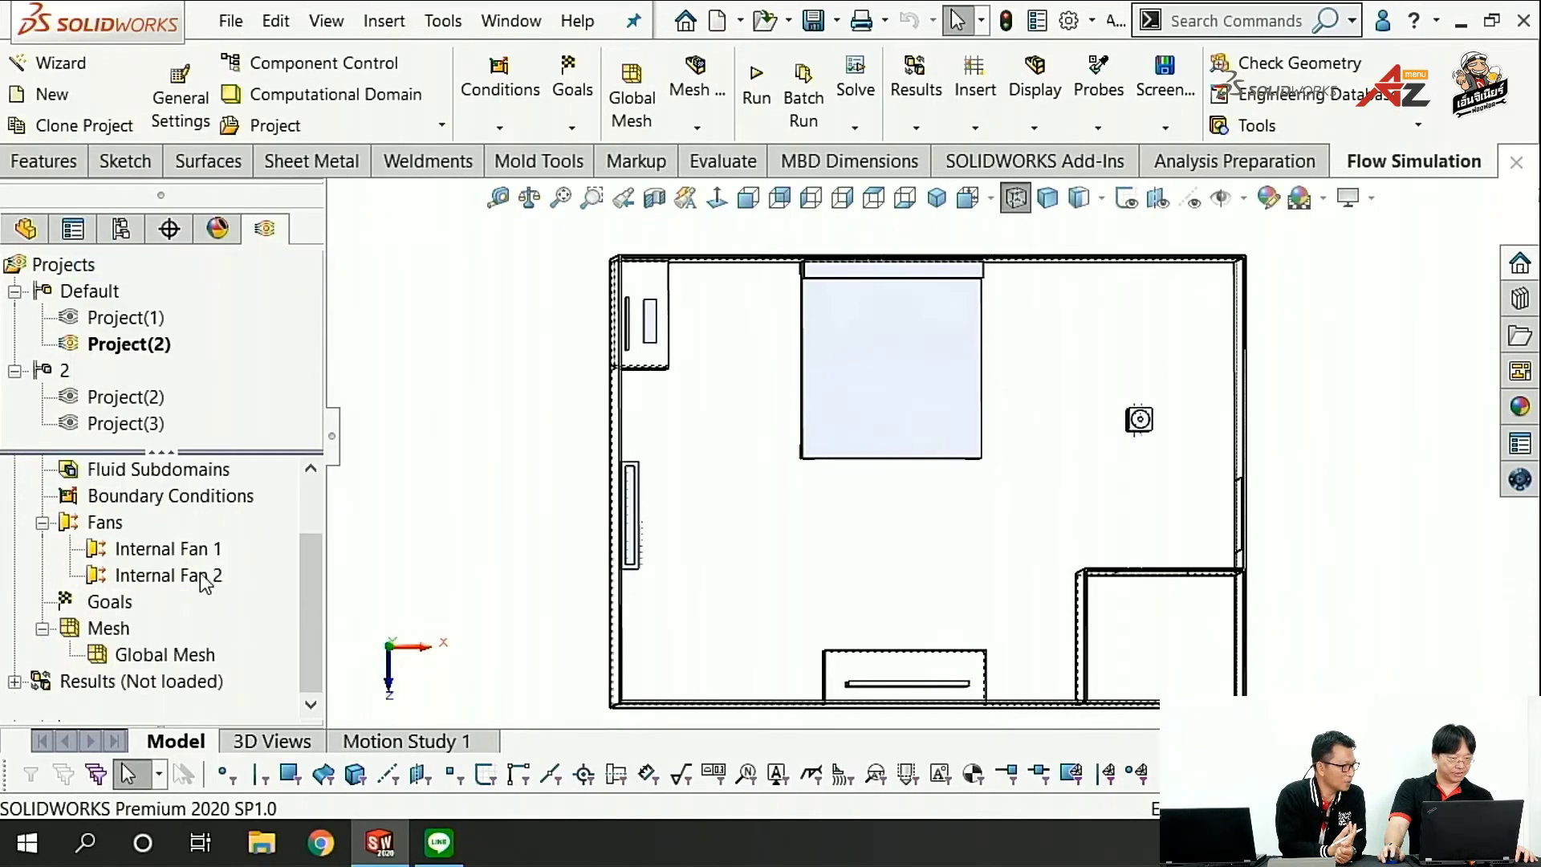
Step: Try loading Project(2)'s results, dismiss the missing-results message, and expand Results
right_click(140, 686)
left_click(241, 487)
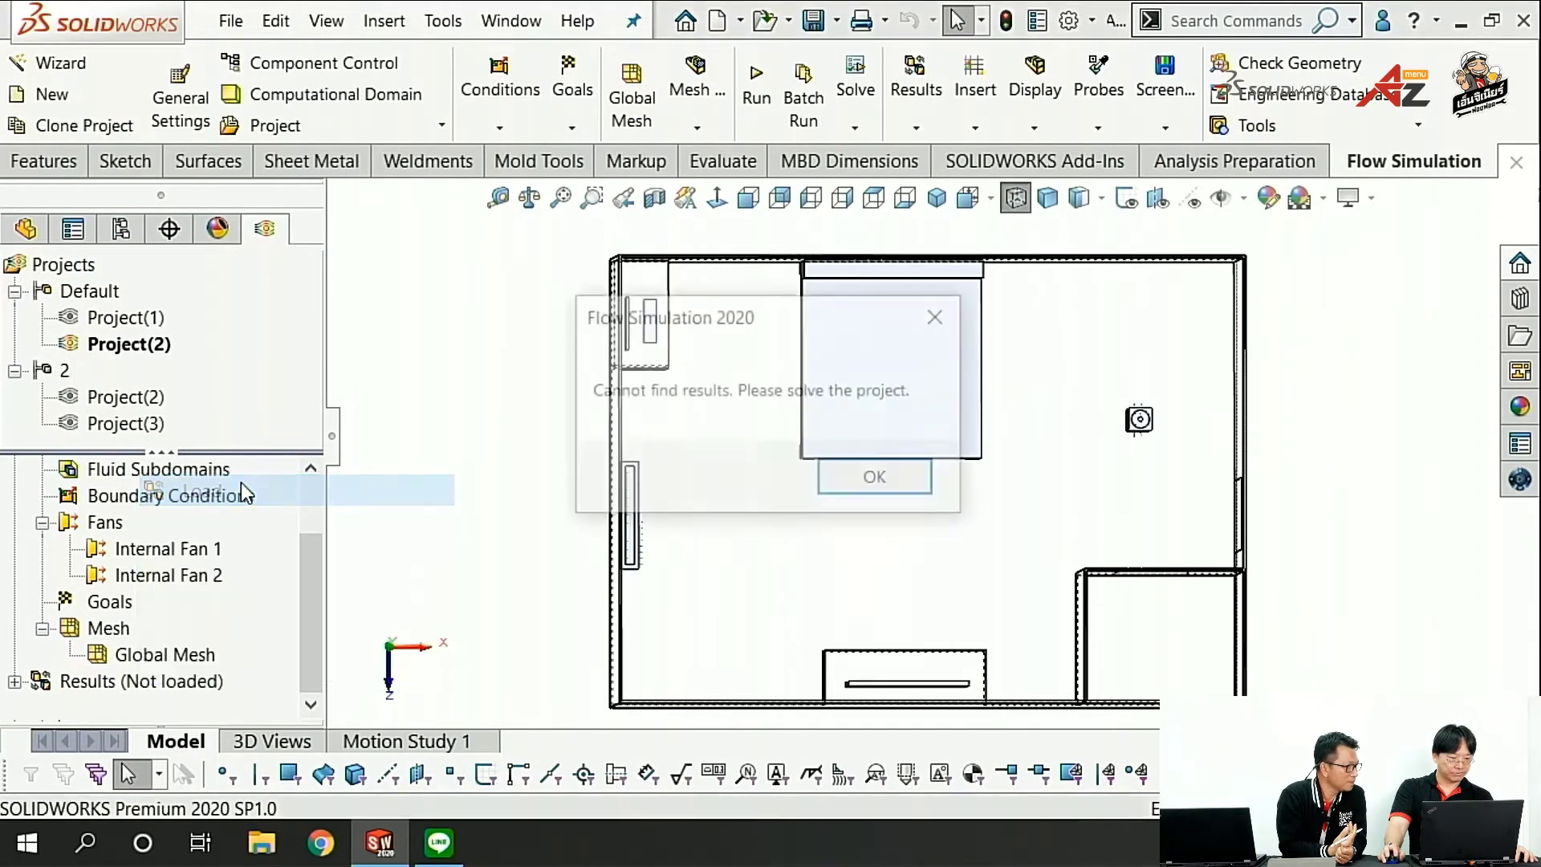
left_click(896, 488)
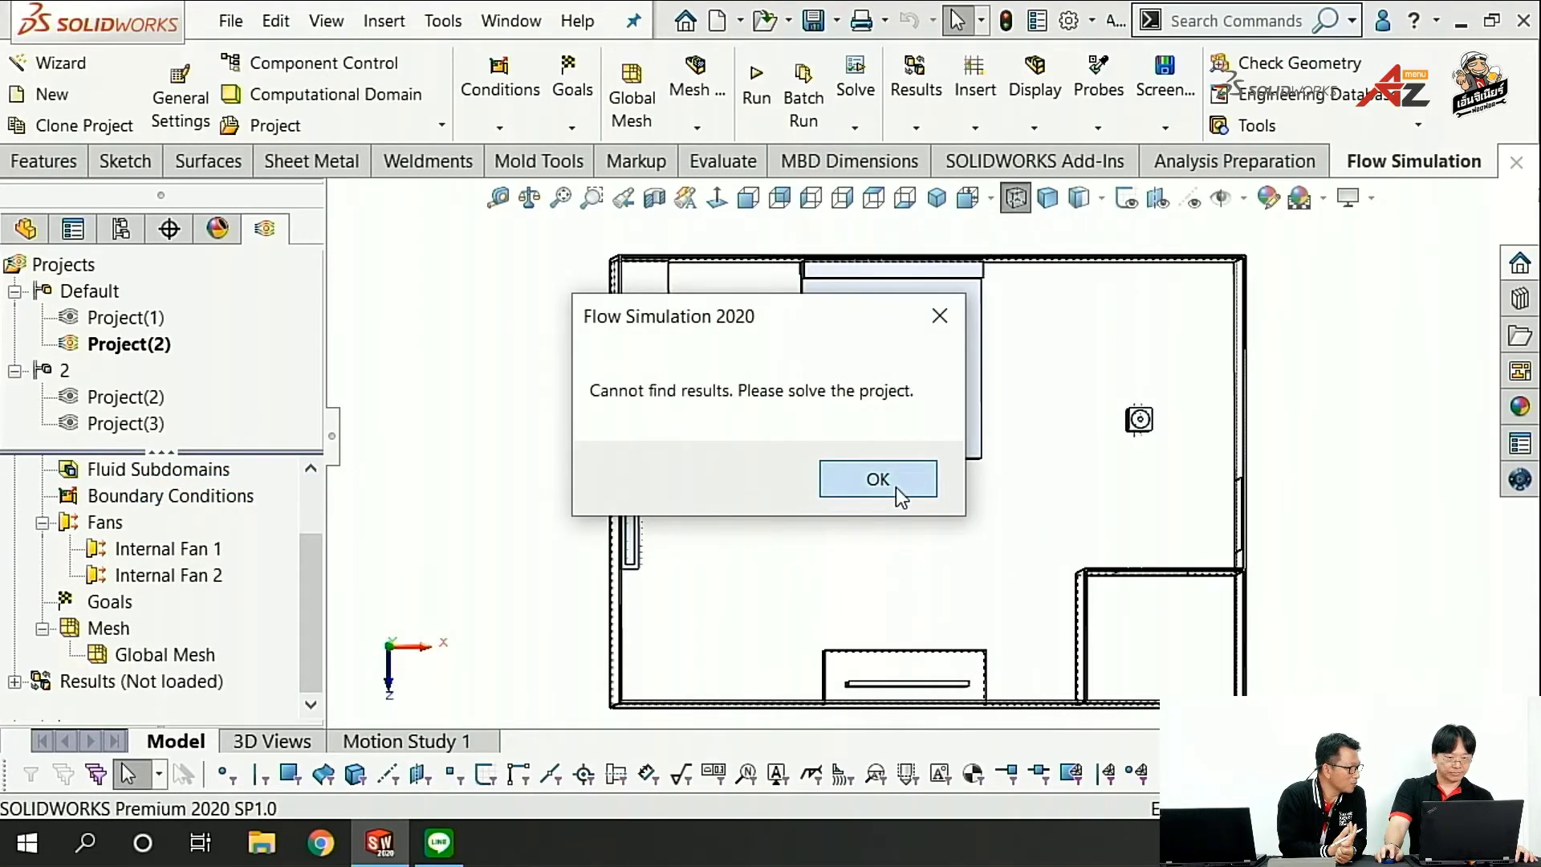
left_click(895, 488)
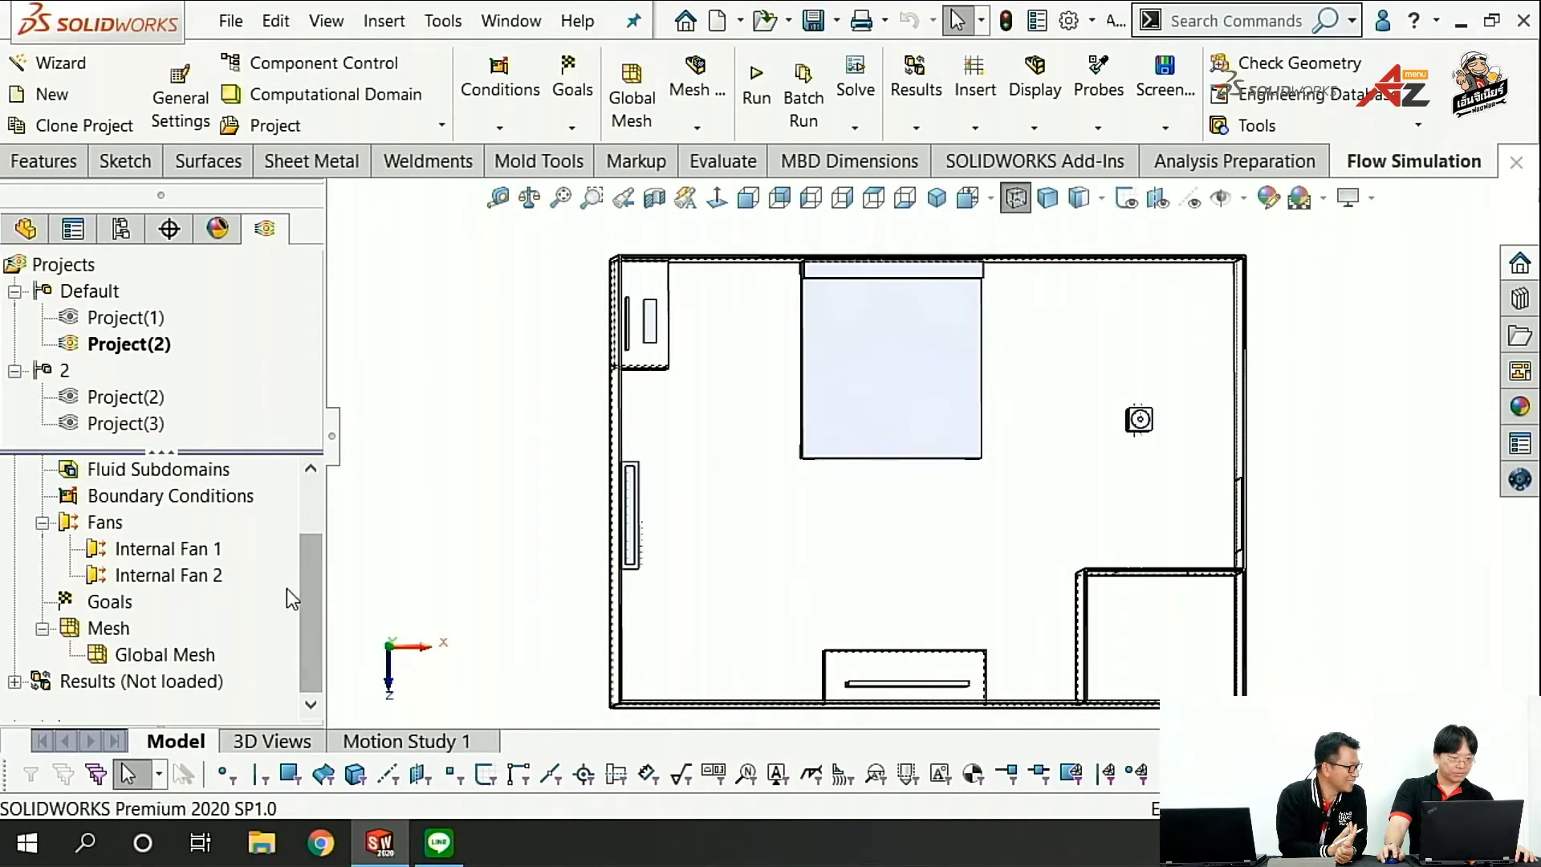
left_click(13, 681)
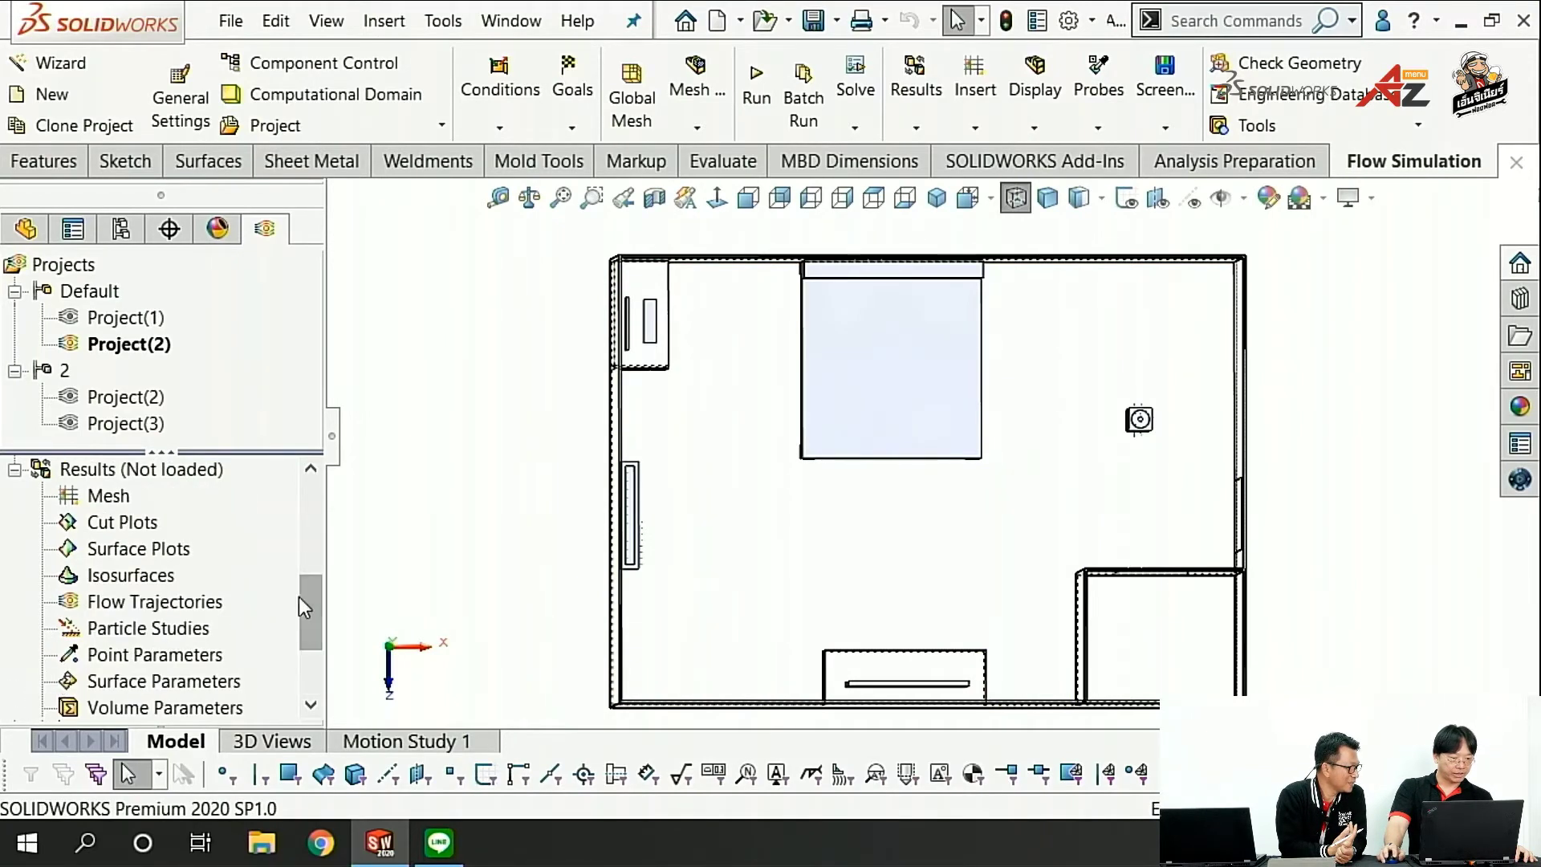
Step: Activate Project(2) under configuration 2 and show its Flow Trajectories 1 streamlines
double_click(122, 397)
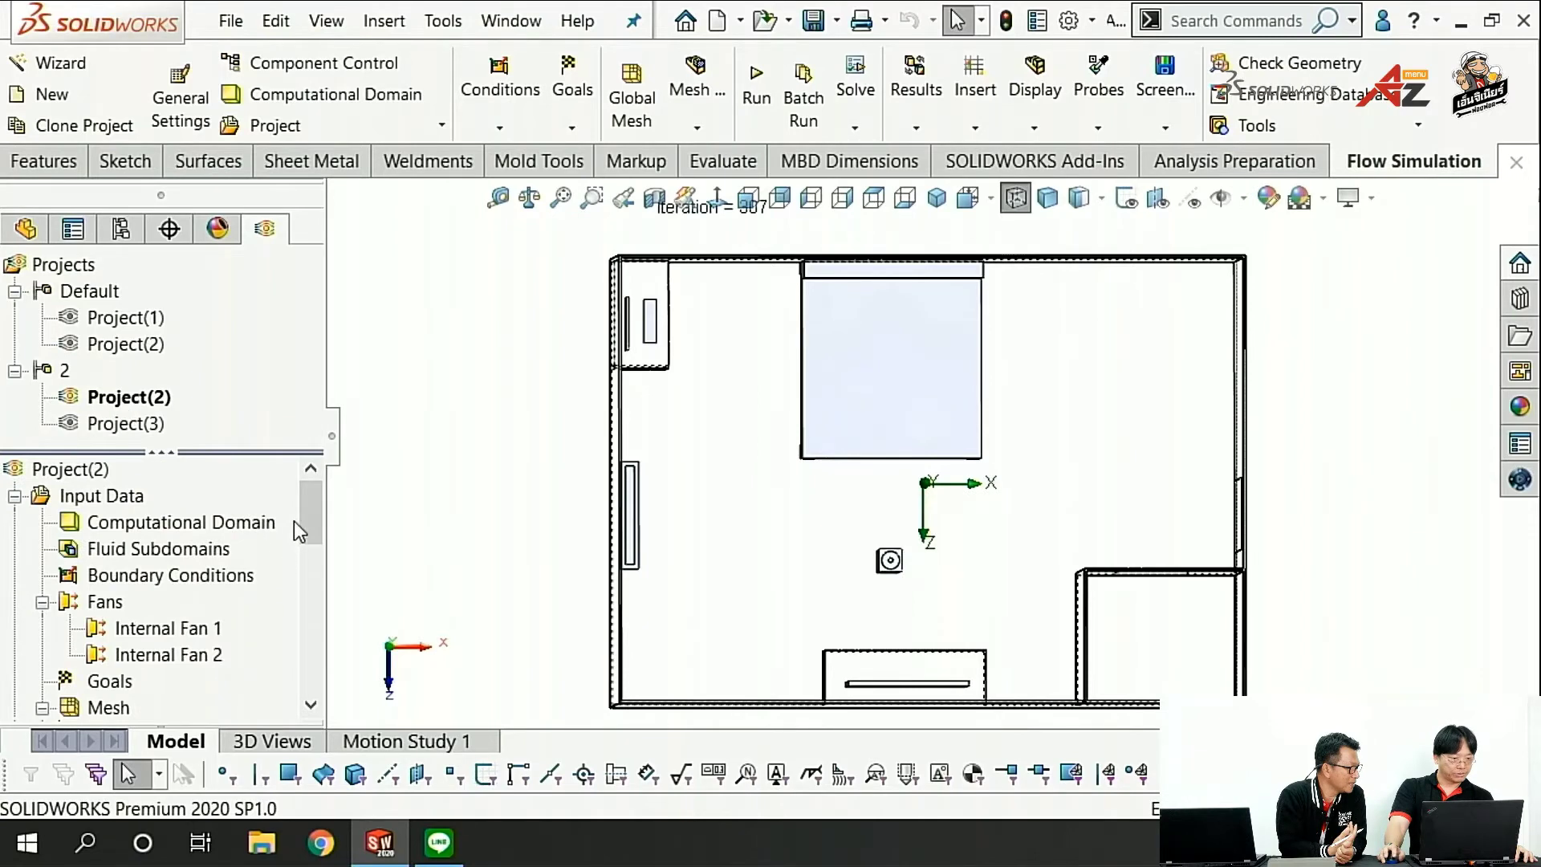
scroll(309, 534, "down", 1)
scroll(318, 586, "down", 3)
scroll(322, 605, "down", 1)
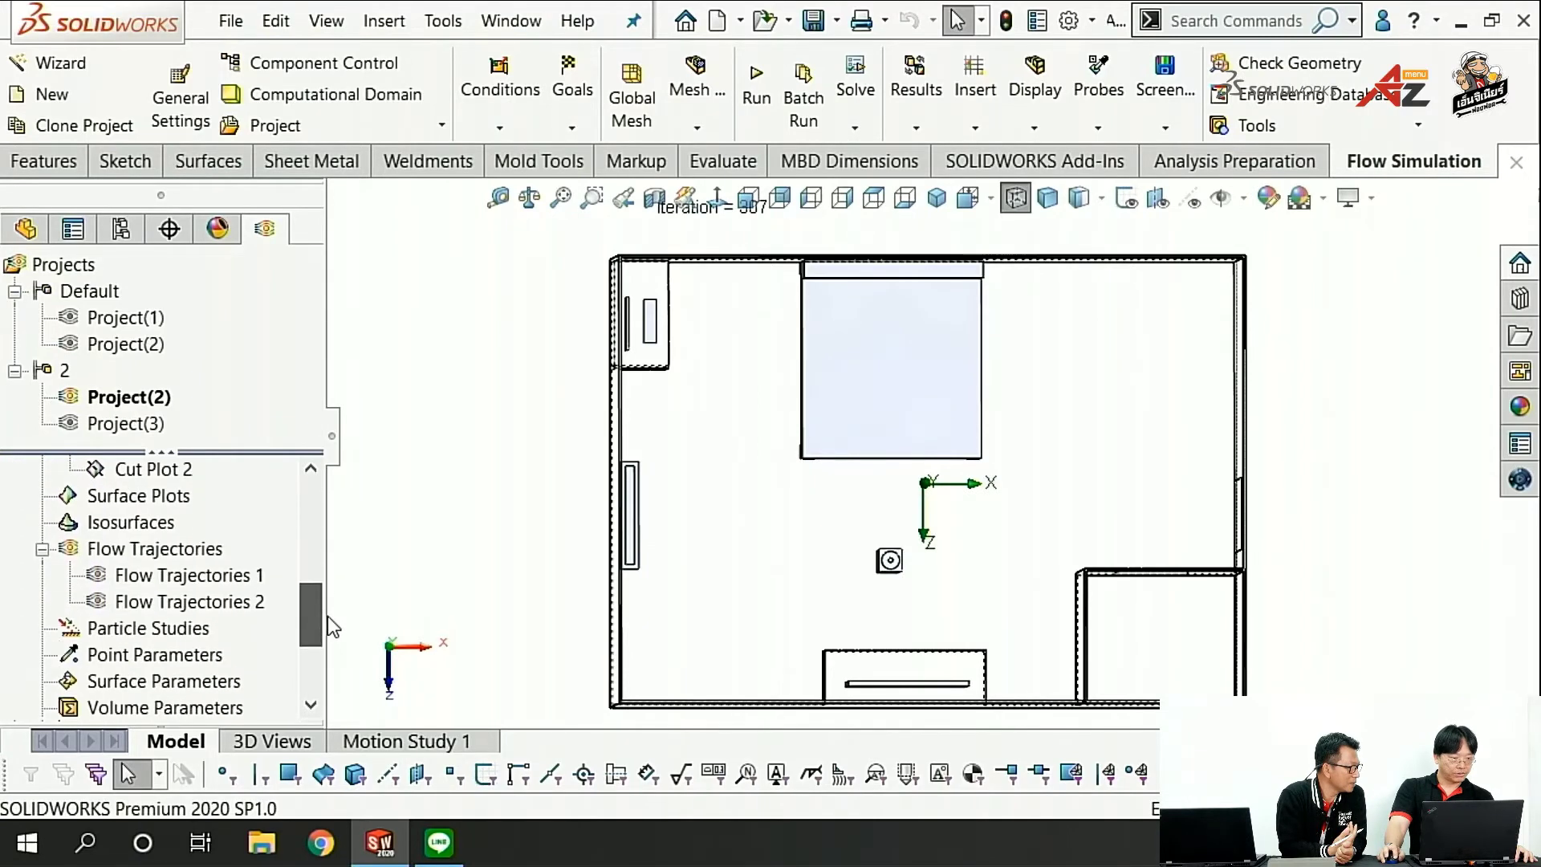
left_click(195, 607)
right_click(177, 571)
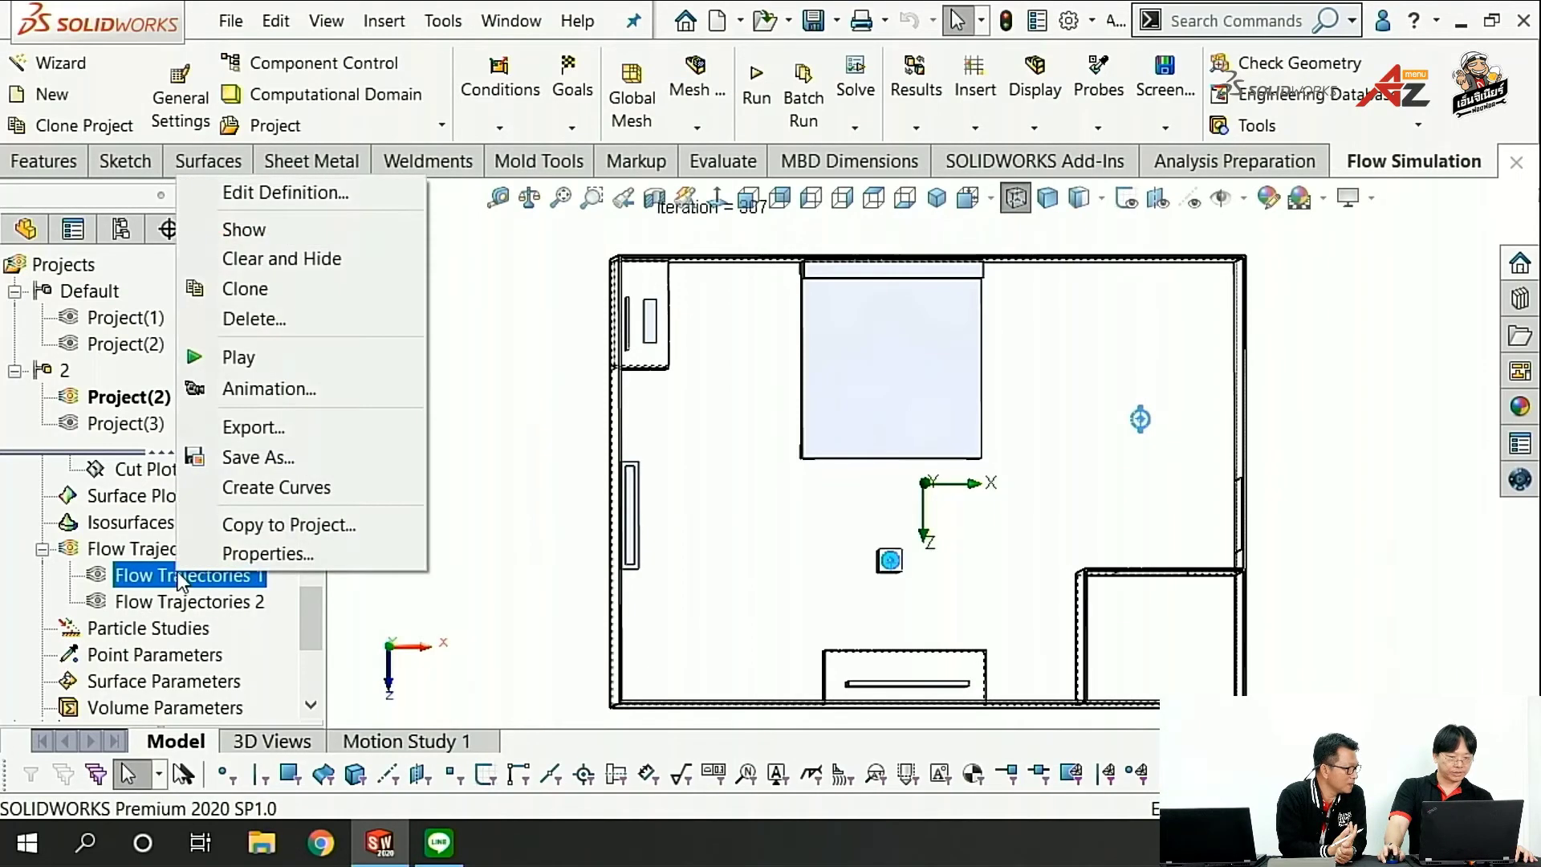
left_click(289, 233)
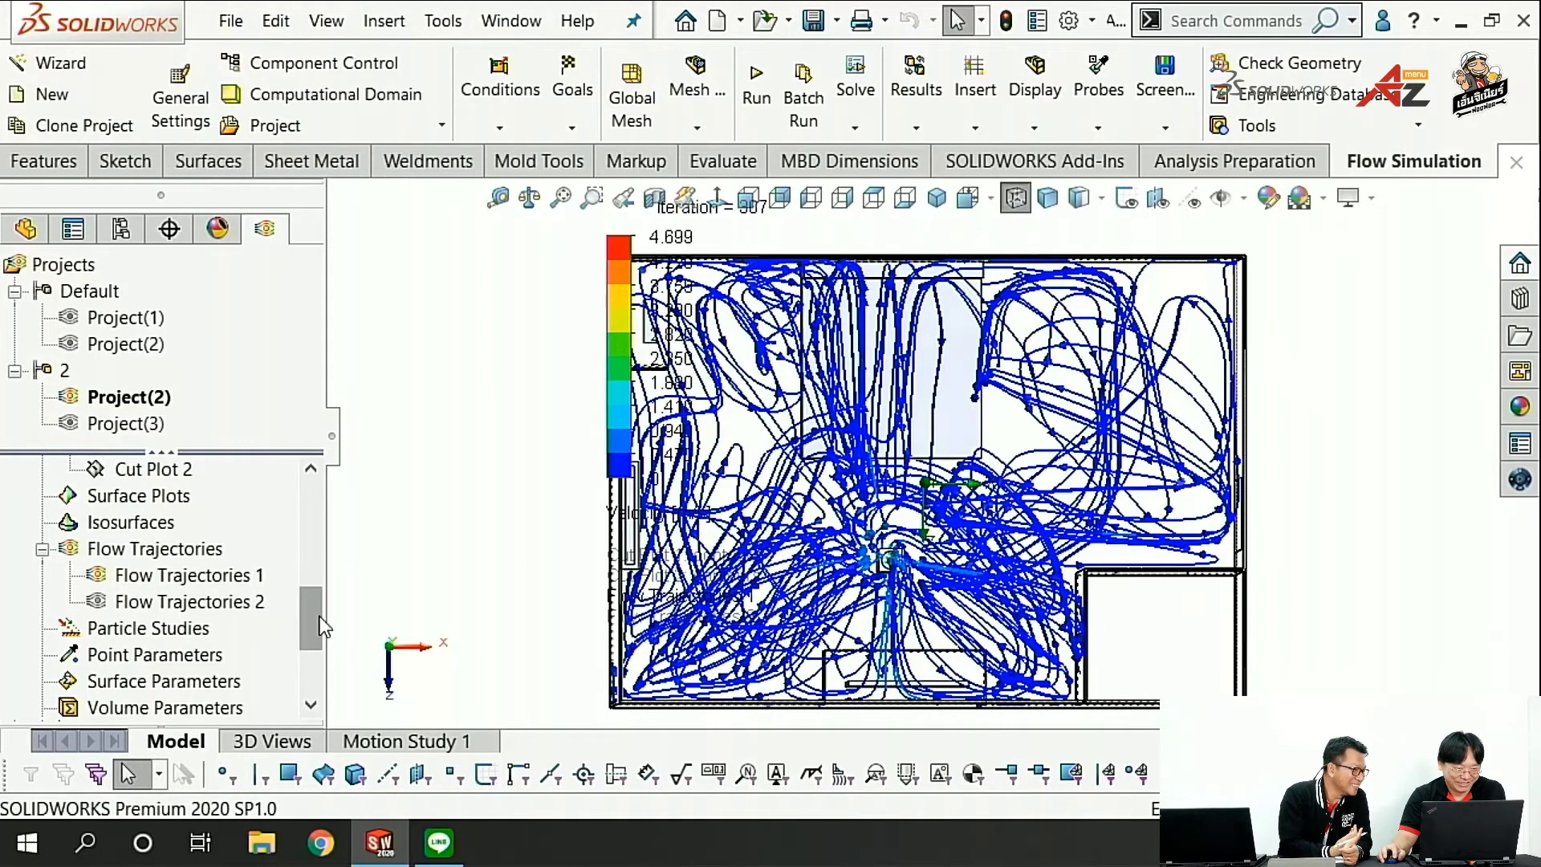
Step: Hide the global coordinate triad and play the Flow Trajectories 1 animation
left_click_drag(321, 626, 314, 487)
right_click(81, 480)
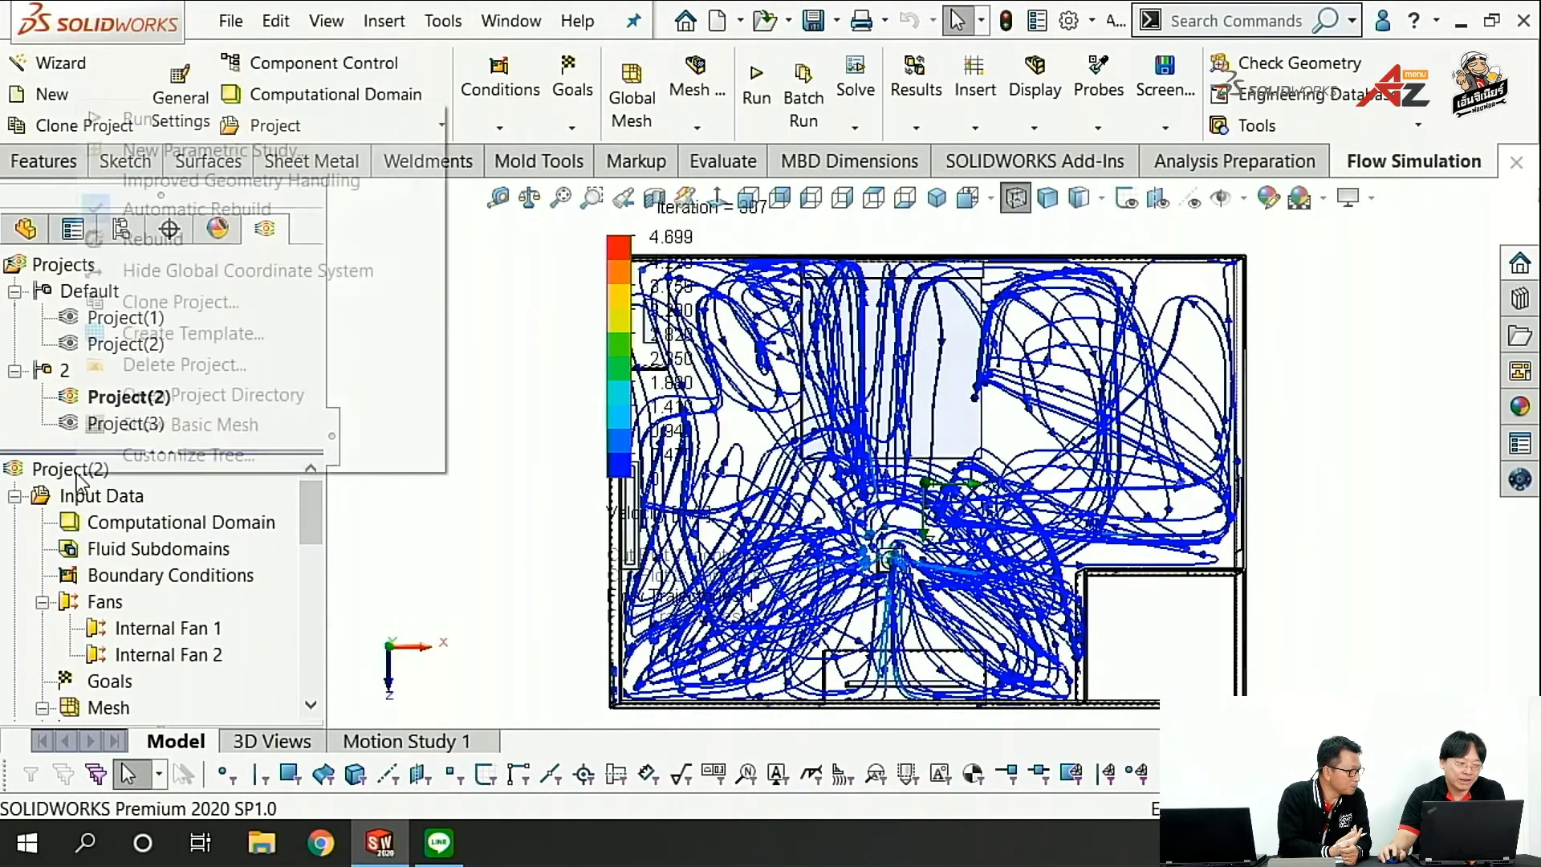
left_click(241, 270)
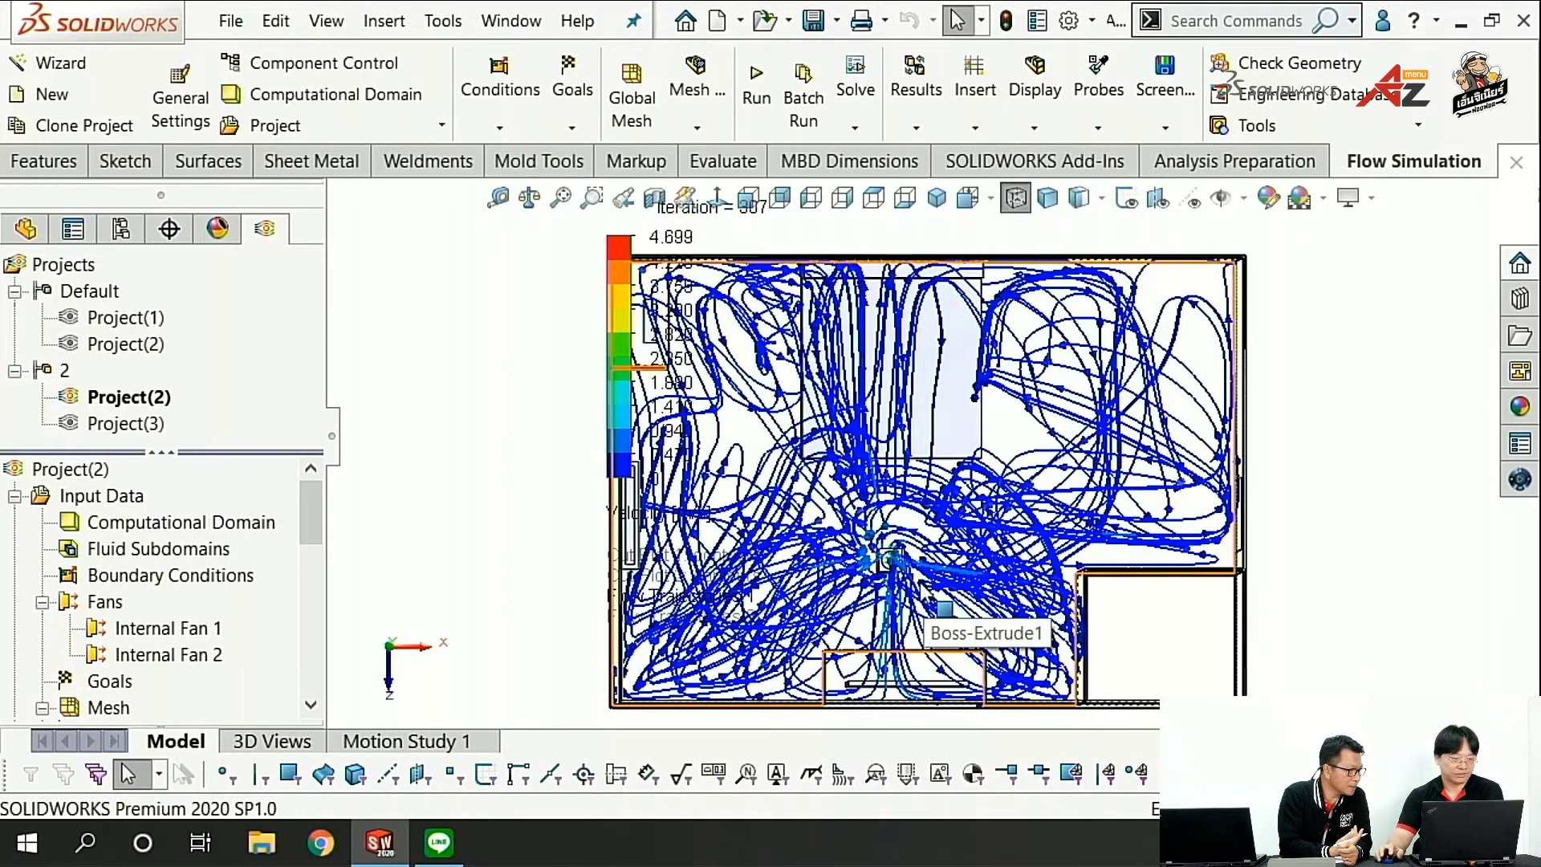
left_click_drag(300, 498, 311, 612)
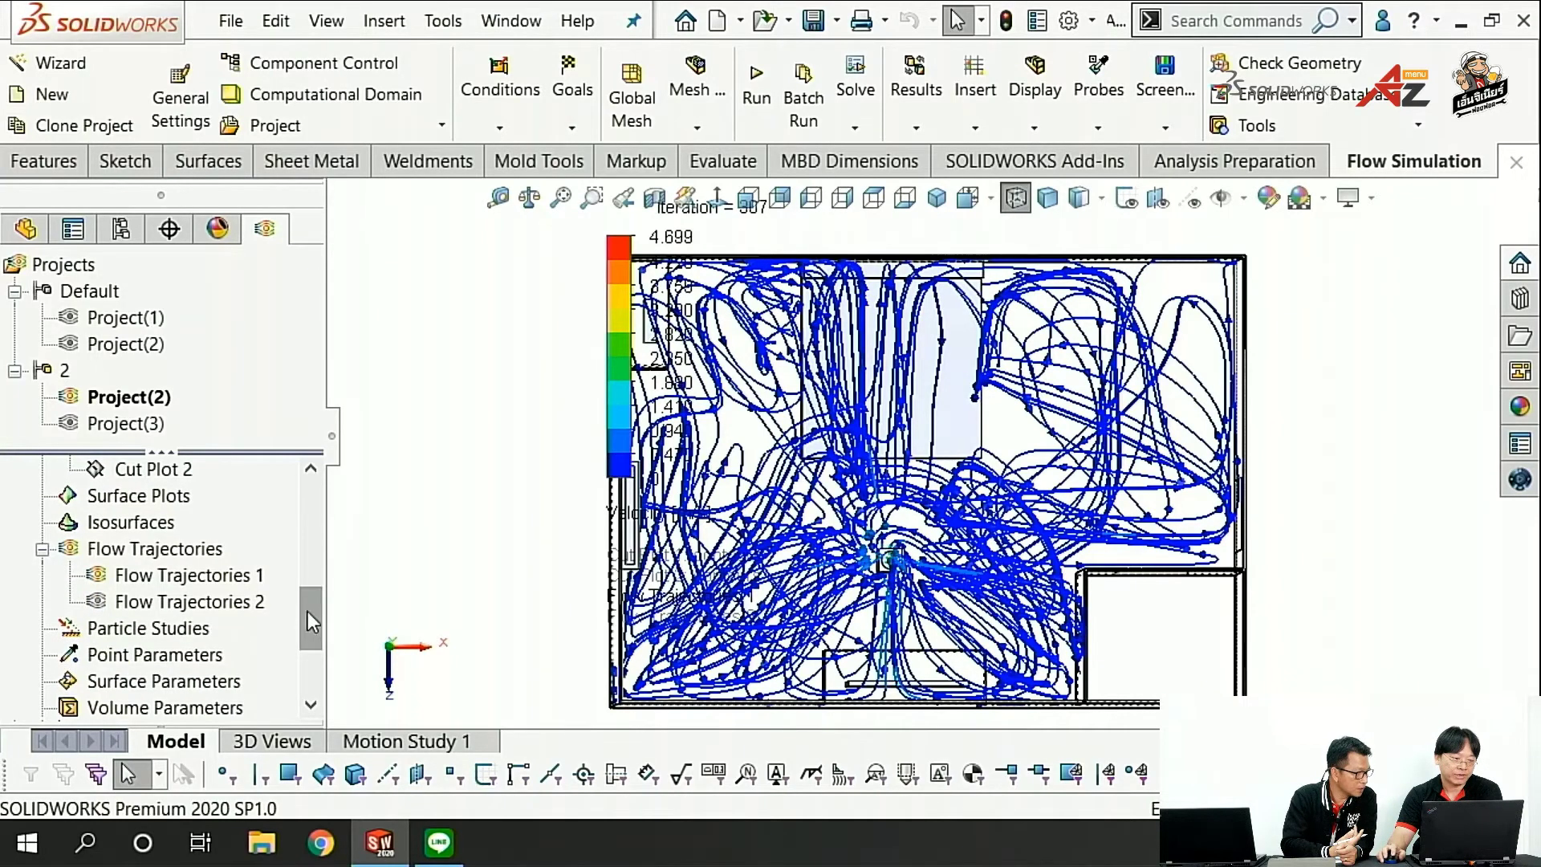
right_click(192, 580)
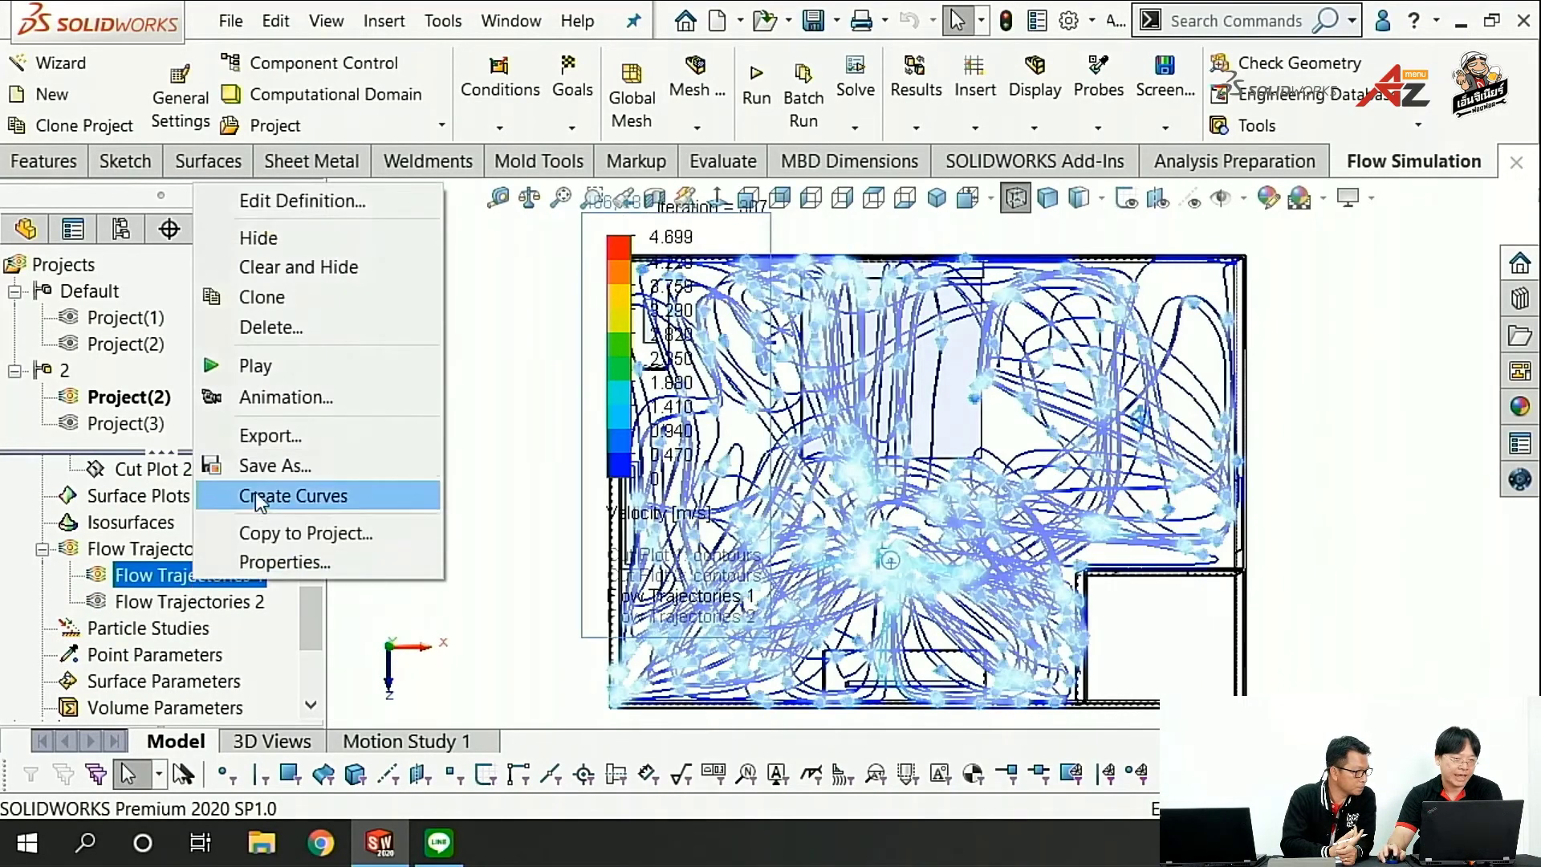
left_click(314, 367)
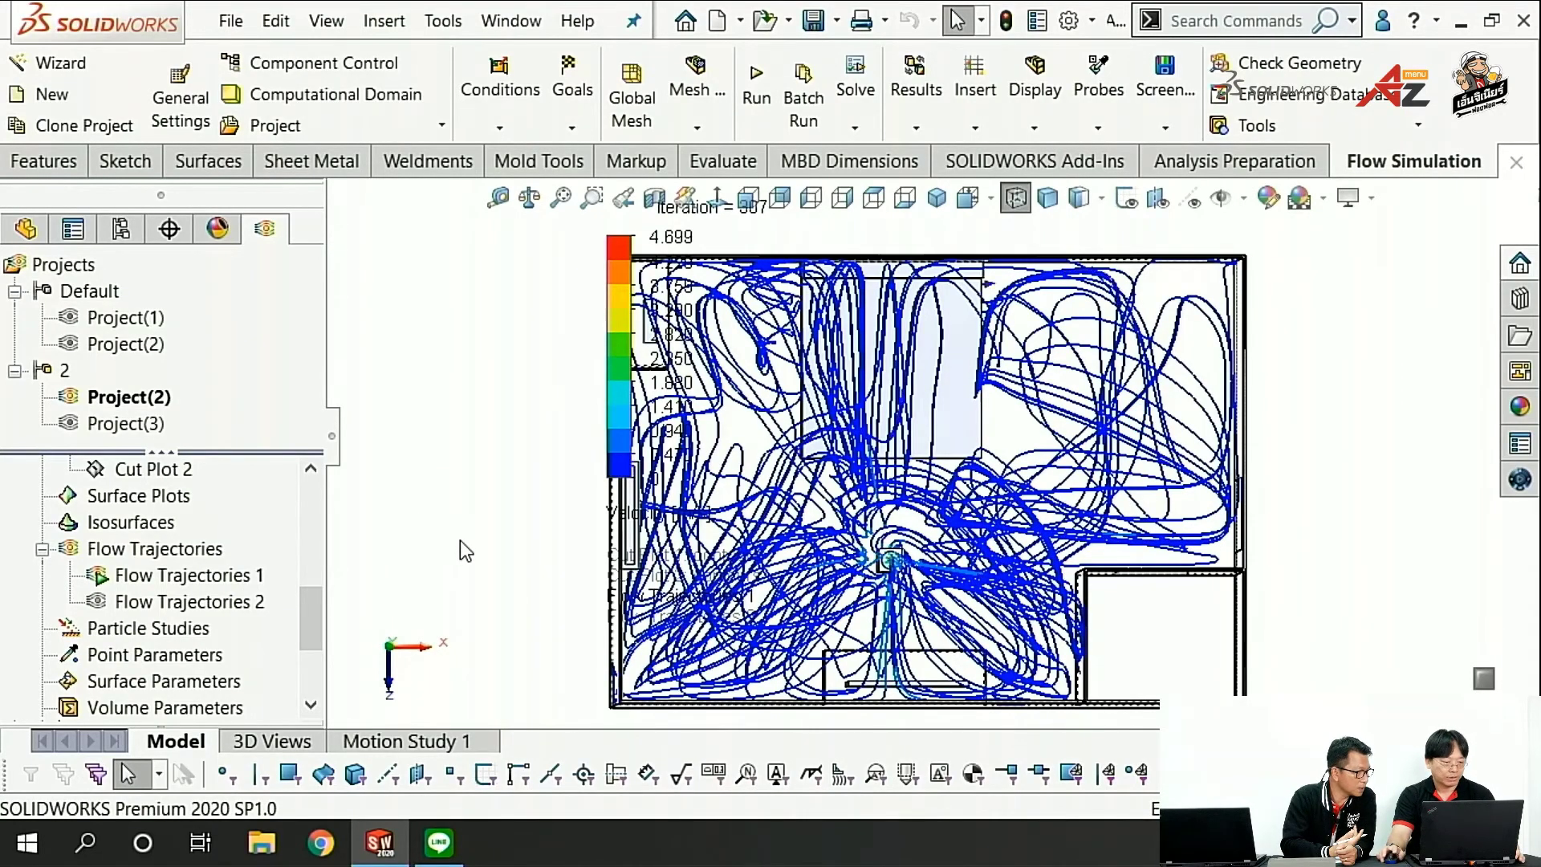
Step: Switch to Front view, then orbit the animated room to oblique and top-down angles
key("ctrl+1")
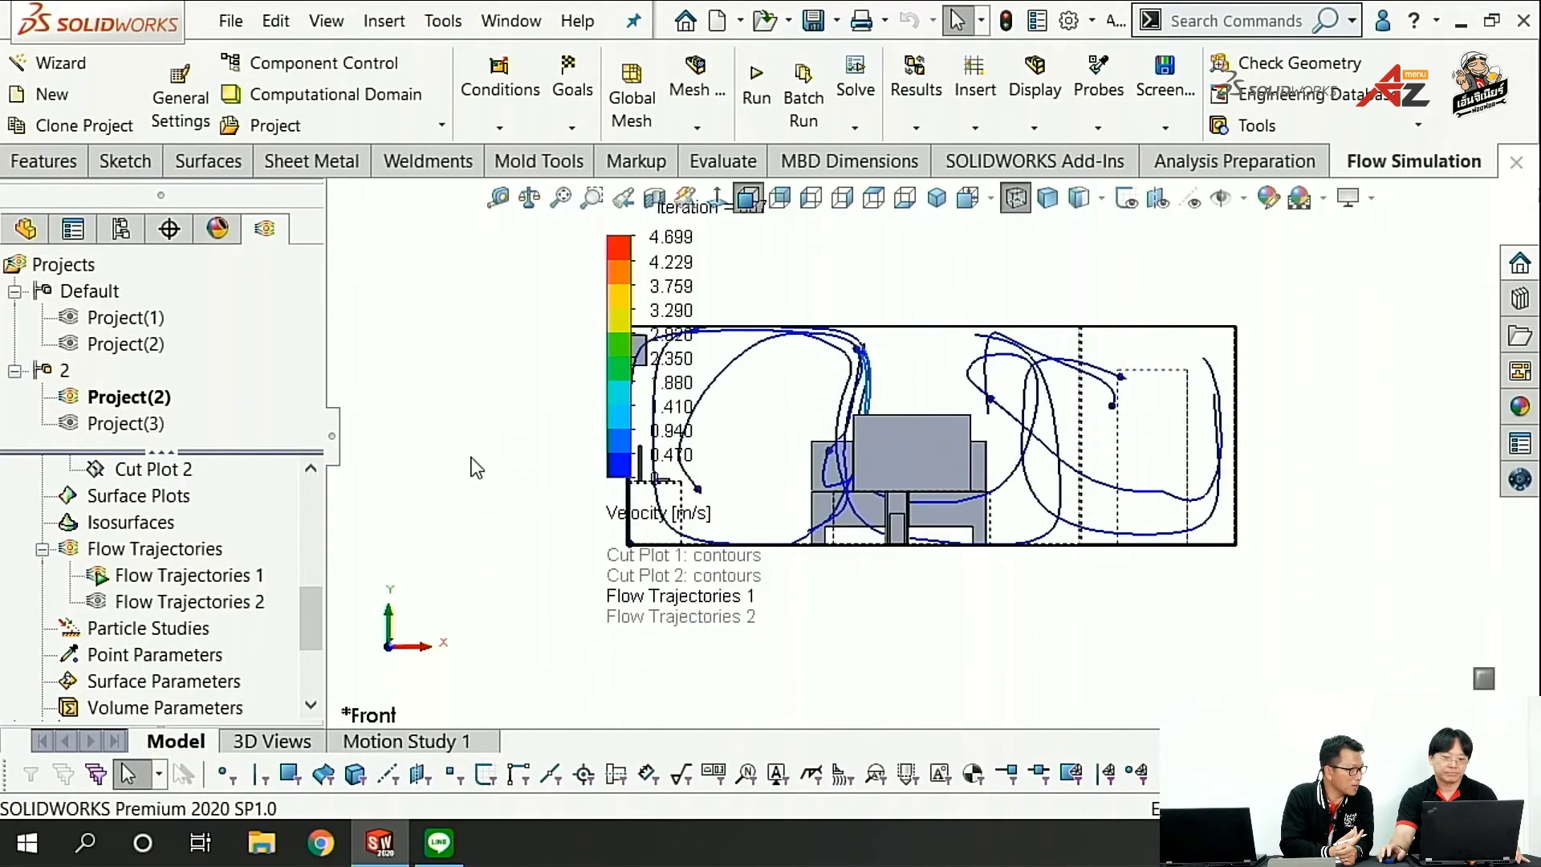
middle_click_drag(498, 462, 922, 482)
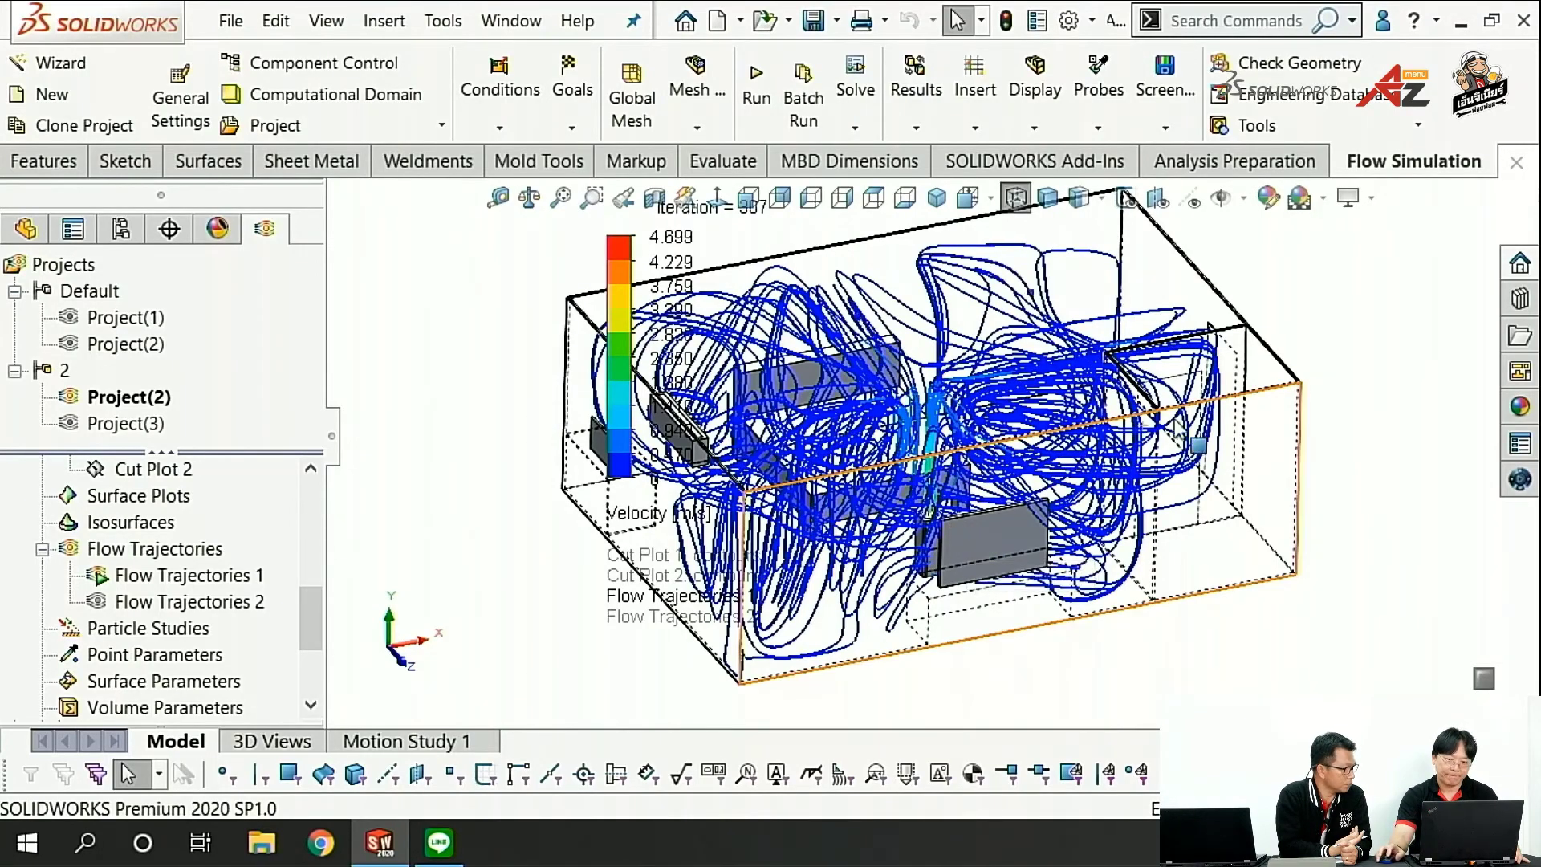
mouse_move(1178, 424)
middle_mouse_down()
mouse_move(1075, 457)
mouse_move(1041, 572)
middle_mouse_up()
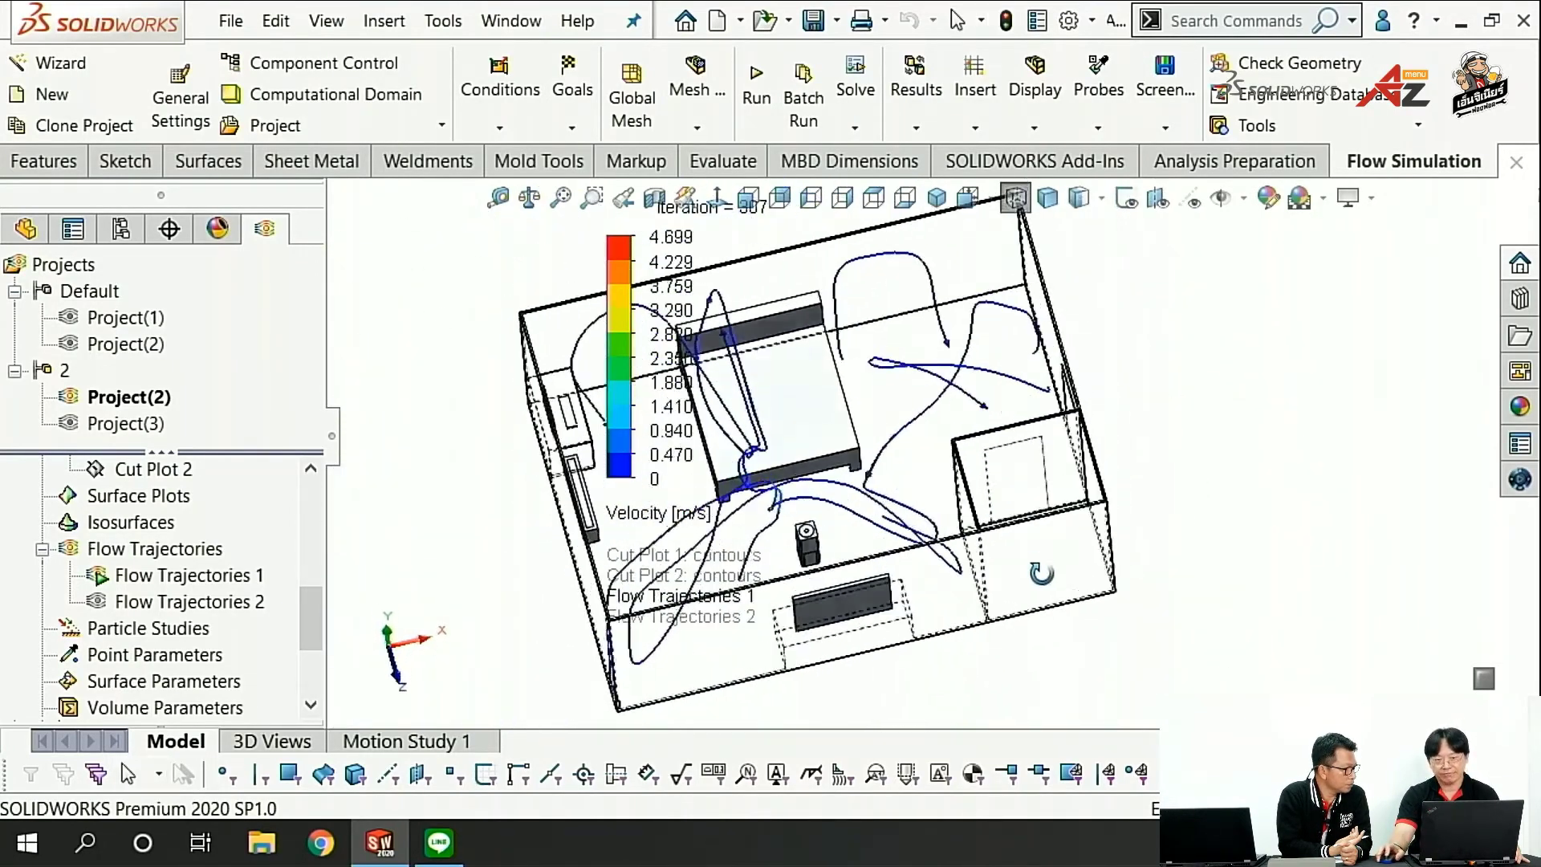
key("Escape")
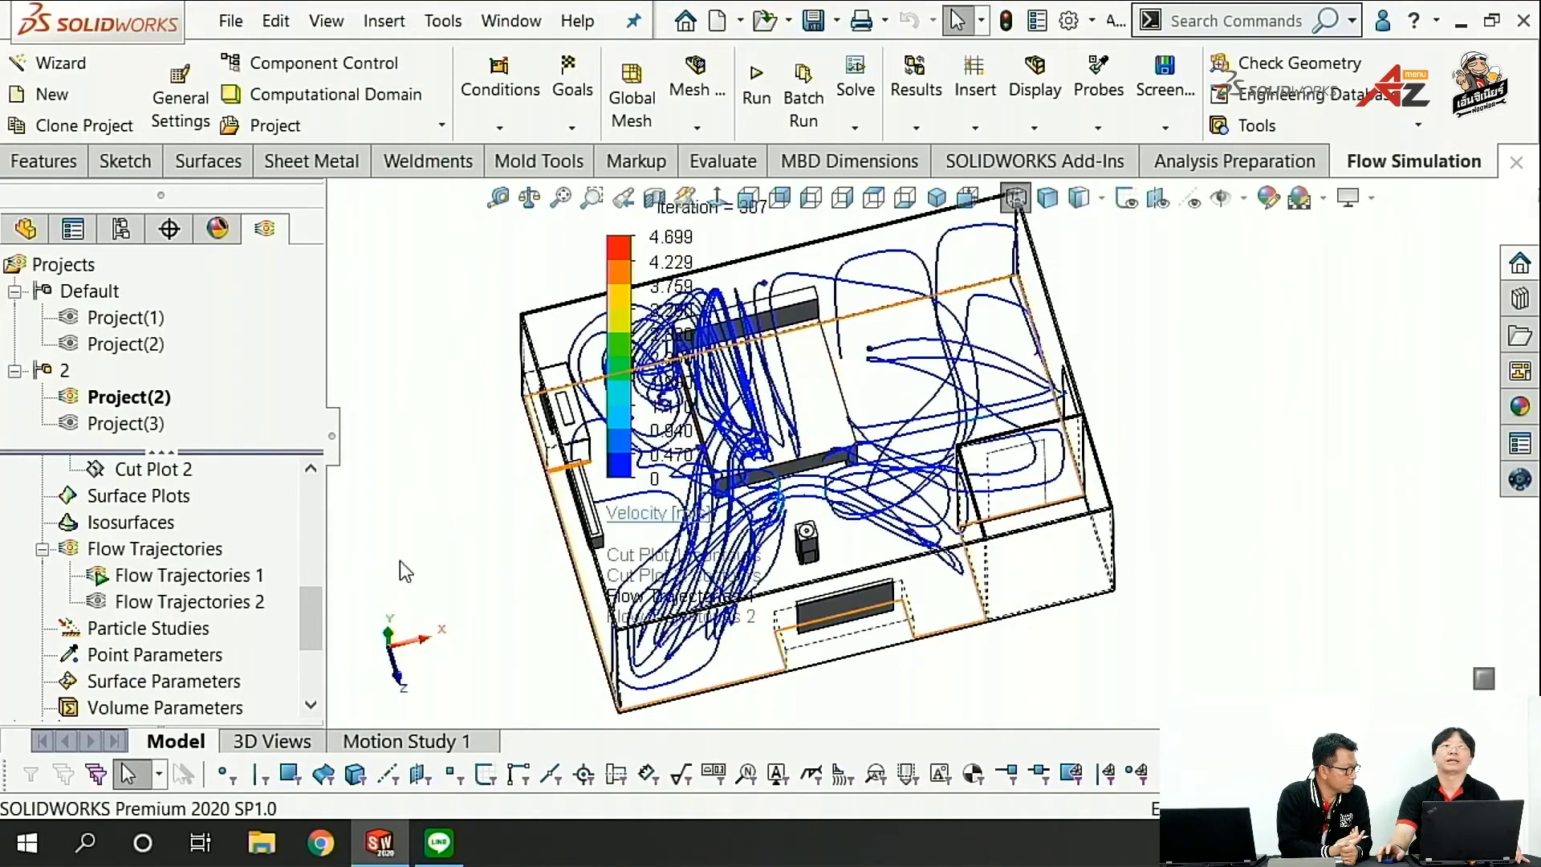
mouse_move(405, 571)
middle_mouse_down()
mouse_move(673, 572)
mouse_move(482, 562)
middle_mouse_up()
Step: Activate Default's Project(1), play Flow Trajectories 3, and view it isometric, front and top
double_click(127, 319)
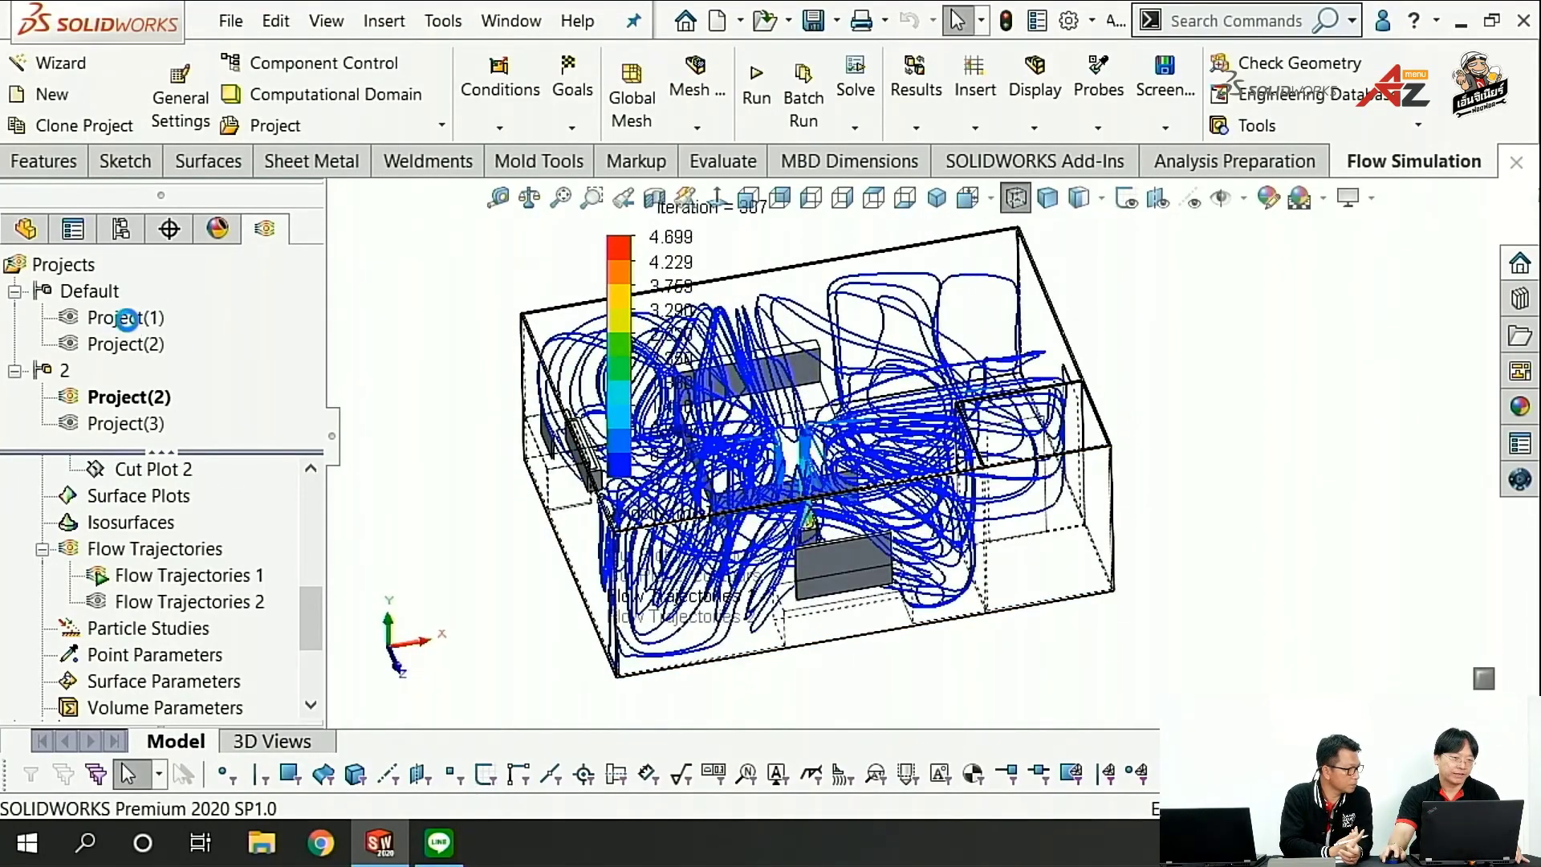
scroll(241, 646, "down", 5)
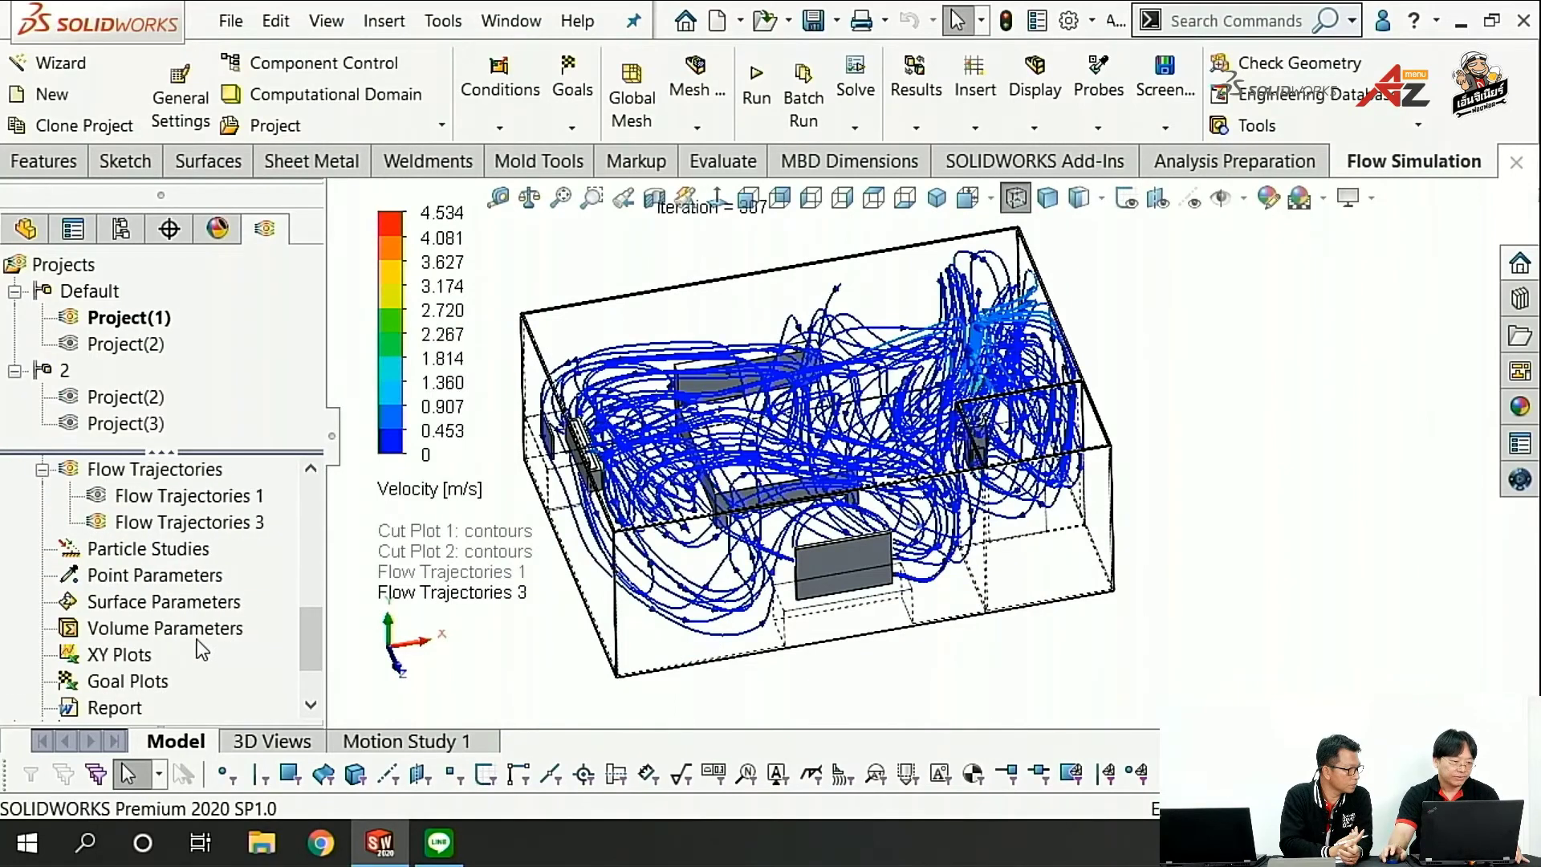
right_click(190, 524)
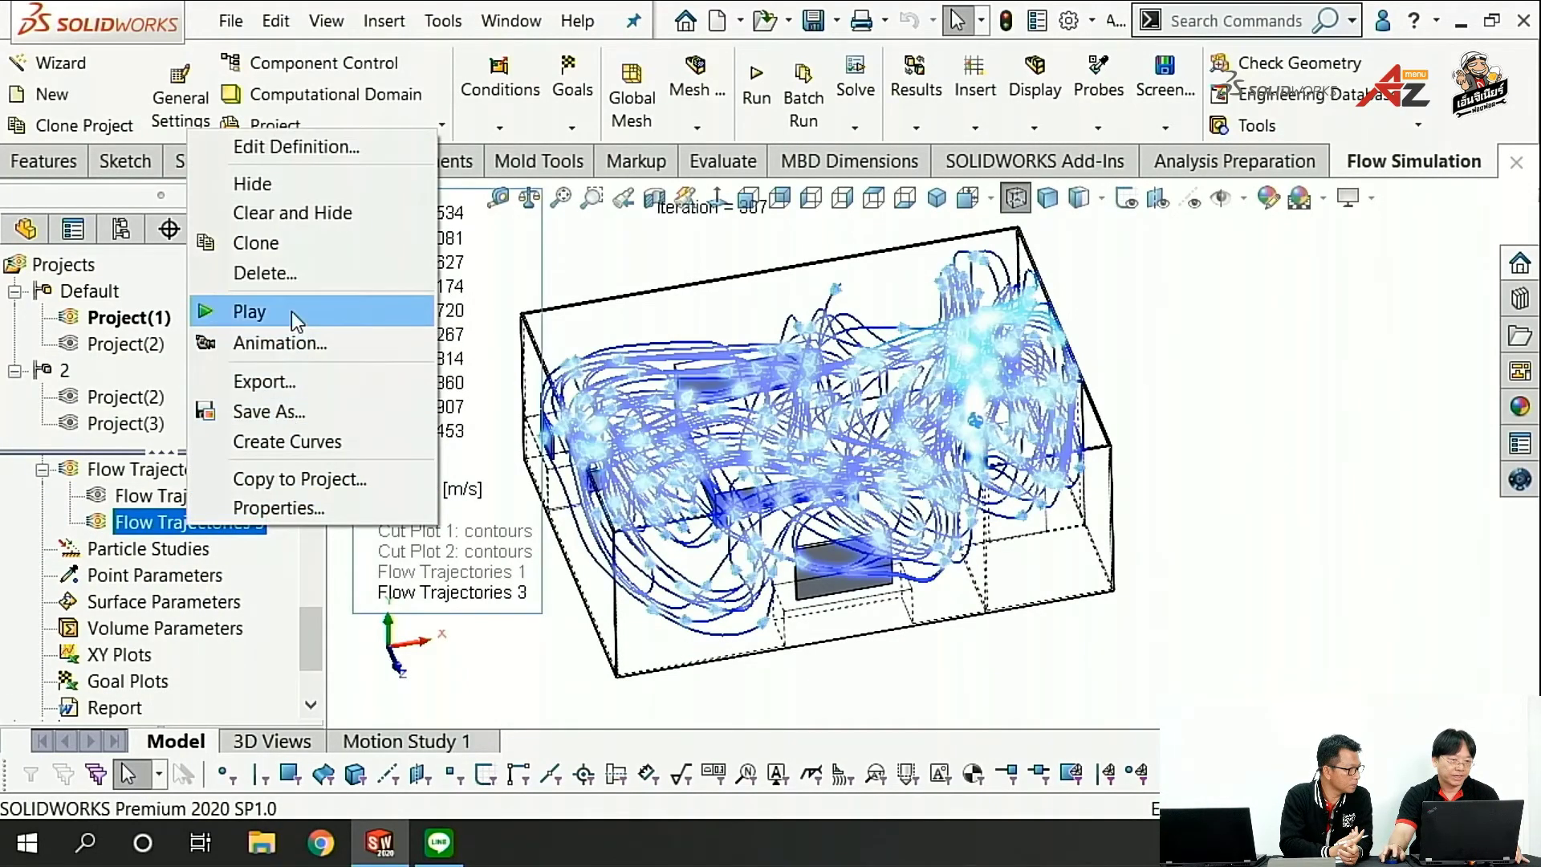
left_click(265, 311)
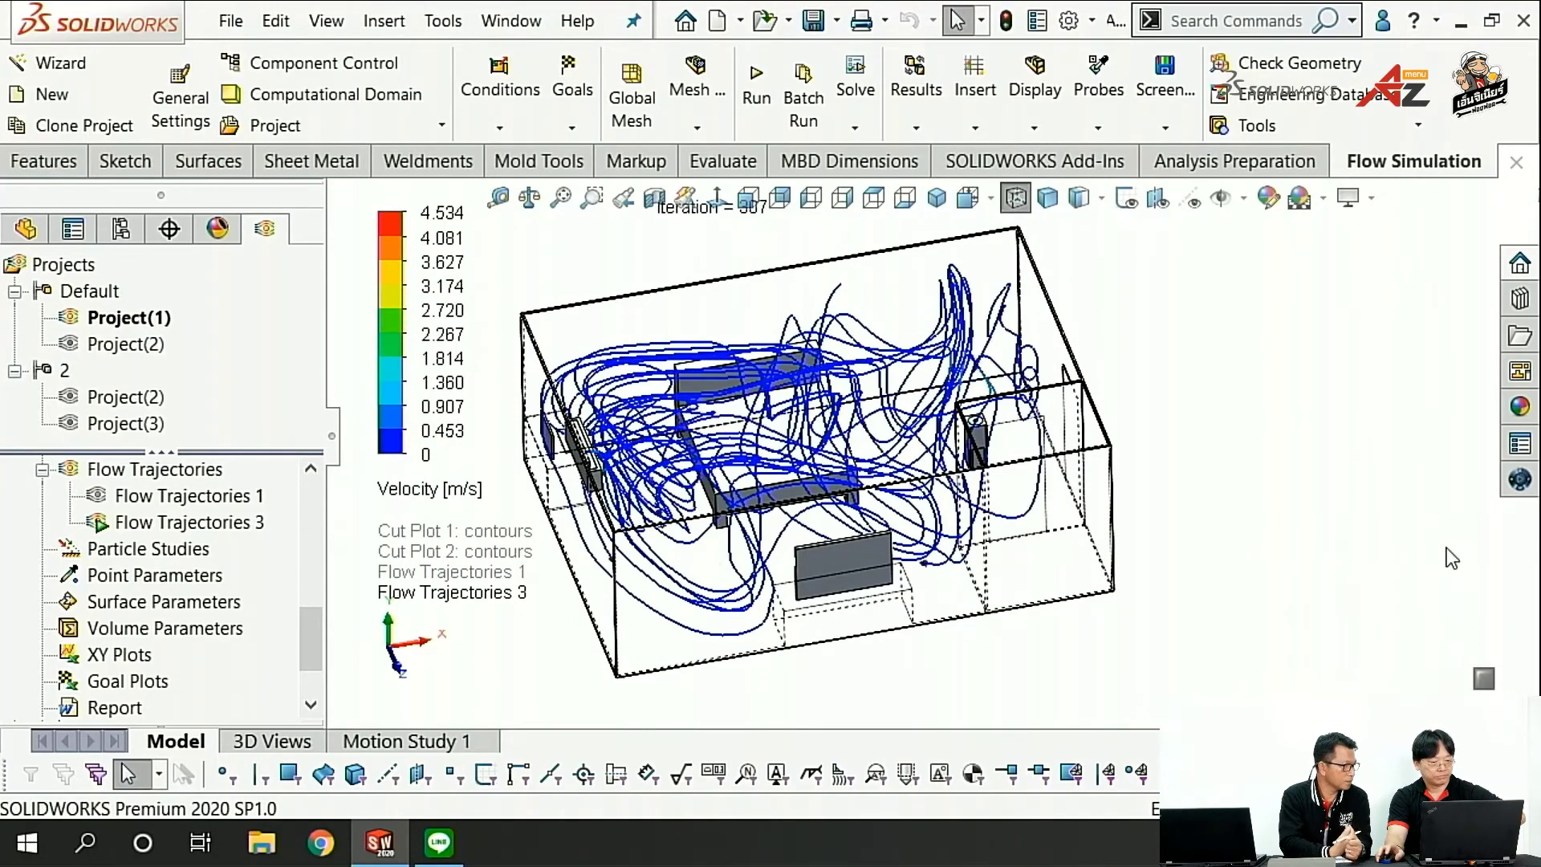
key("ctrl+7")
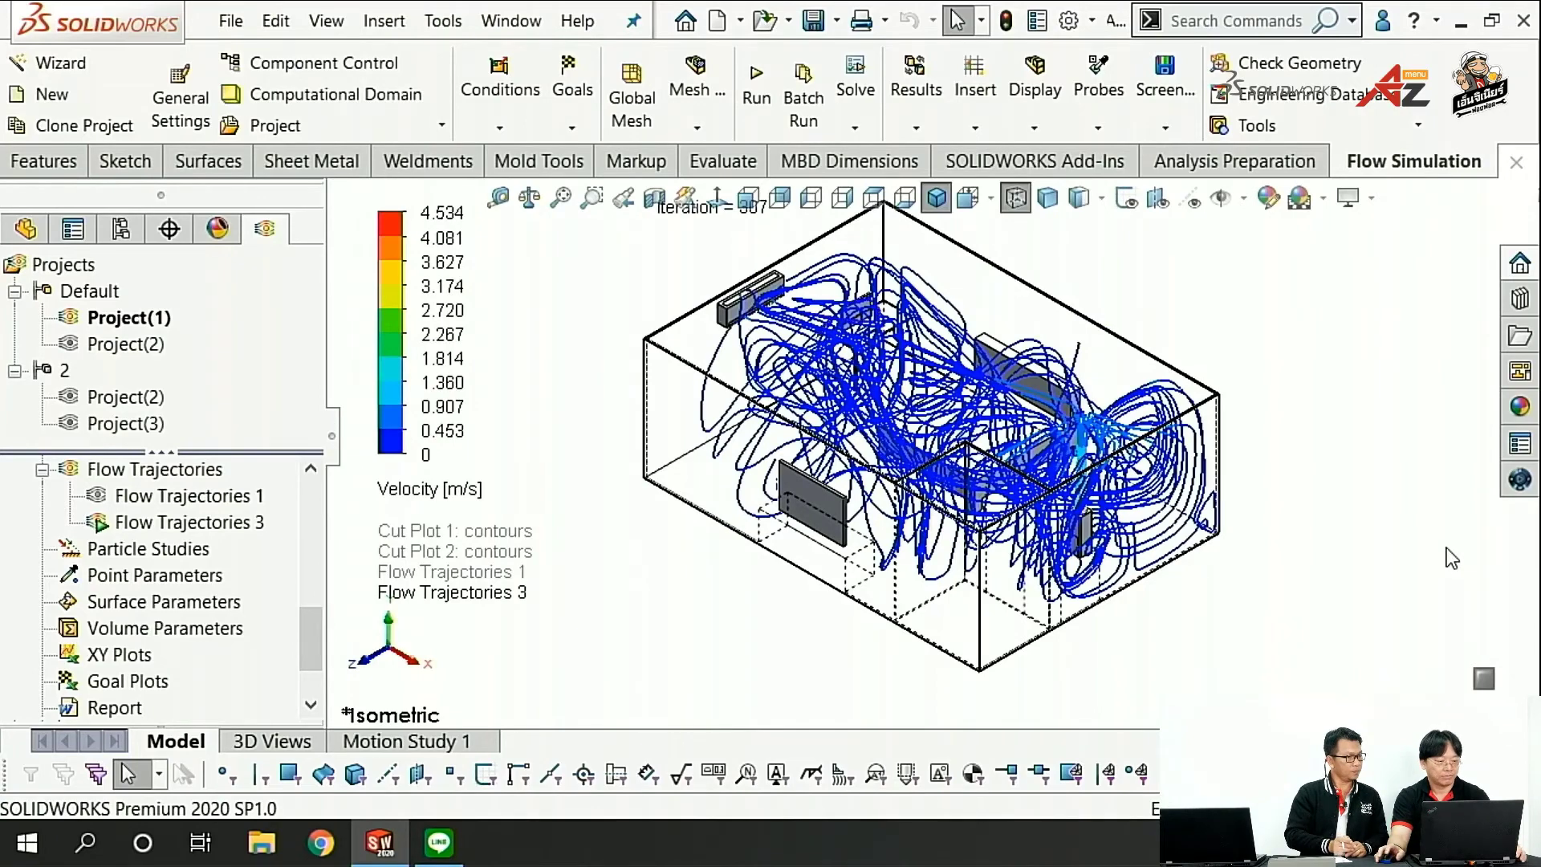
key("ctrl+1")
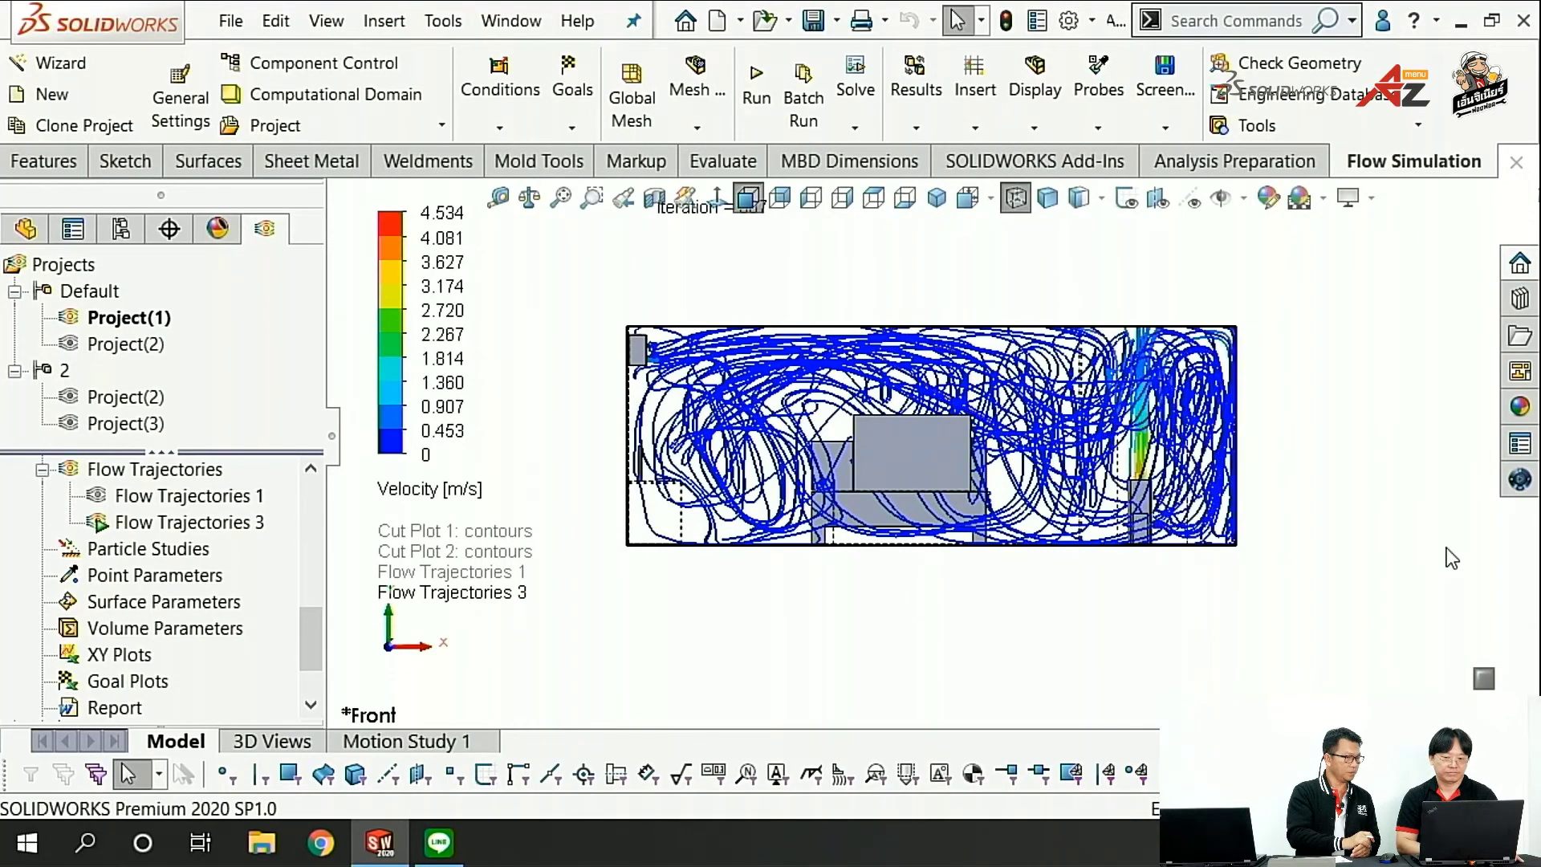
key("ctrl+5")
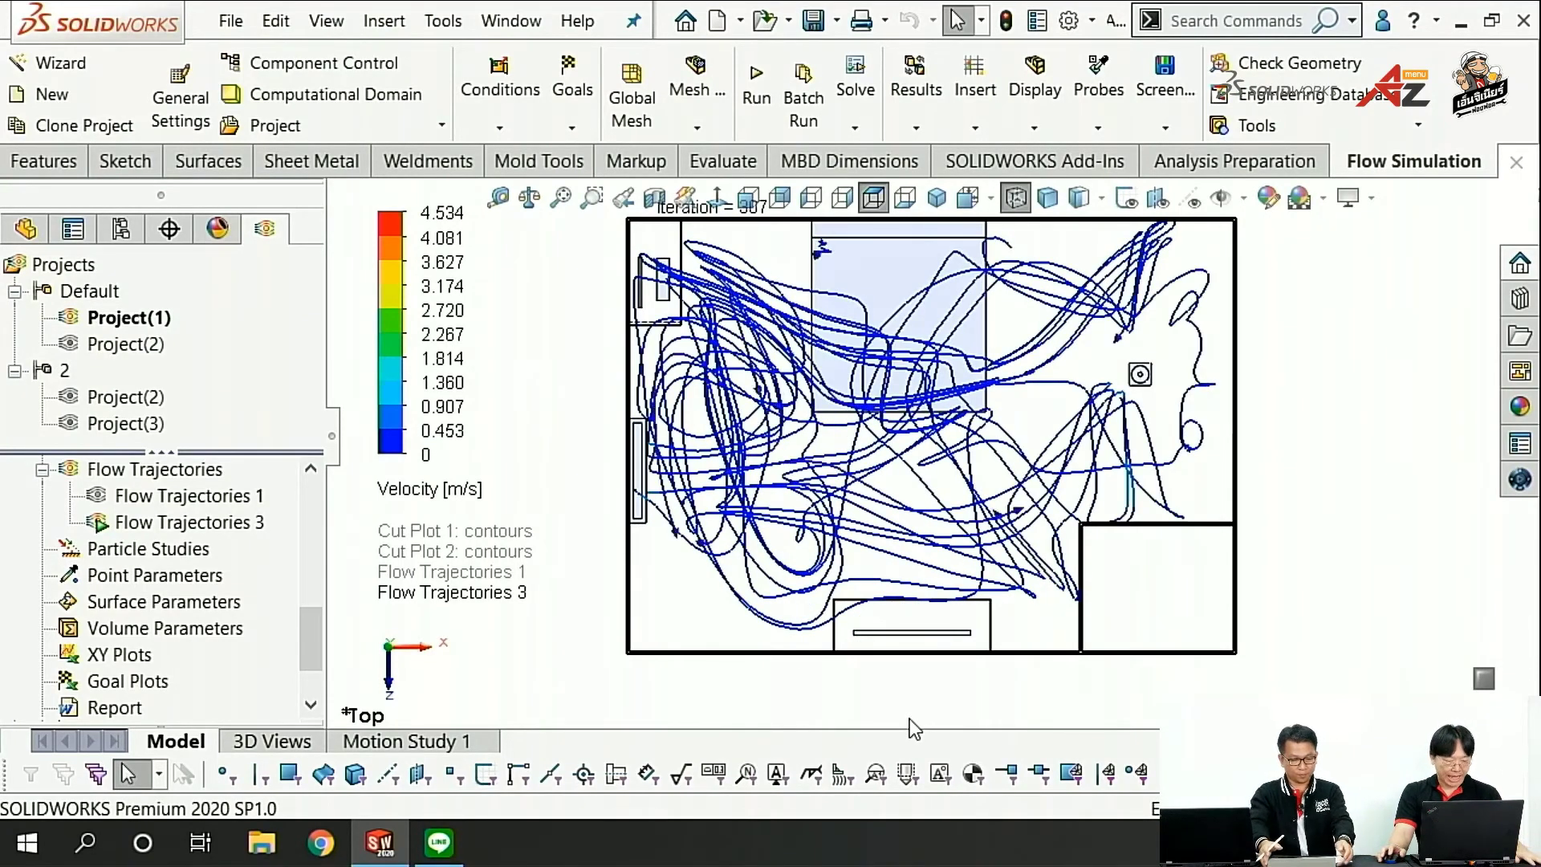
Step: Also show Flow Trajectories 1 and view the room from the front
left_click(206, 498)
right_click(205, 498)
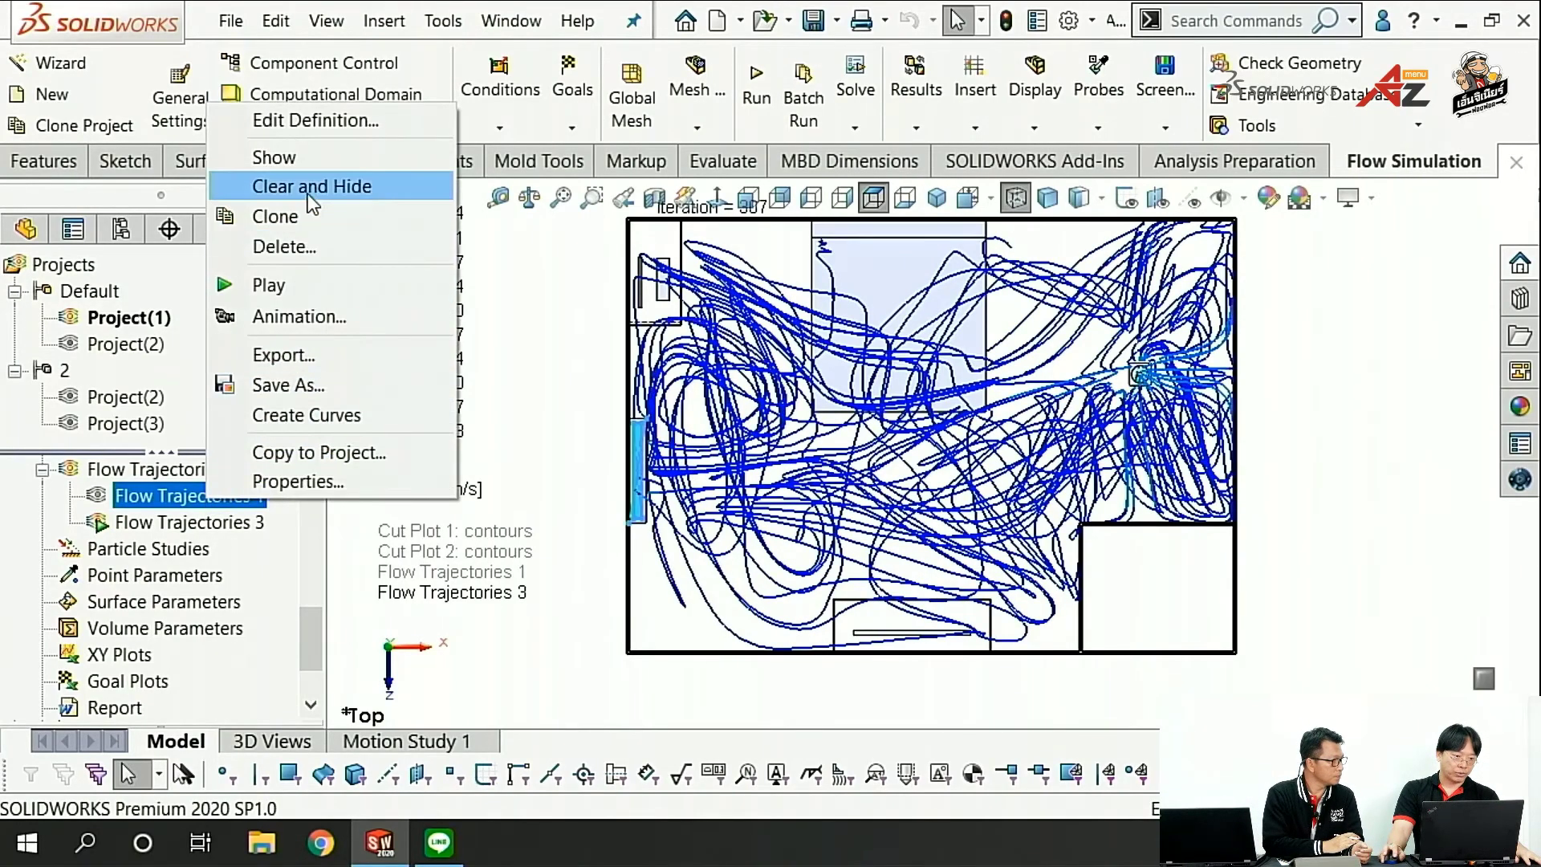
left_click(305, 160)
left_click(577, 682)
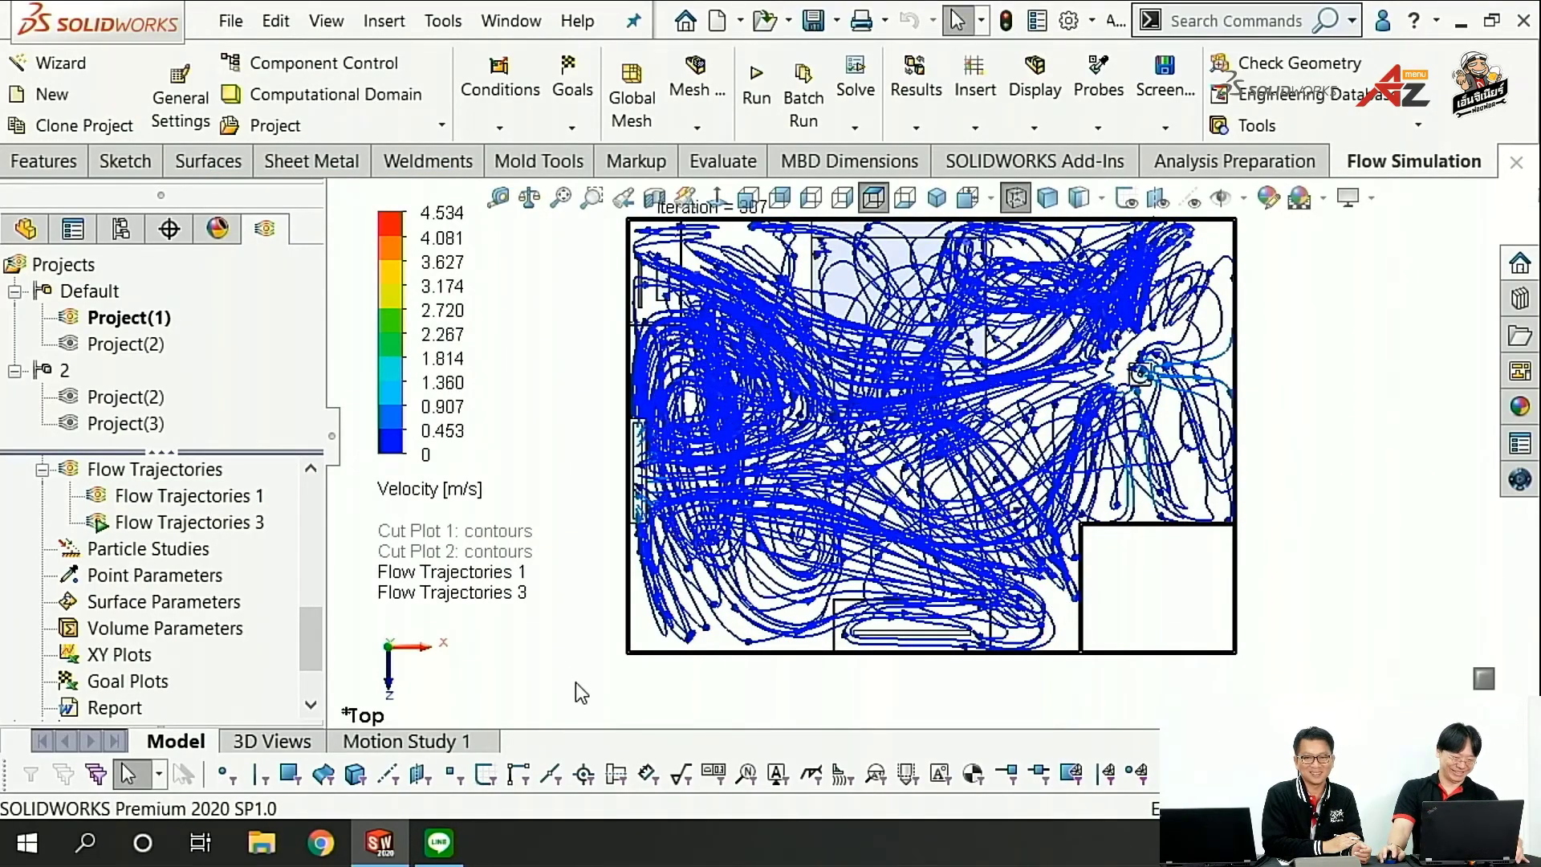
key("ctrl+1")
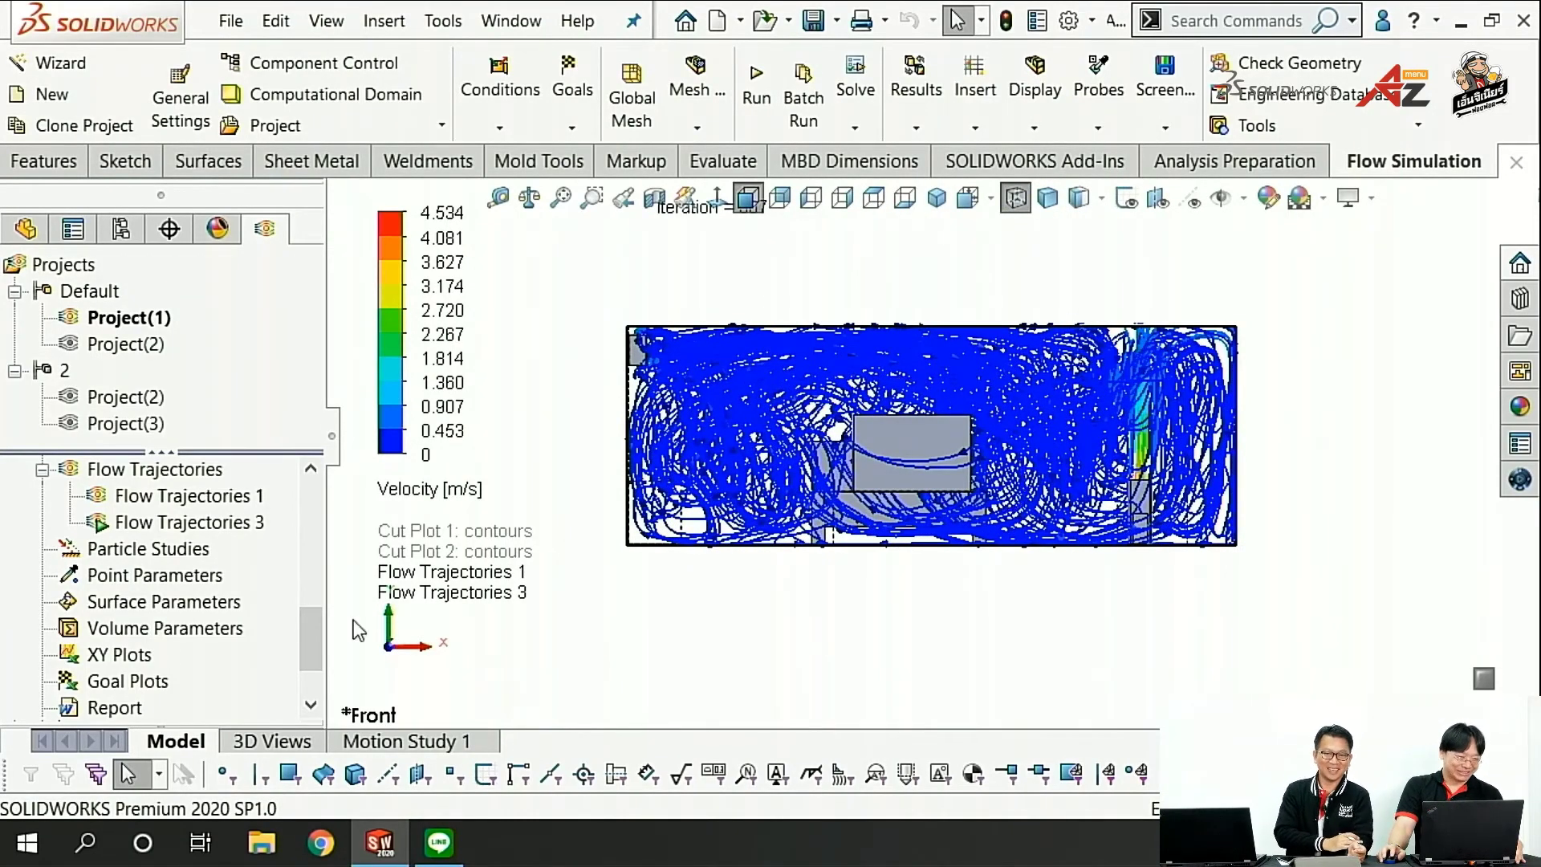
Step: Activate configuration 2's Project(2), show Flow Trajectories 2, and play all trajectories from Top view
double_click(131, 397)
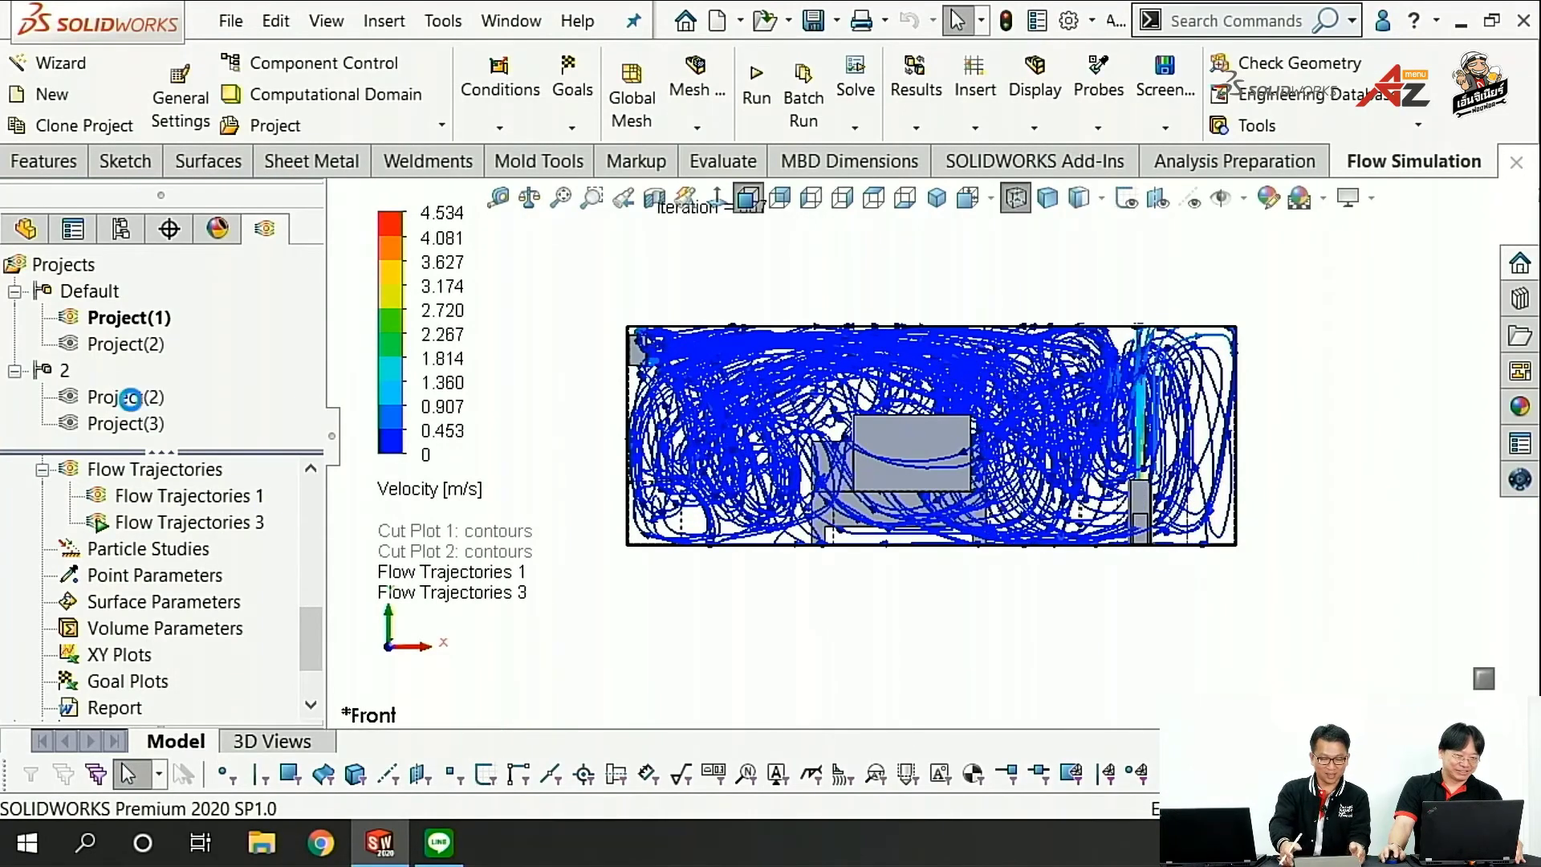
scroll(166, 640, "down", 5)
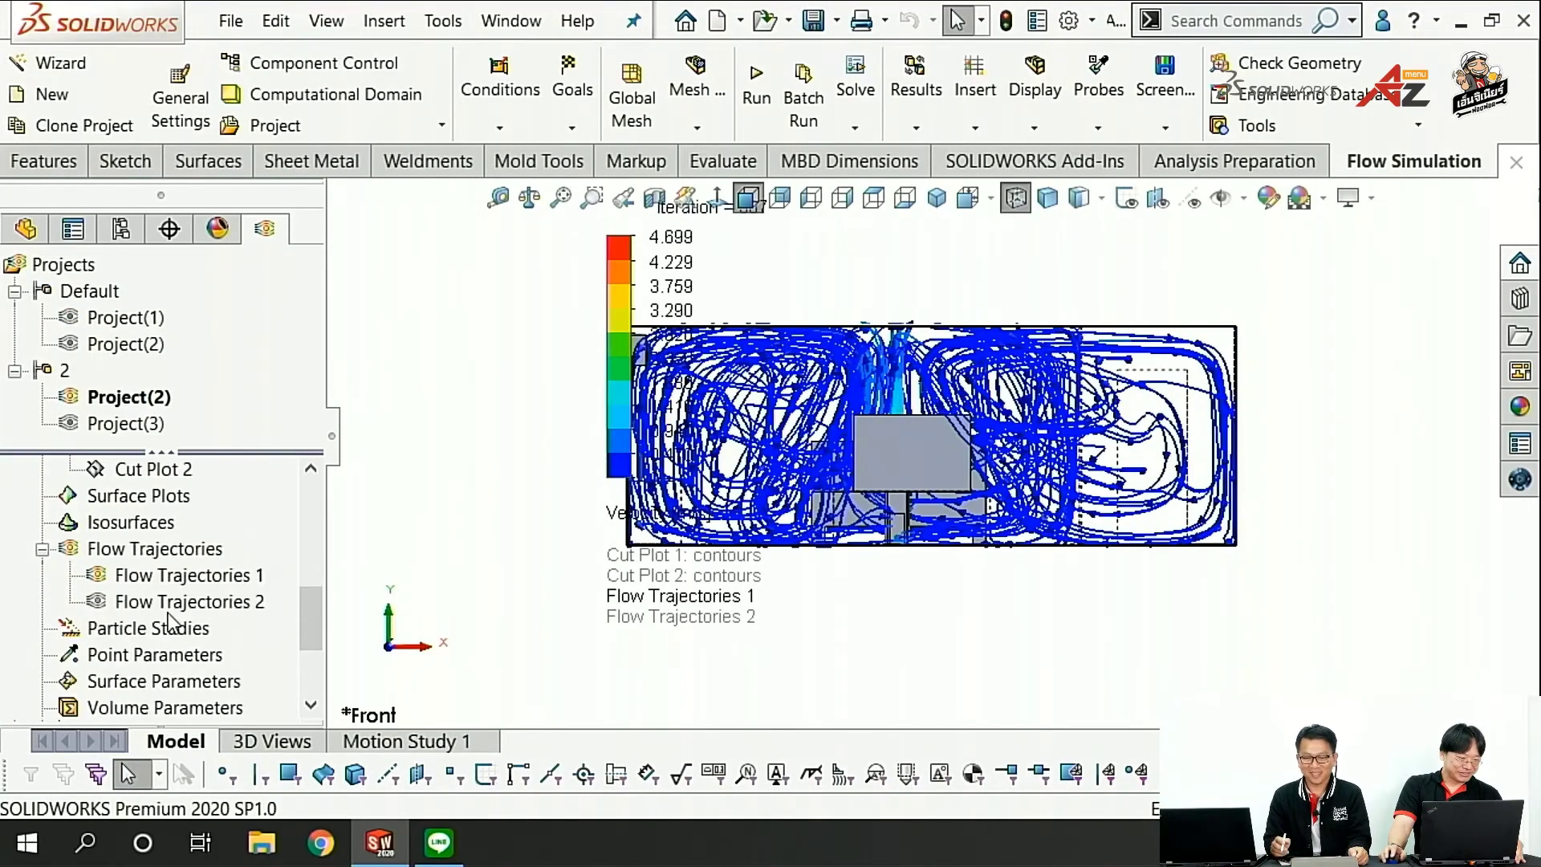
right_click(168, 604)
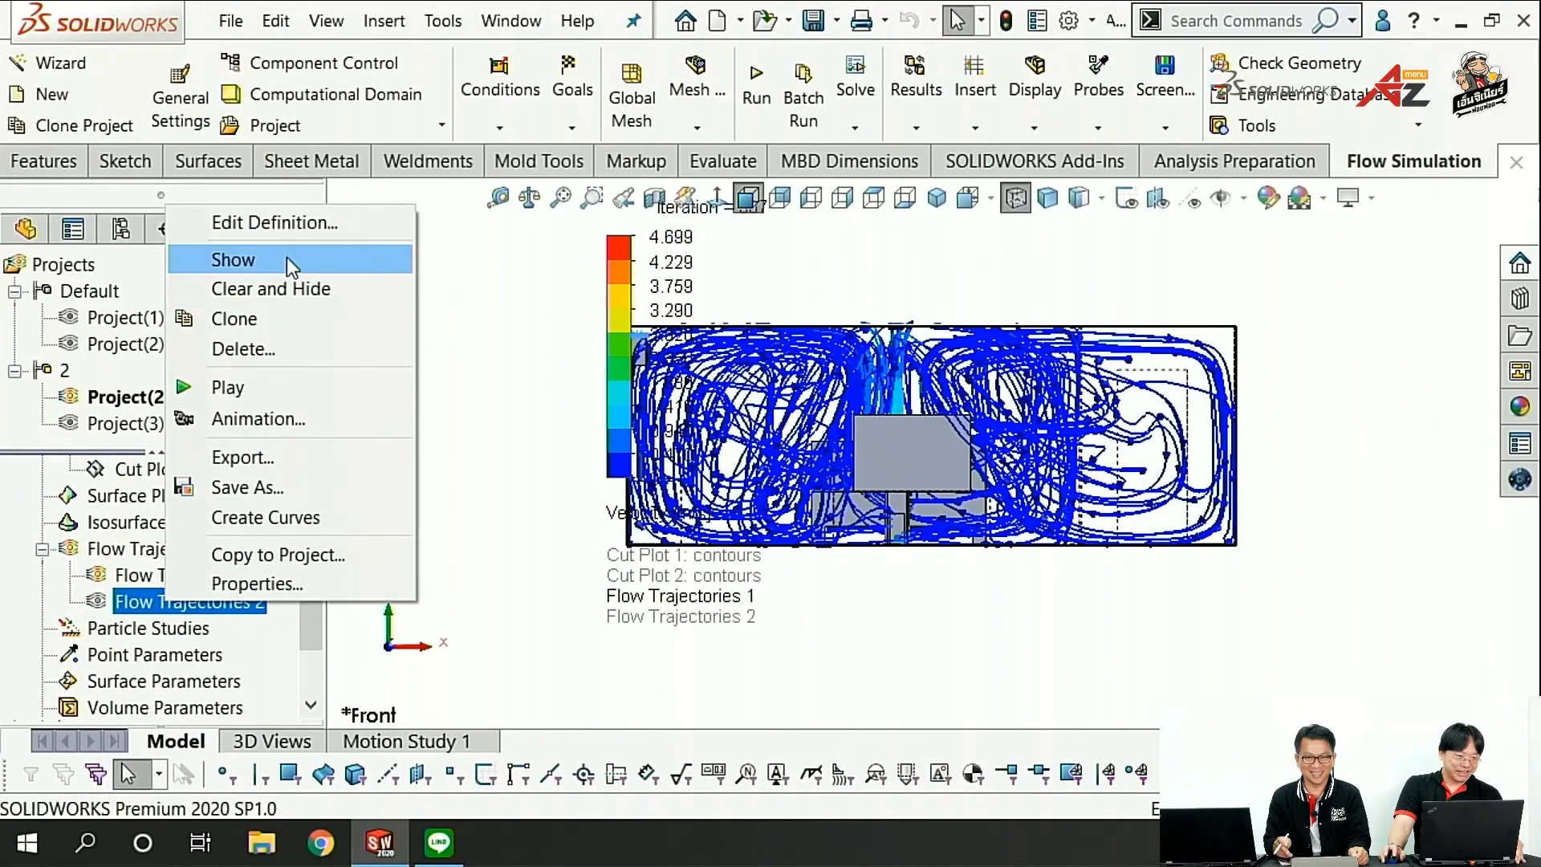
left_click(286, 263)
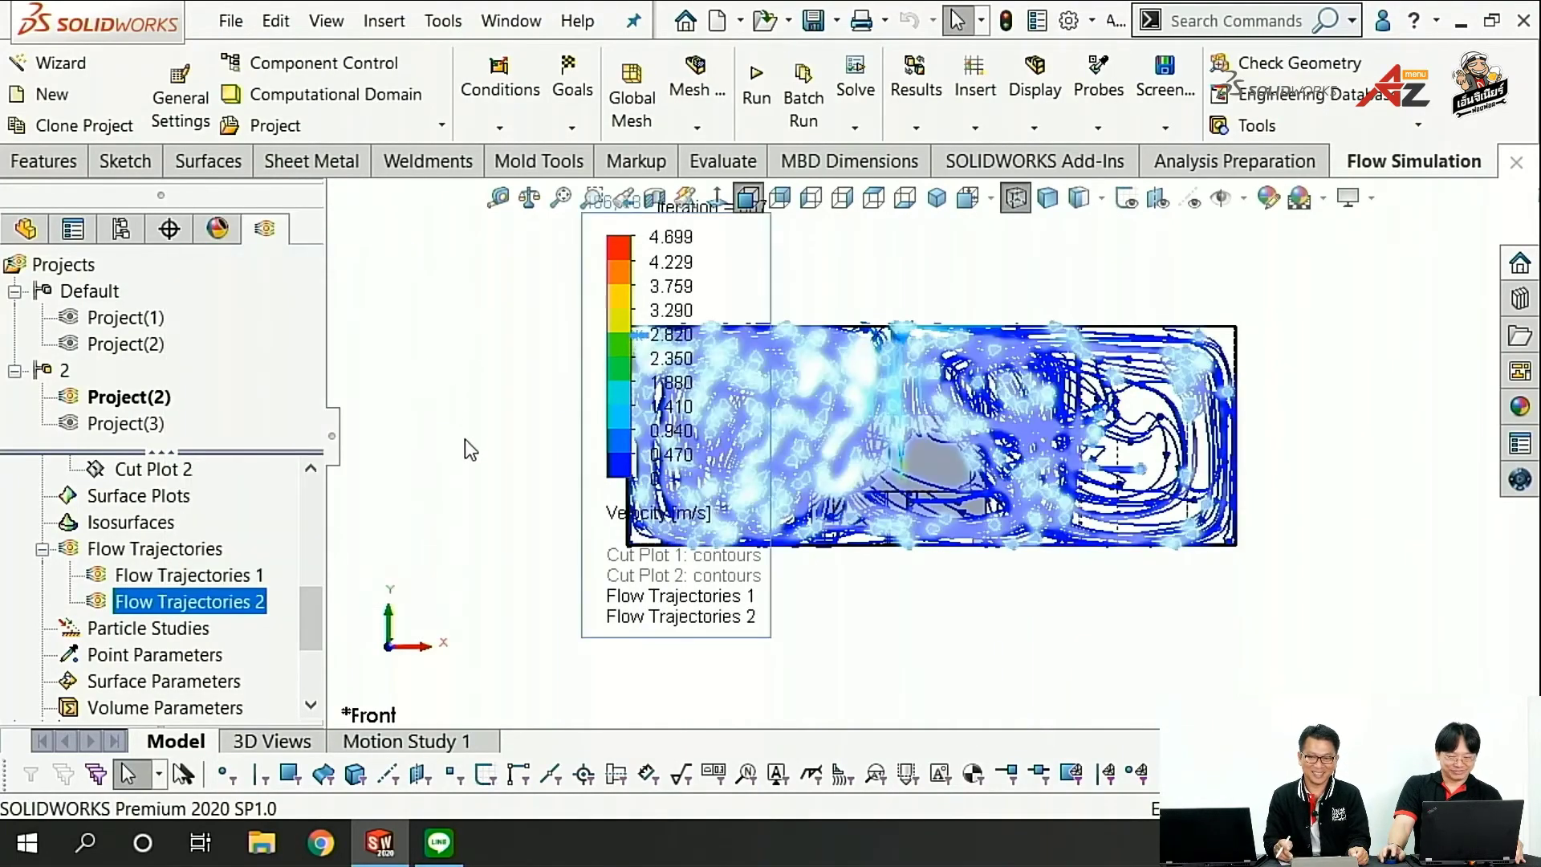
key("ctrl+5")
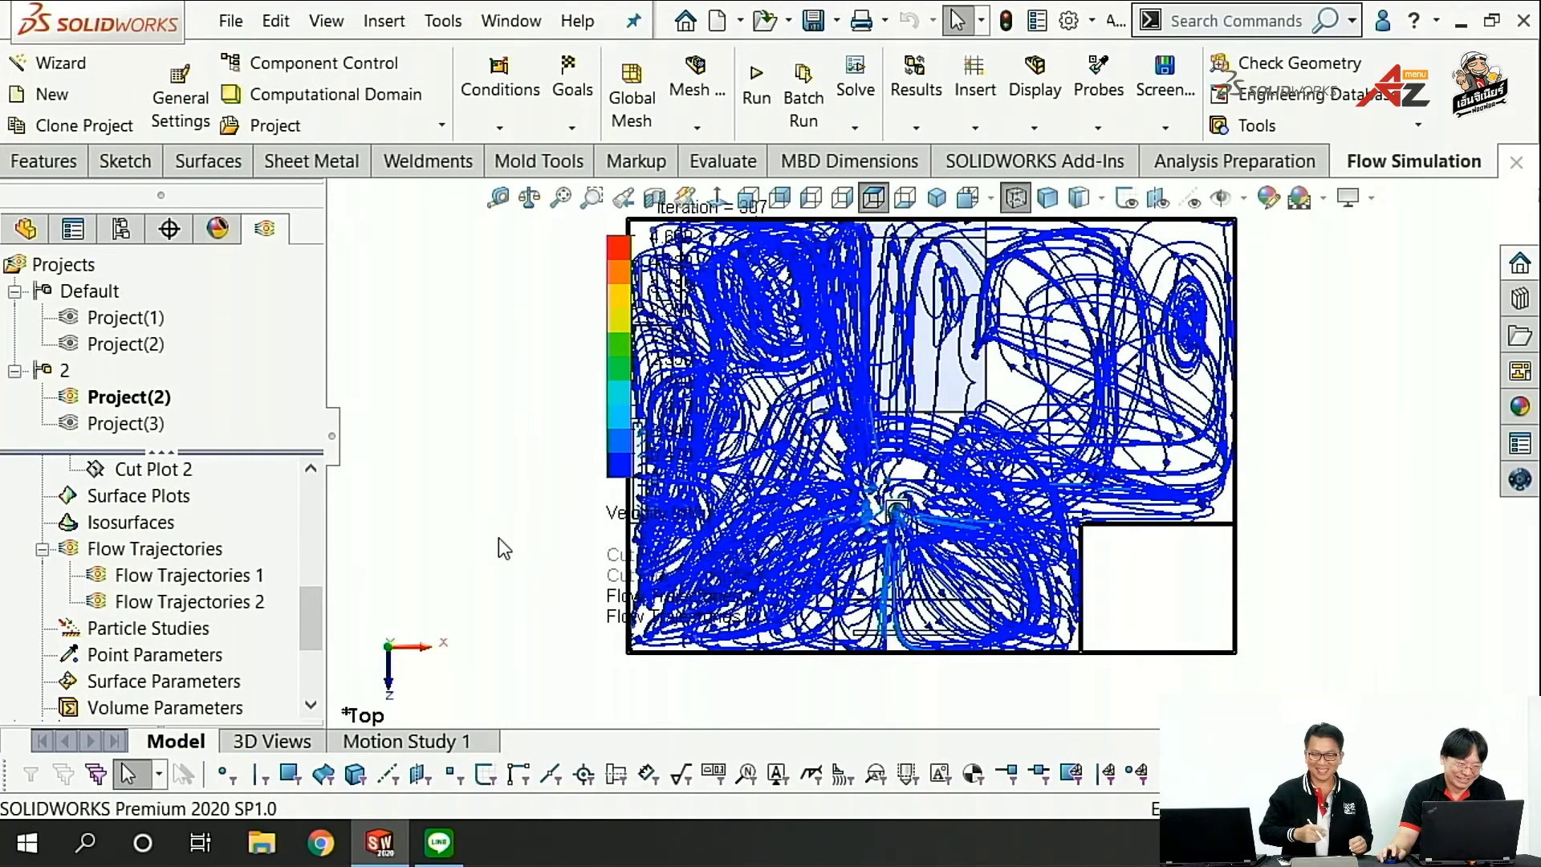
right_click(166, 555)
left_click(249, 706)
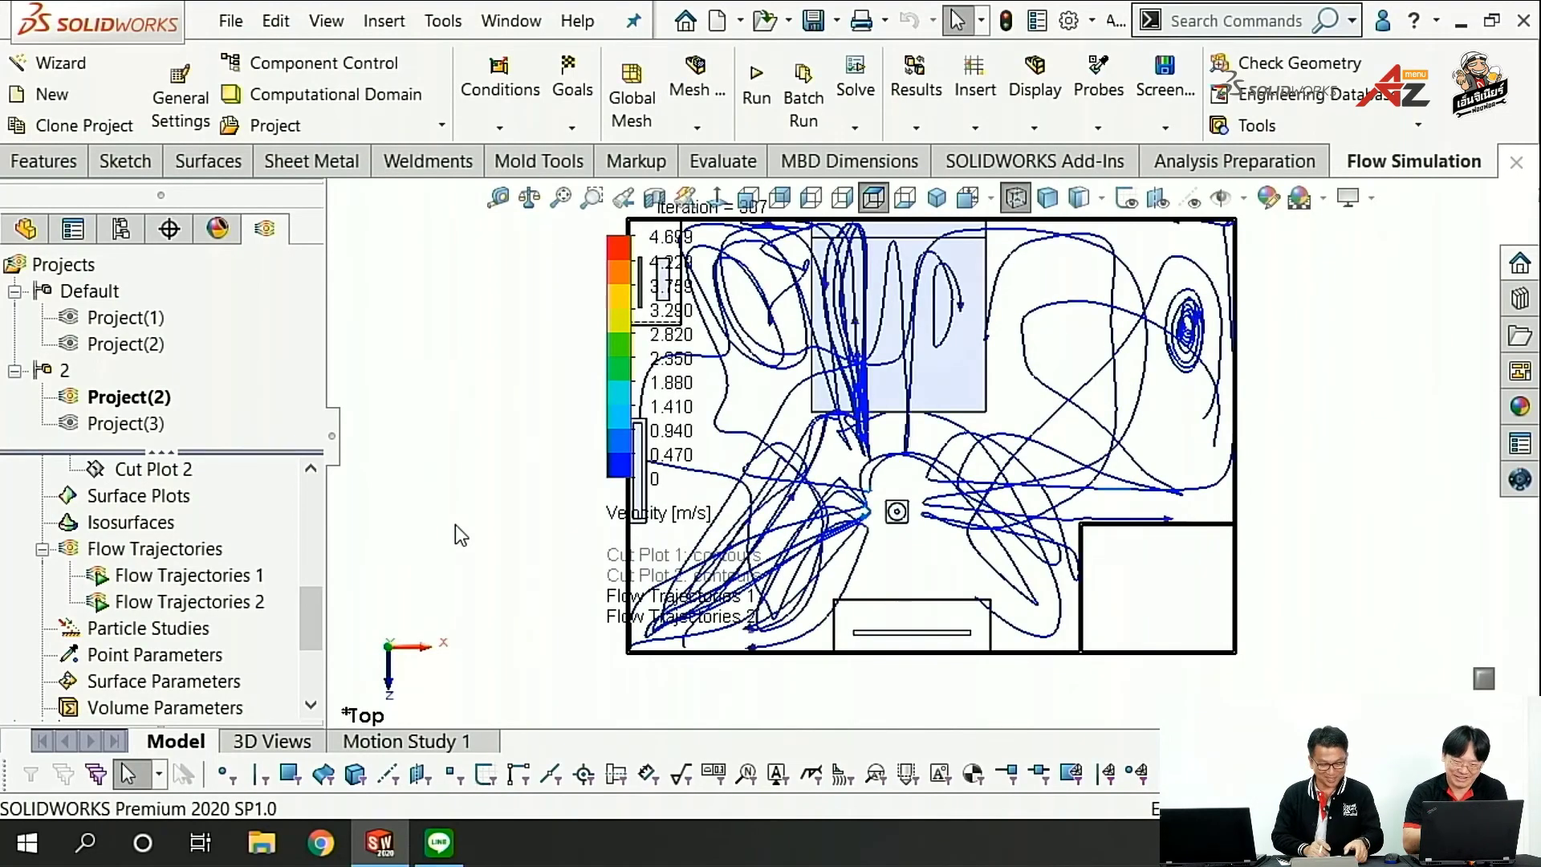
scroll(955, 452, "up", 3)
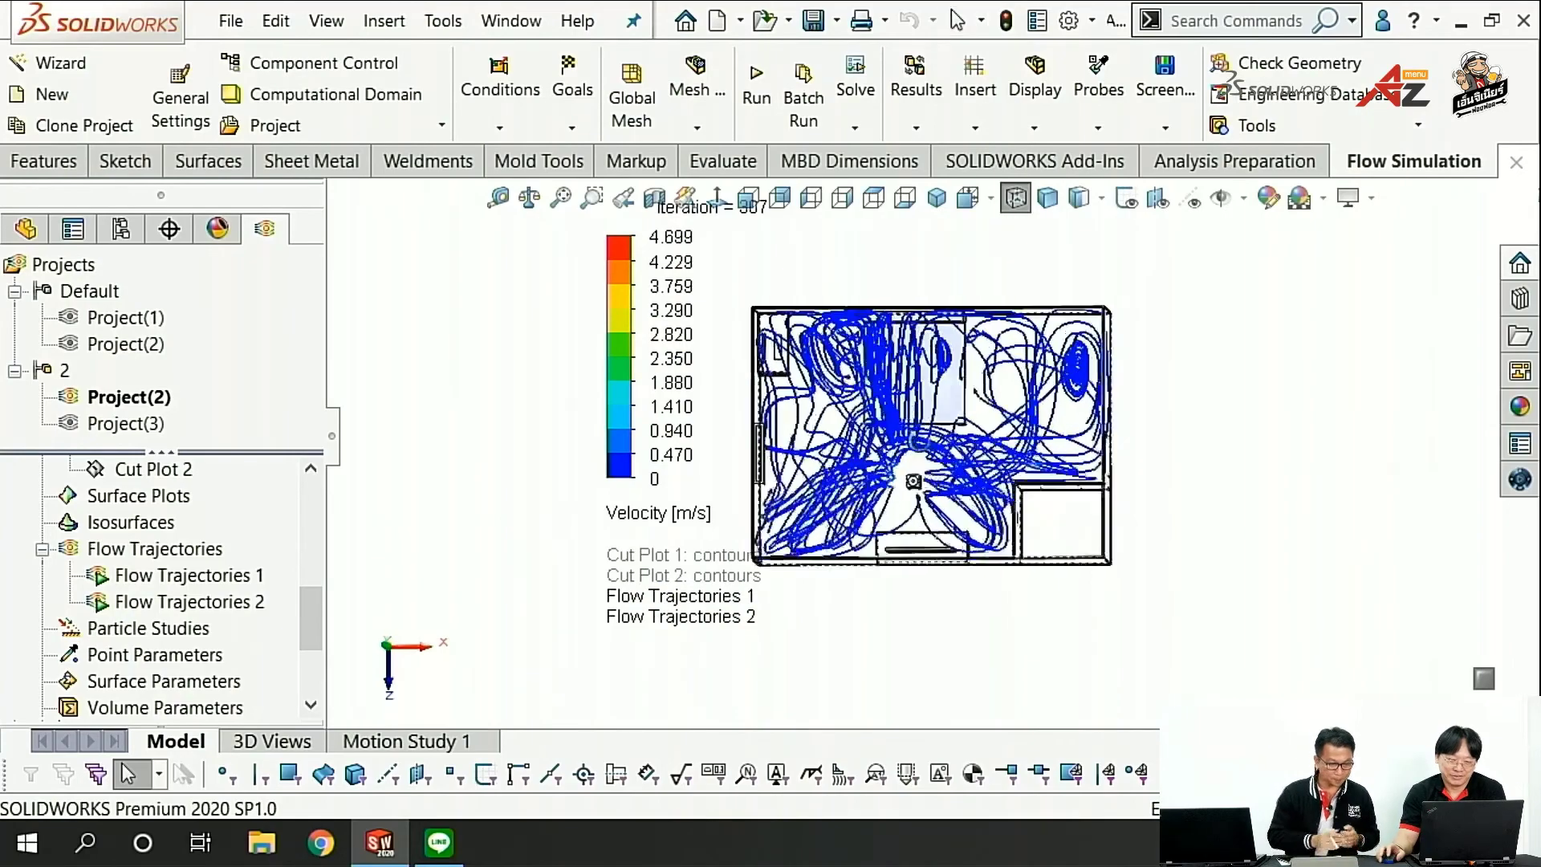
middle_click_drag(956, 453, 861, 301)
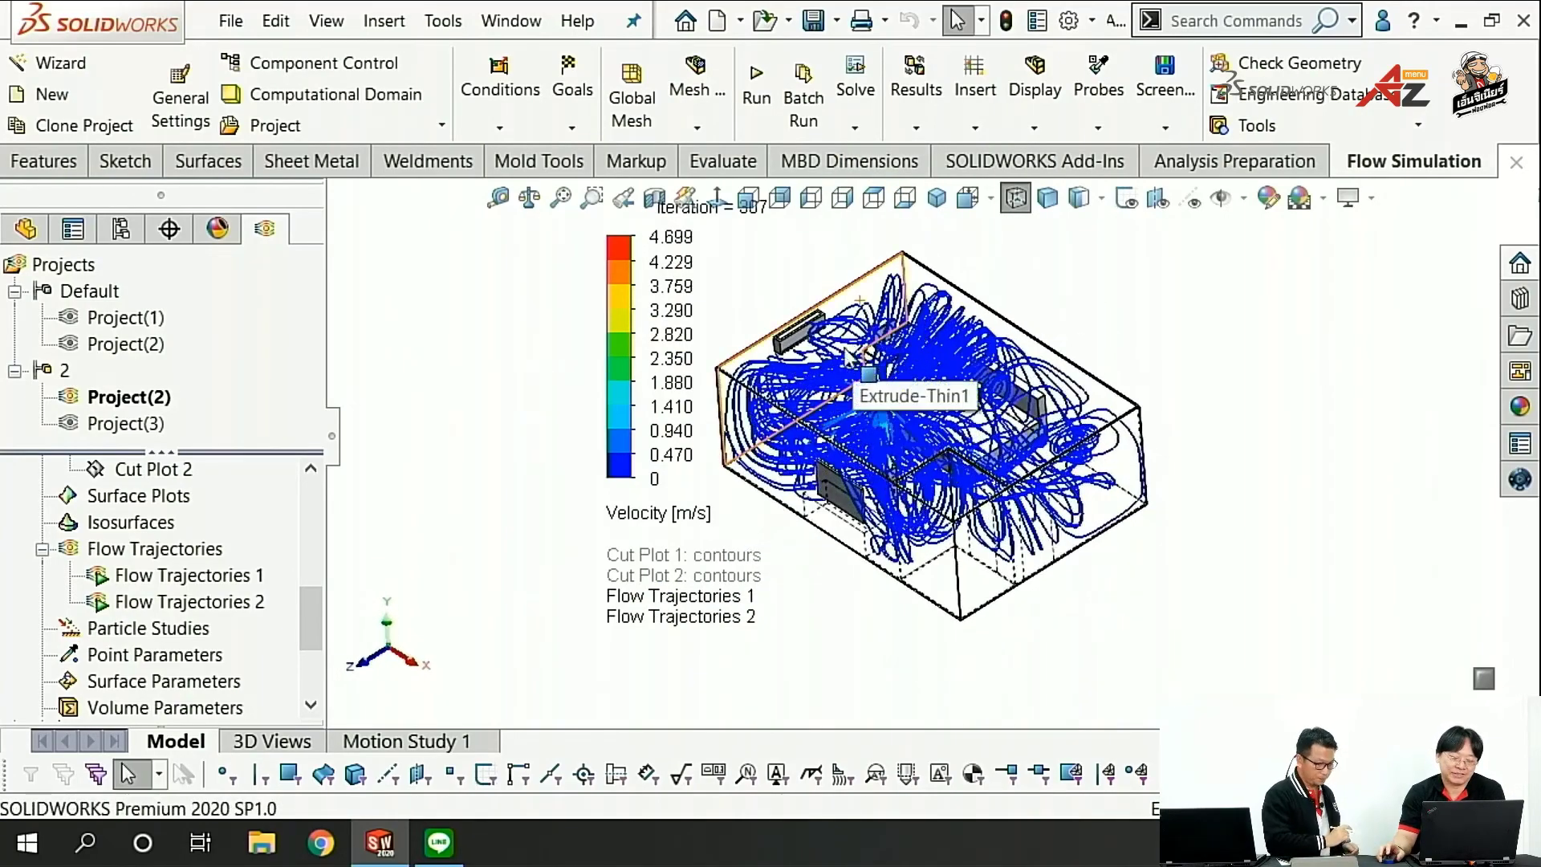
scroll(863, 417, "down", 3)
scroll(865, 441, "down", 2)
scroll(865, 465, "down", 2)
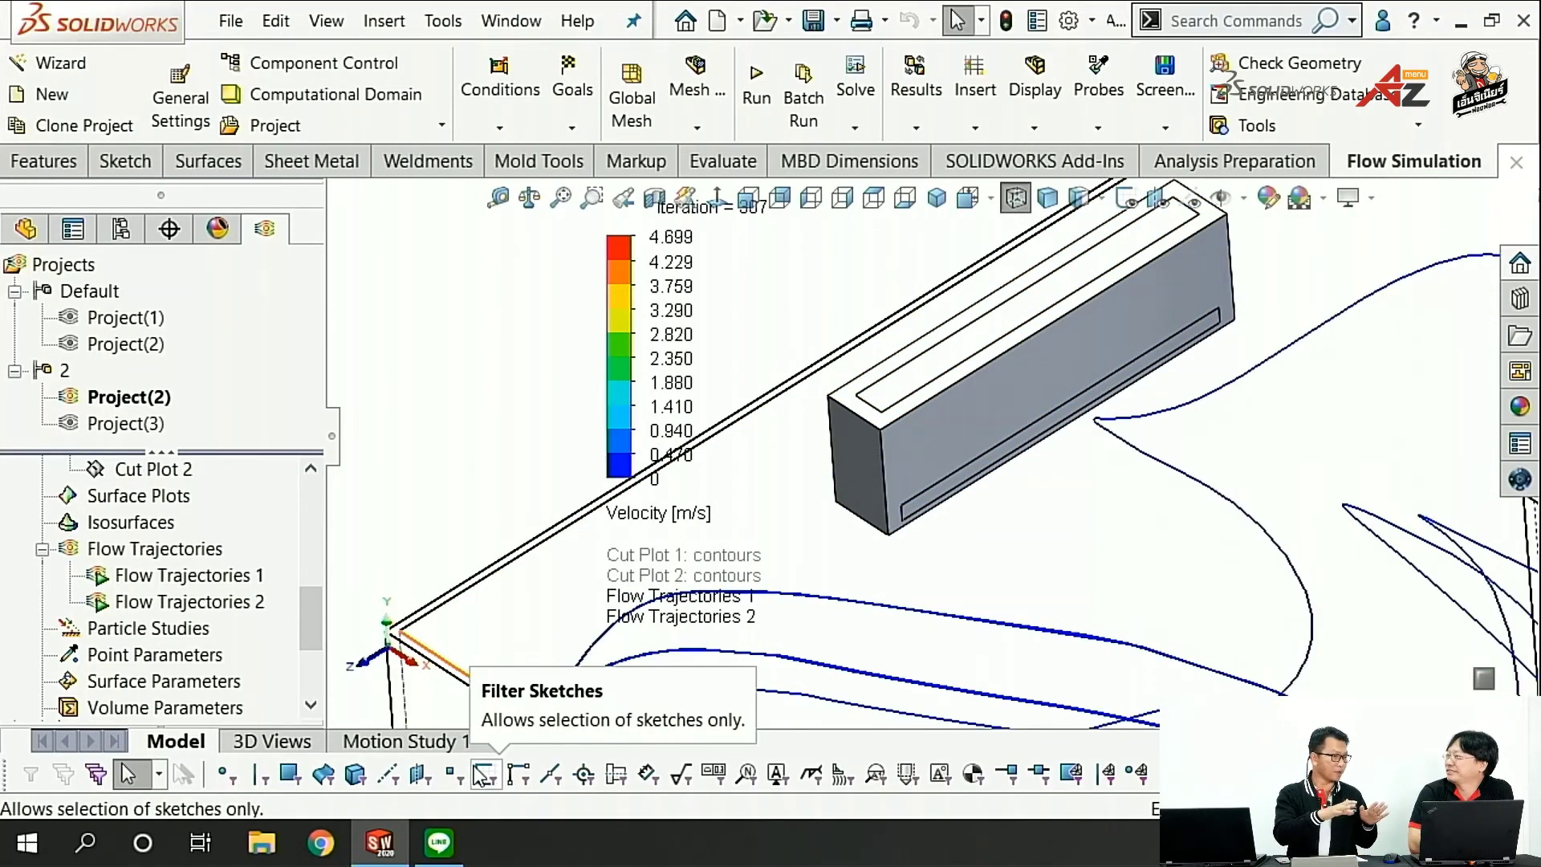
key("f")
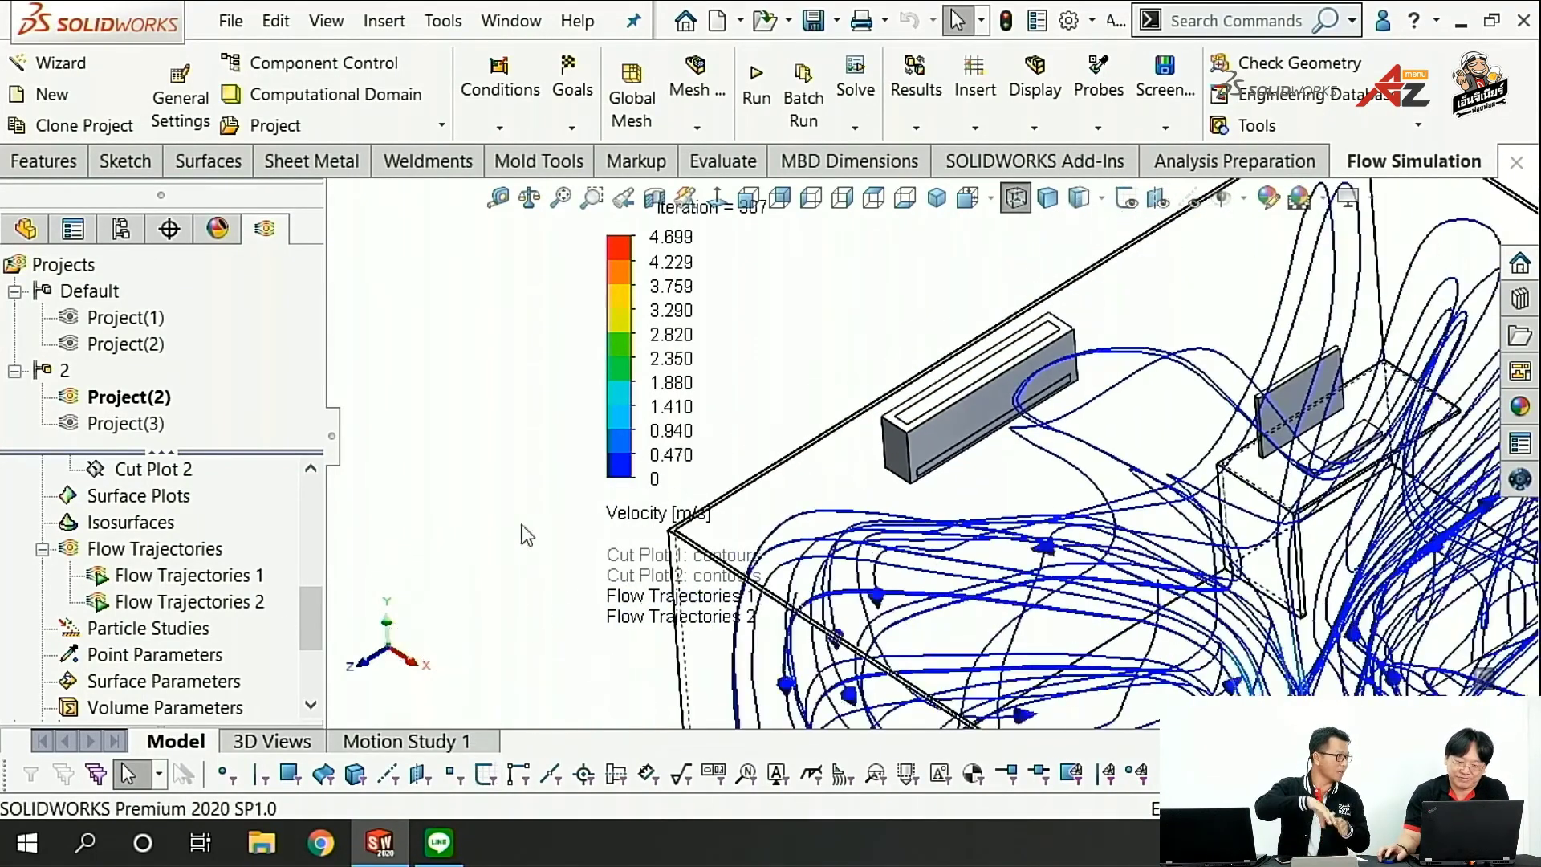
scroll(902, 523, "down", 3)
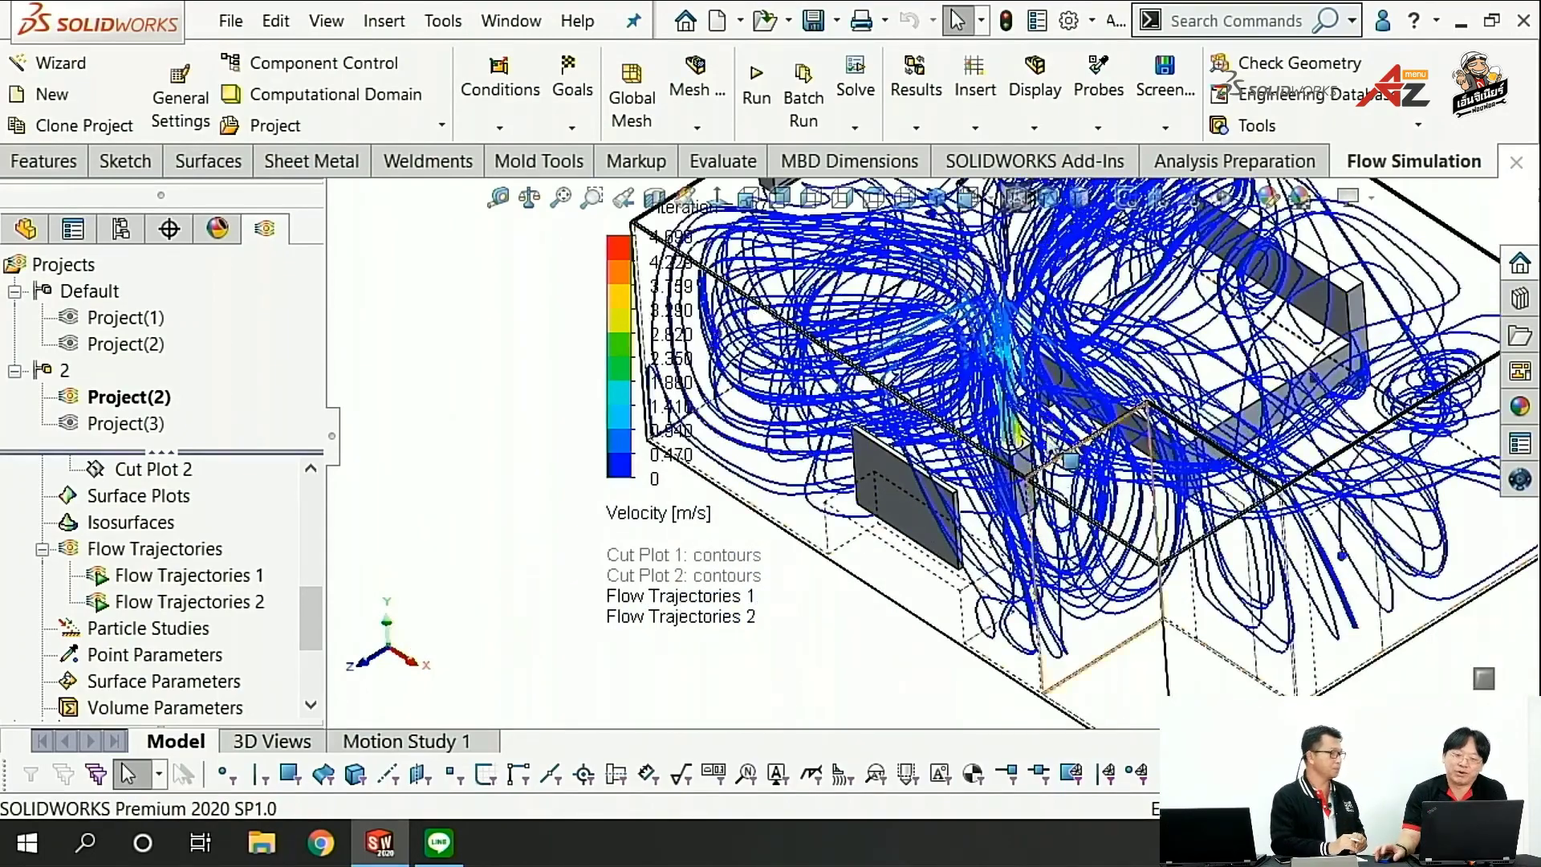
scroll(1123, 407, "up", 3)
scroll(1123, 407, "down", 3)
scroll(1123, 408, "down", 2)
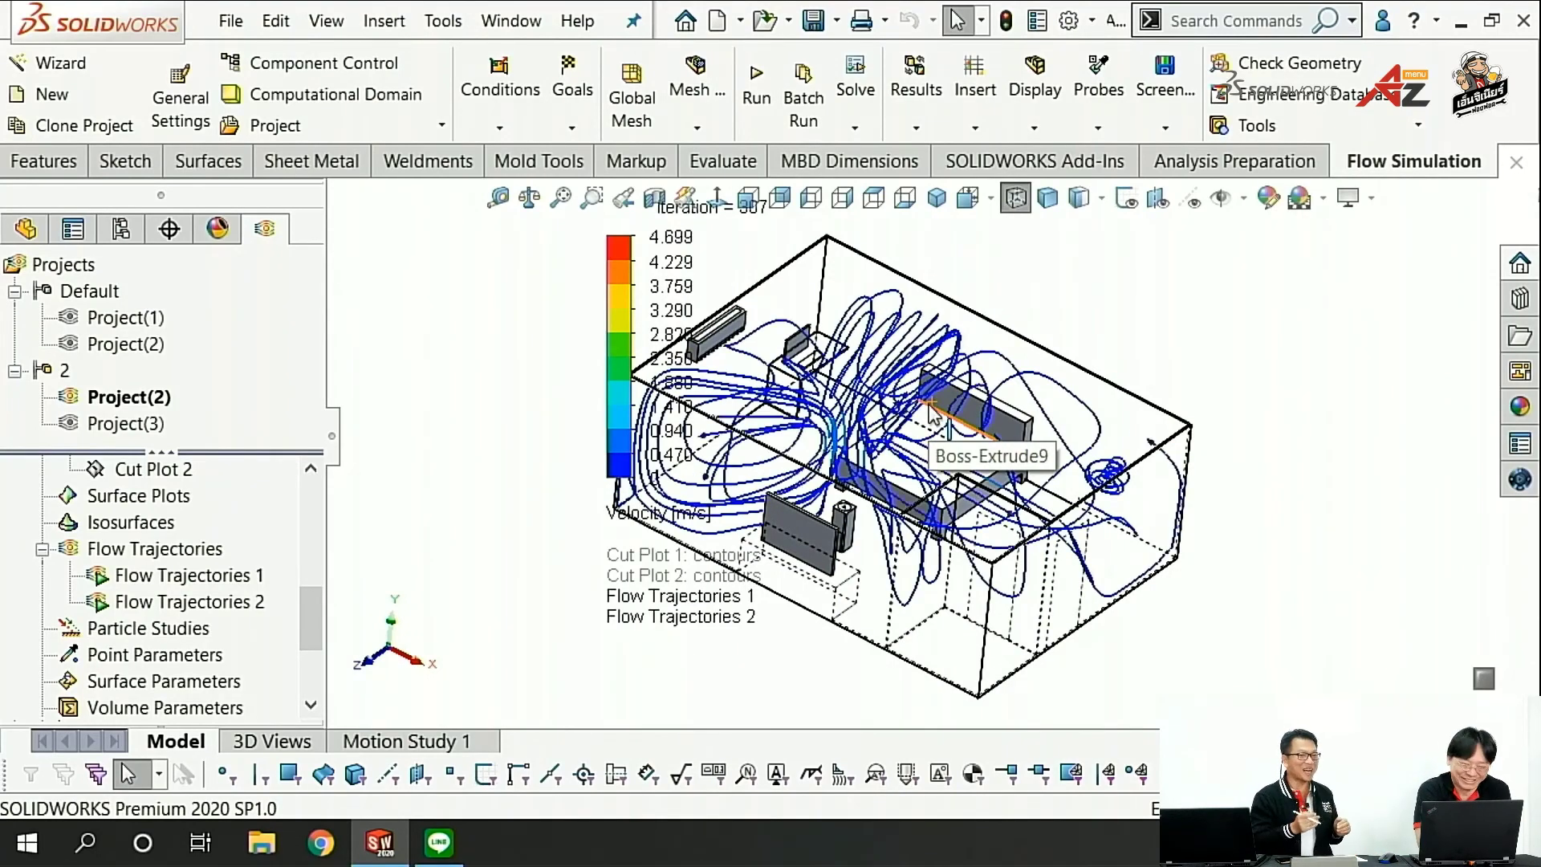
middle_click_drag(931, 413, 738, 449)
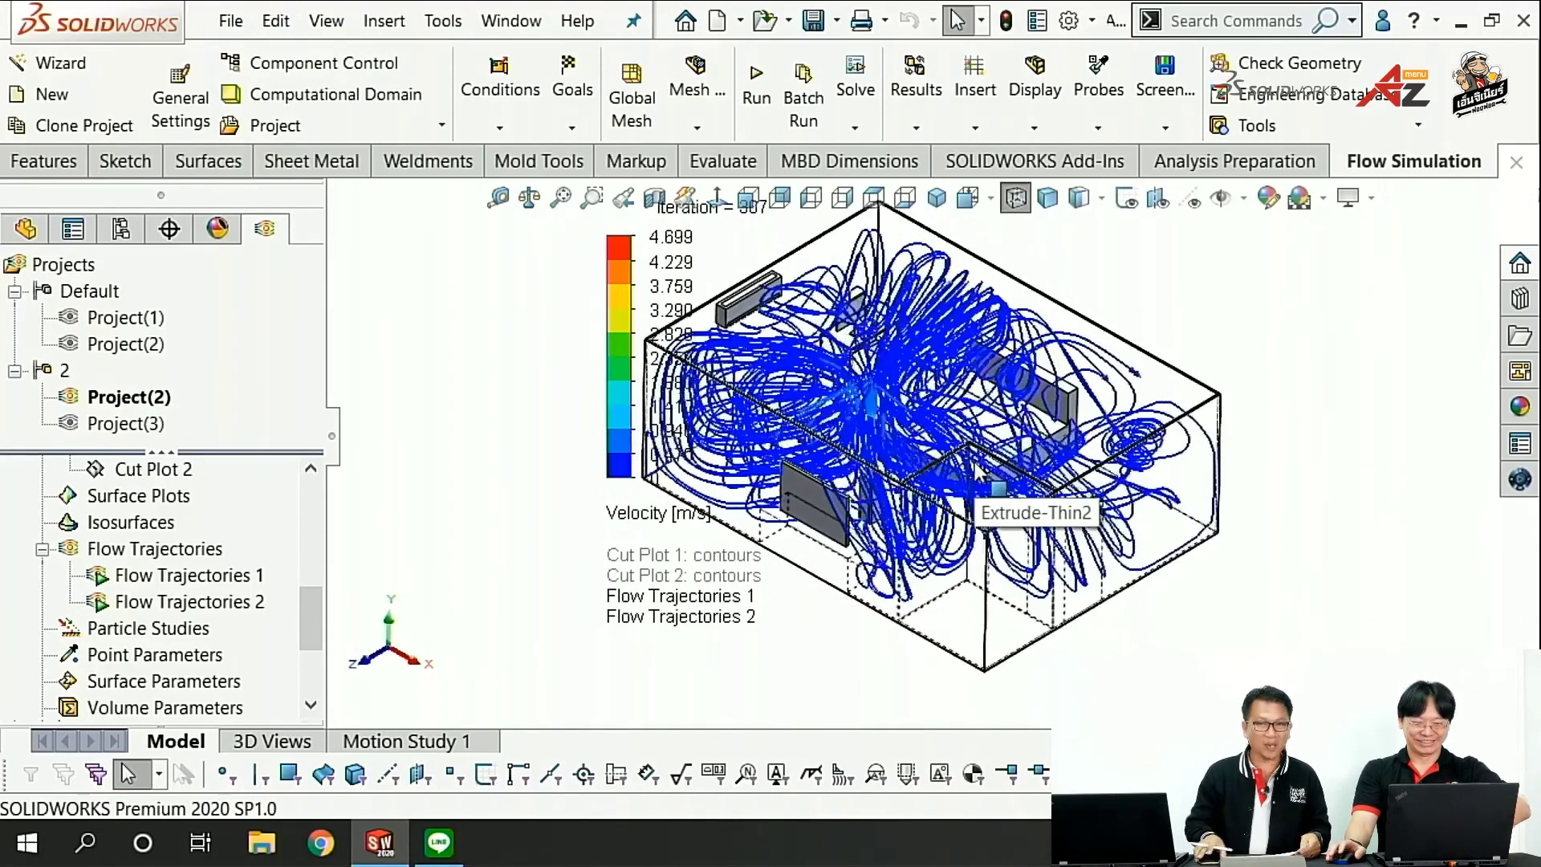
key("ctrl+7")
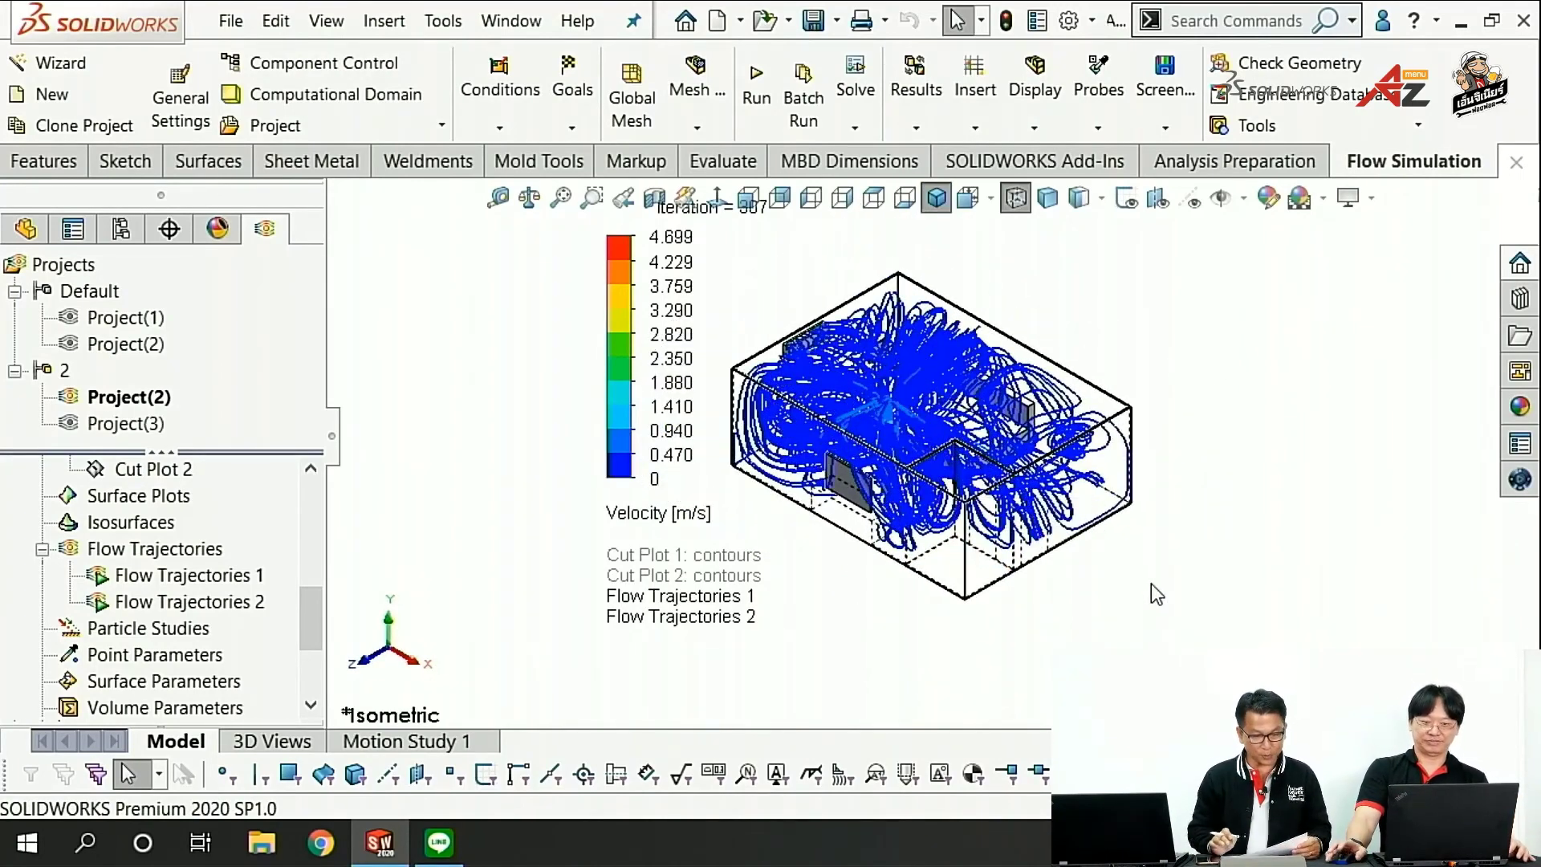